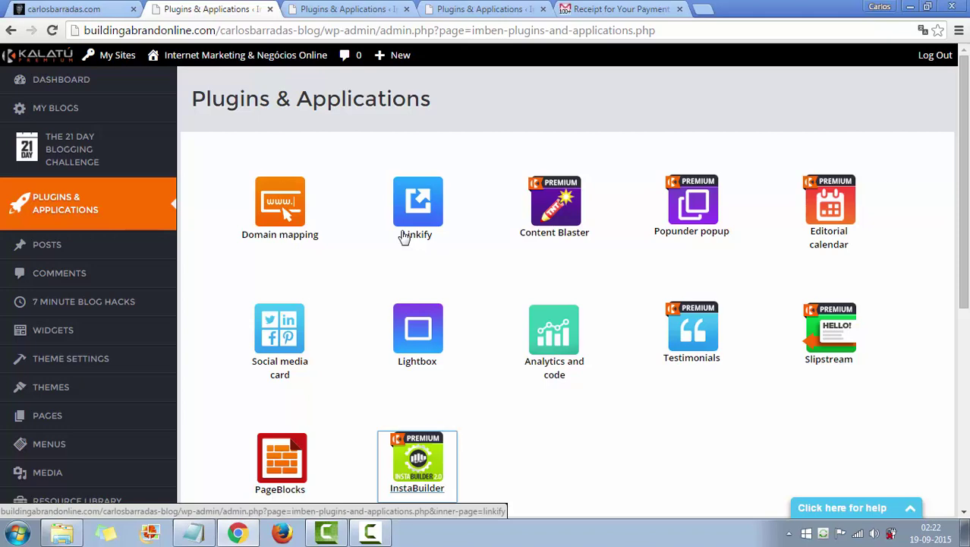
Step: Open the Gmail payment receipt and check the amount charged for the InstaBuilder 3-Site License
{"action": "left_click", "coordinate": [615, 9]}
{"action": "scroll", "coordinate": [702, 334], "scroll_direction": "down", "scroll_amount": 2}
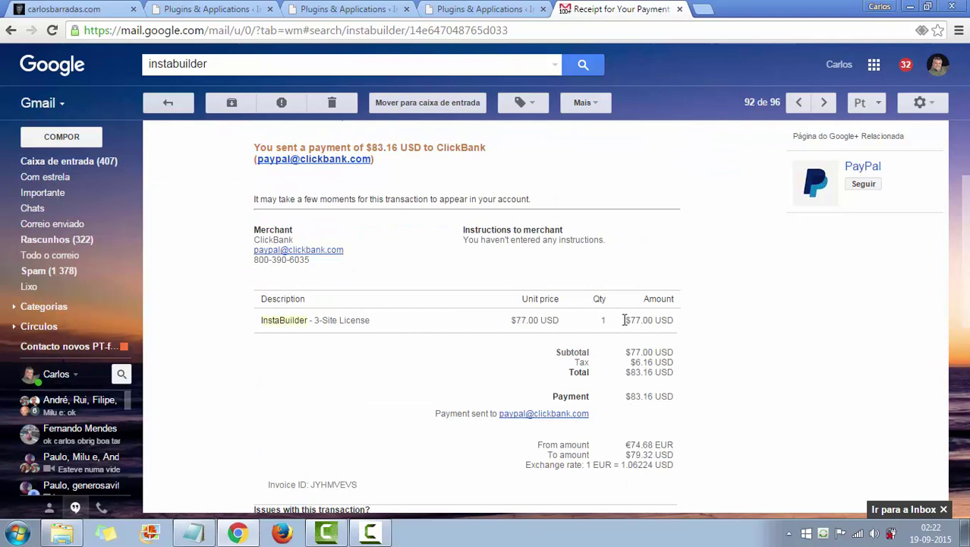
{"action": "left_click_drag", "start_coordinate": [625, 320], "coordinate": [716, 324]}
{"action": "left_click", "coordinate": [717, 325]}
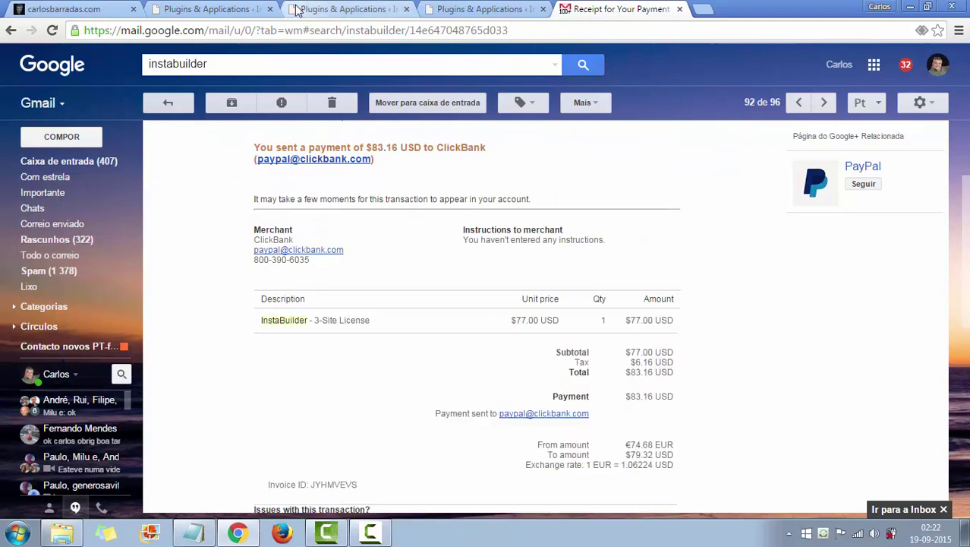
Step: Return to the Kalatu Plugins & Applications page and look over the available plugins, including InstaBuilder
{"action": "left_click", "coordinate": [220, 11]}
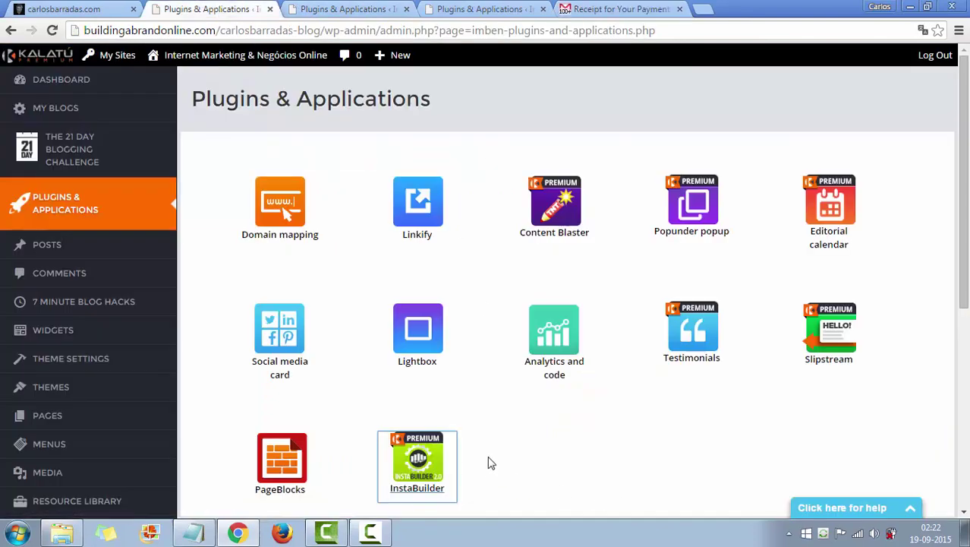
{"action": "scroll", "coordinate": [523, 436], "scroll_direction": "down", "scroll_amount": 2}
{"action": "scroll", "coordinate": [543, 418], "scroll_direction": "up", "scroll_amount": 2}
Step: Switch to the public blog and examine its home page posts and sidebar banners
{"action": "left_click", "coordinate": [90, 13]}
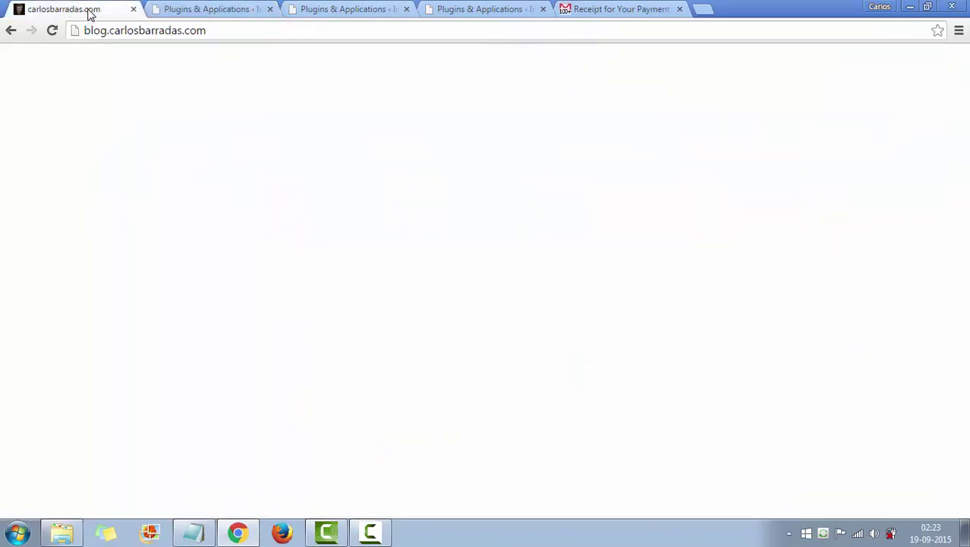
{"action": "scroll", "coordinate": [915, 334], "scroll_direction": "down", "scroll_amount": 3}
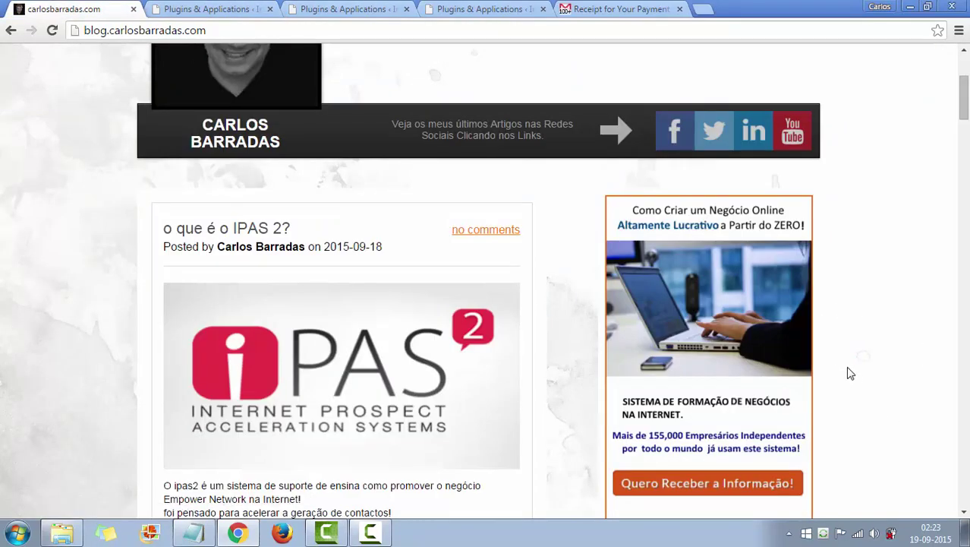
{"action": "scroll", "coordinate": [846, 370], "scroll_direction": "down", "scroll_amount": 2}
{"action": "scroll", "coordinate": [840, 358], "scroll_direction": "up", "scroll_amount": 2}
{"action": "scroll", "coordinate": [762, 357], "scroll_direction": "down", "scroll_amount": 1}
{"action": "scroll", "coordinate": [763, 357], "scroll_direction": "down", "scroll_amount": 7}
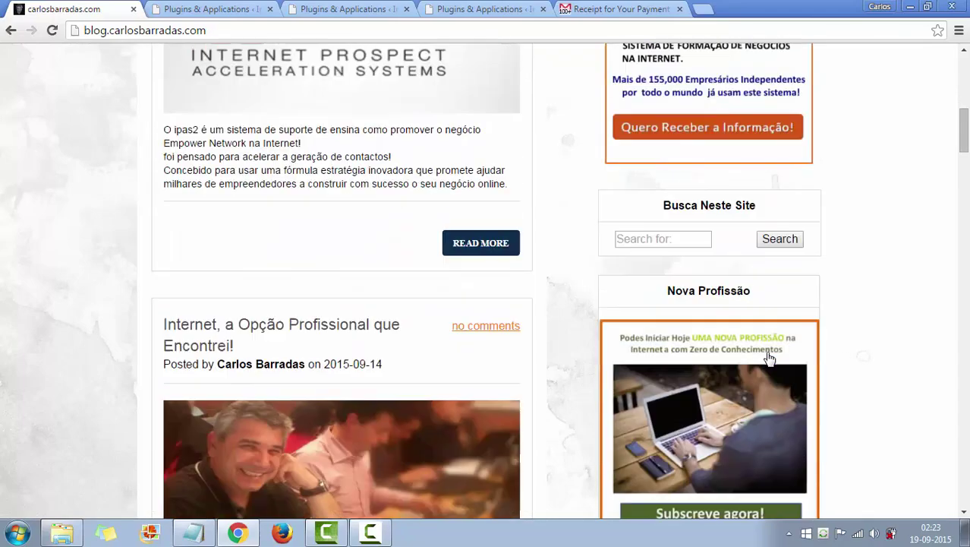
{"action": "scroll", "coordinate": [768, 357], "scroll_direction": "up", "scroll_amount": 4}
{"action": "scroll", "coordinate": [781, 353], "scroll_direction": "up", "scroll_amount": 3}
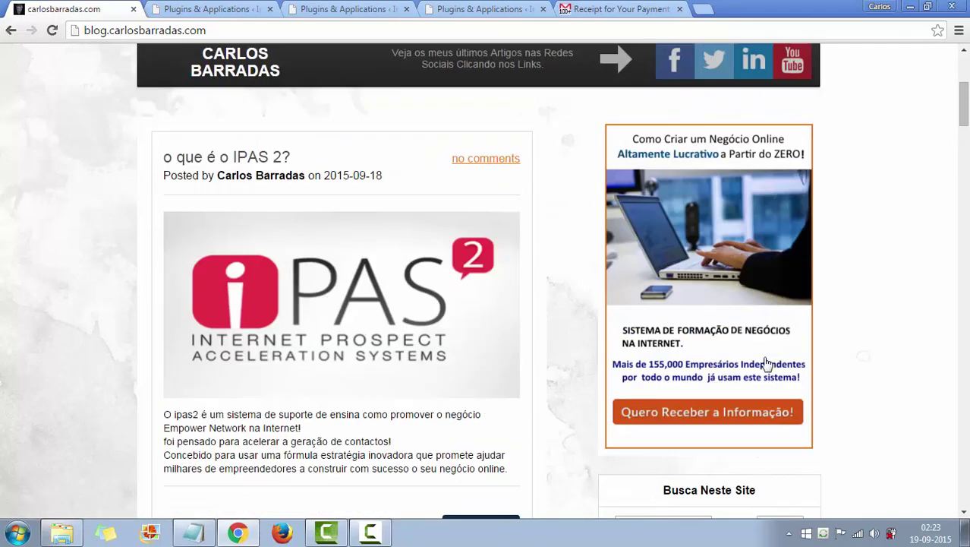
Step: Open the landing page behind the "Como Criar um Negócio Online" sidebar banner and review its content and opt-in forms
{"action": "left_click", "coordinate": [718, 260]}
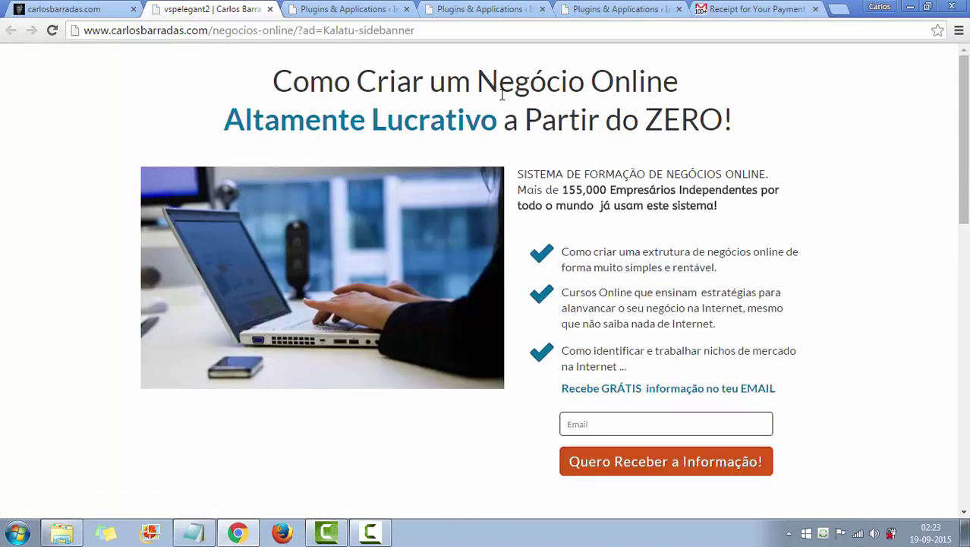
{"action": "scroll", "coordinate": [630, 282], "scroll_direction": "down", "scroll_amount": 2}
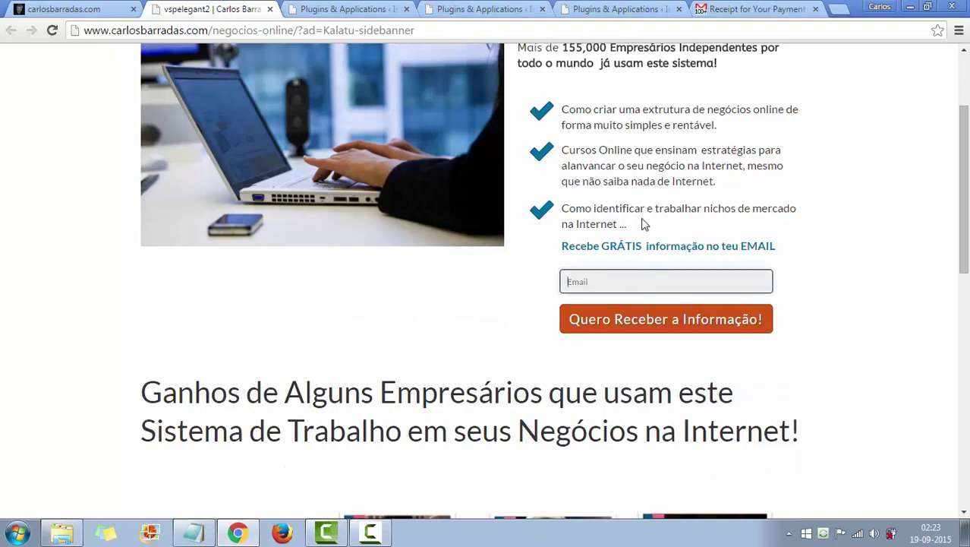
{"action": "scroll", "coordinate": [734, 310], "scroll_direction": "down", "scroll_amount": 7}
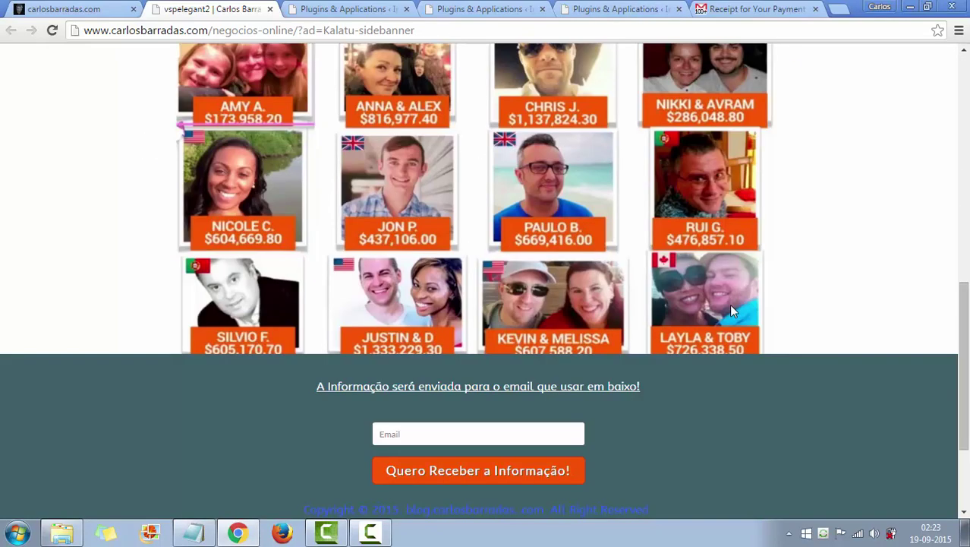
{"action": "scroll", "coordinate": [444, 368], "scroll_direction": "up", "scroll_amount": 1}
{"action": "scroll", "coordinate": [455, 400], "scroll_direction": "down", "scroll_amount": 1}
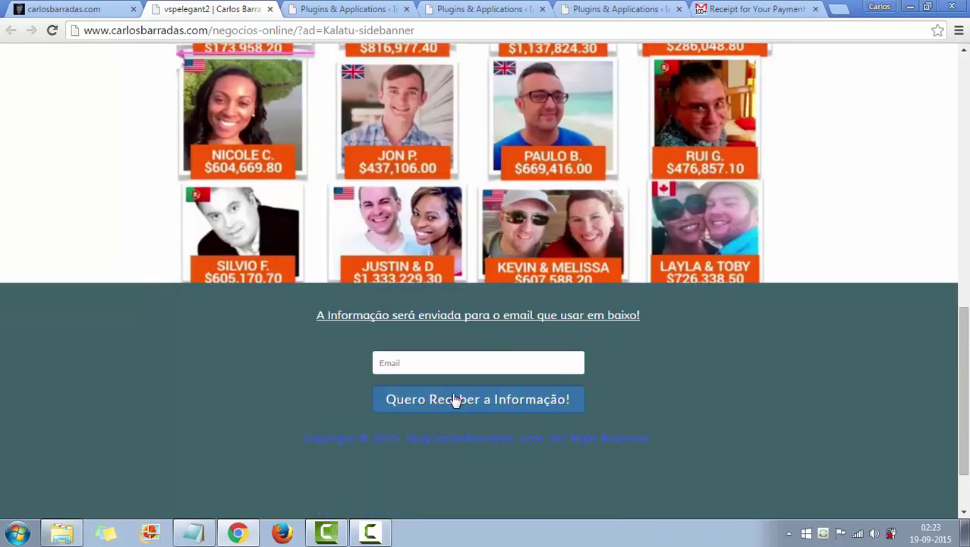
{"action": "scroll", "coordinate": [671, 410], "scroll_direction": "up", "scroll_amount": 5}
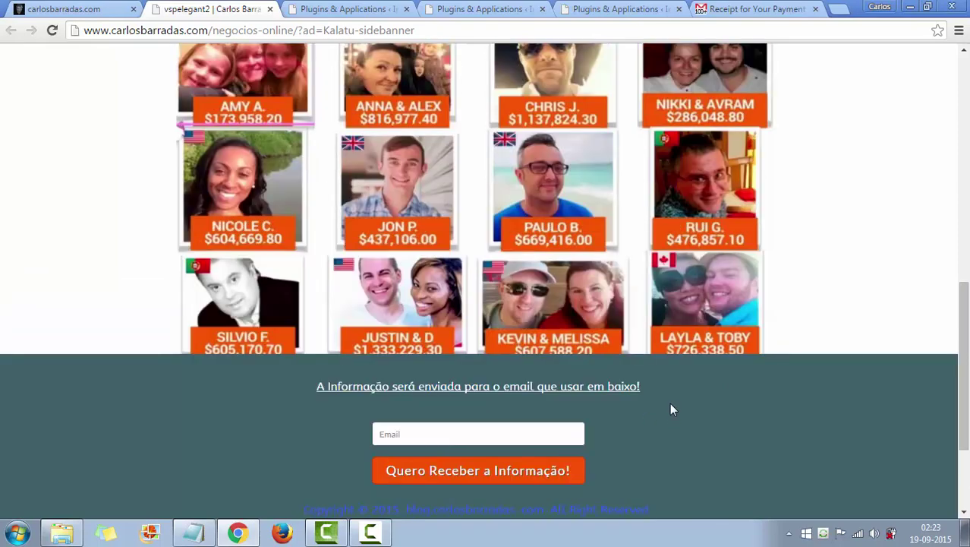
{"action": "scroll", "coordinate": [670, 403], "scroll_direction": "up", "scroll_amount": 5}
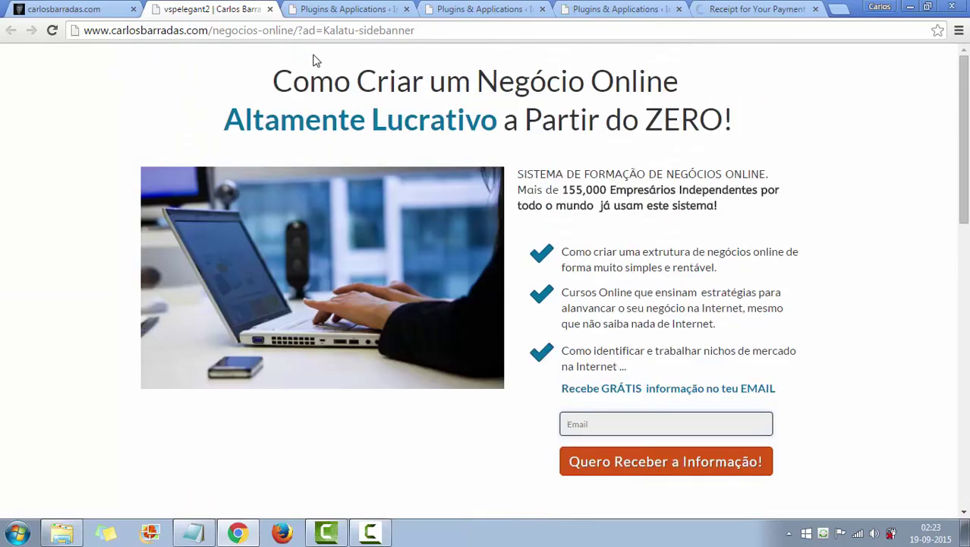
Step: Go back to the blog, open the landing page behind the "Nova Profissão" banner and review it
{"action": "left_click", "coordinate": [90, 11]}
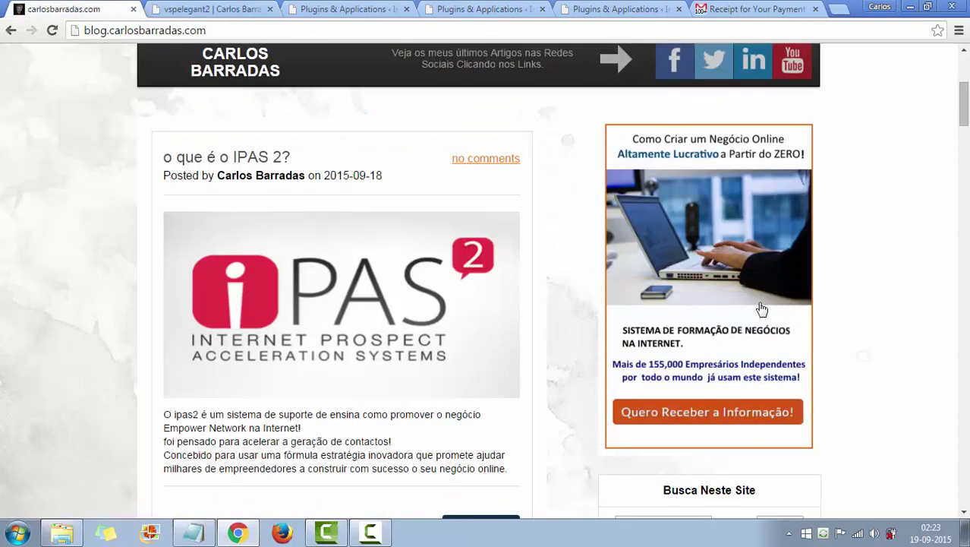
{"action": "scroll", "coordinate": [797, 326], "scroll_direction": "down", "scroll_amount": 4}
{"action": "scroll", "coordinate": [835, 338], "scroll_direction": "down", "scroll_amount": 1}
{"action": "left_click", "coordinate": [705, 369]}
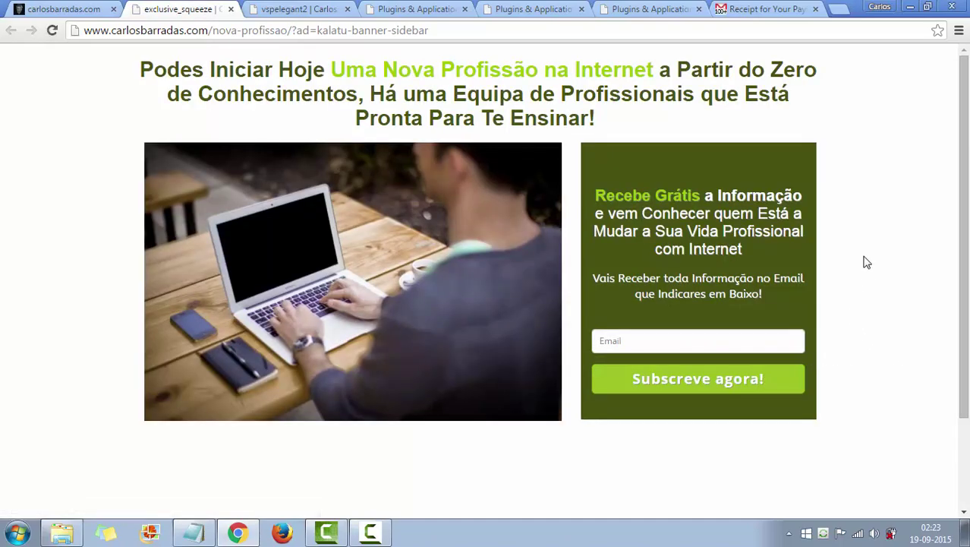
{"action": "scroll", "coordinate": [835, 303], "scroll_direction": "down", "scroll_amount": 3}
{"action": "scroll", "coordinate": [226, 129], "scroll_direction": "up", "scroll_amount": 3}
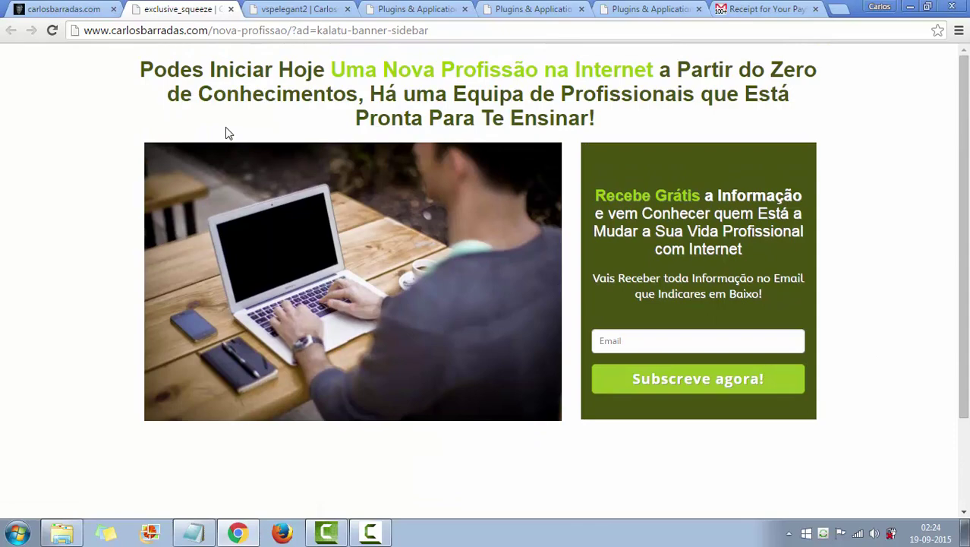
Step: Return to the blog, open the landing page behind the "Mulheres E" banner and inspect its name and email form
{"action": "left_click", "coordinate": [53, 10]}
{"action": "scroll", "coordinate": [825, 281], "scroll_direction": "down", "scroll_amount": 10}
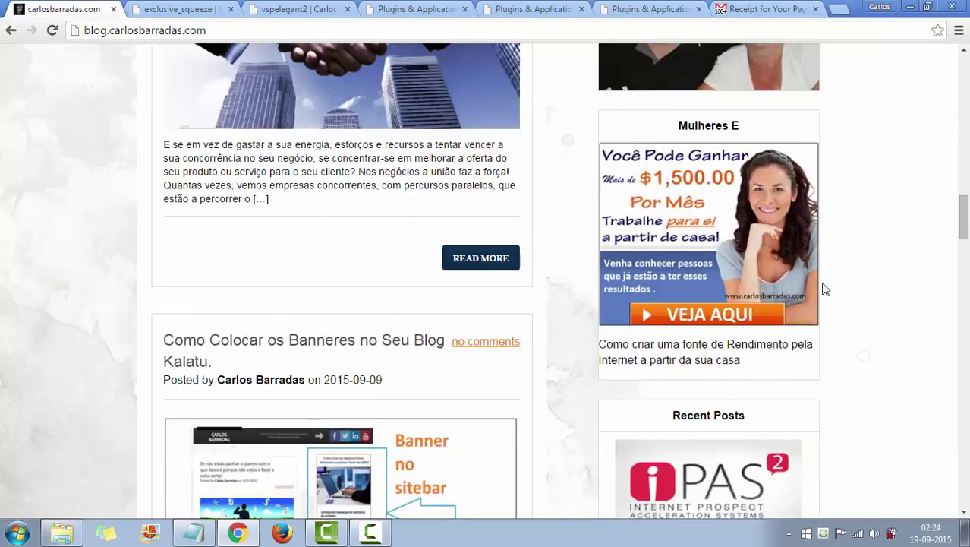
{"action": "left_click", "coordinate": [707, 311]}
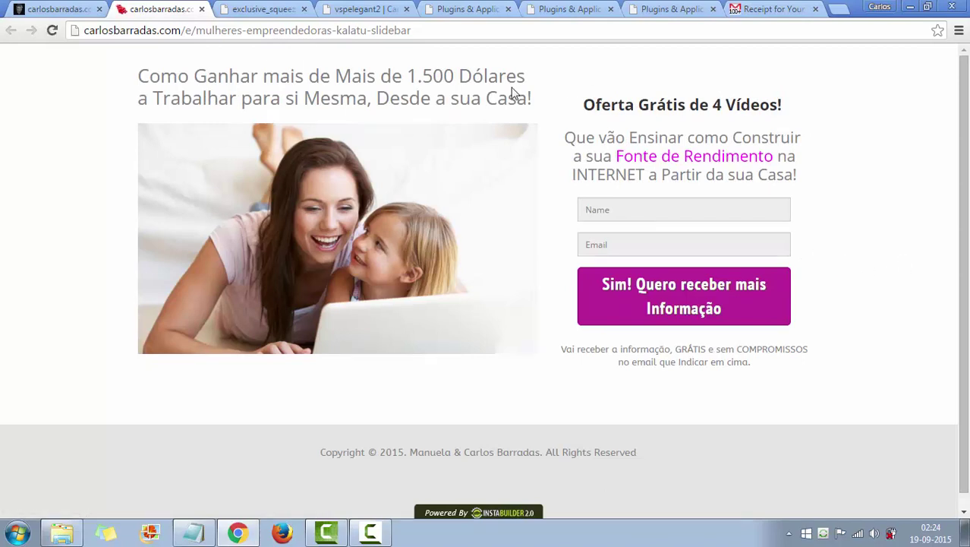
{"action": "left_click", "coordinate": [609, 209]}
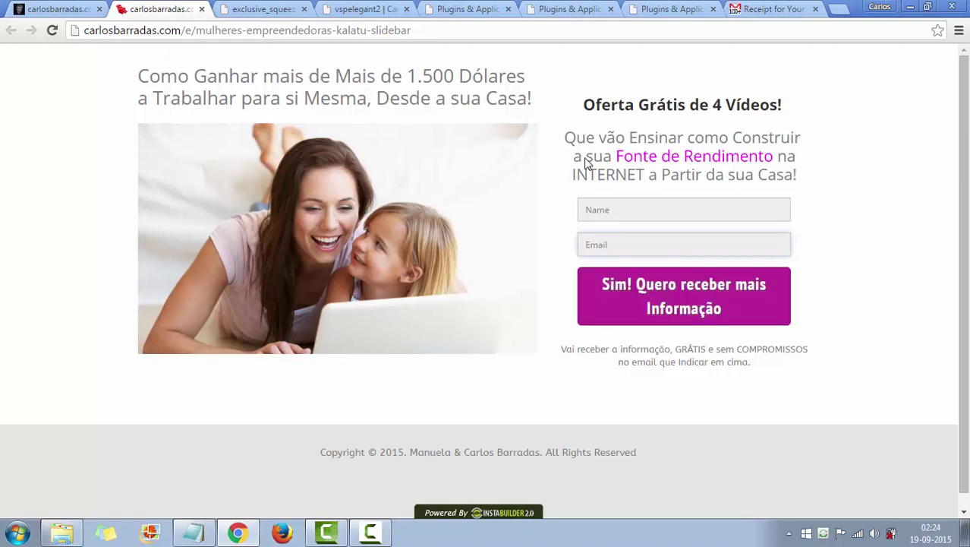
Step: Close the exclusive_squeeze and vspelegant2 landing pages
{"action": "left_click", "coordinate": [258, 13]}
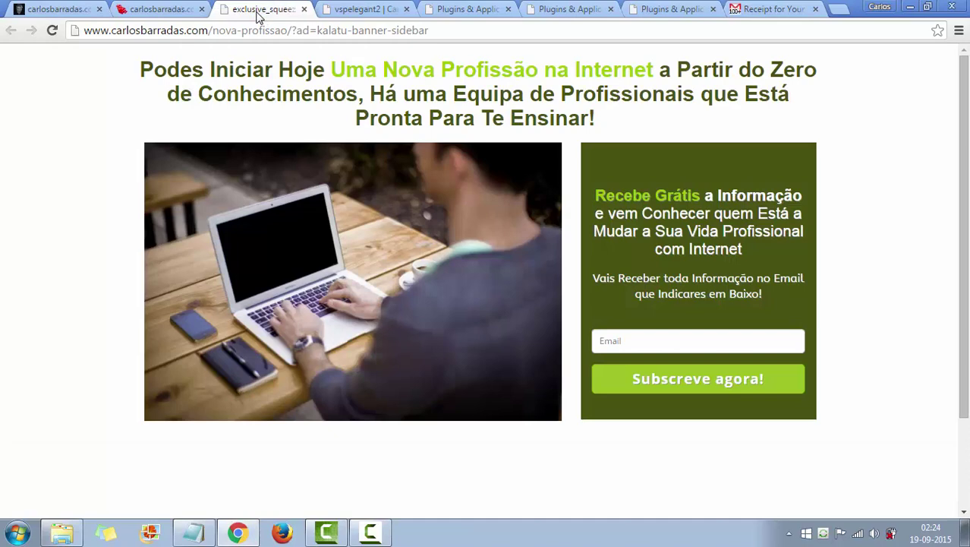
{"action": "left_click", "coordinate": [303, 10]}
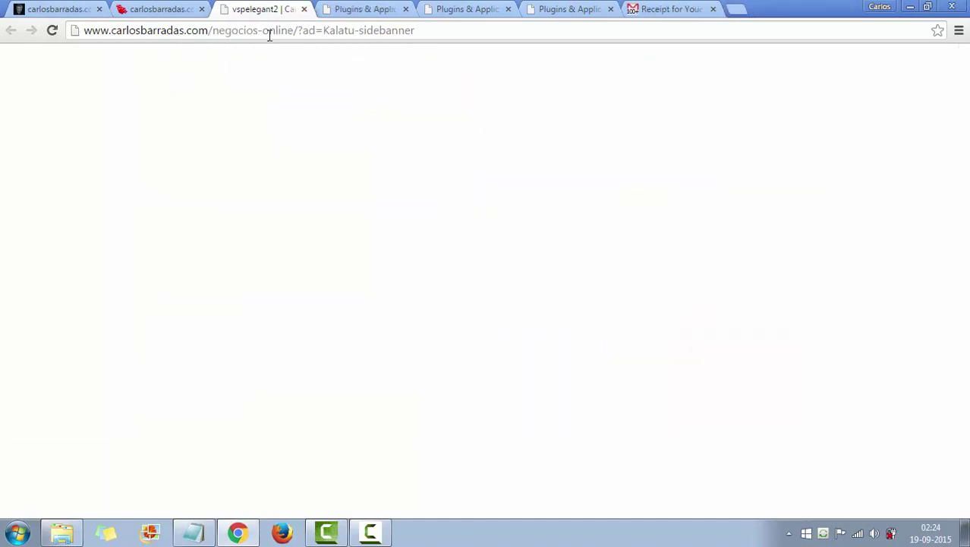
{"action": "left_click", "coordinate": [304, 11]}
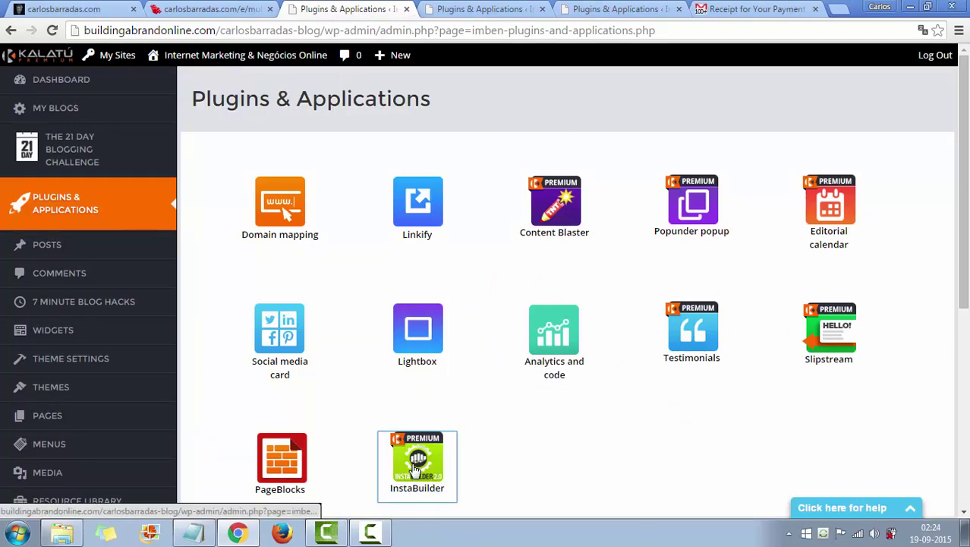
Step: Show the InstaBuilder plugin dashboard and examine its statistics, page groups and ungrouped pages
{"action": "left_click", "coordinate": [458, 11]}
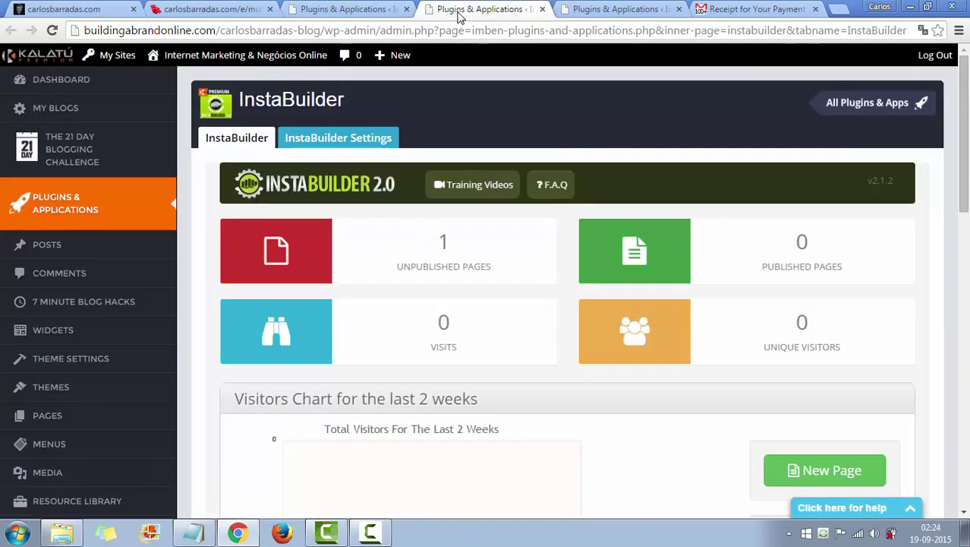
{"action": "scroll", "coordinate": [734, 300], "scroll_direction": "down", "scroll_amount": 1}
{"action": "scroll", "coordinate": [730, 303], "scroll_direction": "up", "scroll_amount": 1}
{"action": "scroll", "coordinate": [725, 284], "scroll_direction": "down", "scroll_amount": 3}
{"action": "scroll", "coordinate": [660, 288], "scroll_direction": "down", "scroll_amount": 5}
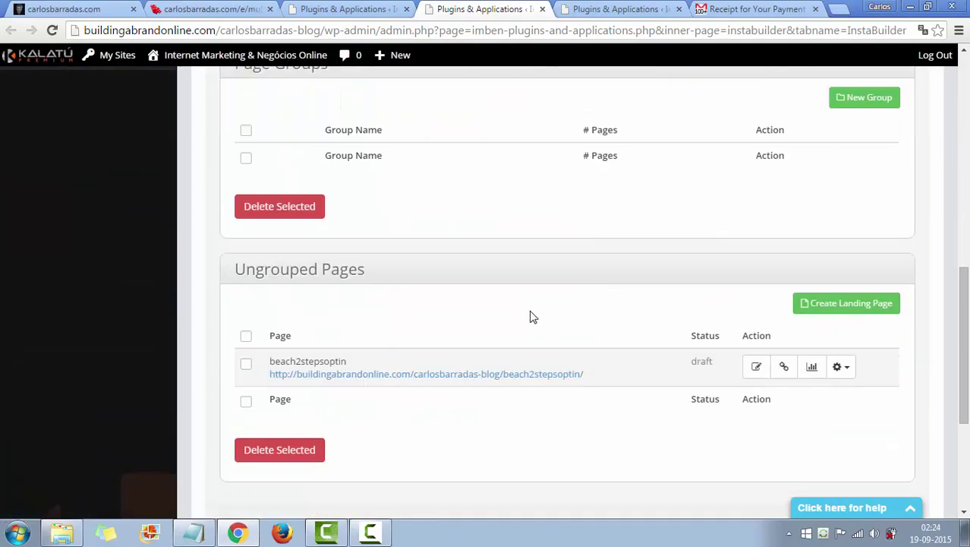
{"action": "scroll", "coordinate": [530, 316], "scroll_direction": "up", "scroll_amount": 8}
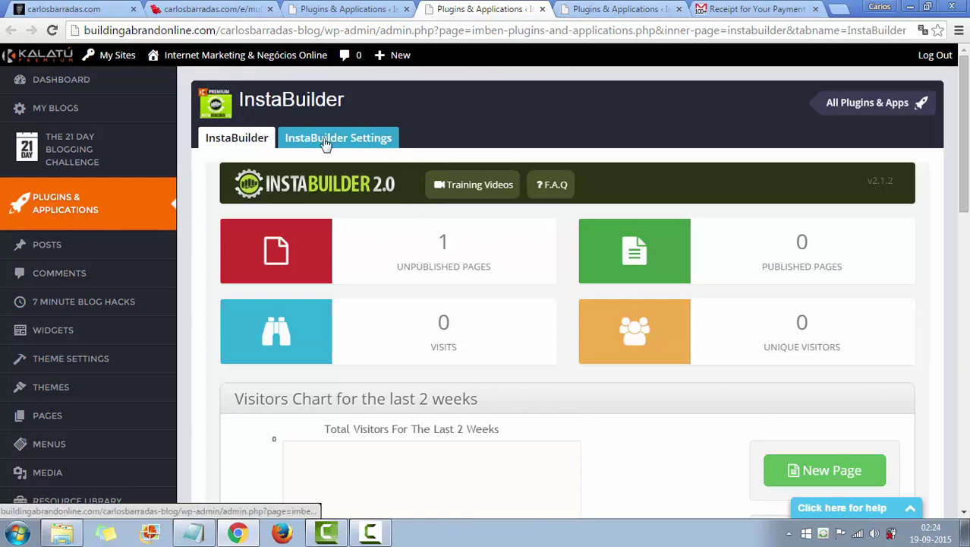
Step: Show the InstaBuilder Settings page and examine its license, Facebook, Disqus, GoToWebinar, image search and image editor sections
{"action": "left_click", "coordinate": [607, 10]}
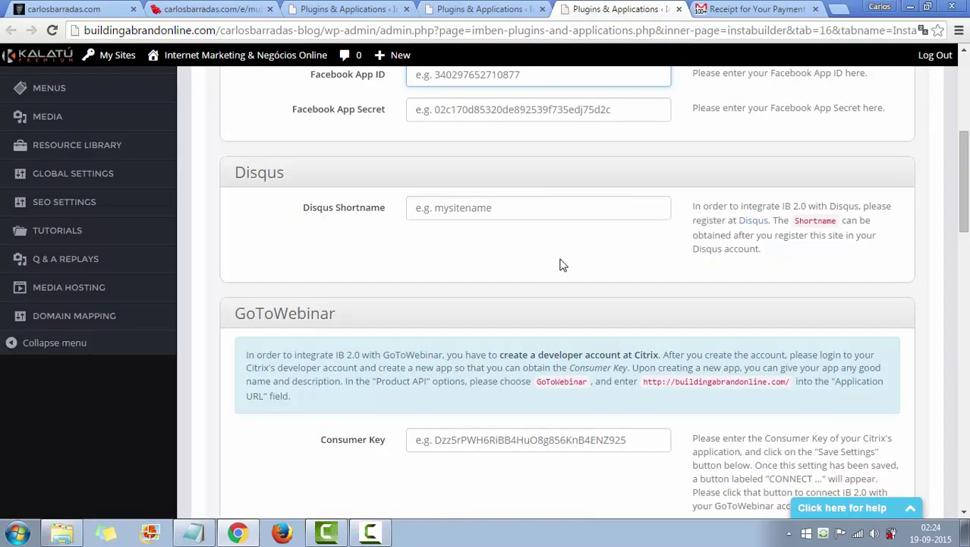
{"action": "scroll", "coordinate": [562, 262], "scroll_direction": "up", "scroll_amount": 5}
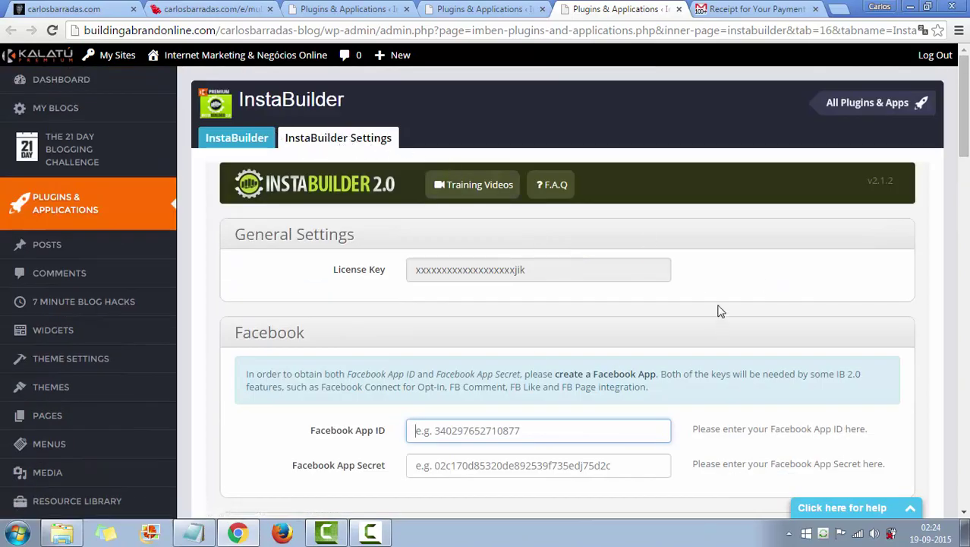
{"action": "scroll", "coordinate": [752, 319], "scroll_direction": "down", "scroll_amount": 4}
{"action": "scroll", "coordinate": [723, 266], "scroll_direction": "down", "scroll_amount": 2}
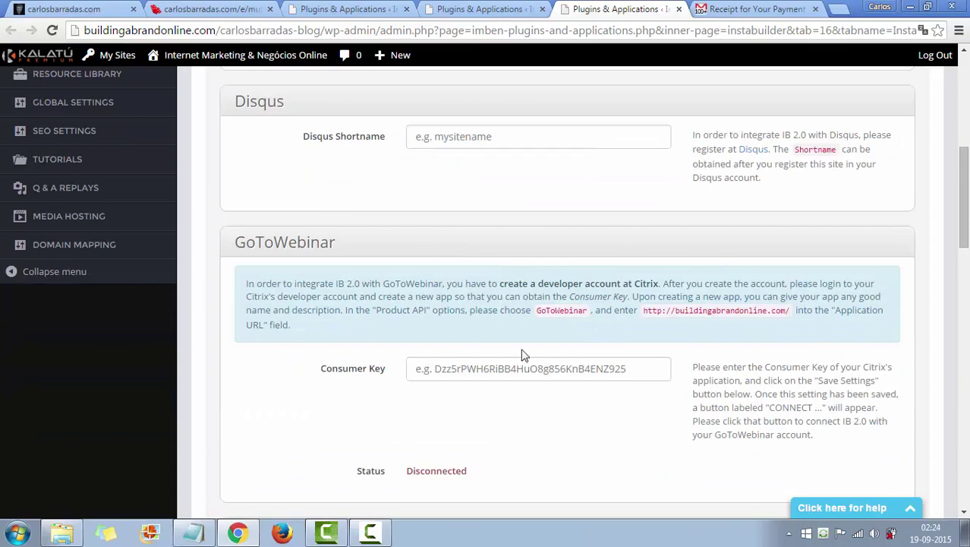
{"action": "scroll", "coordinate": [546, 351], "scroll_direction": "down", "scroll_amount": 3}
{"action": "scroll", "coordinate": [623, 330], "scroll_direction": "down", "scroll_amount": 5}
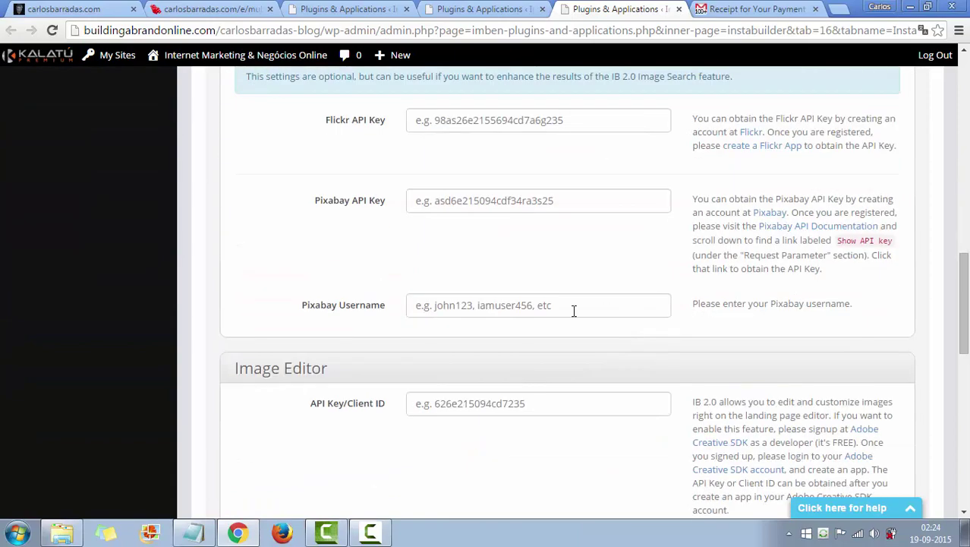
{"action": "scroll", "coordinate": [574, 311], "scroll_direction": "down", "scroll_amount": 3}
{"action": "scroll", "coordinate": [462, 423], "scroll_direction": "up", "scroll_amount": 3}
{"action": "scroll", "coordinate": [528, 368], "scroll_direction": "up", "scroll_amount": 4}
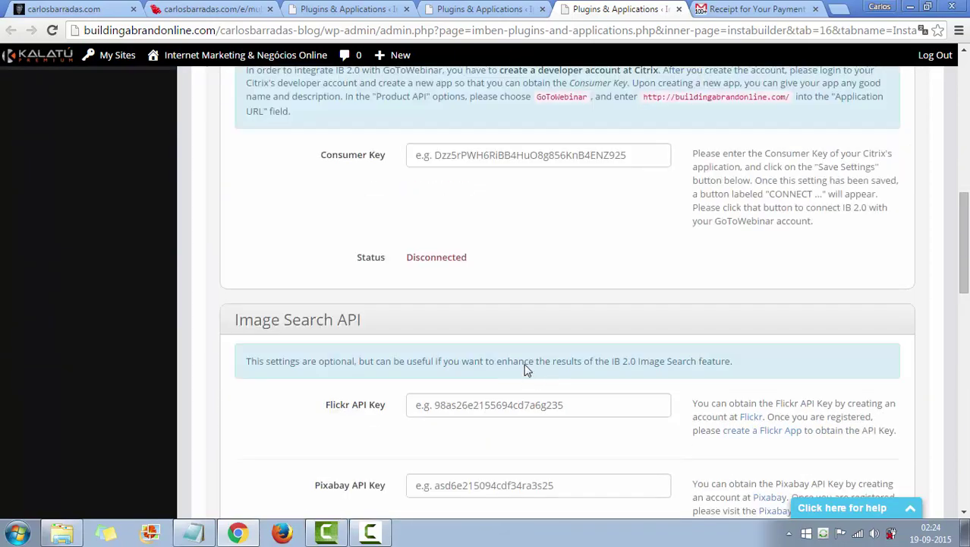
{"action": "scroll", "coordinate": [527, 369], "scroll_direction": "up", "scroll_amount": 5}
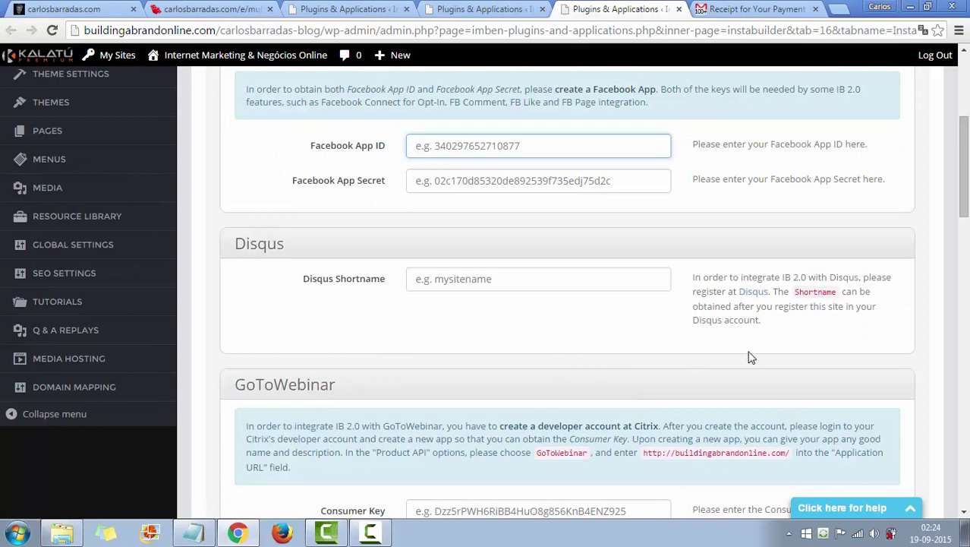
Step: Highlight the Disqus heading in the InstaBuilder settings and review that section's shortname option
{"action": "scroll", "coordinate": [744, 377], "scroll_direction": "up", "scroll_amount": 1}
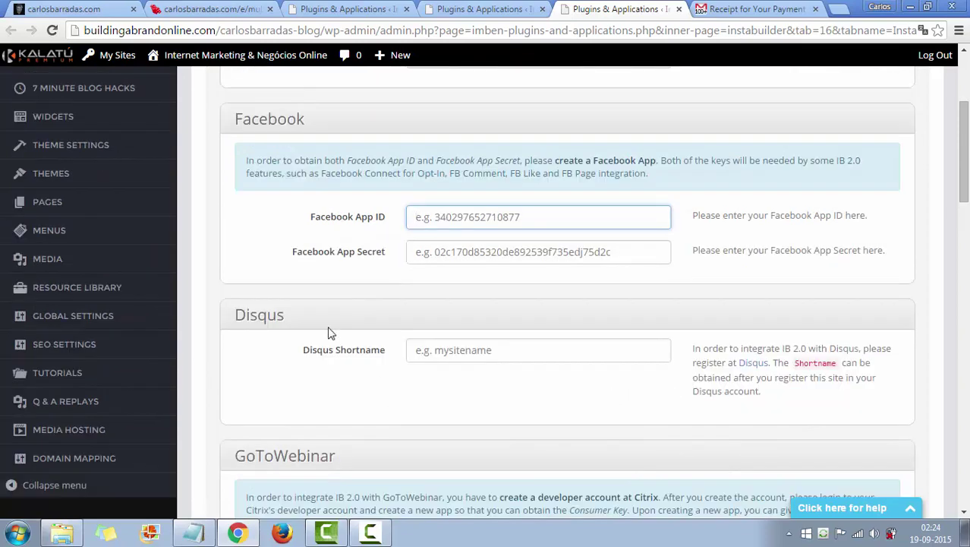
{"action": "left_click_drag", "start_coordinate": [294, 318], "coordinate": [229, 322]}
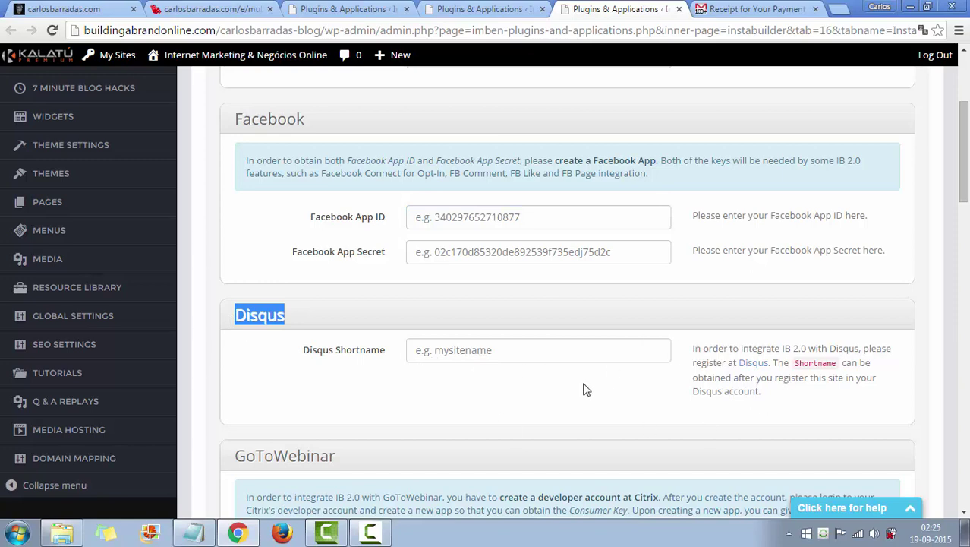
{"action": "scroll", "coordinate": [513, 399], "scroll_direction": "down", "scroll_amount": 1}
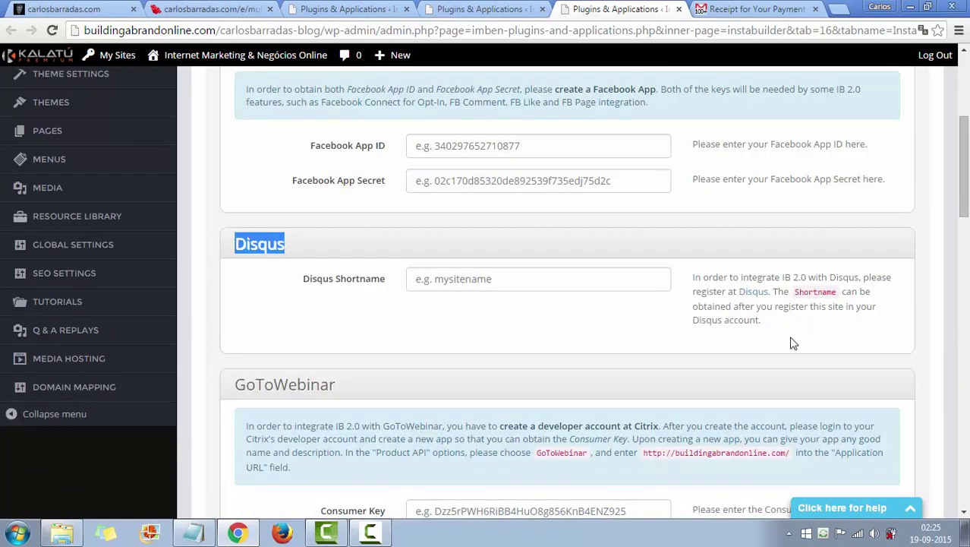
{"action": "scroll", "coordinate": [746, 345], "scroll_direction": "up", "scroll_amount": 4}
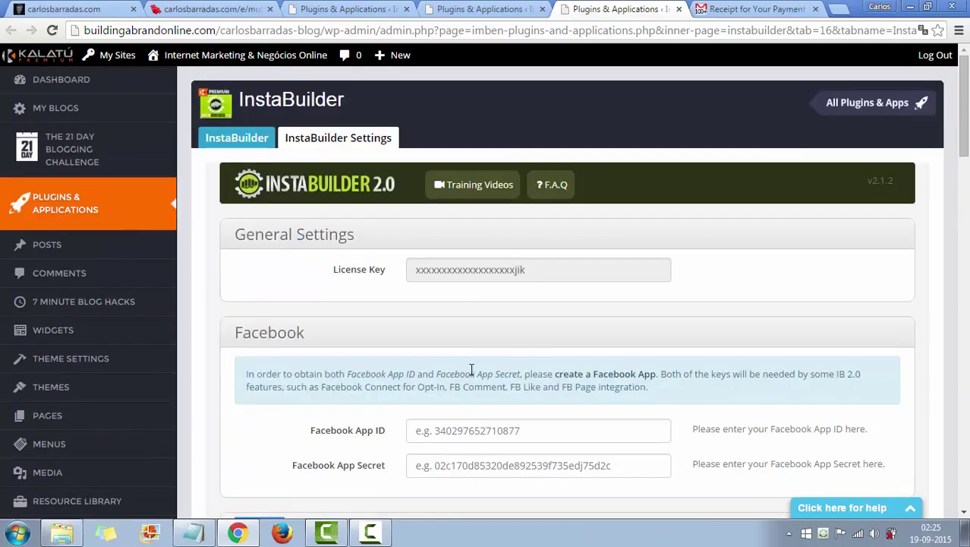
Step: Leave the InstaBuilder settings, return to the plugin's dashboard and review its page and visitor statistics
{"action": "scroll", "coordinate": [535, 413], "scroll_direction": "down", "scroll_amount": 2}
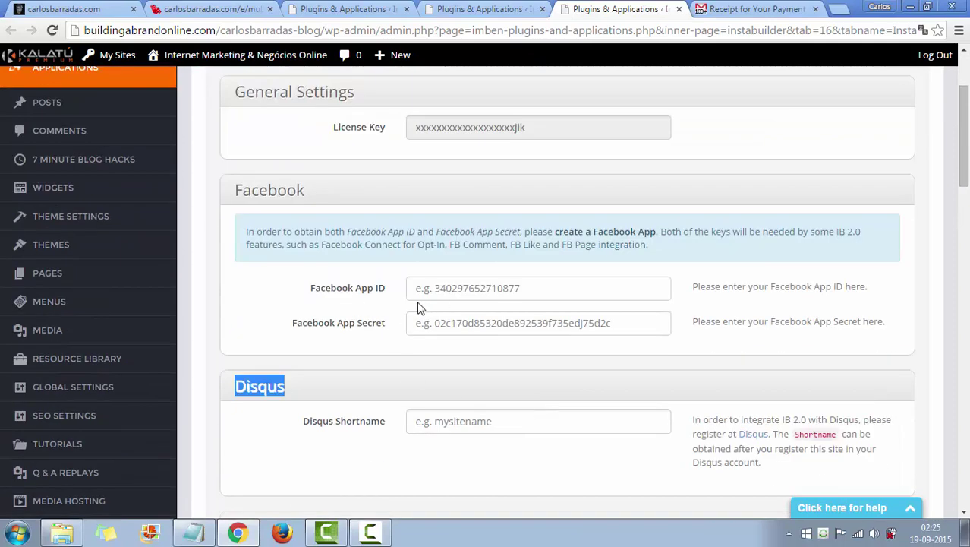
{"action": "scroll", "coordinate": [683, 387], "scroll_direction": "up", "scroll_amount": 2}
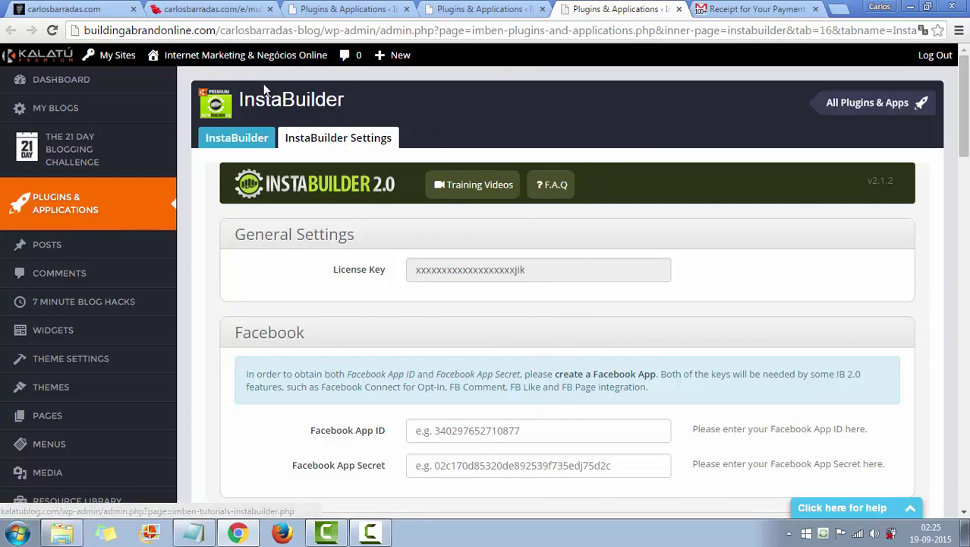
{"action": "left_click", "coordinate": [235, 139]}
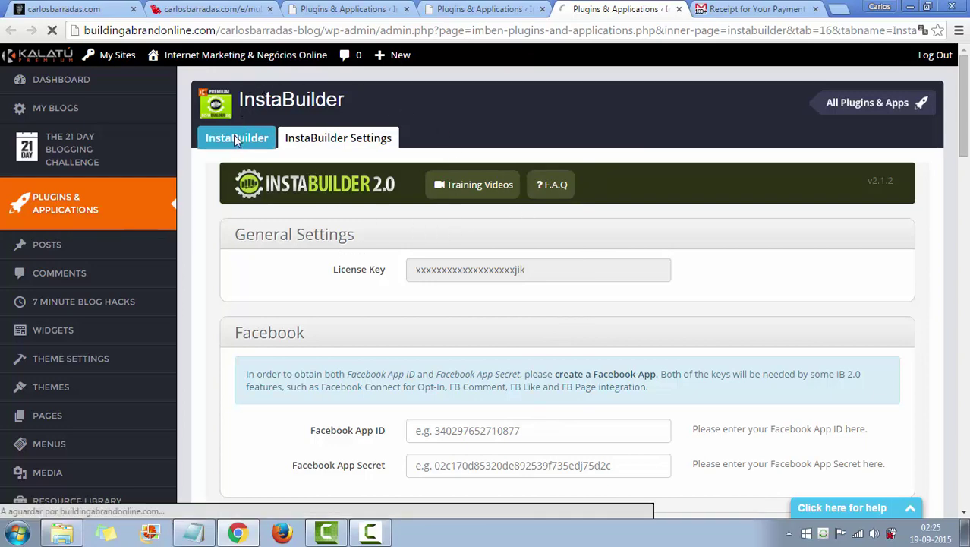
{"action": "left_click", "coordinate": [481, 11]}
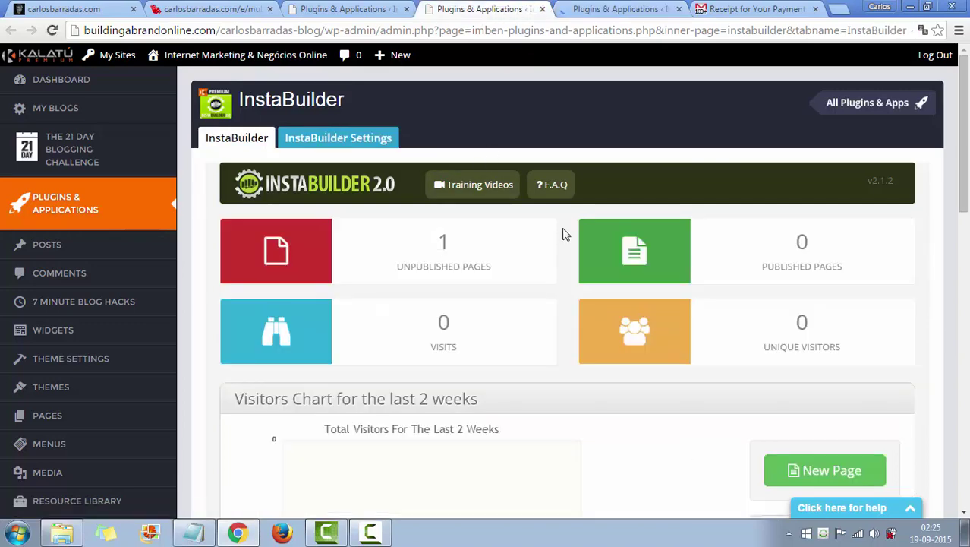
{"action": "scroll", "coordinate": [534, 241], "scroll_direction": "down", "scroll_amount": 2}
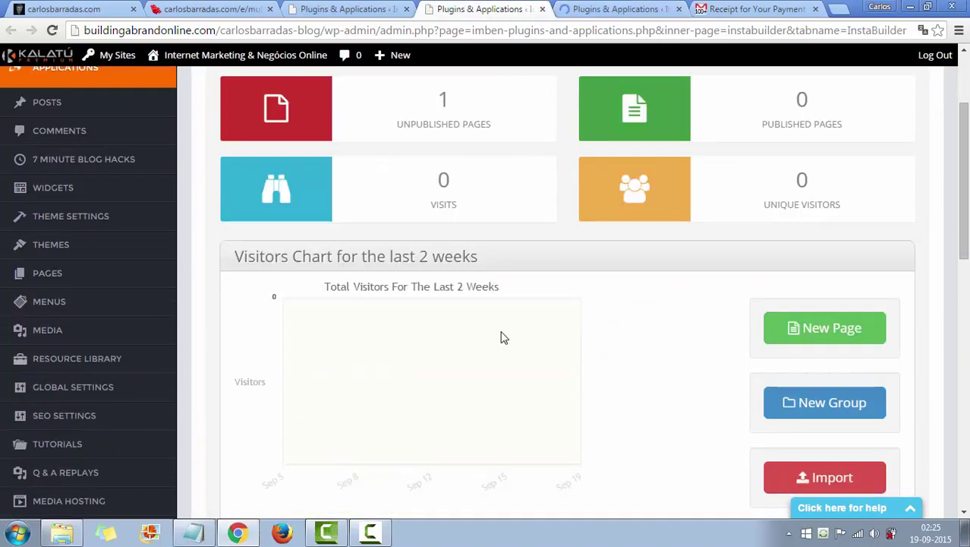
{"action": "scroll", "coordinate": [501, 336], "scroll_direction": "up", "scroll_amount": 2}
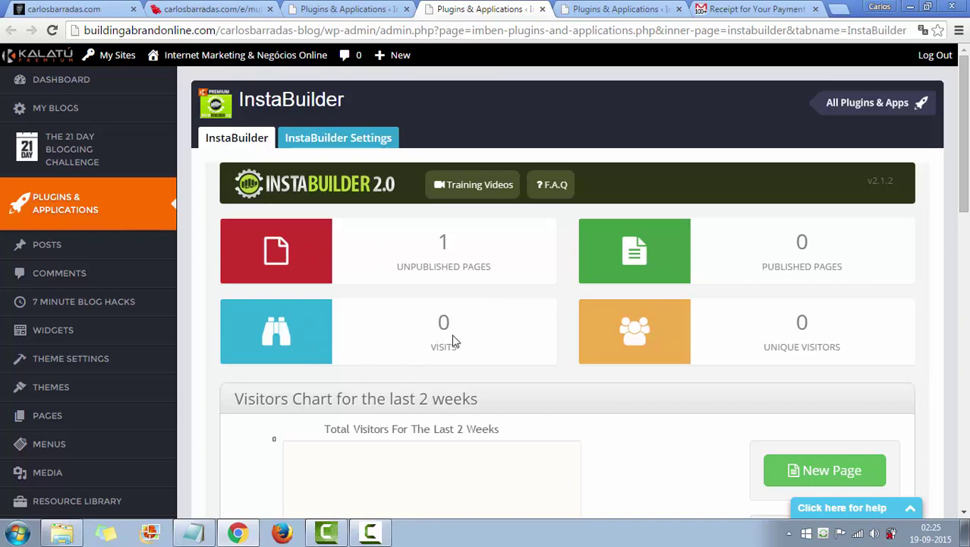
{"action": "scroll", "coordinate": [844, 359], "scroll_direction": "down", "scroll_amount": 1}
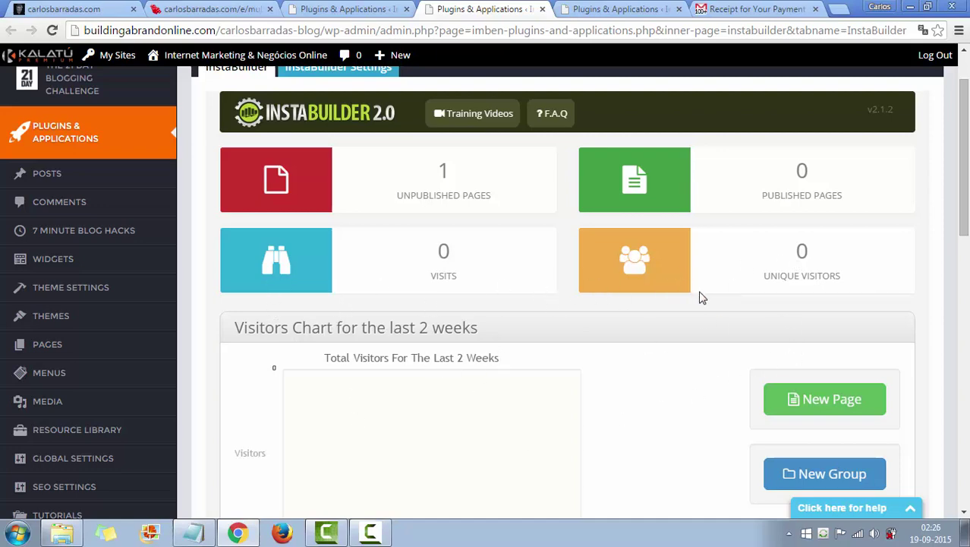
Step: Examine the dashboard's visitors chart, page and group creation options, Page Groups and Ungrouped Pages sections
{"action": "scroll", "coordinate": [702, 297], "scroll_direction": "down", "scroll_amount": 1}
{"action": "scroll", "coordinate": [668, 318], "scroll_direction": "down", "scroll_amount": 2}
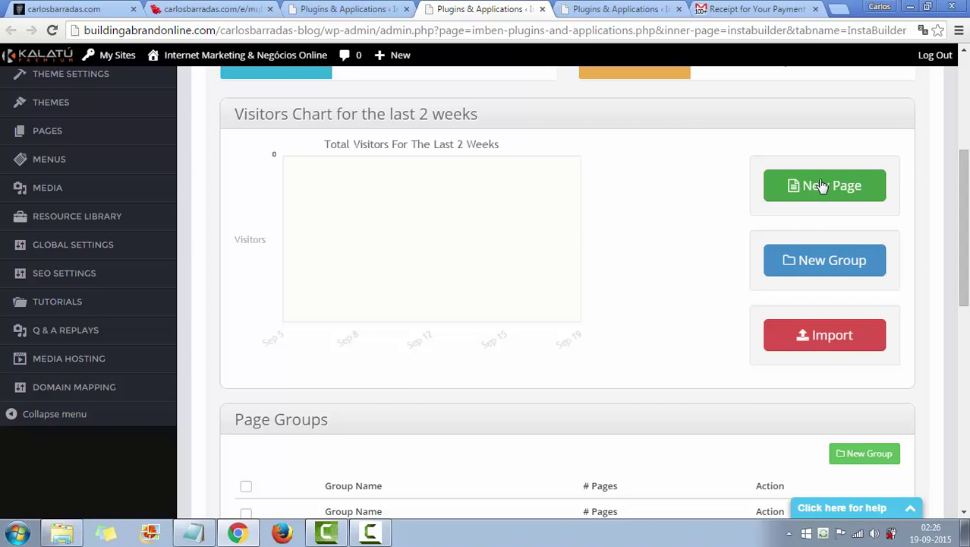
{"action": "scroll", "coordinate": [775, 390], "scroll_direction": "down", "scroll_amount": 5}
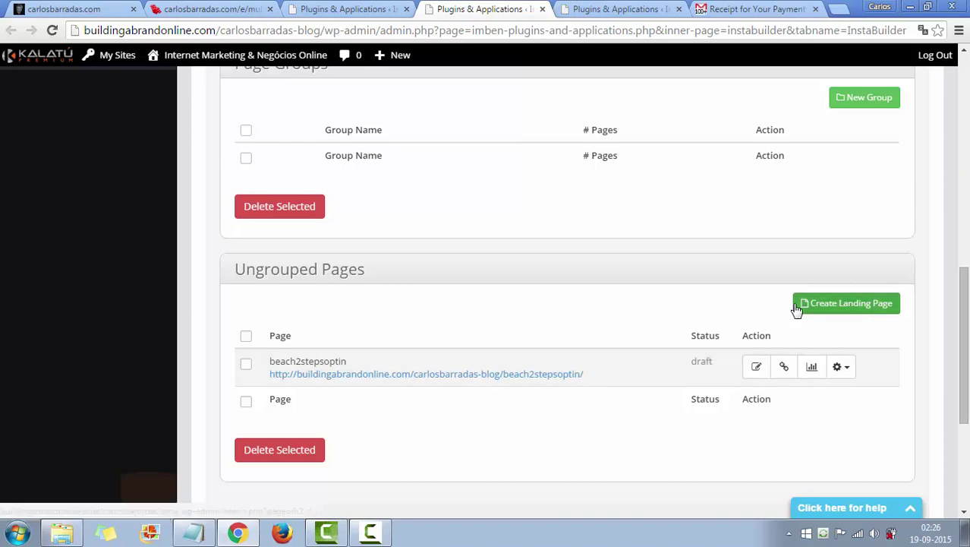
{"action": "scroll", "coordinate": [794, 307], "scroll_direction": "up", "scroll_amount": 3}
{"action": "scroll", "coordinate": [796, 316], "scroll_direction": "down", "scroll_amount": 3}
{"action": "scroll", "coordinate": [794, 312], "scroll_direction": "down", "scroll_amount": 3}
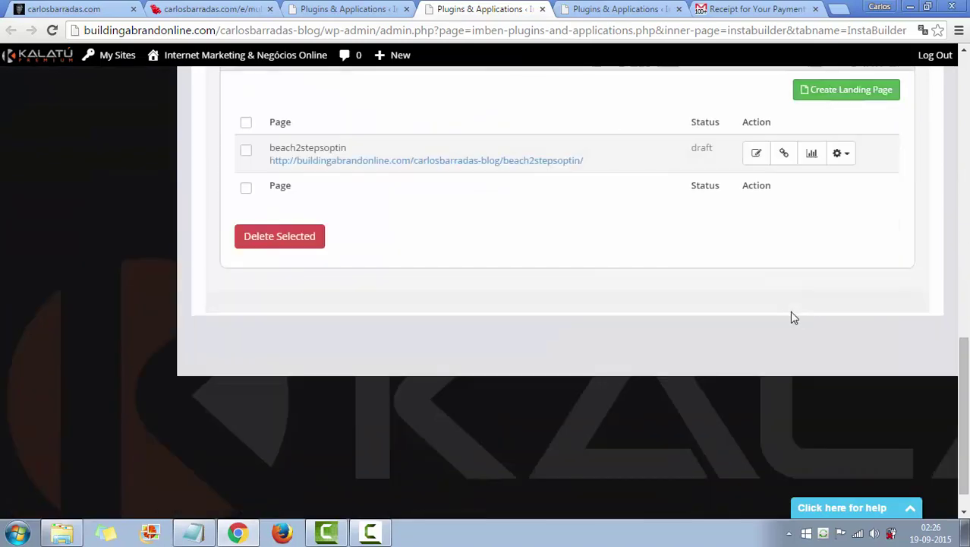
Step: Open the preview of the ungrouped beach2stepsoptin page and return to the InstaBuilder dashboard while it loads
{"action": "scroll", "coordinate": [418, 192], "scroll_direction": "up", "scroll_amount": 1}
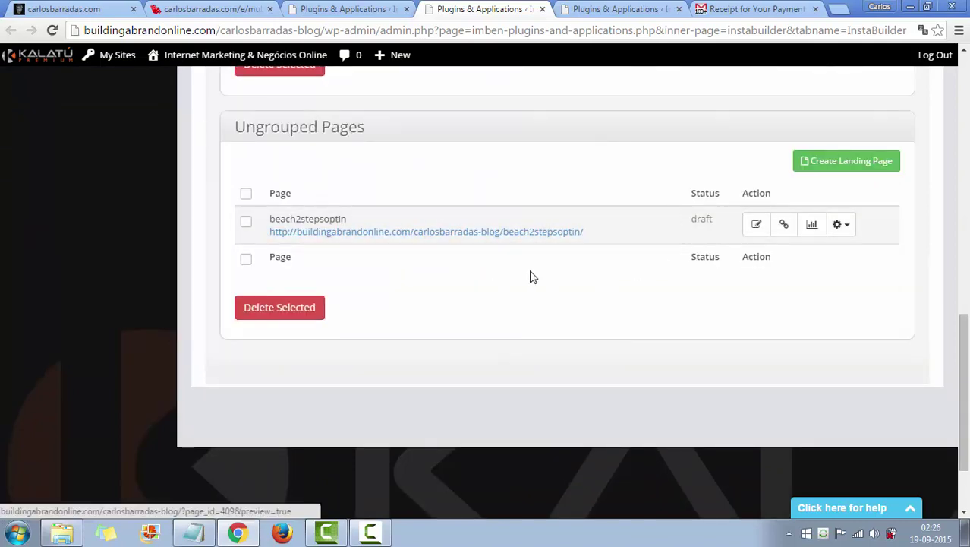
{"action": "left_click", "coordinate": [473, 233]}
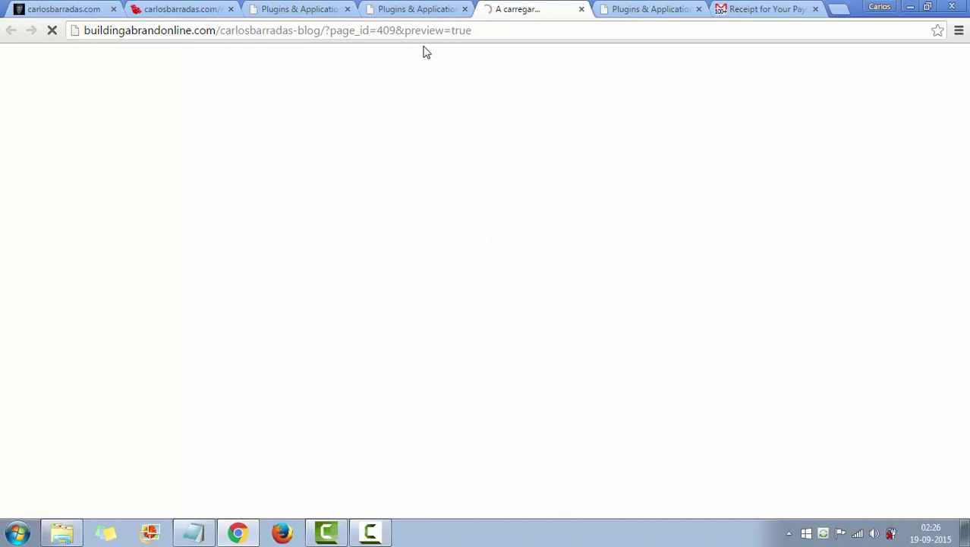
{"action": "left_click", "coordinate": [415, 10]}
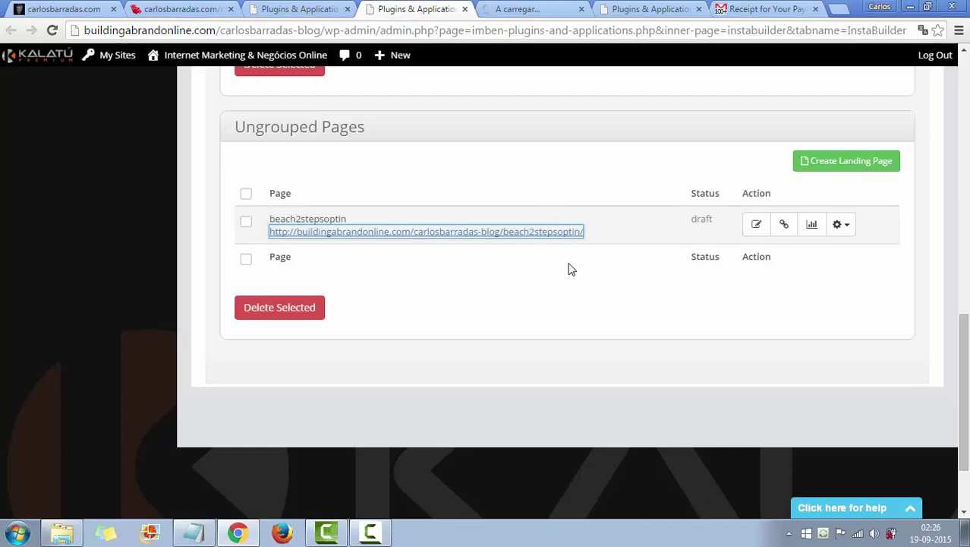
Step: Start a new InstaBuilder page and look over the first templates in the template chooser
{"action": "scroll", "coordinate": [634, 204], "scroll_direction": "up", "scroll_amount": 1}
{"action": "scroll", "coordinate": [662, 344], "scroll_direction": "up", "scroll_amount": 3}
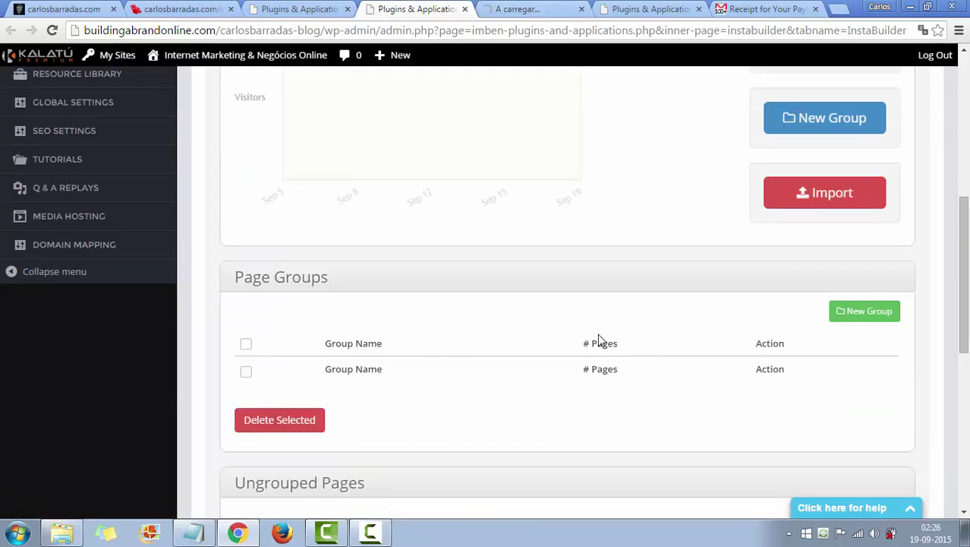
{"action": "scroll", "coordinate": [578, 348], "scroll_direction": "up", "scroll_amount": 1}
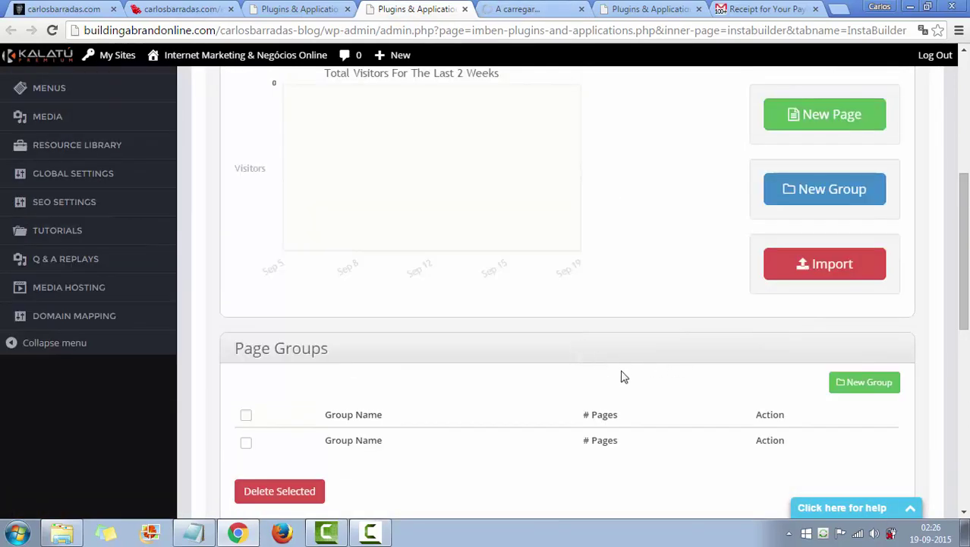
{"action": "scroll", "coordinate": [621, 379], "scroll_direction": "down", "scroll_amount": 2}
{"action": "scroll", "coordinate": [797, 373], "scroll_direction": "up", "scroll_amount": 3}
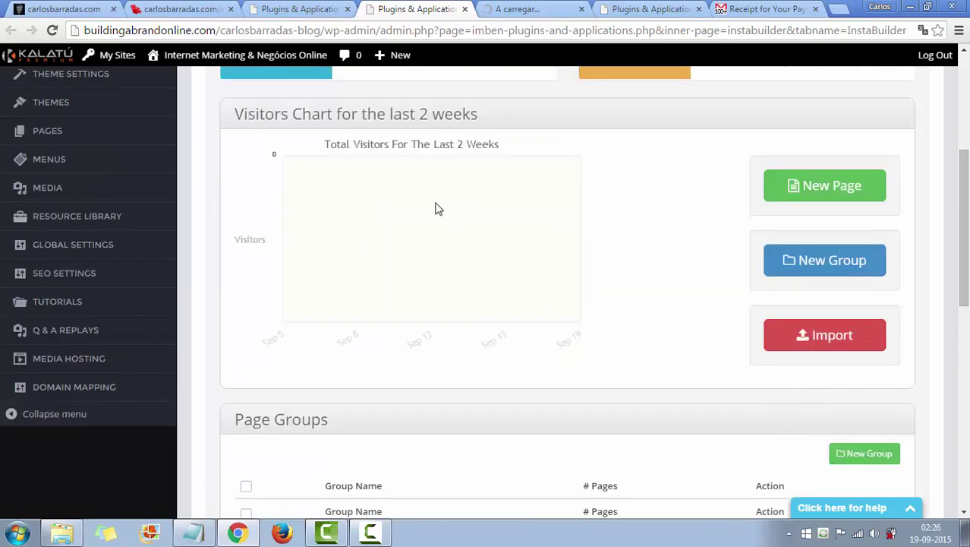
{"action": "left_click", "coordinate": [832, 187]}
{"action": "scroll", "coordinate": [832, 275], "scroll_direction": "down", "scroll_amount": 3}
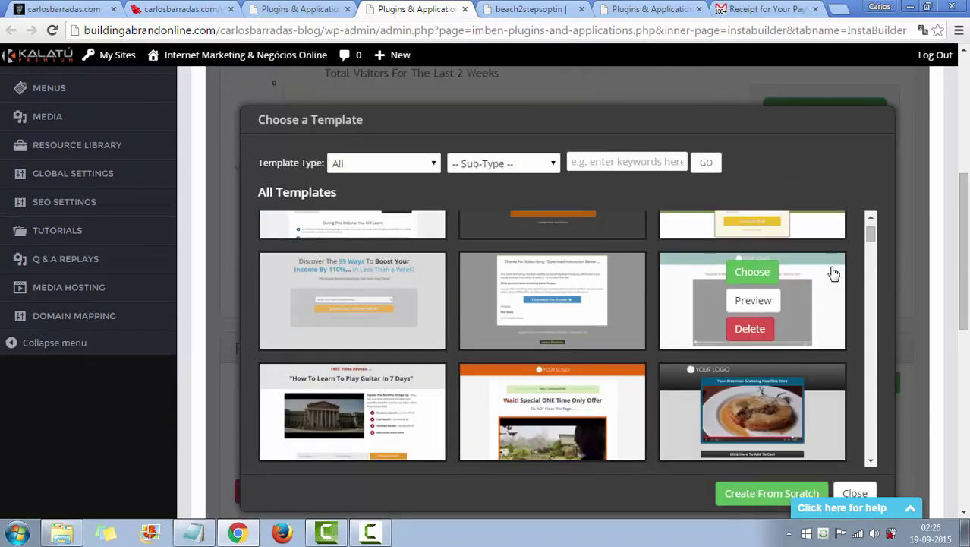
{"action": "scroll", "coordinate": [833, 271], "scroll_direction": "up", "scroll_amount": 3}
{"action": "scroll", "coordinate": [839, 228], "scroll_direction": "down", "scroll_amount": 3}
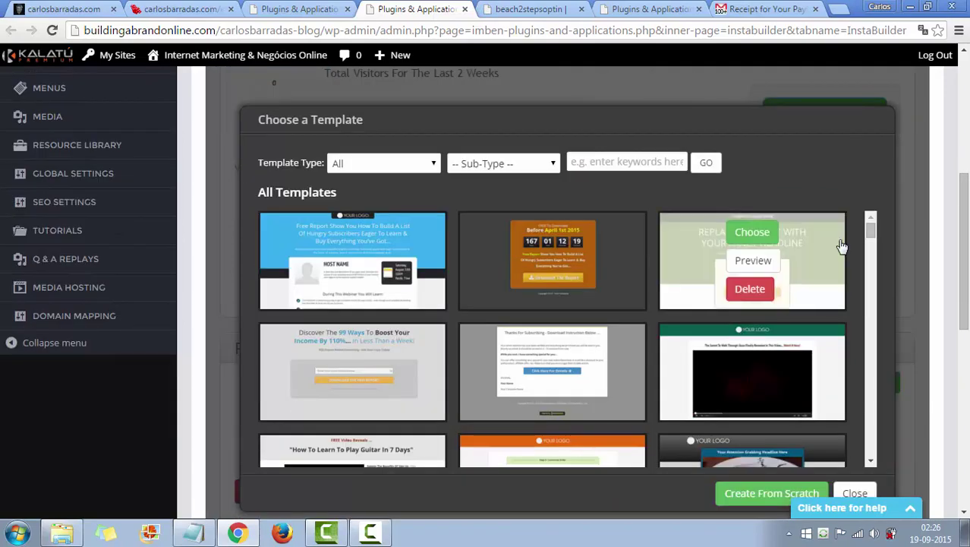
{"action": "scroll", "coordinate": [832, 245], "scroll_direction": "up", "scroll_amount": 2}
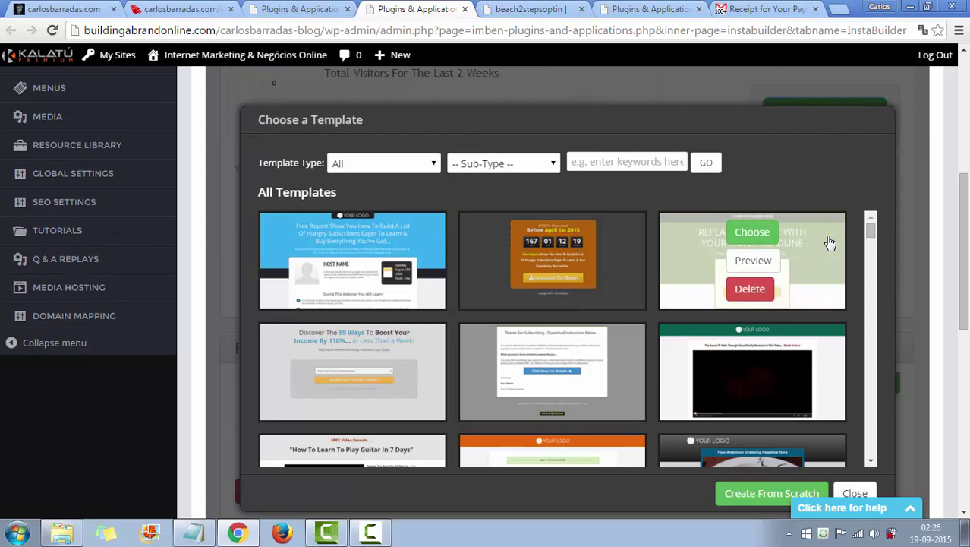
Step: Show the available template types in the template chooser, leaving the filter on All
{"action": "left_click", "coordinate": [434, 163]}
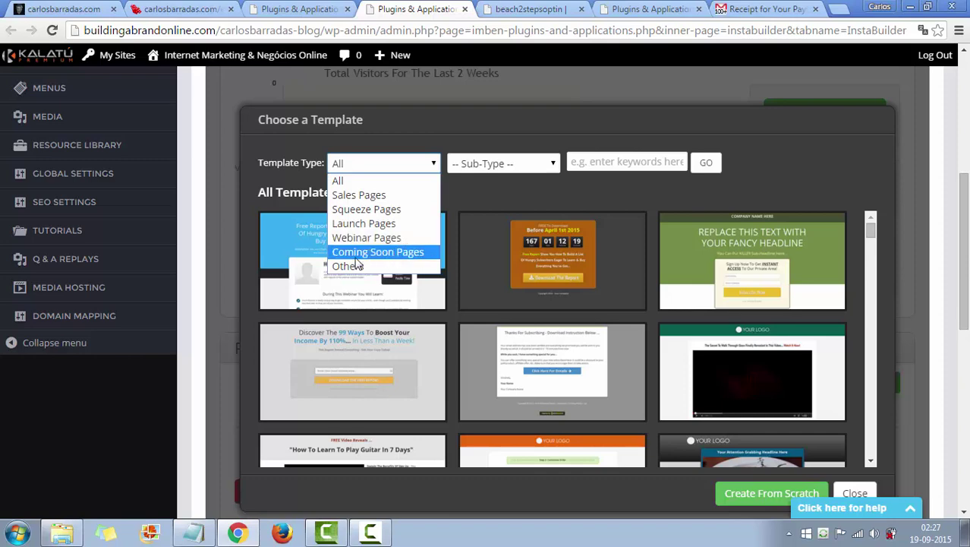
{"action": "left_click", "coordinate": [785, 164]}
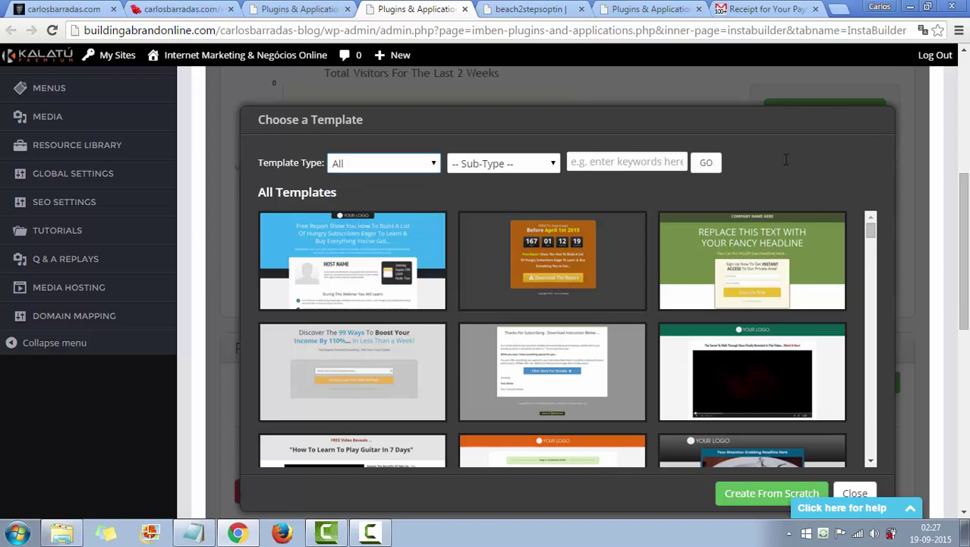
{"action": "left_click", "coordinate": [342, 165]}
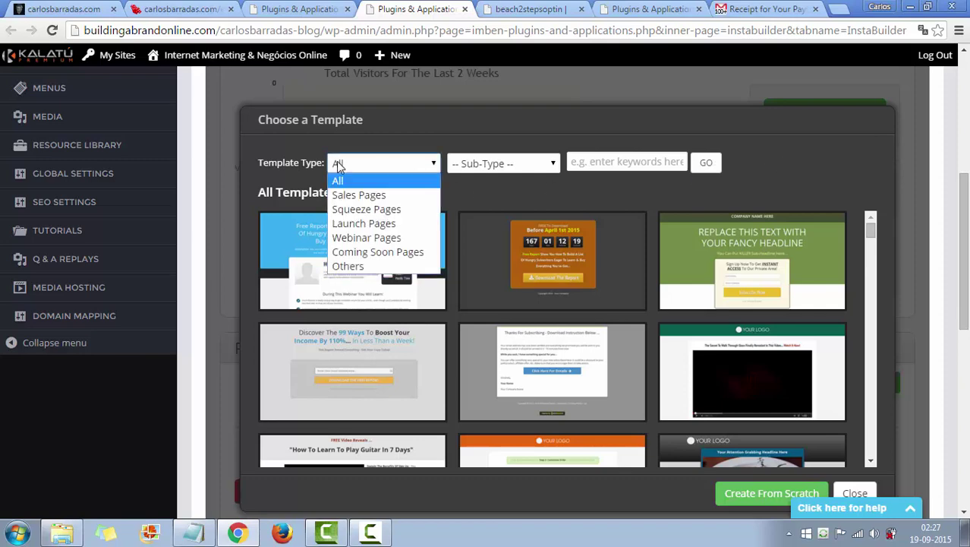
{"action": "left_click", "coordinate": [763, 162]}
Step: Browse through the All Templates gallery to examine the variety of landing page designs
{"action": "scroll", "coordinate": [412, 283], "scroll_direction": "down", "scroll_amount": 5}
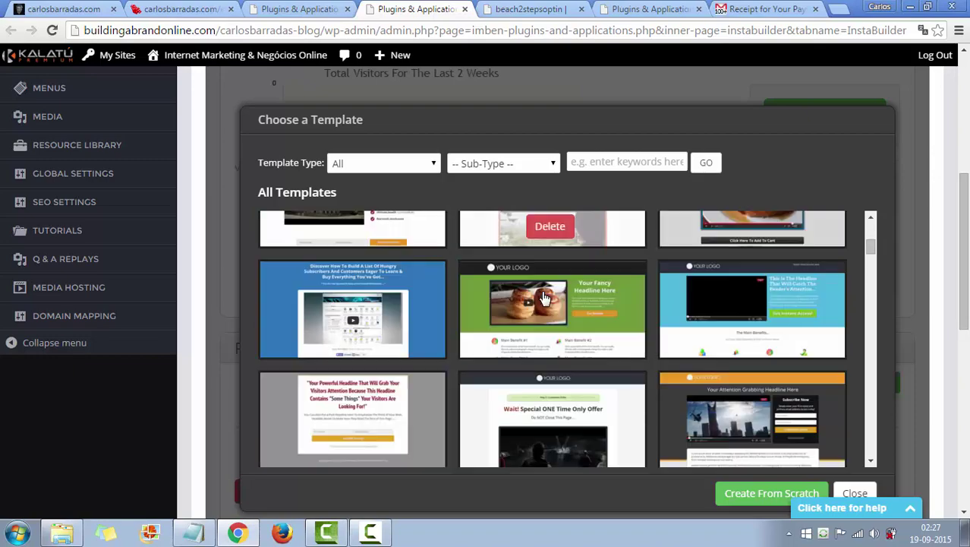
{"action": "scroll", "coordinate": [565, 307], "scroll_direction": "down", "scroll_amount": 3}
{"action": "scroll", "coordinate": [599, 334], "scroll_direction": "down", "scroll_amount": 2}
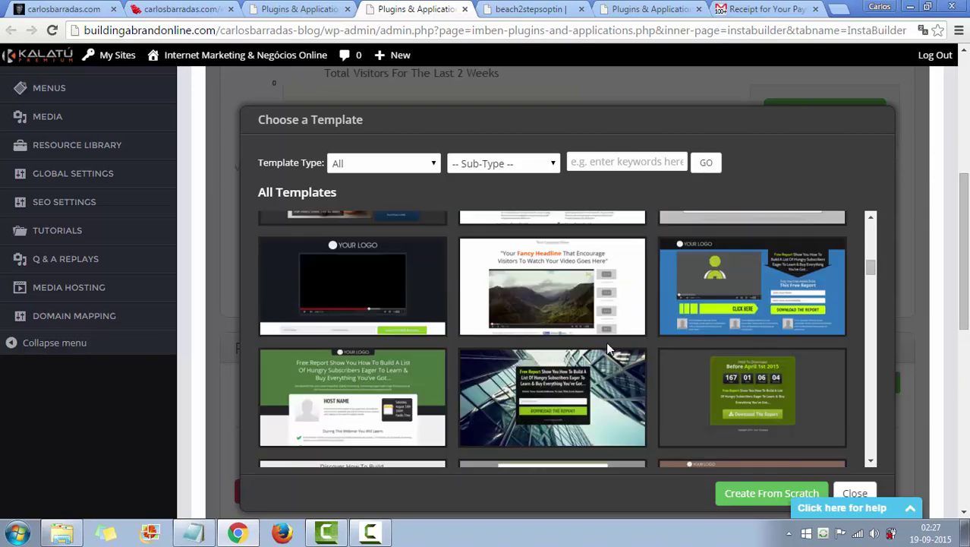
{"action": "scroll", "coordinate": [622, 352], "scroll_direction": "down", "scroll_amount": 4}
{"action": "scroll", "coordinate": [419, 373], "scroll_direction": "down", "scroll_amount": 2}
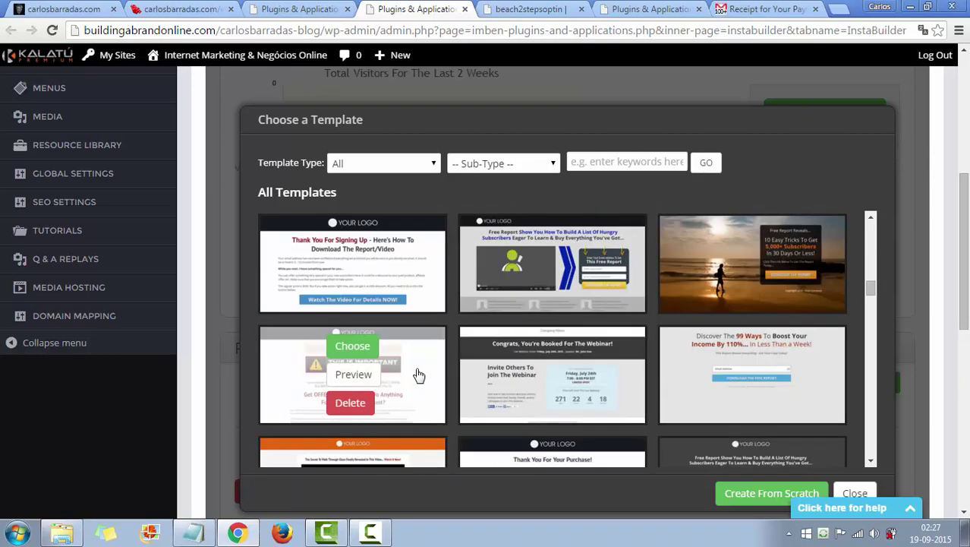
{"action": "scroll", "coordinate": [529, 355], "scroll_direction": "down", "scroll_amount": 2}
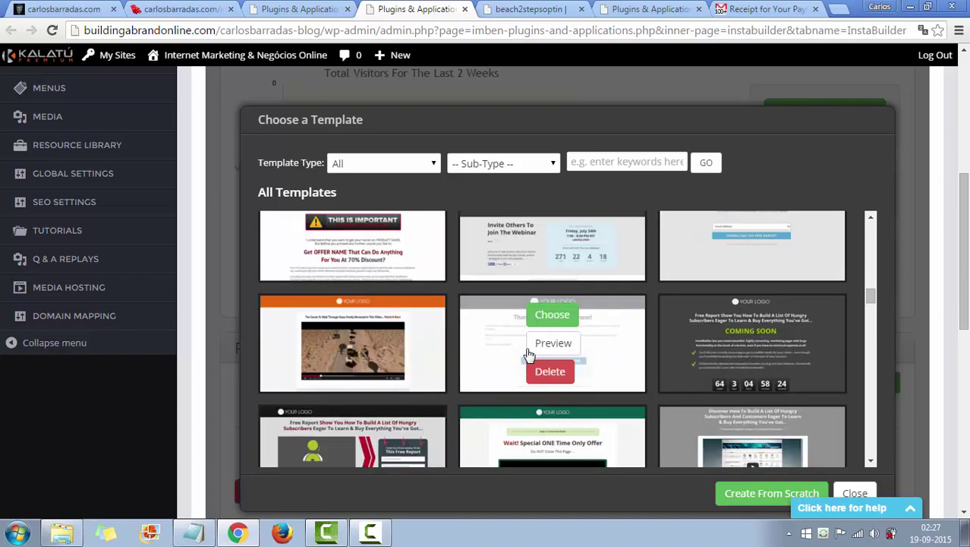
{"action": "scroll", "coordinate": [530, 355], "scroll_direction": "down", "scroll_amount": 6}
{"action": "scroll", "coordinate": [661, 324], "scroll_direction": "up", "scroll_amount": 3}
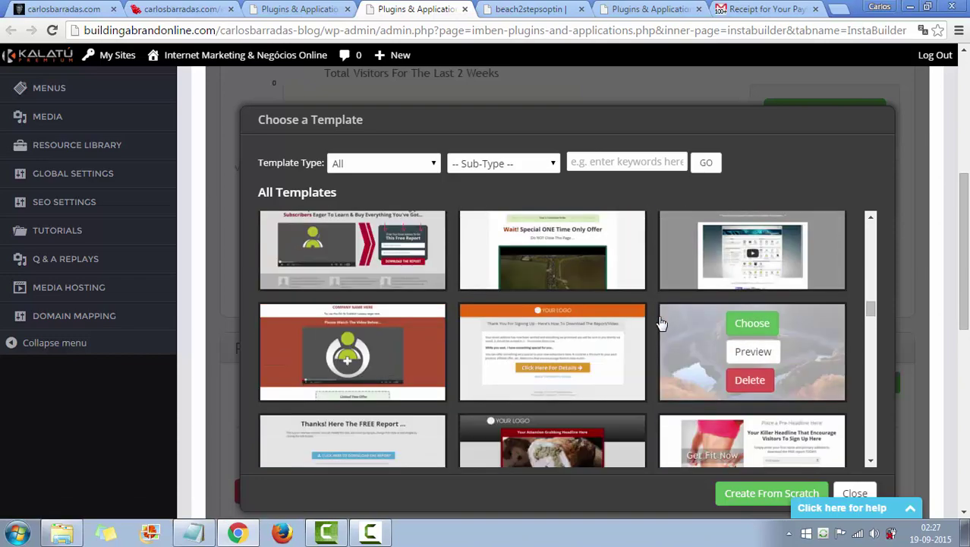
{"action": "scroll", "coordinate": [661, 324], "scroll_direction": "up", "scroll_amount": 4}
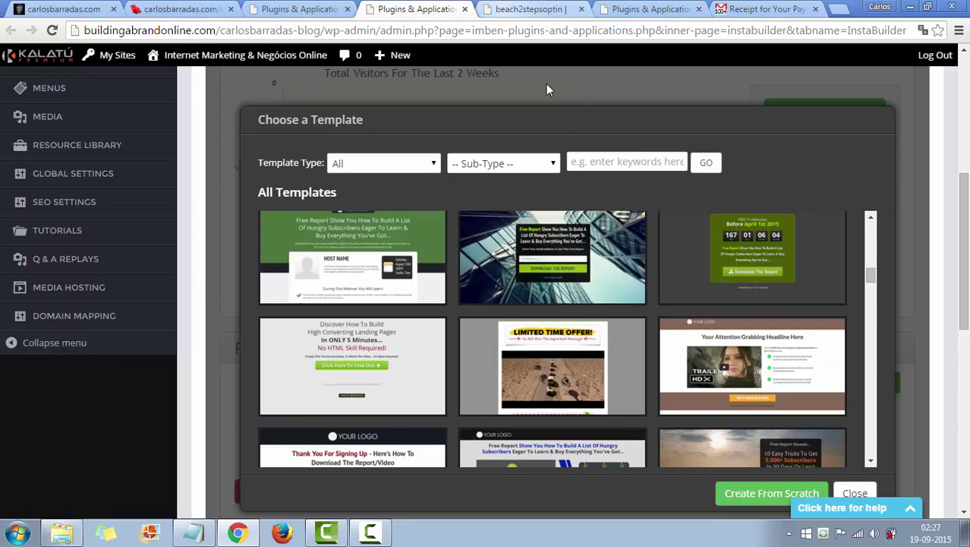
{"action": "scroll", "coordinate": [752, 350], "scroll_direction": "up", "scroll_amount": 5}
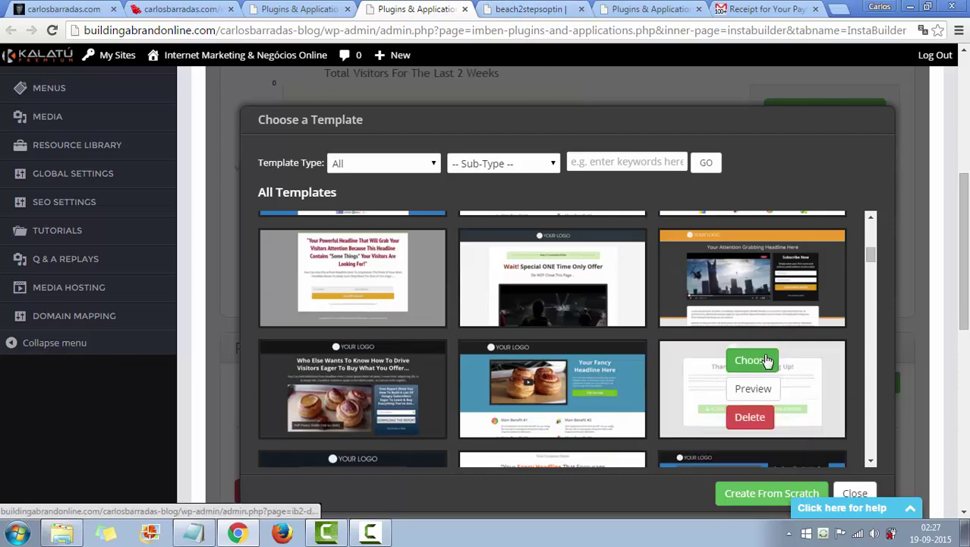
Step: Find the beach sunset template in the gallery and compare it with the beach2stepsoptin page preview
{"action": "scroll", "coordinate": [751, 349], "scroll_direction": "down", "scroll_amount": 5}
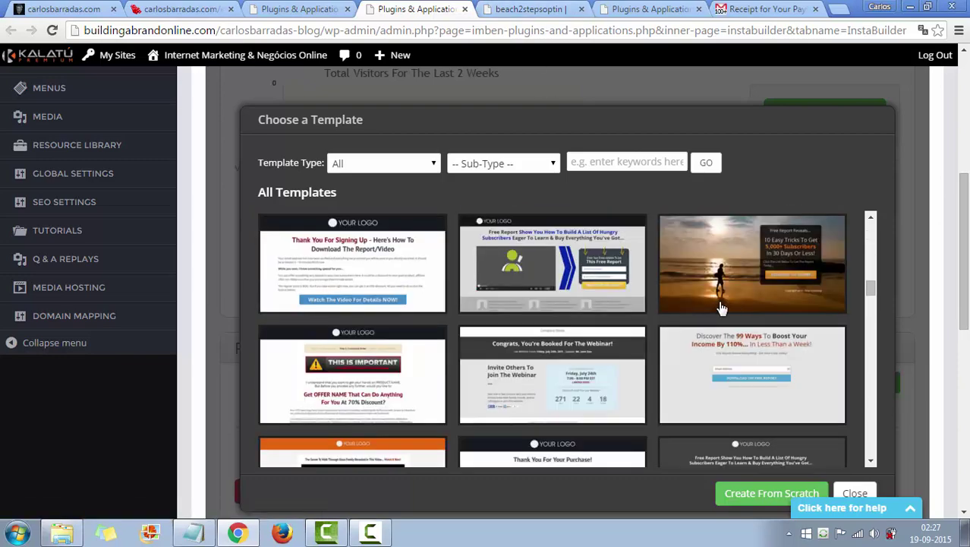
{"action": "left_click", "coordinate": [536, 9]}
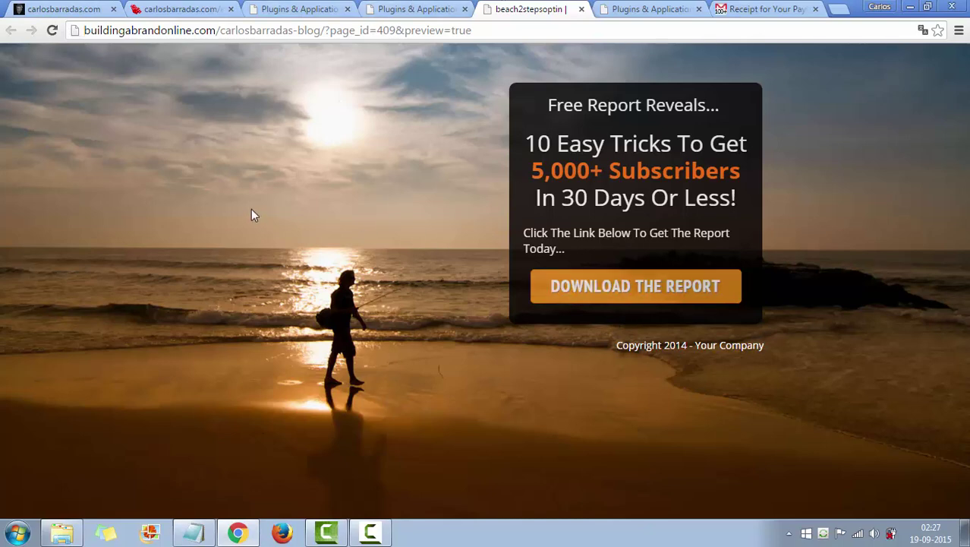
{"action": "left_click", "coordinate": [408, 11]}
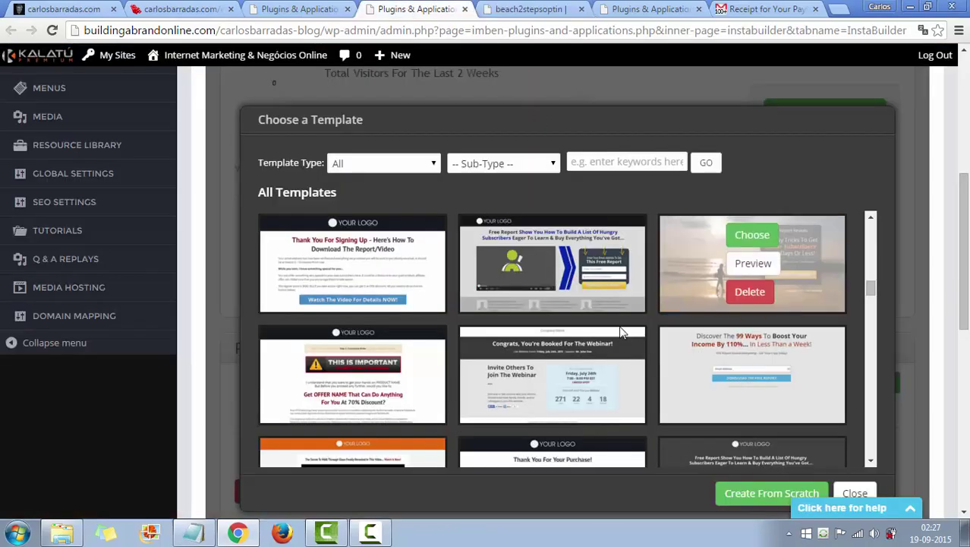
Step: Close the template chooser without picking a template and go back to the dashboard statistics
{"action": "mouse_move", "coordinate": [832, 388]}
{"action": "scroll", "coordinate": [833, 388], "scroll_direction": "down", "scroll_amount": 3}
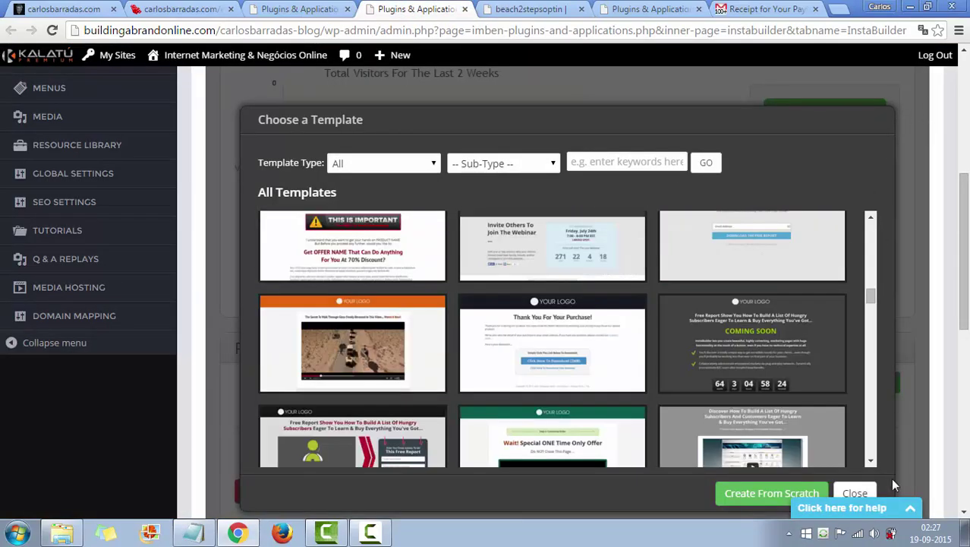
{"action": "left_click", "coordinate": [856, 493]}
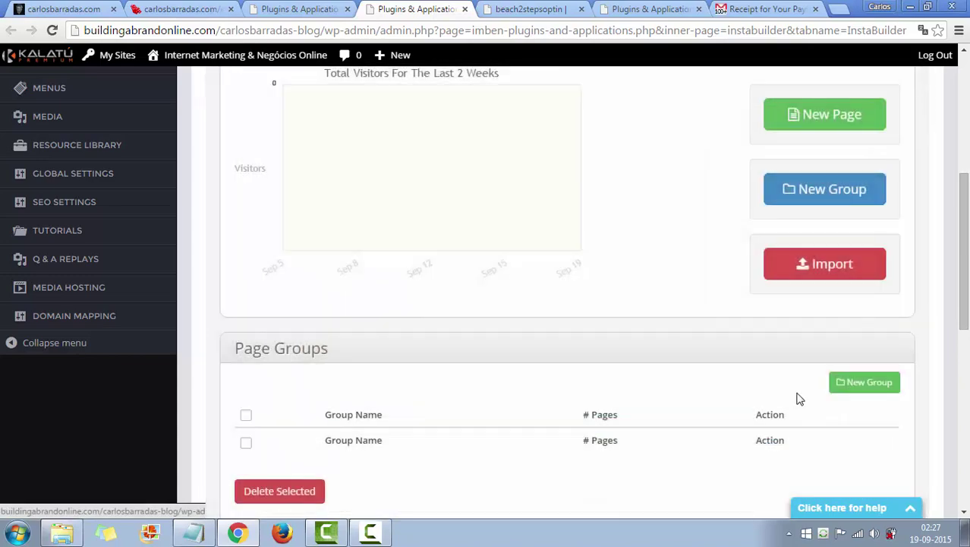
{"action": "scroll", "coordinate": [607, 241], "scroll_direction": "up", "scroll_amount": 3}
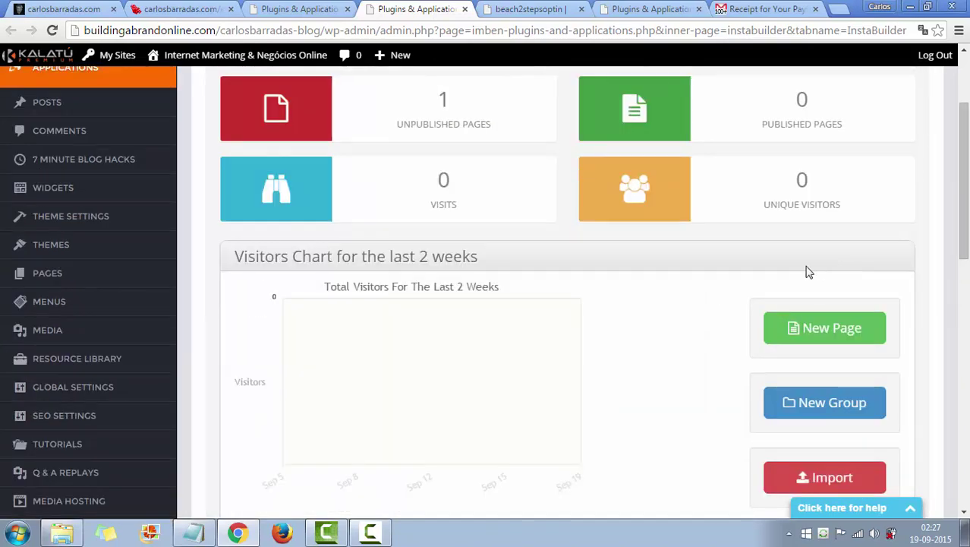
Step: Start creating a landing page under Ungrouped Pages and find the beach sunset template in the template chooser
{"action": "scroll", "coordinate": [561, 292], "scroll_direction": "up", "scroll_amount": 2}
{"action": "scroll", "coordinate": [639, 299], "scroll_direction": "down", "scroll_amount": 2}
{"action": "scroll", "coordinate": [592, 319], "scroll_direction": "down", "scroll_amount": 2}
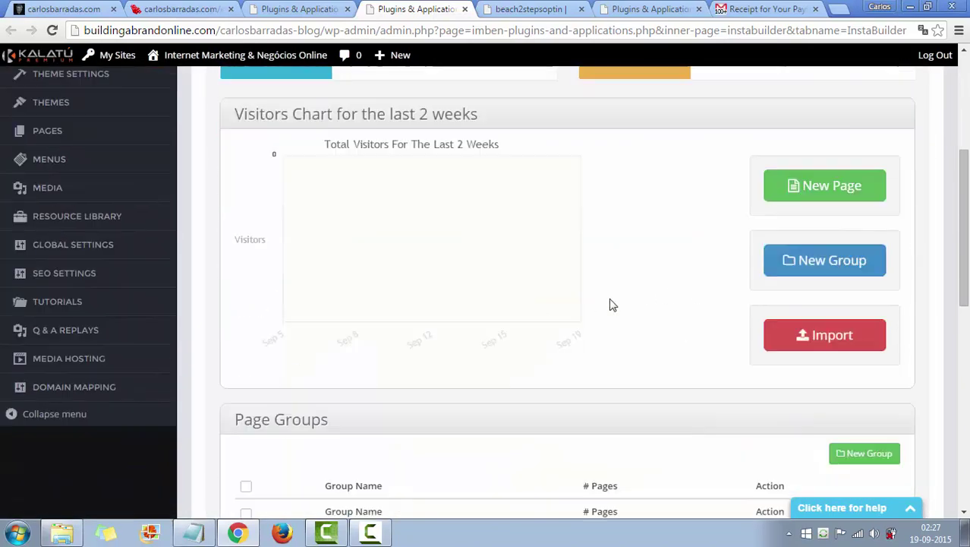
{"action": "scroll", "coordinate": [781, 213], "scroll_direction": "down", "scroll_amount": 3}
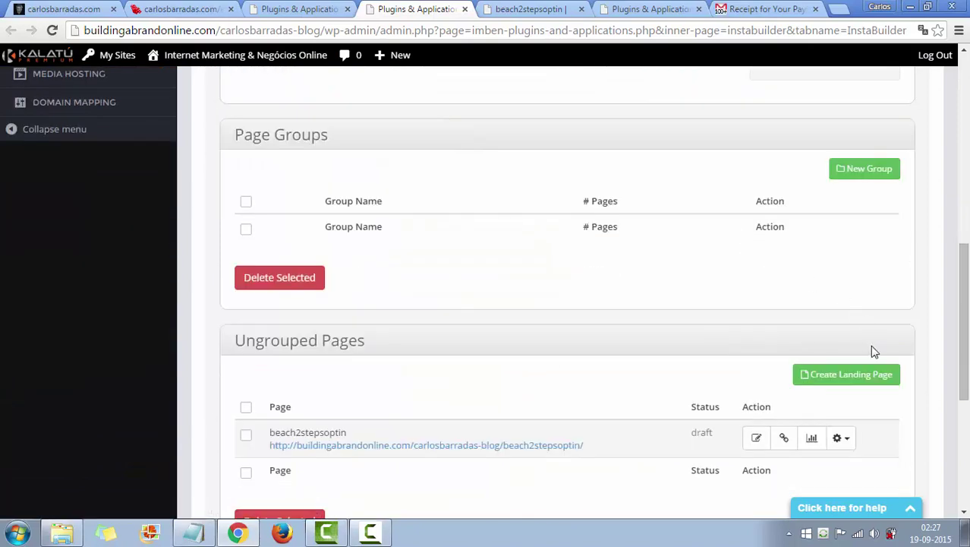
{"action": "left_click", "coordinate": [853, 376]}
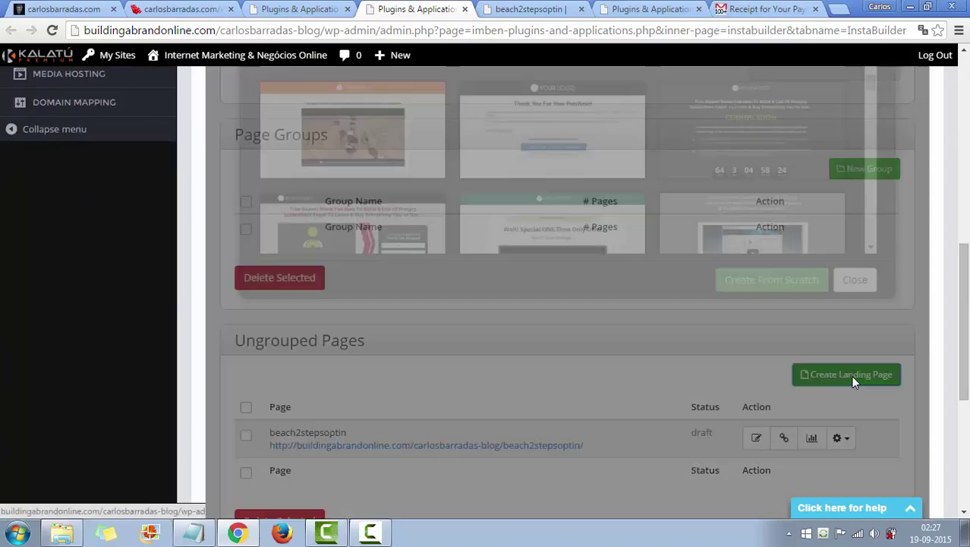
{"action": "scroll", "coordinate": [605, 383], "scroll_direction": "up", "scroll_amount": 8}
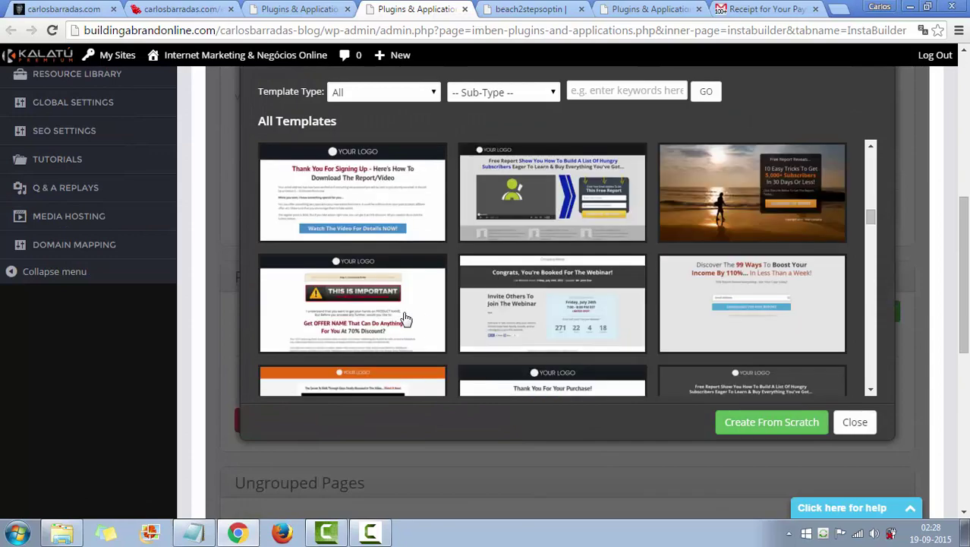
{"action": "scroll", "coordinate": [655, 254], "scroll_direction": "down", "scroll_amount": 2}
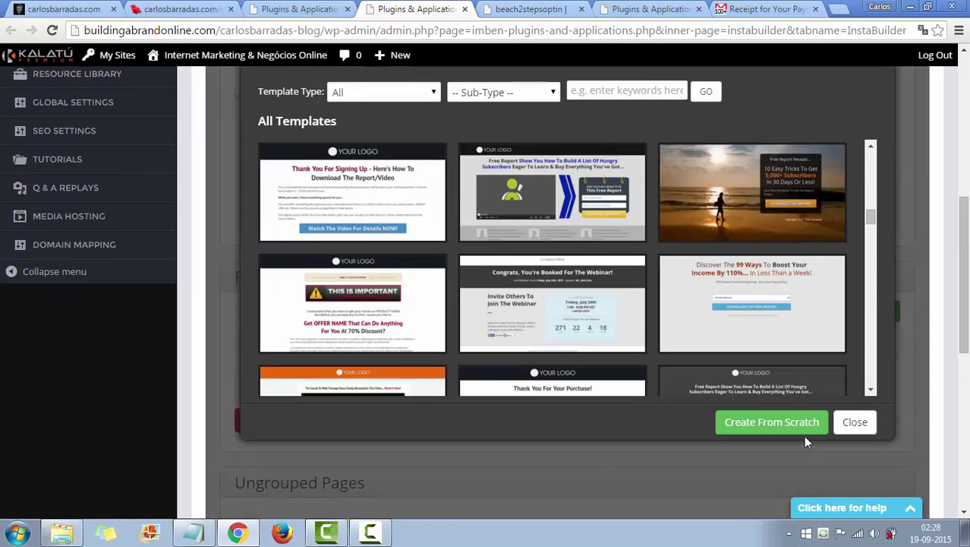
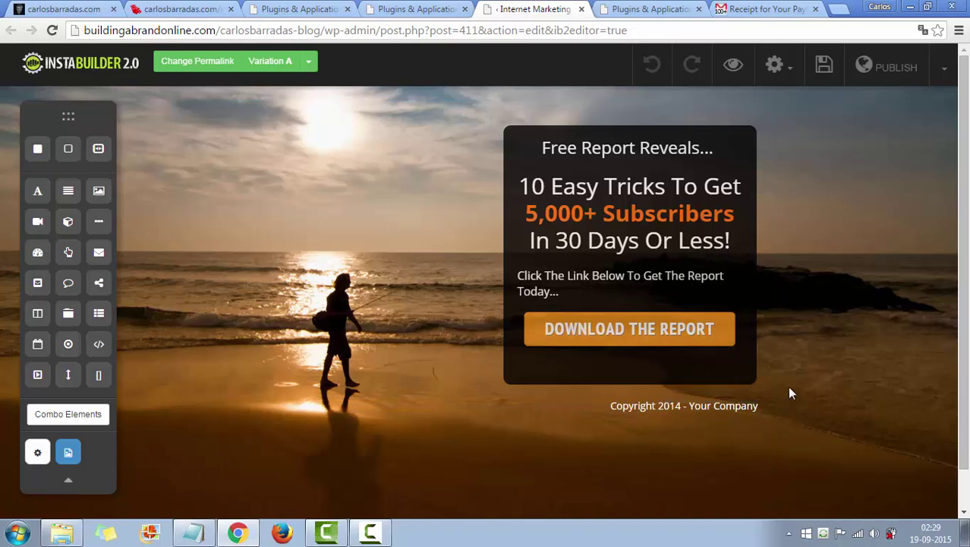
Step: Open the Page Settings of the beach landing page and expand the Background Image options
{"action": "left_click", "coordinate": [789, 69]}
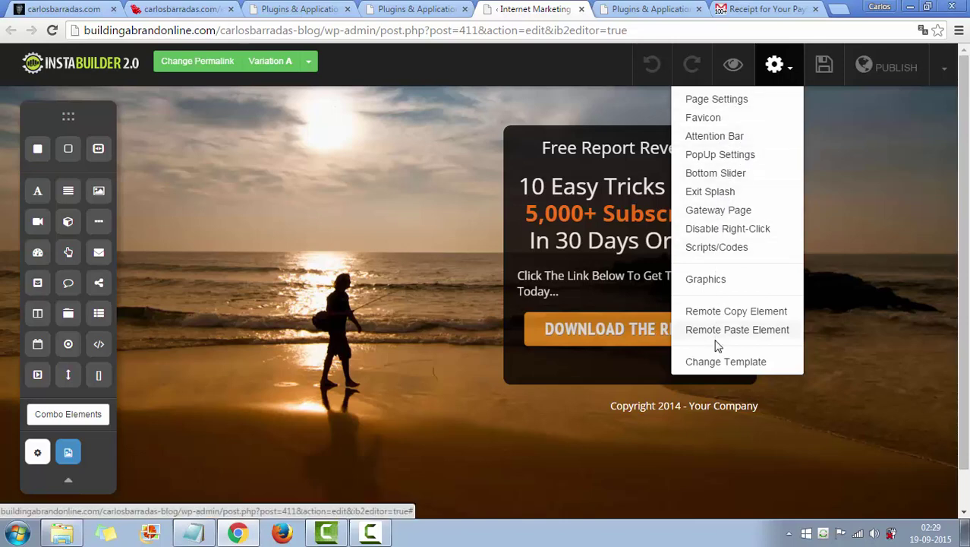
{"action": "left_click", "coordinate": [718, 99]}
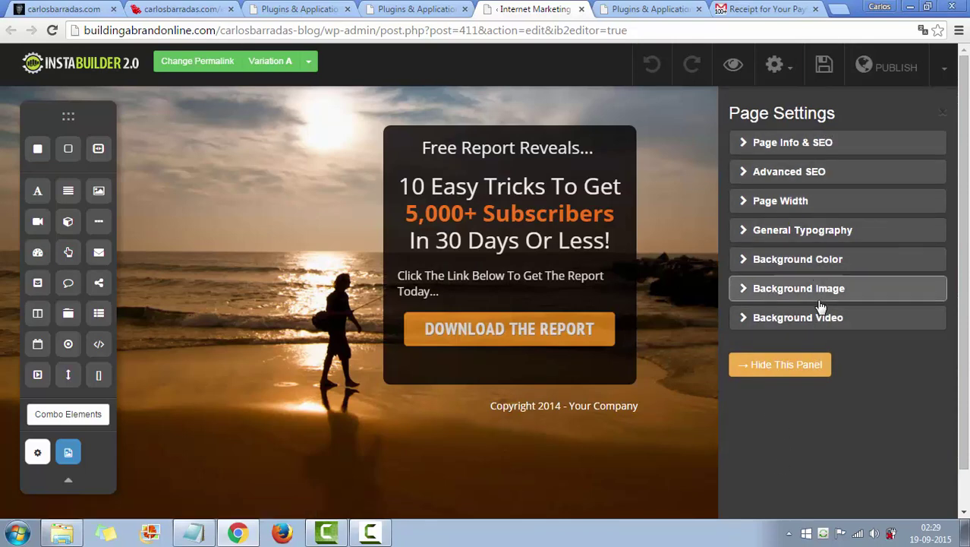
{"action": "left_click", "coordinate": [762, 288]}
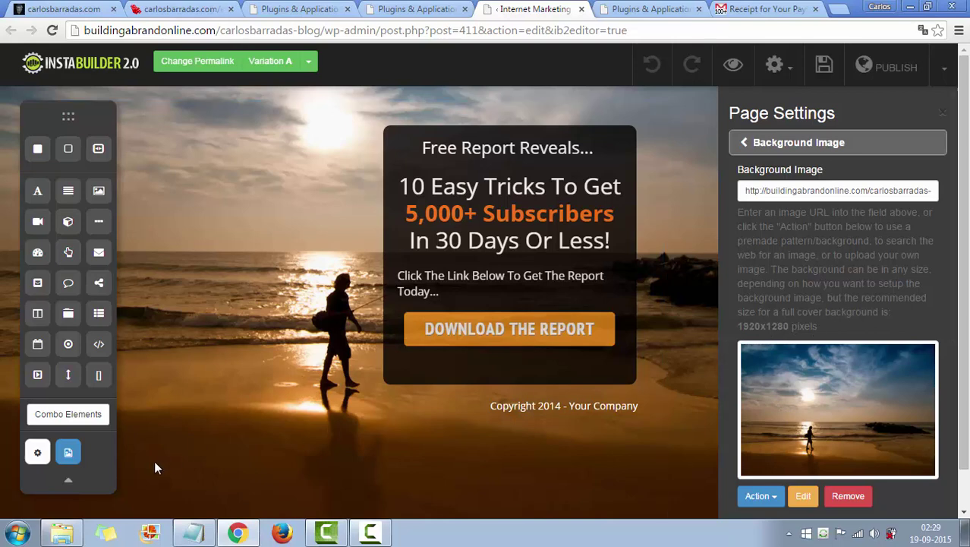
Step: Launch Paint.NET for preparing a background image
{"action": "left_click", "coordinate": [18, 534]}
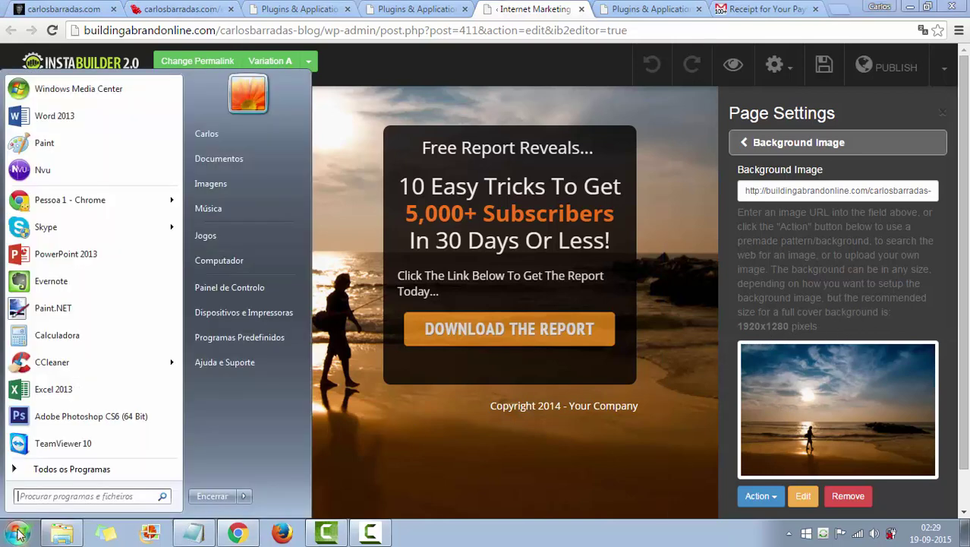
{"action": "left_click", "coordinate": [87, 308]}
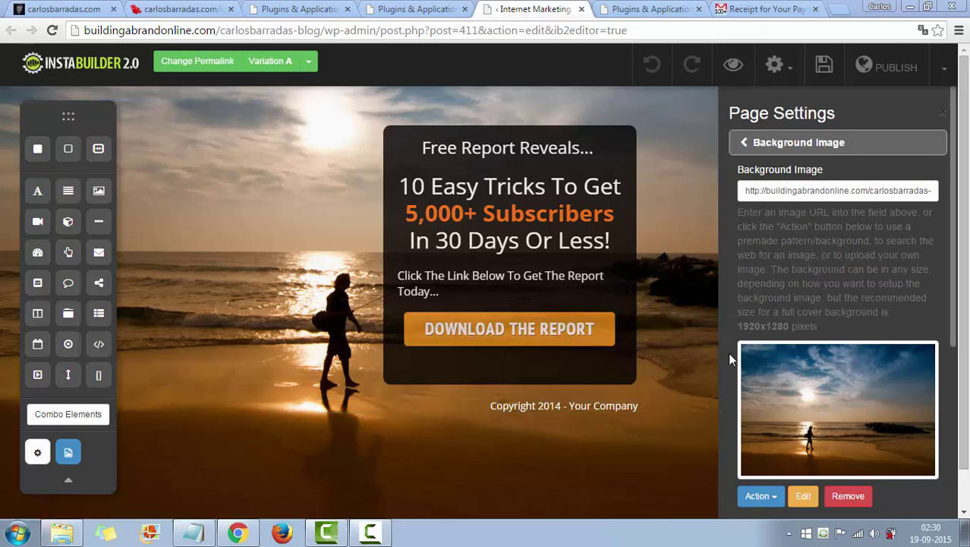
Step: Open google.pt in a new browser tab and start entering a search
{"action": "left_click", "coordinate": [838, 8]}
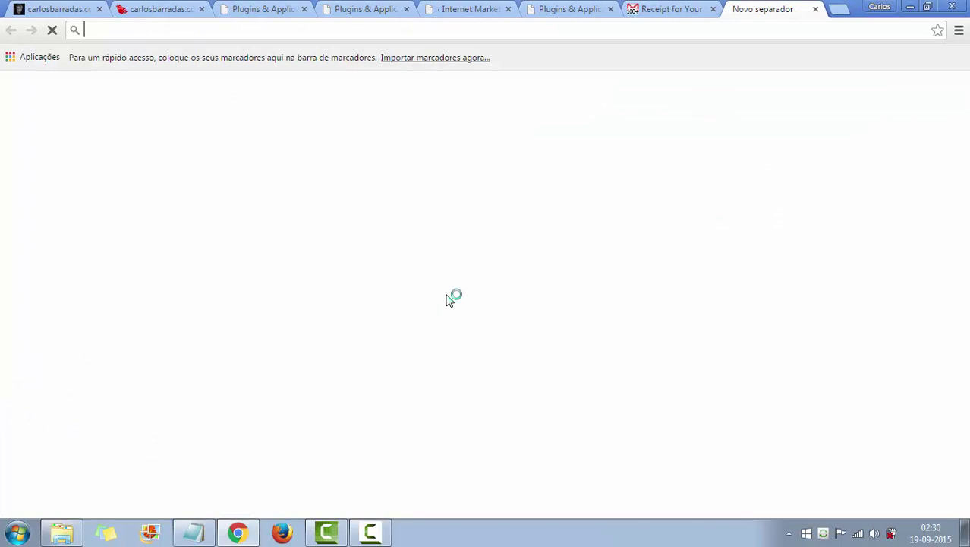
{"action": "type", "text": "googl"}
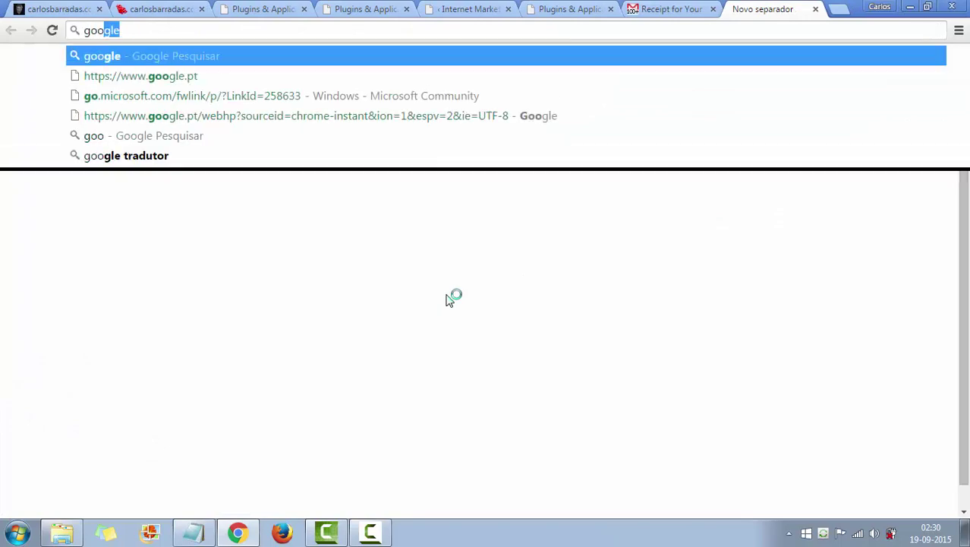
{"action": "type", "text": "e"}
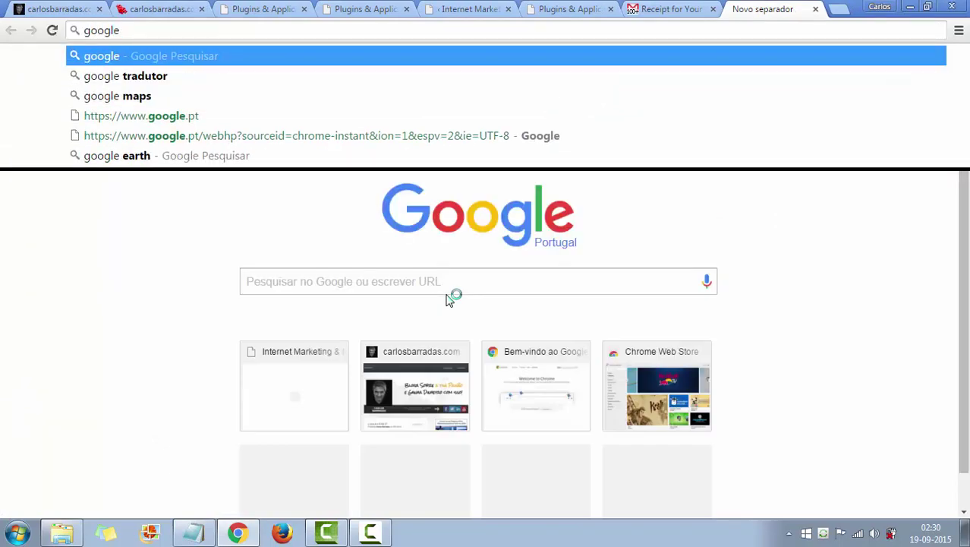
{"action": "left_click", "coordinate": [145, 117]}
{"action": "left_click", "coordinate": [292, 281]}
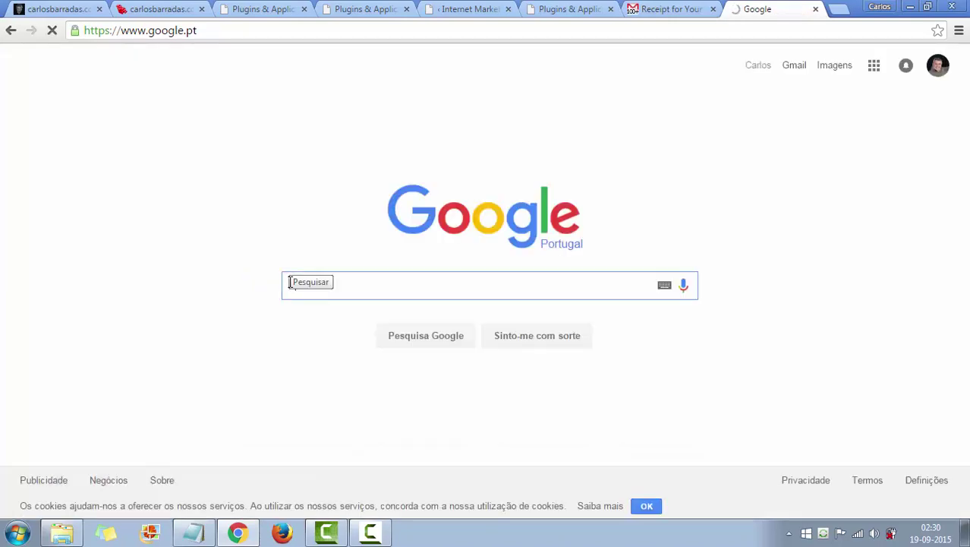
{"action": "type", "text": "wi"}
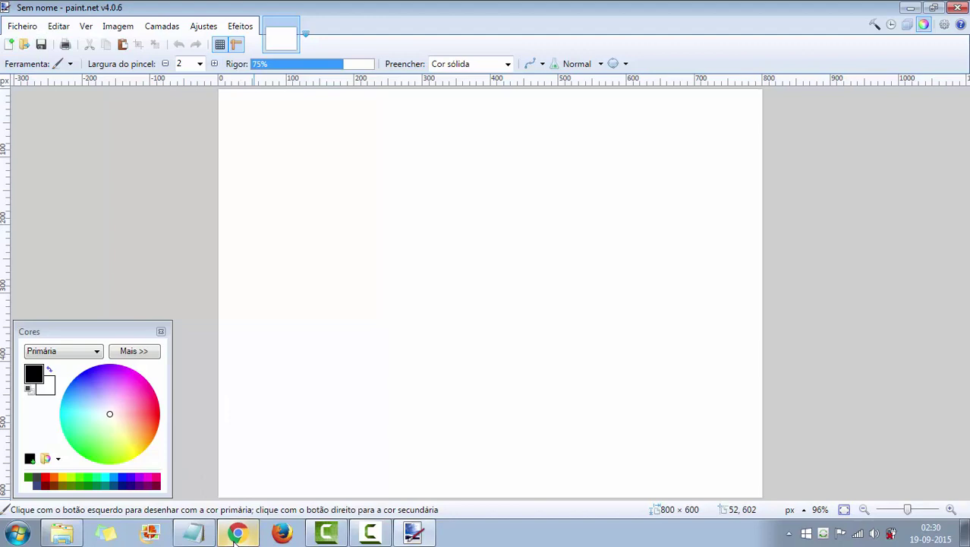
Step: Return to the browser and close the tab holding the InstaBuilder template chooser, going back to the landing page editor
{"action": "left_click", "coordinate": [238, 533]}
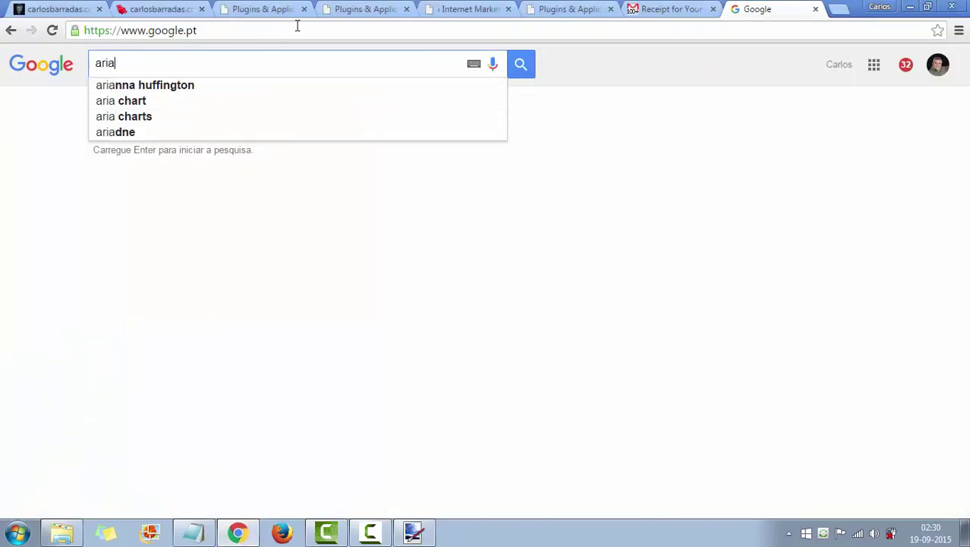
{"action": "left_click", "coordinate": [355, 11]}
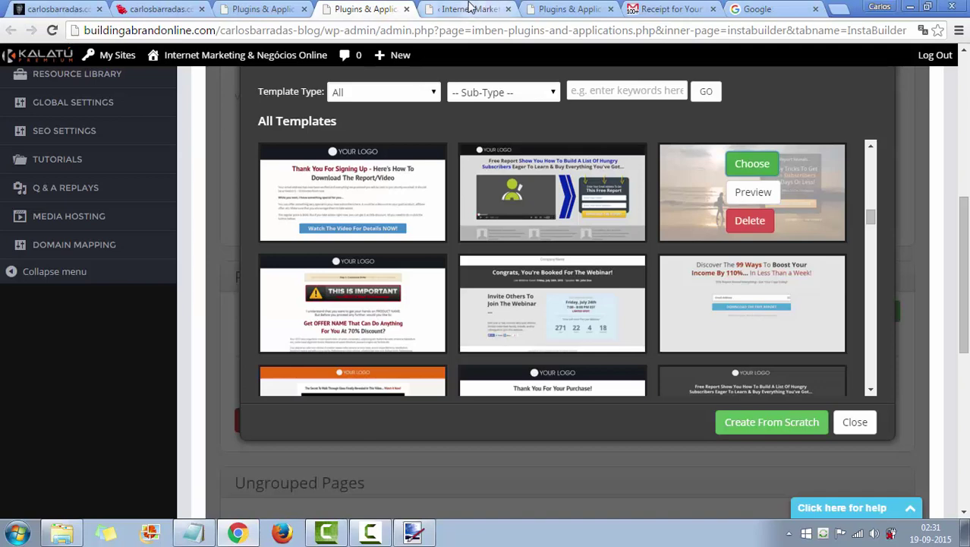
{"action": "left_click", "coordinate": [408, 11]}
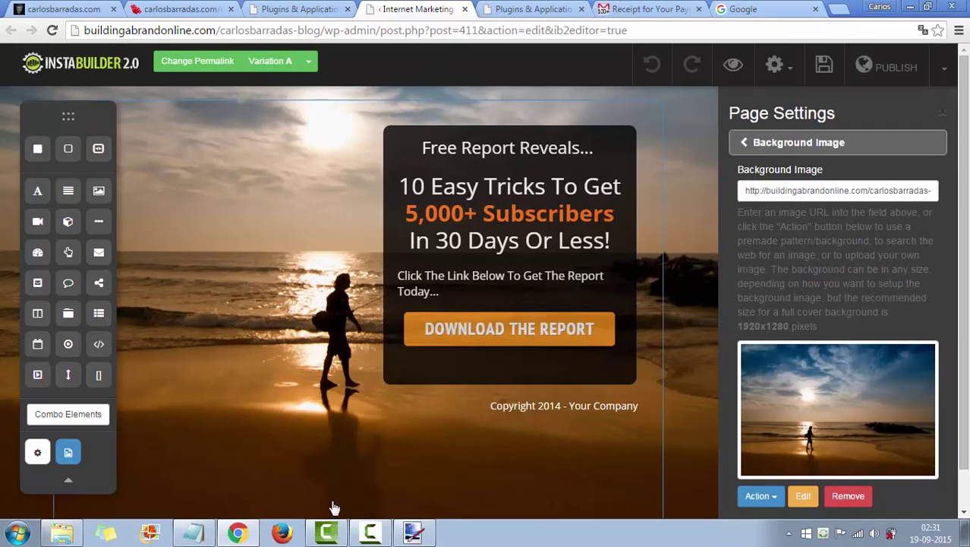
Step: Switch to Paint.NET and create a new blank image 1920 pixels wide and 1280 pixels high
{"action": "left_click", "coordinate": [415, 532]}
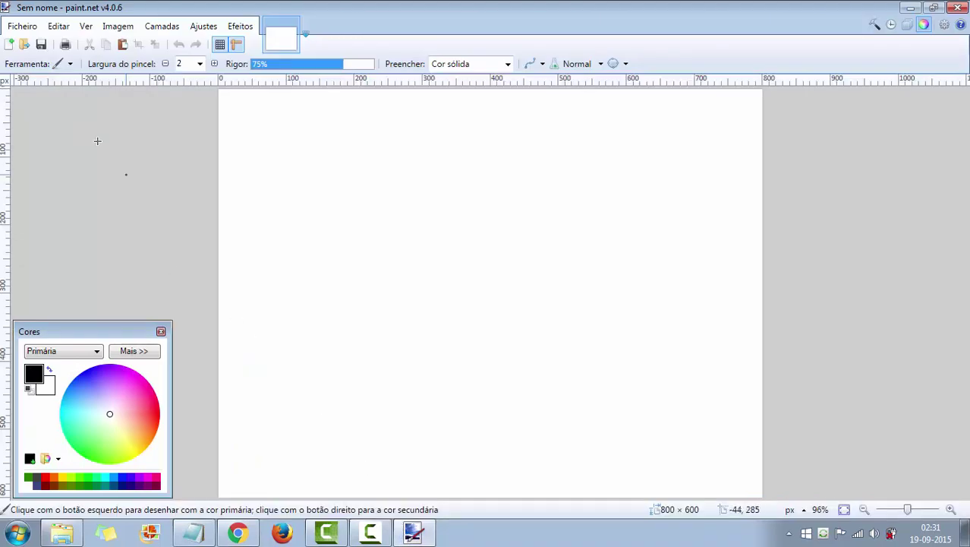
{"action": "left_click", "coordinate": [9, 46]}
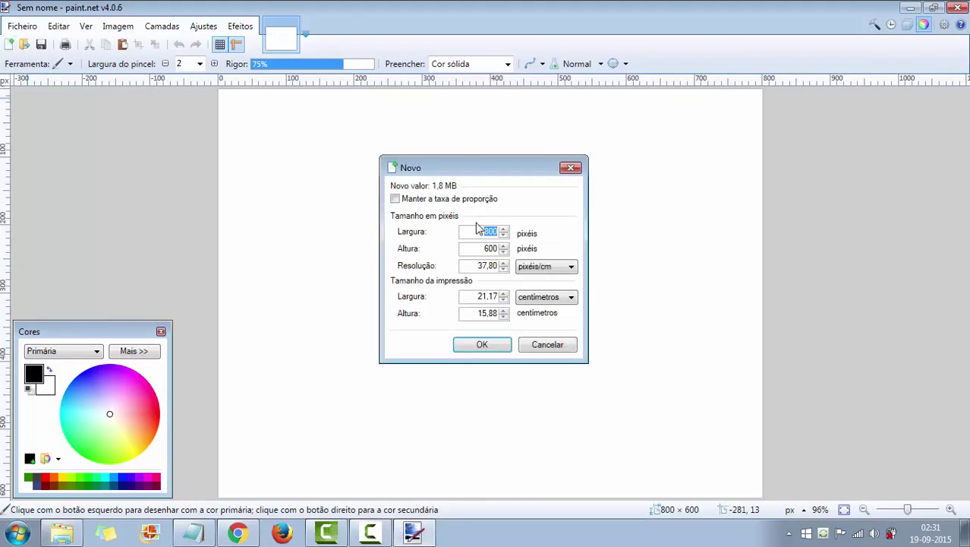
{"action": "type", "text": "19"}
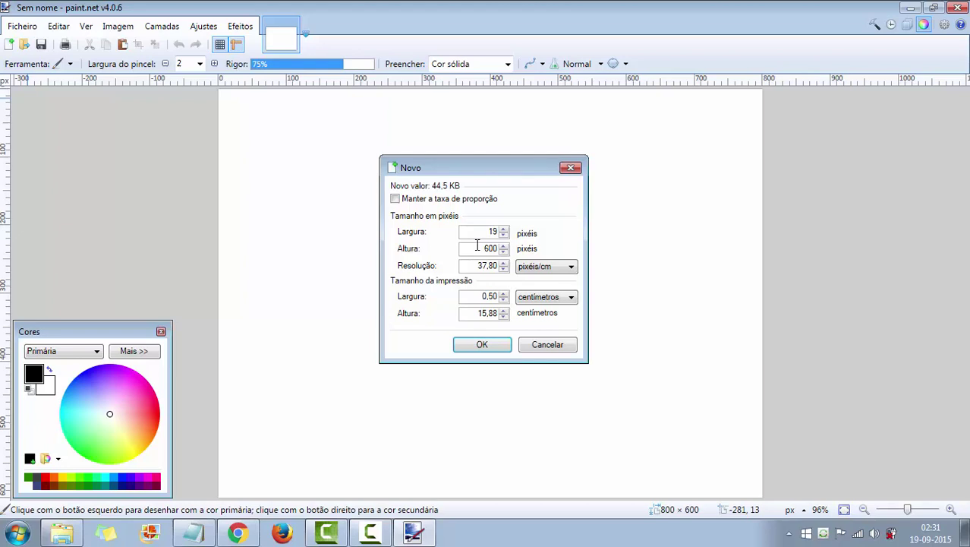
{"action": "type", "text": "20"}
{"action": "type", "text": "1"}
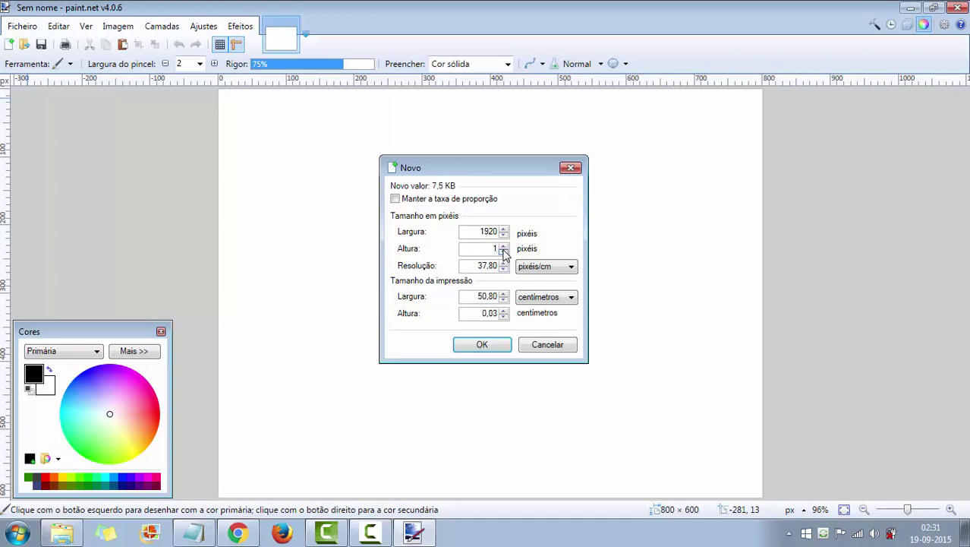
{"action": "type", "text": "280"}
{"action": "left_click", "coordinate": [483, 344]}
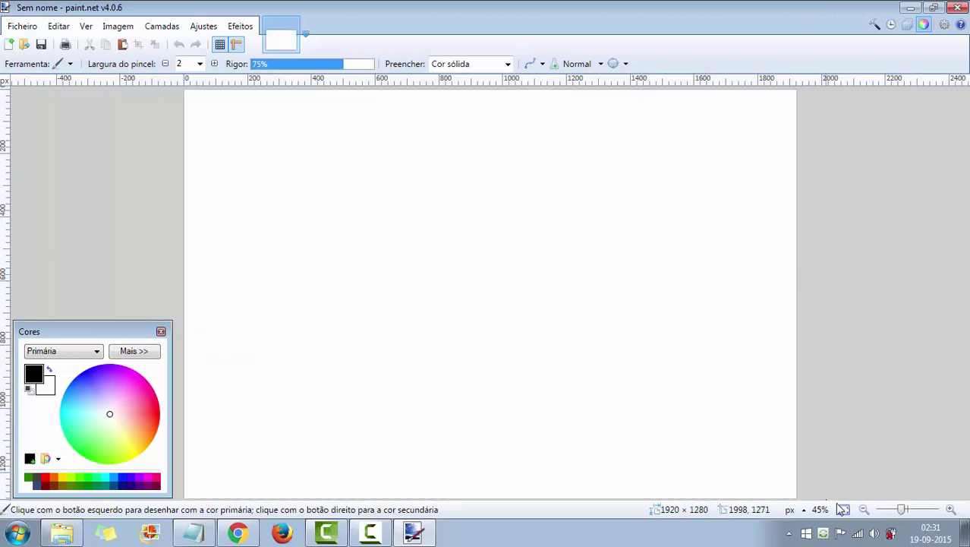
{"action": "left_click", "coordinate": [864, 509]}
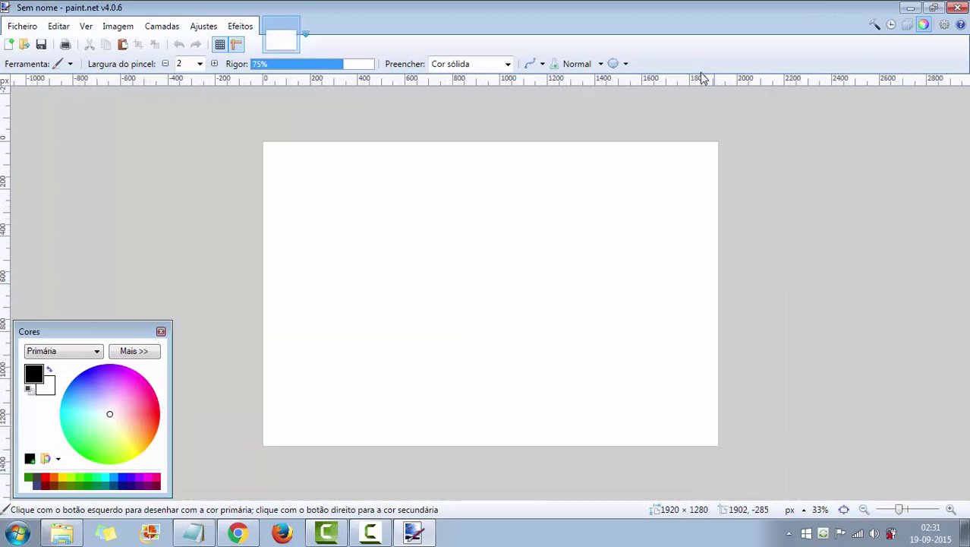
Step: Switch back to the browser, search Google for "praias fantasticas" and show the search tools for the results
{"action": "left_click", "coordinate": [240, 530]}
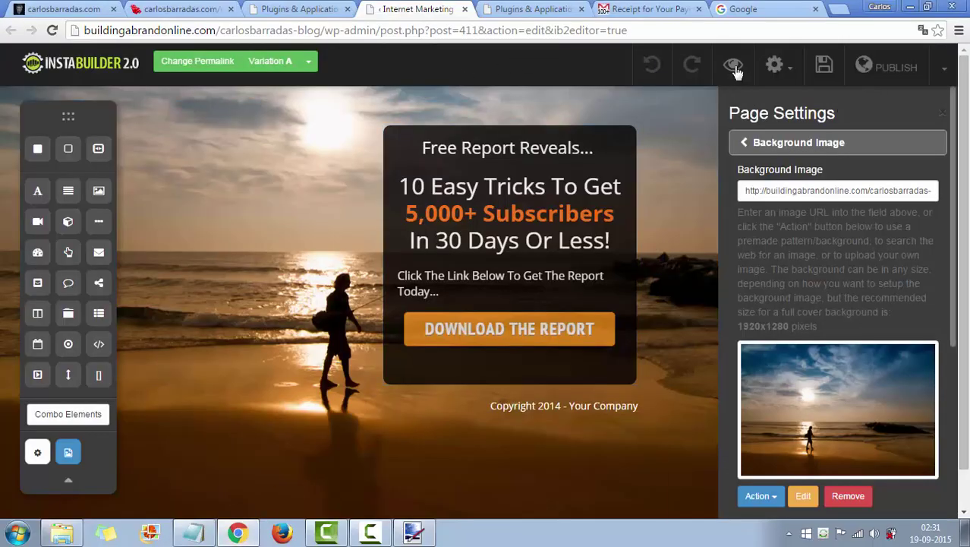
{"action": "left_click", "coordinate": [746, 15]}
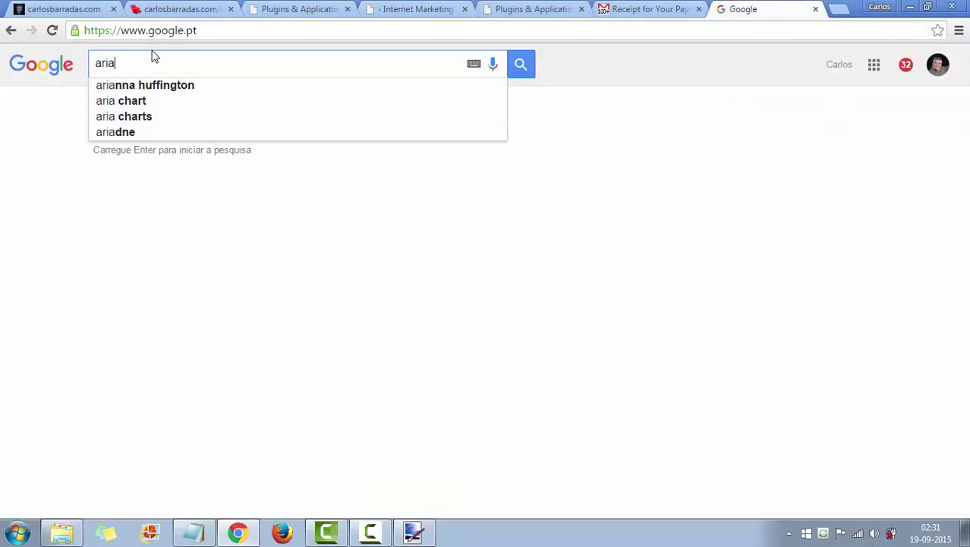
{"action": "key", "text": "ctrl+a"}
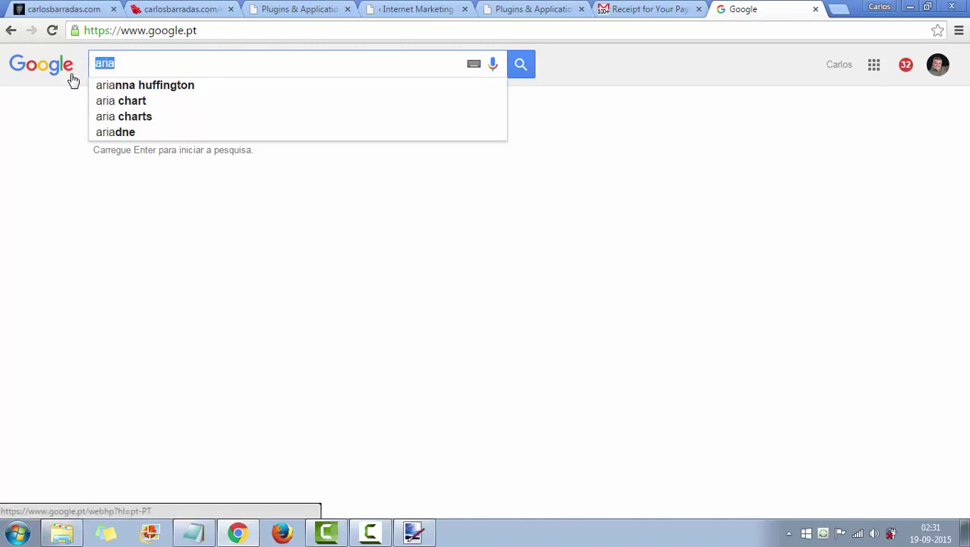
{"action": "type", "text": "pra"}
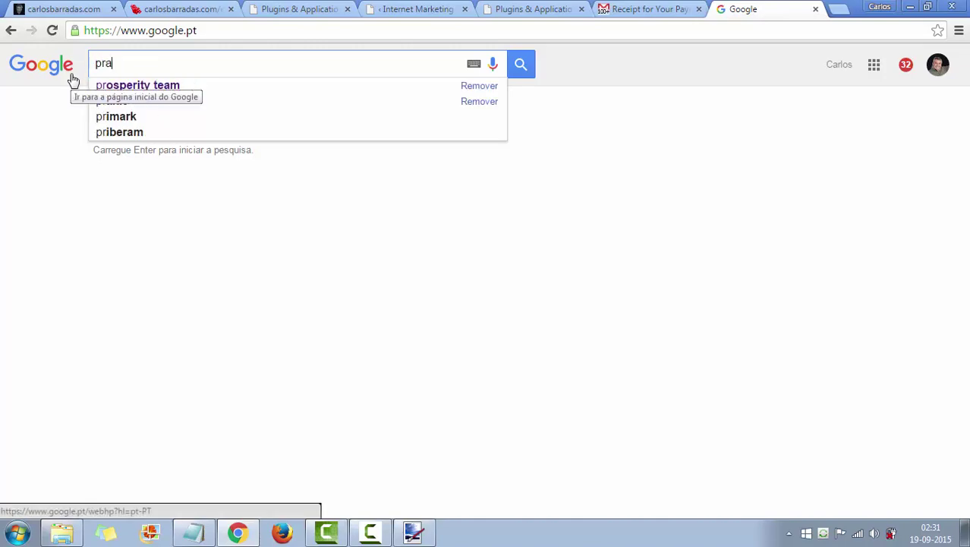
{"action": "type", "text": "isa n"}
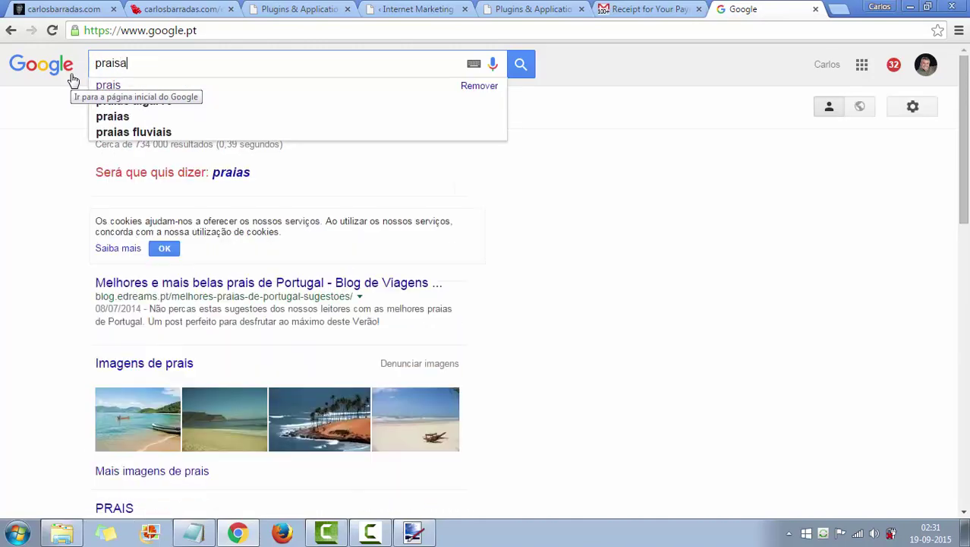
{"action": "key", "text": "BackSpace"}
{"action": "key", "text": "BackSpace"}
{"action": "key", "text": "BackSpace"}
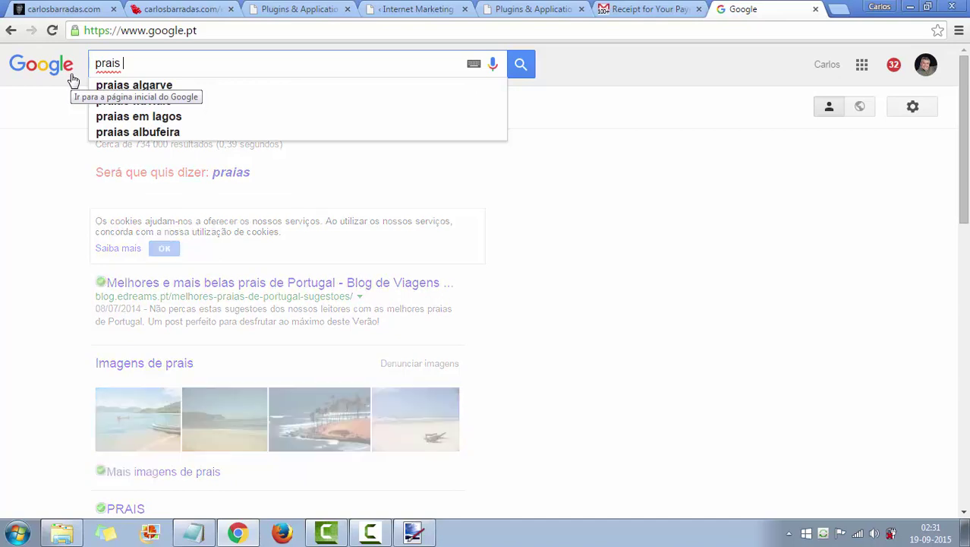
{"action": "type", "text": "fan"}
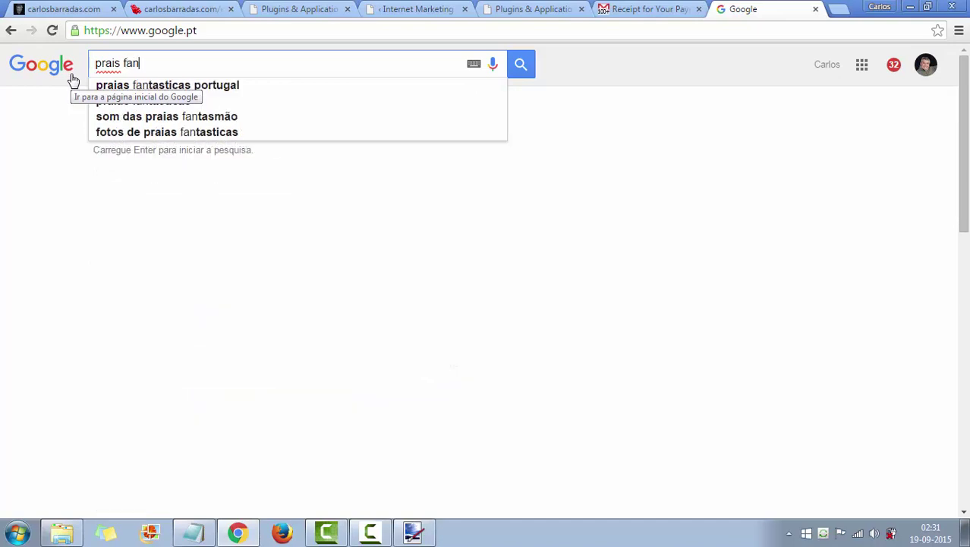
{"action": "type", "text": "tasticas"}
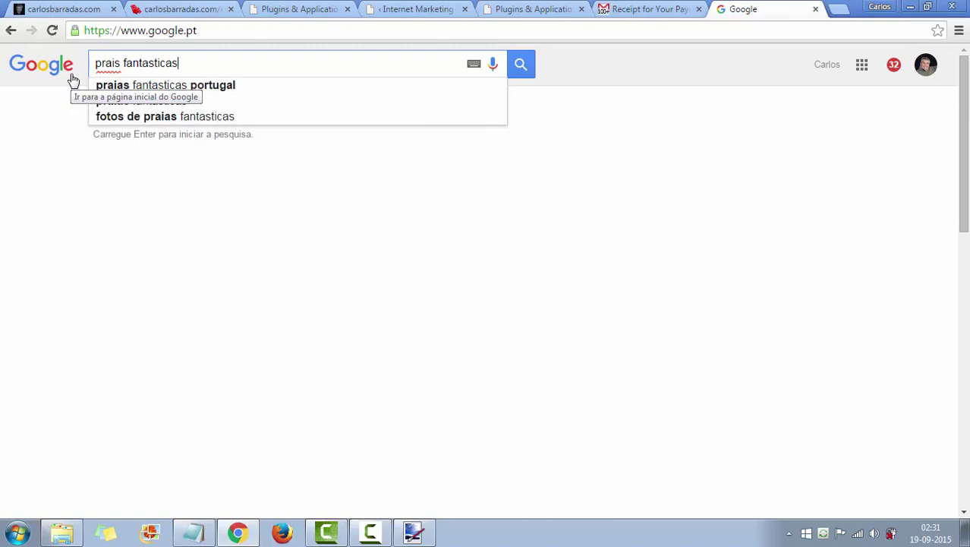
{"action": "left_click", "coordinate": [135, 105]}
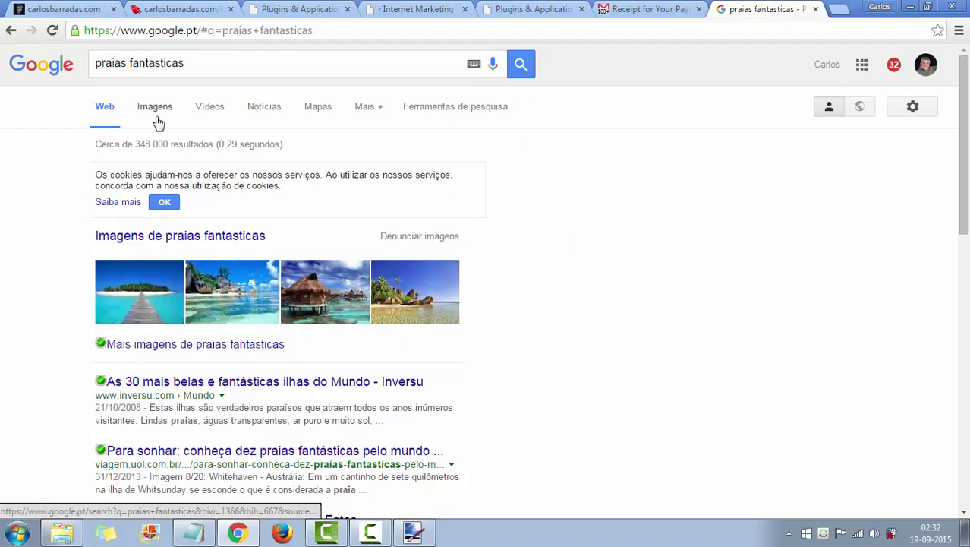
{"action": "left_click", "coordinate": [430, 112]}
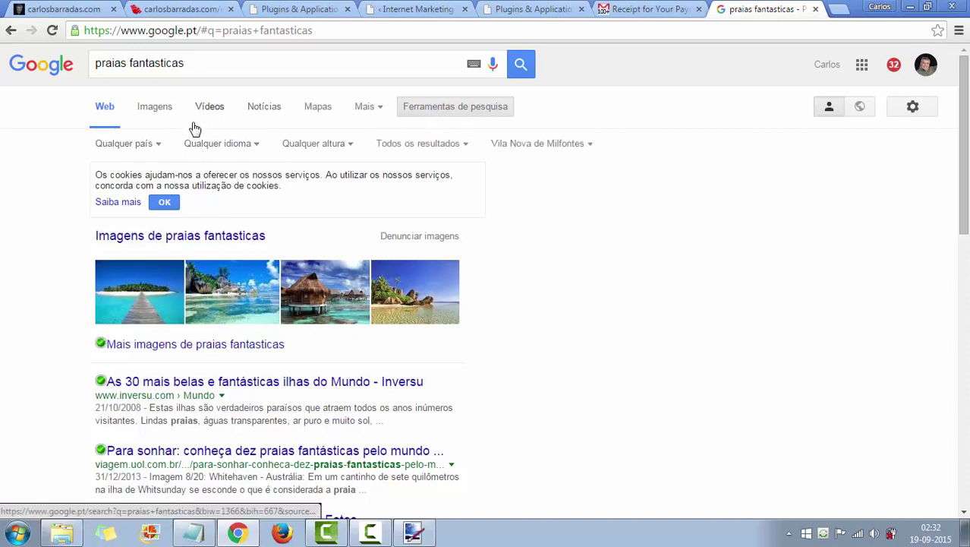
Step: Show the image results for "praias fantasticas" and filter them to sizes larger than 2 MP (1600×1200)
{"action": "left_click", "coordinate": [155, 109]}
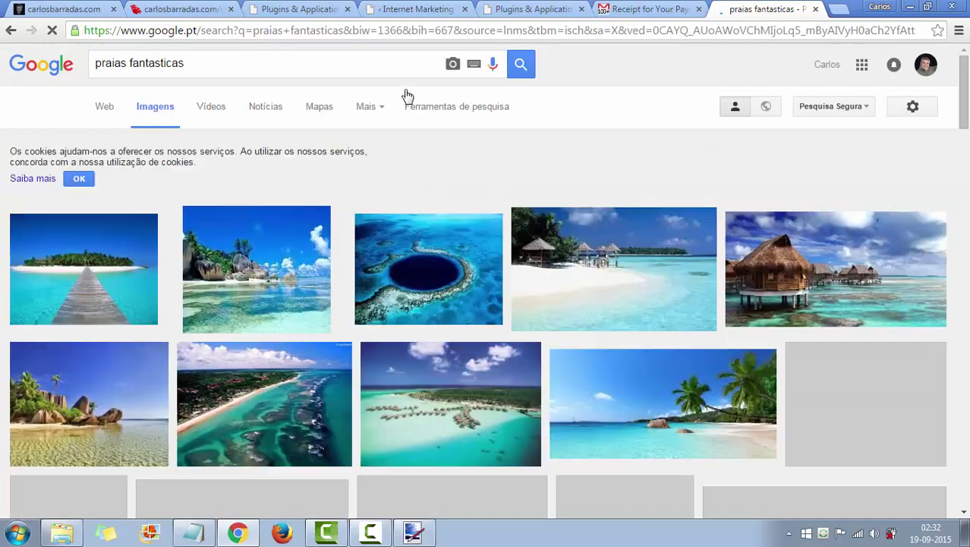
{"action": "left_click", "coordinate": [435, 112]}
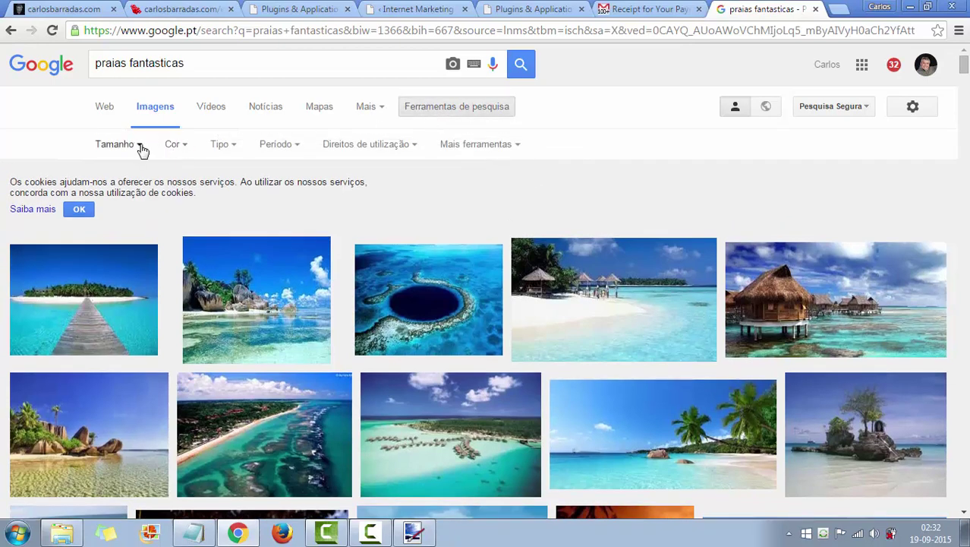
{"action": "left_click", "coordinate": [141, 149]}
{"action": "mouse_move", "coordinate": [135, 253]}
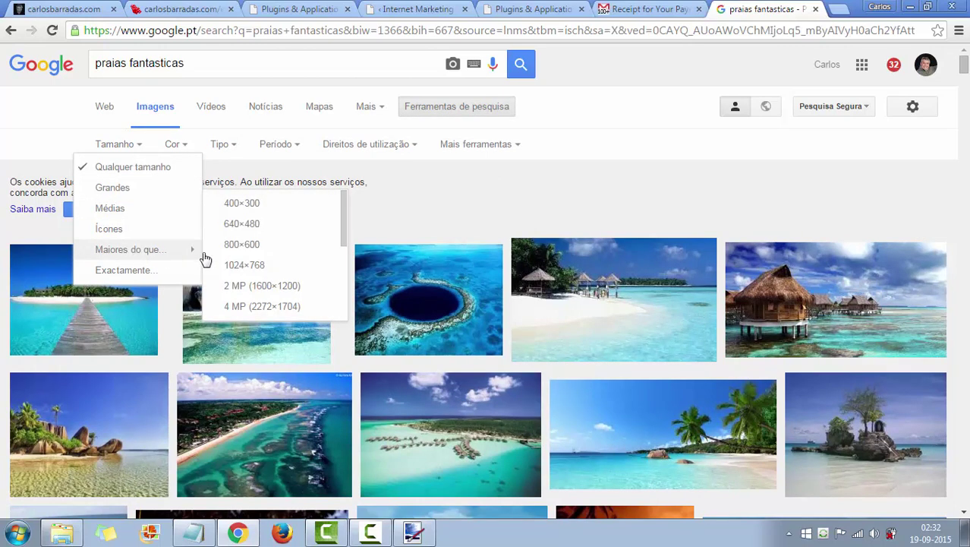
{"action": "left_click", "coordinate": [250, 293]}
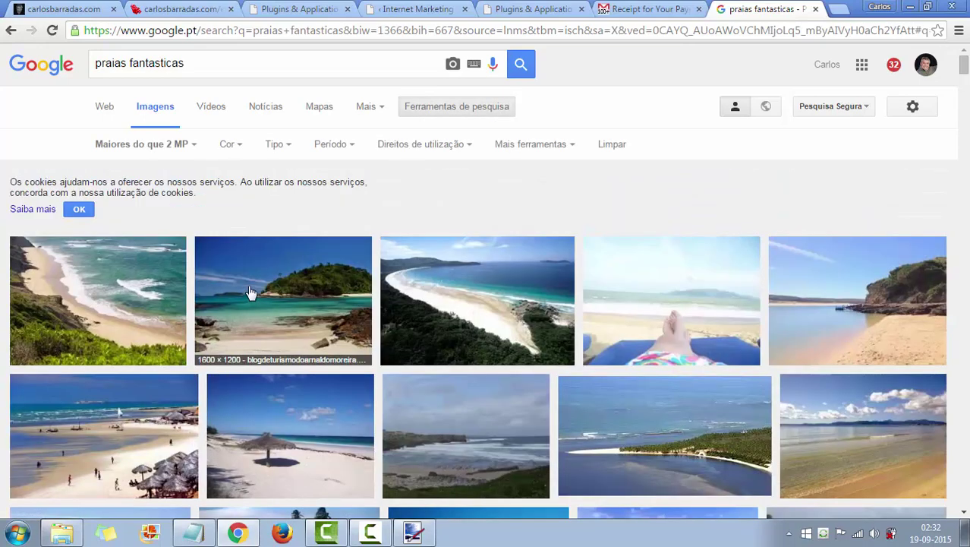
Step: Look through the filtered beach images for a picture suitable as the landing page background
{"action": "scroll", "coordinate": [499, 296], "scroll_direction": "down", "scroll_amount": 2}
{"action": "scroll", "coordinate": [486, 301], "scroll_direction": "down", "scroll_amount": 1}
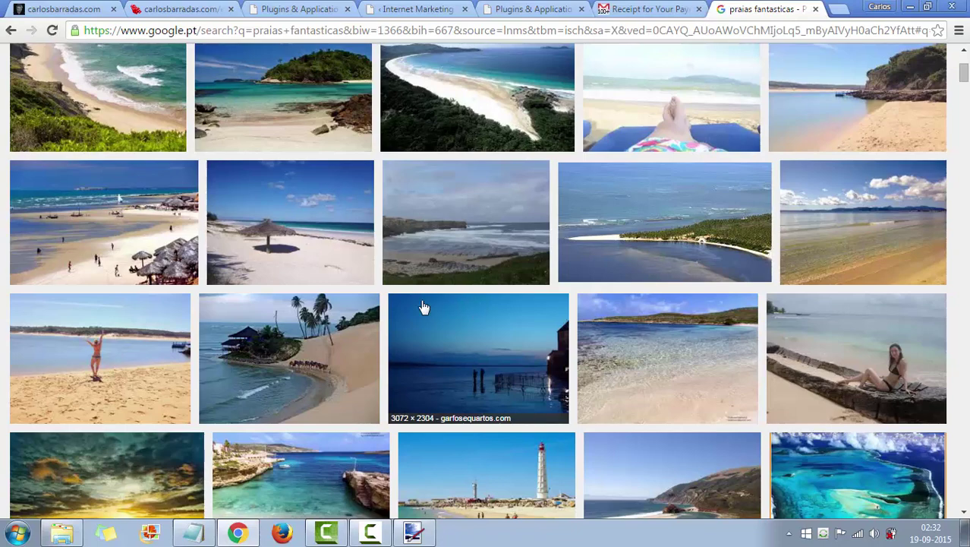
{"action": "scroll", "coordinate": [417, 305], "scroll_direction": "down", "scroll_amount": 2}
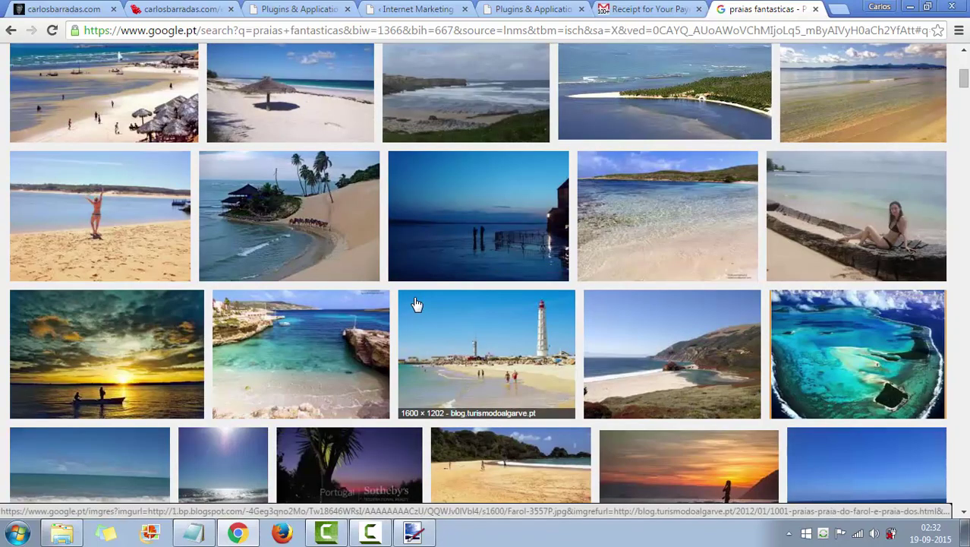
{"action": "scroll", "coordinate": [416, 304], "scroll_direction": "down", "scroll_amount": 5}
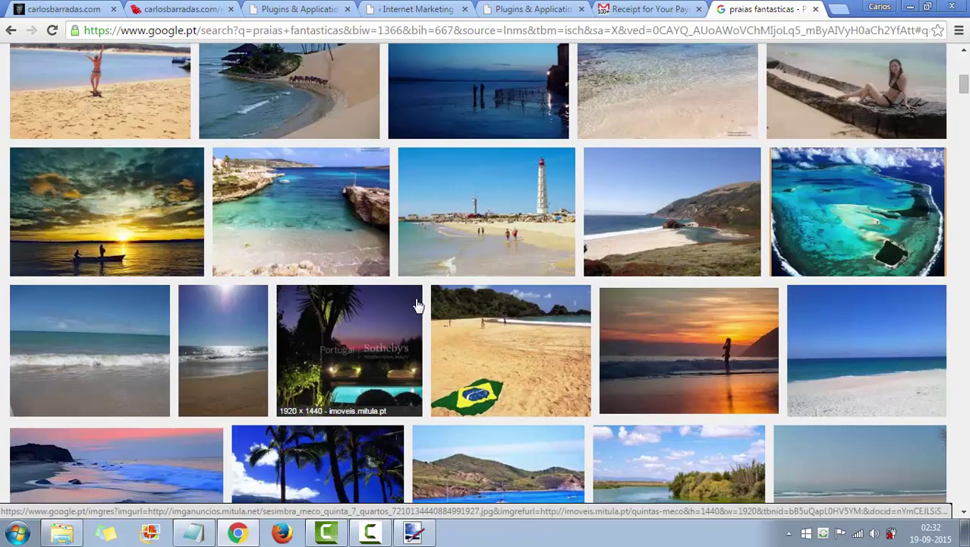
{"action": "scroll", "coordinate": [523, 301], "scroll_direction": "down", "scroll_amount": 4}
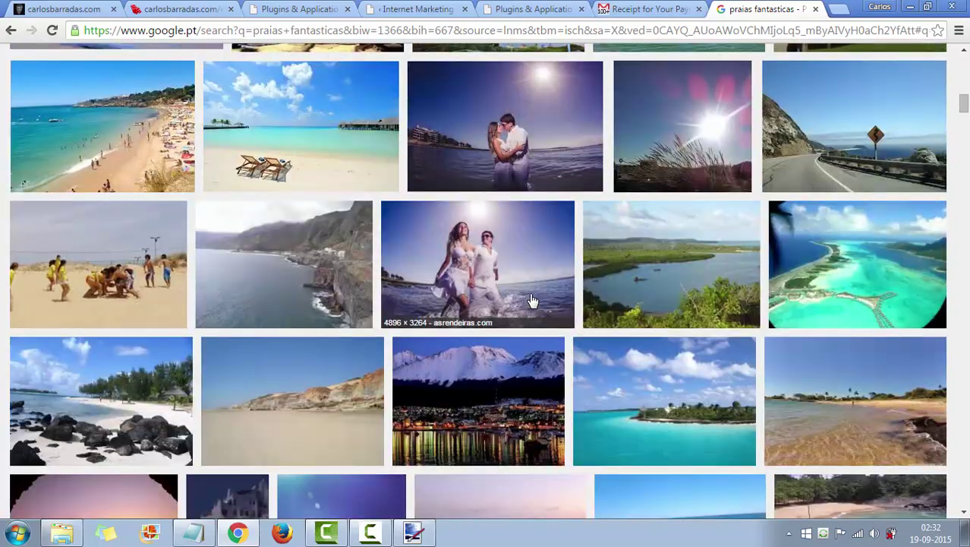
{"action": "scroll", "coordinate": [536, 300], "scroll_direction": "down", "scroll_amount": 4}
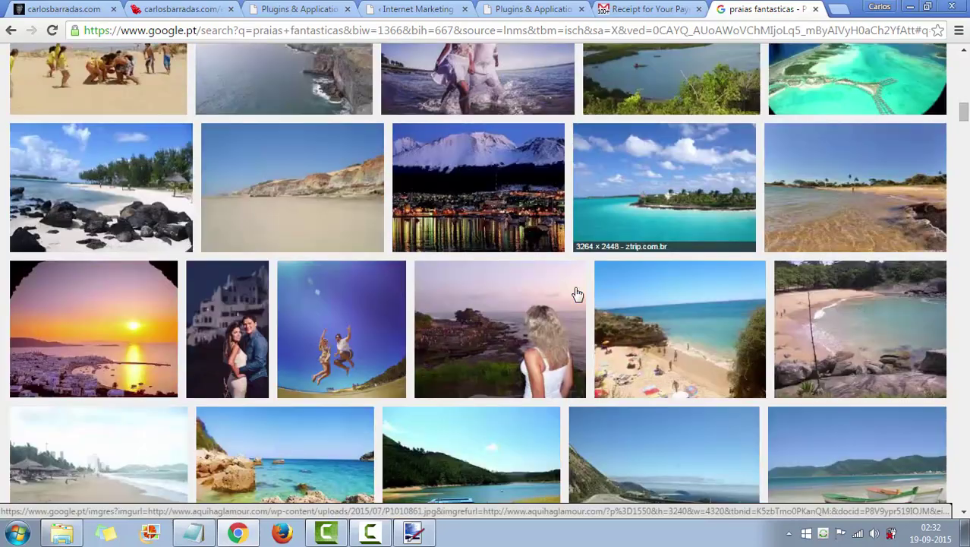
{"action": "scroll", "coordinate": [575, 293], "scroll_direction": "down", "scroll_amount": 2}
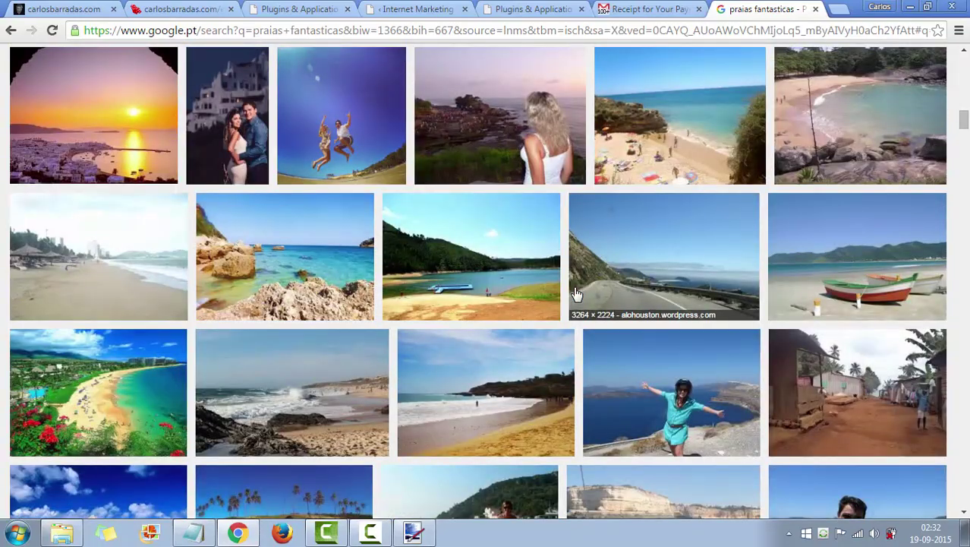
{"action": "scroll", "coordinate": [574, 293], "scroll_direction": "down", "scroll_amount": 2}
{"action": "scroll", "coordinate": [575, 293], "scroll_direction": "down", "scroll_amount": 7}
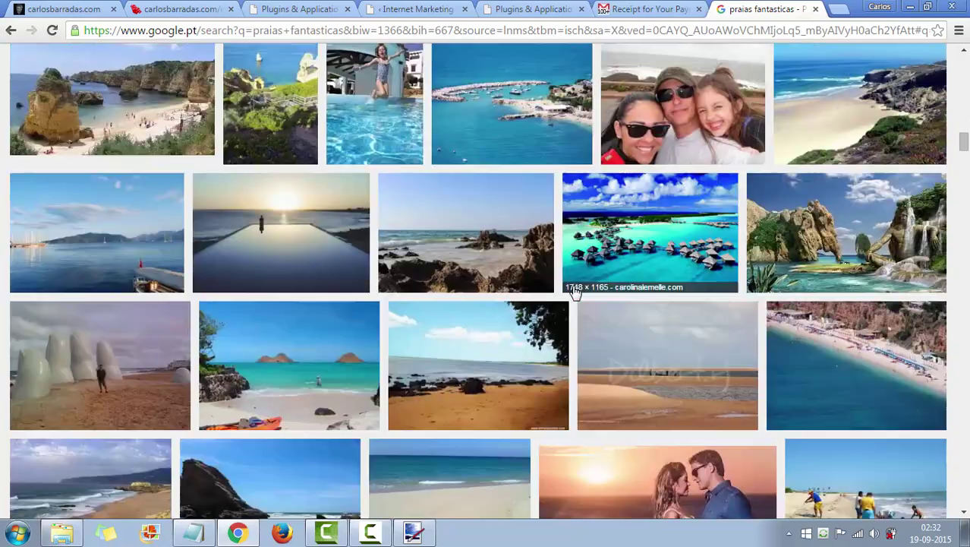
{"action": "scroll", "coordinate": [575, 293], "scroll_direction": "down", "scroll_amount": 3}
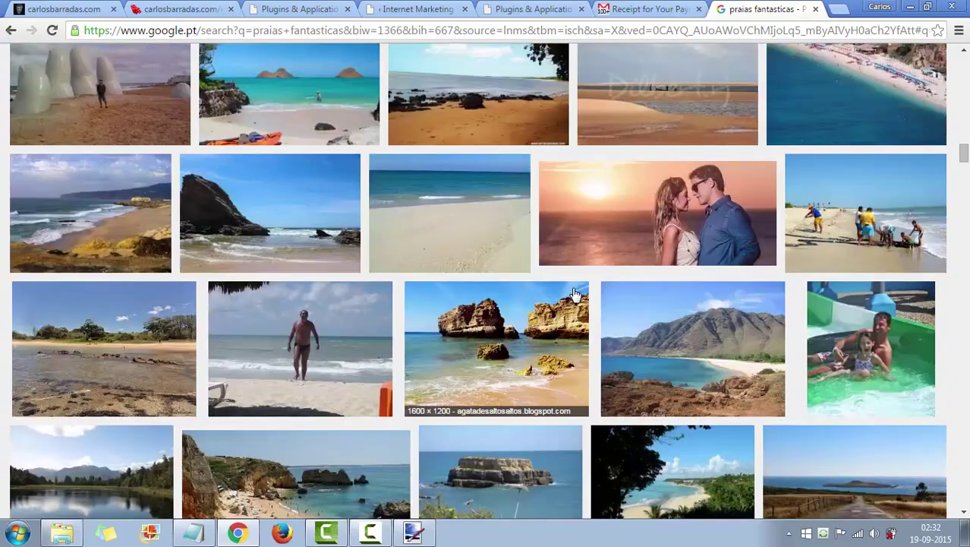
{"action": "scroll", "coordinate": [575, 293], "scroll_direction": "down", "scroll_amount": 8}
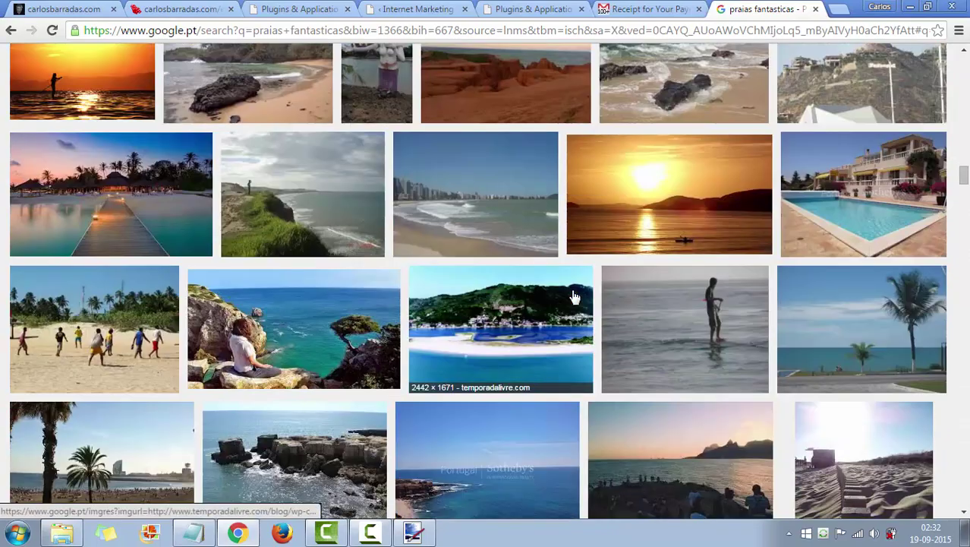
{"action": "scroll", "coordinate": [574, 299], "scroll_direction": "down", "scroll_amount": 2}
{"action": "scroll", "coordinate": [574, 299], "scroll_direction": "down", "scroll_amount": 3}
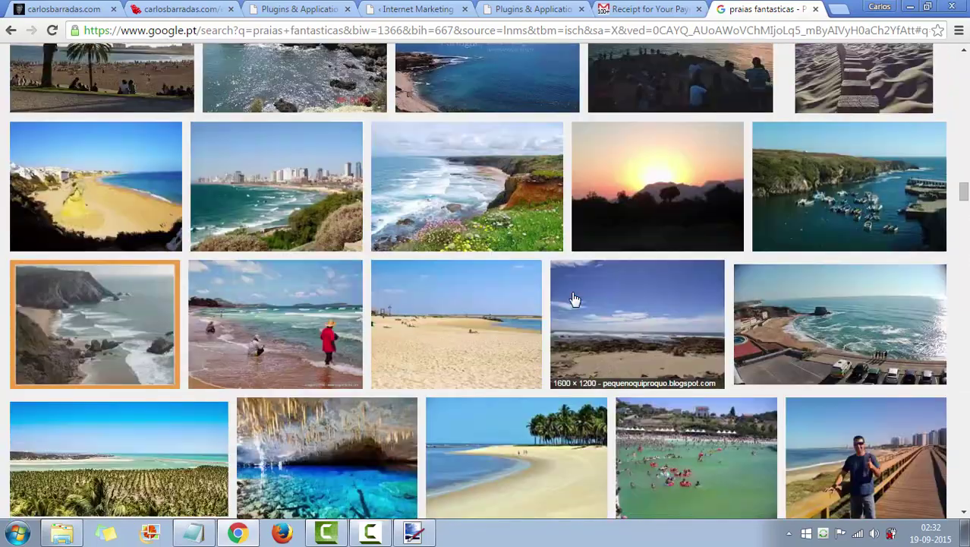
{"action": "scroll", "coordinate": [574, 299], "scroll_direction": "down", "scroll_amount": 3}
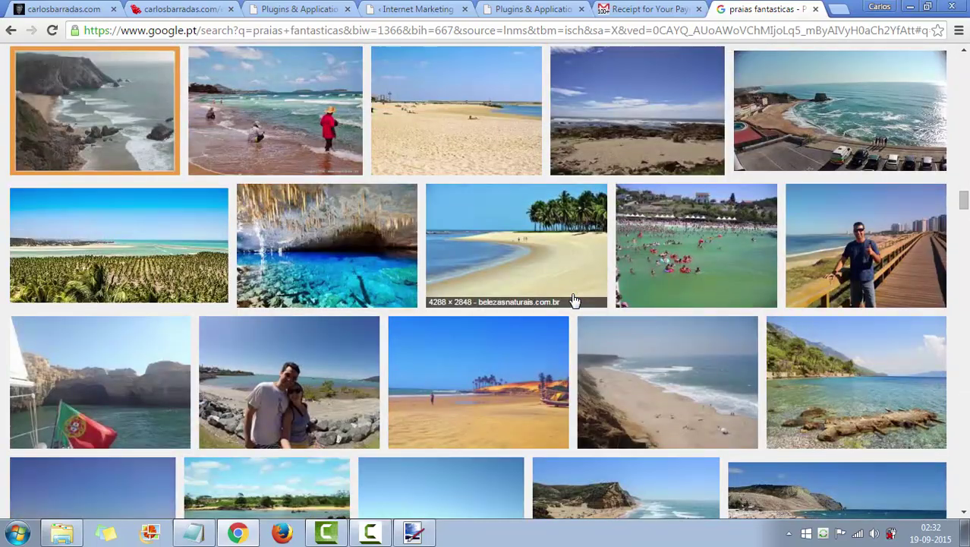
{"action": "scroll", "coordinate": [574, 301], "scroll_direction": "down", "scroll_amount": 3}
{"action": "scroll", "coordinate": [575, 301], "scroll_direction": "down", "scroll_amount": 2}
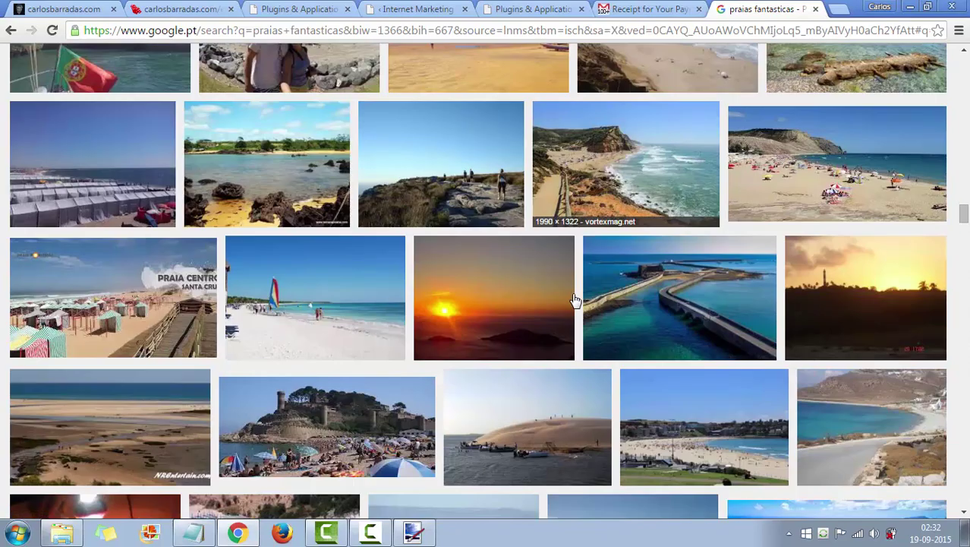
{"action": "scroll", "coordinate": [574, 301], "scroll_direction": "down", "scroll_amount": 2}
{"action": "scroll", "coordinate": [575, 301], "scroll_direction": "down", "scroll_amount": 8}
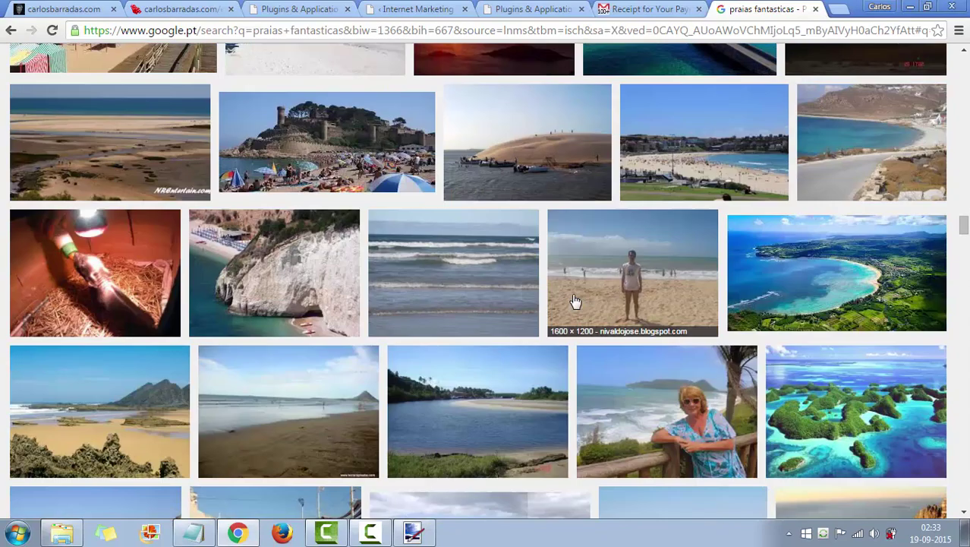
{"action": "scroll", "coordinate": [575, 300], "scroll_direction": "down", "scroll_amount": 4}
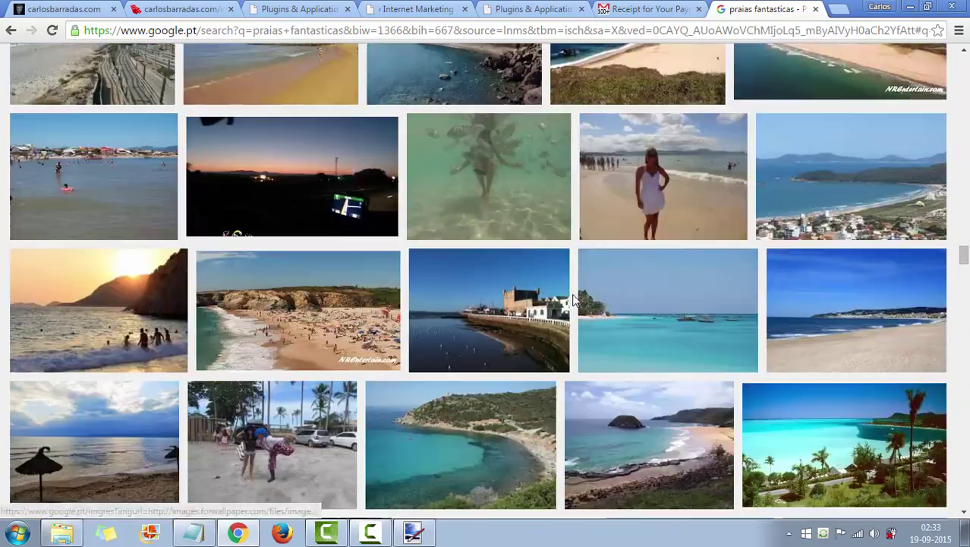
{"action": "scroll", "coordinate": [513, 293], "scroll_direction": "down", "scroll_amount": 4}
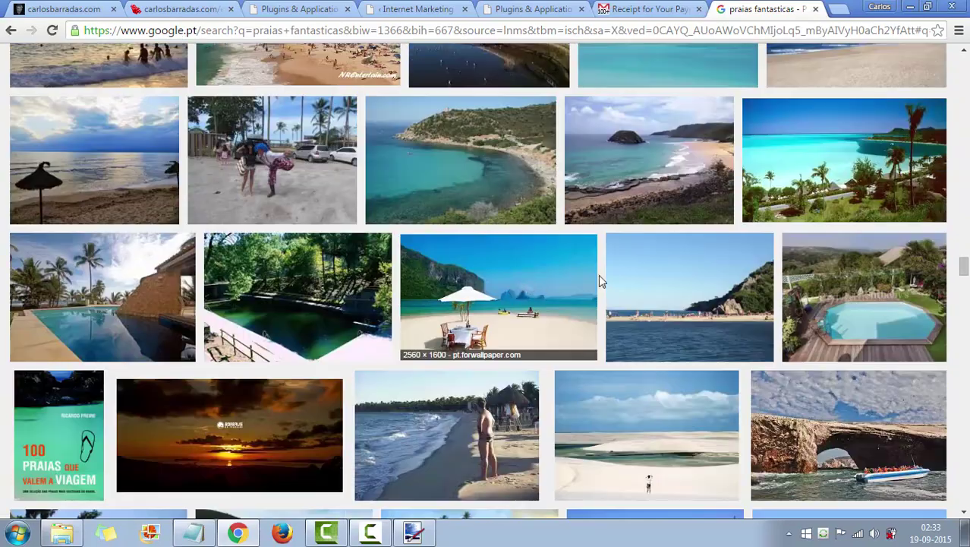
{"action": "scroll", "coordinate": [600, 275], "scroll_direction": "down", "scroll_amount": 4}
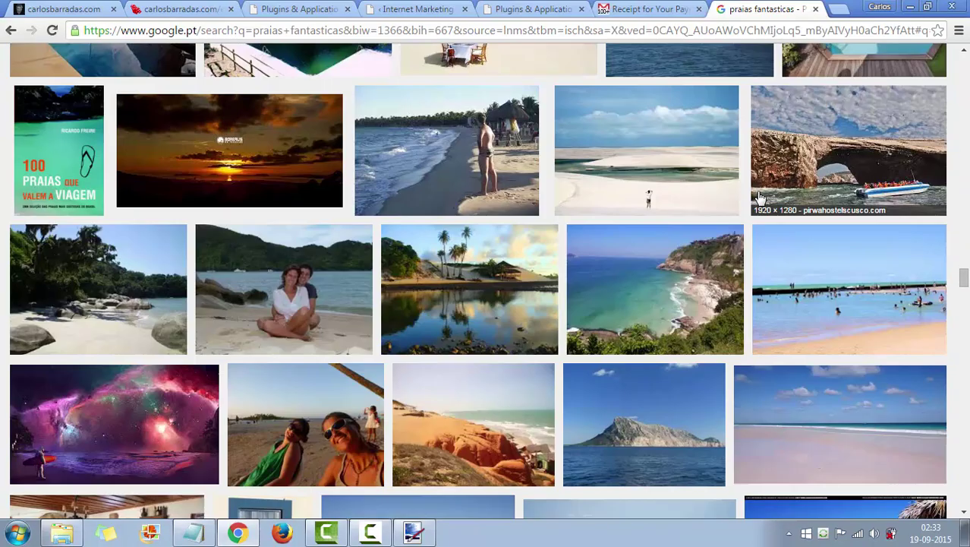
{"action": "scroll", "coordinate": [737, 210], "scroll_direction": "up", "scroll_amount": 3}
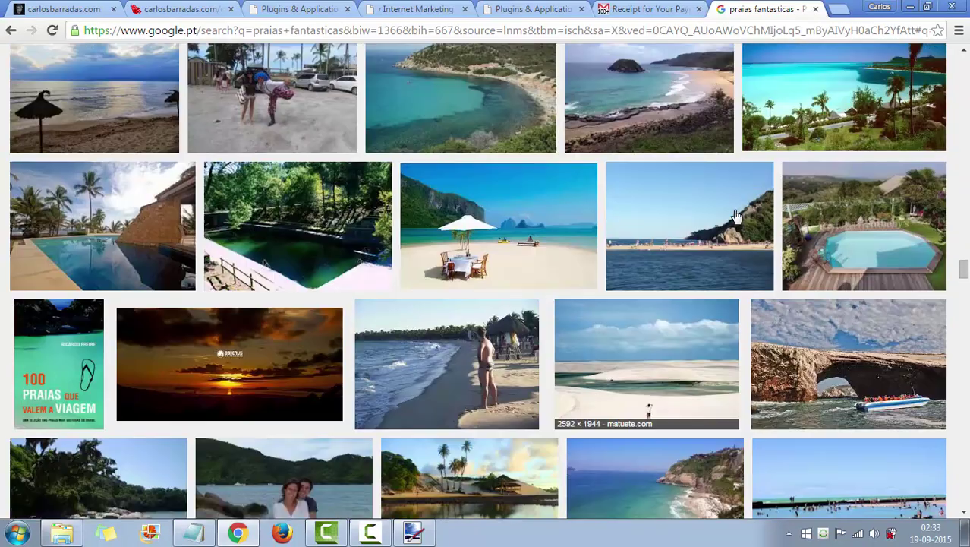
Step: Open the 2560 × 1600 beach picture with the white umbrella and dining table as a full-size image
{"action": "left_click", "coordinate": [510, 227]}
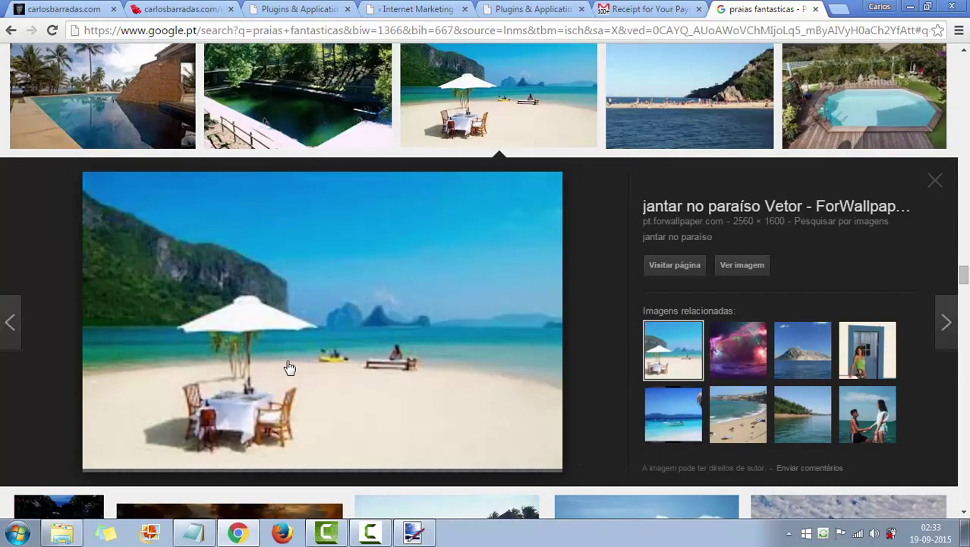
{"action": "left_click", "coordinate": [744, 268]}
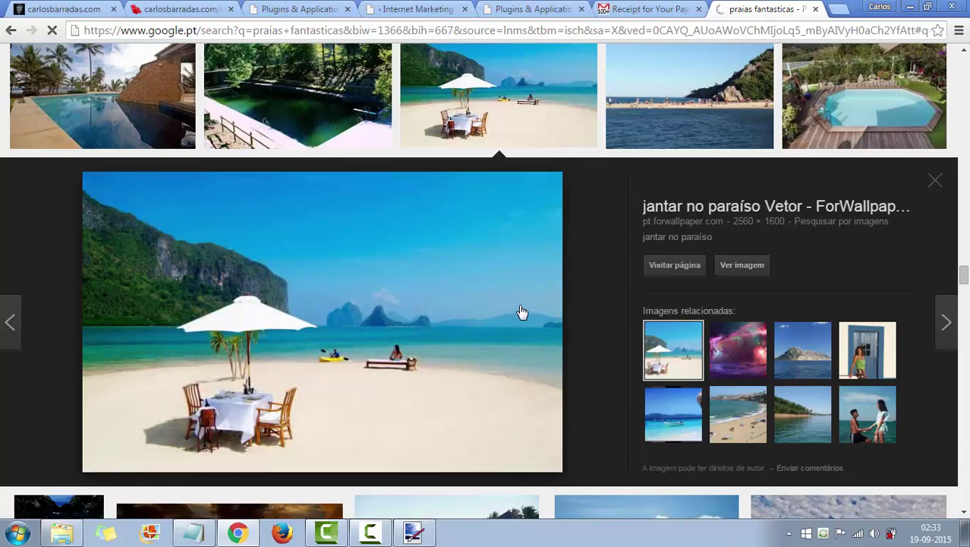
{"action": "right_click", "coordinate": [334, 289]}
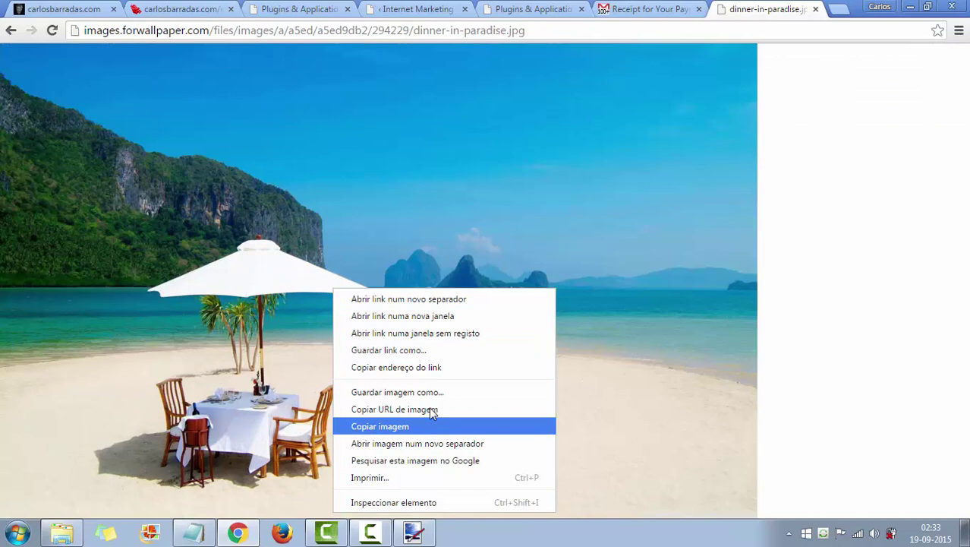
{"action": "left_click", "coordinate": [526, 212]}
{"action": "left_click", "coordinate": [526, 214]}
{"action": "left_click", "coordinate": [528, 219]}
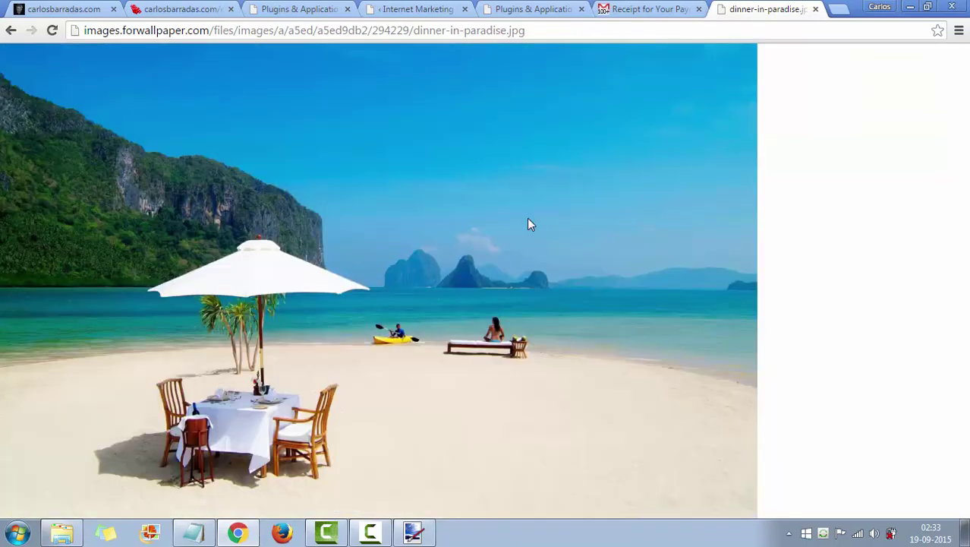
Step: Copy the full-size beach image, switch to Paint.NET and paste it while keeping the current canvas size
{"action": "right_click", "coordinate": [396, 252]}
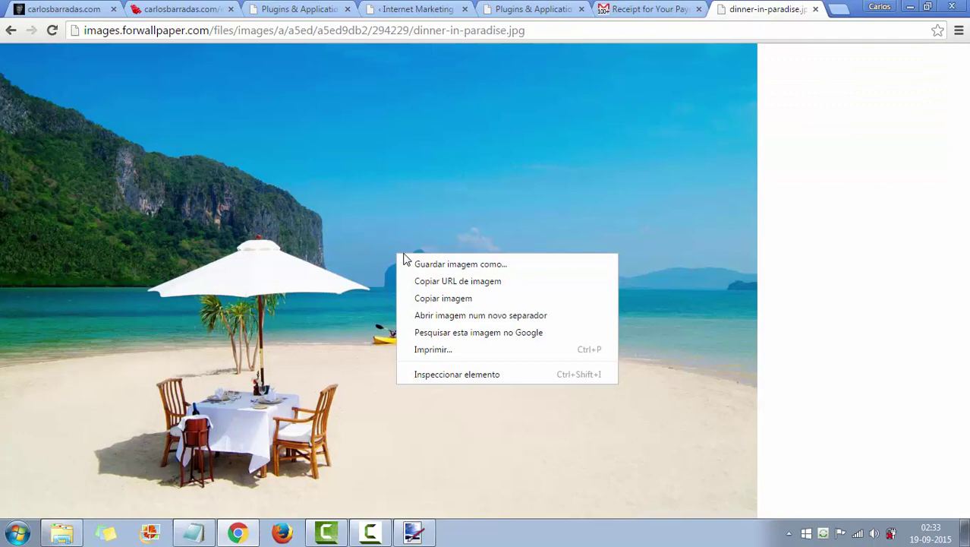
{"action": "left_click", "coordinate": [456, 303]}
{"action": "left_click", "coordinate": [413, 532]}
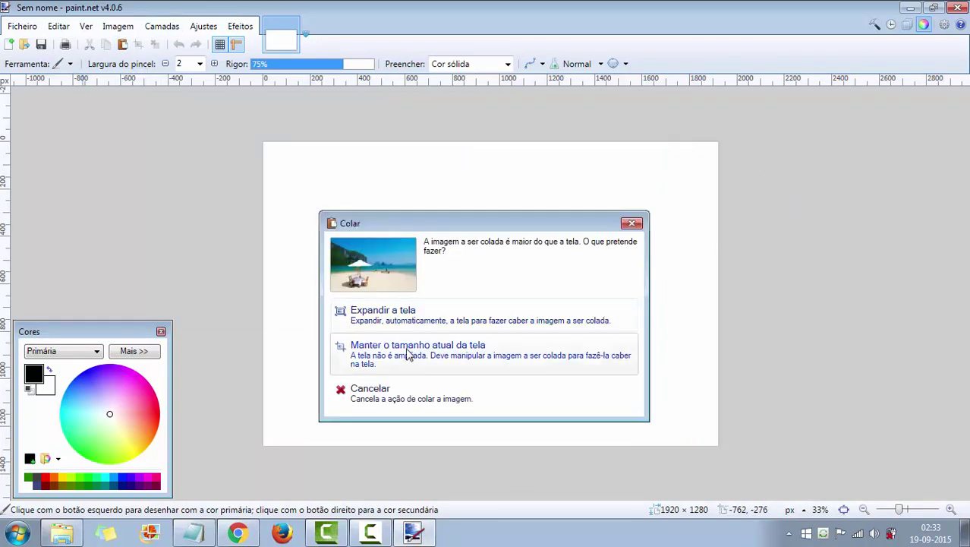
{"action": "left_click", "coordinate": [426, 354]}
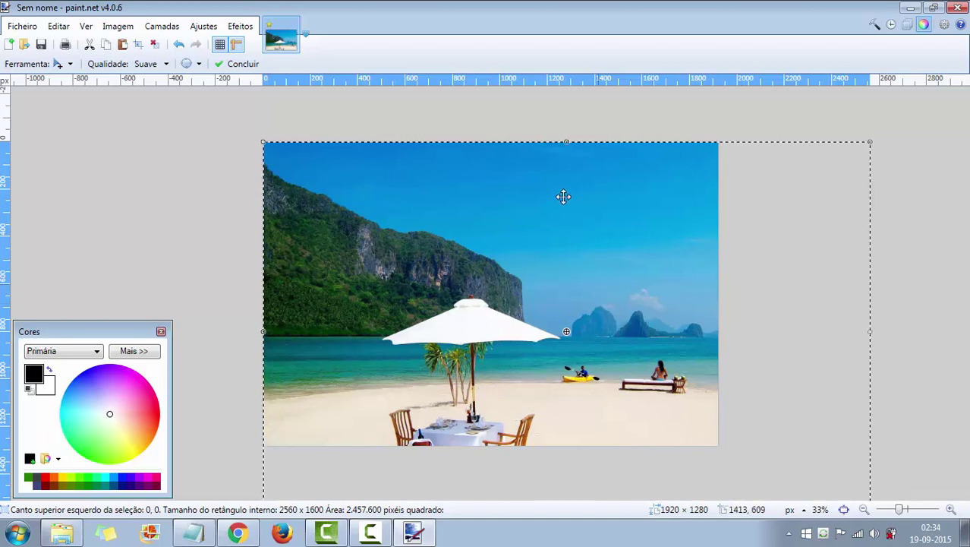
Step: Scale the pasted beach picture down to about 2053 × 1366 pixels and position it to cover the whole canvas
{"action": "left_click_drag", "start_coordinate": [607, 216], "coordinate": [570, 123]}
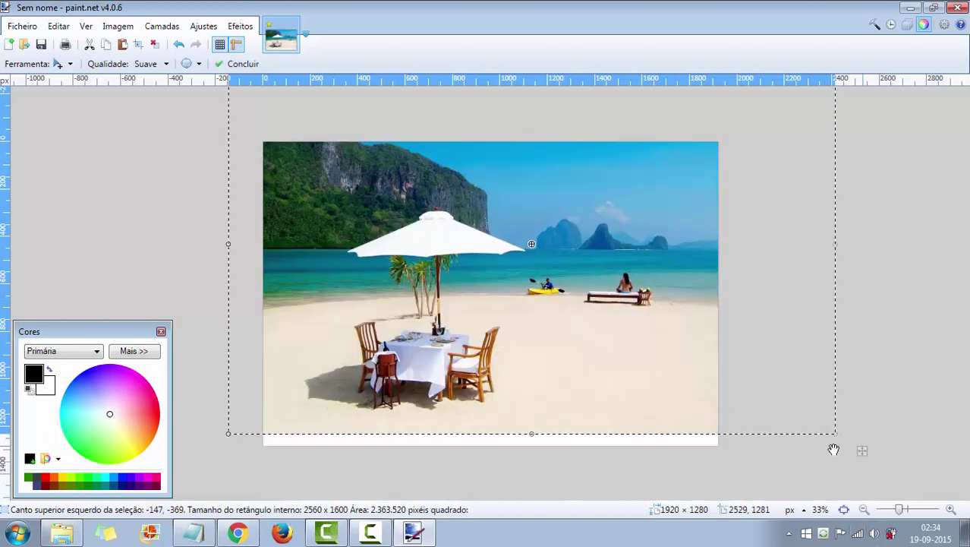
{"action": "left_click_drag", "start_coordinate": [837, 433], "coordinate": [699, 354]}
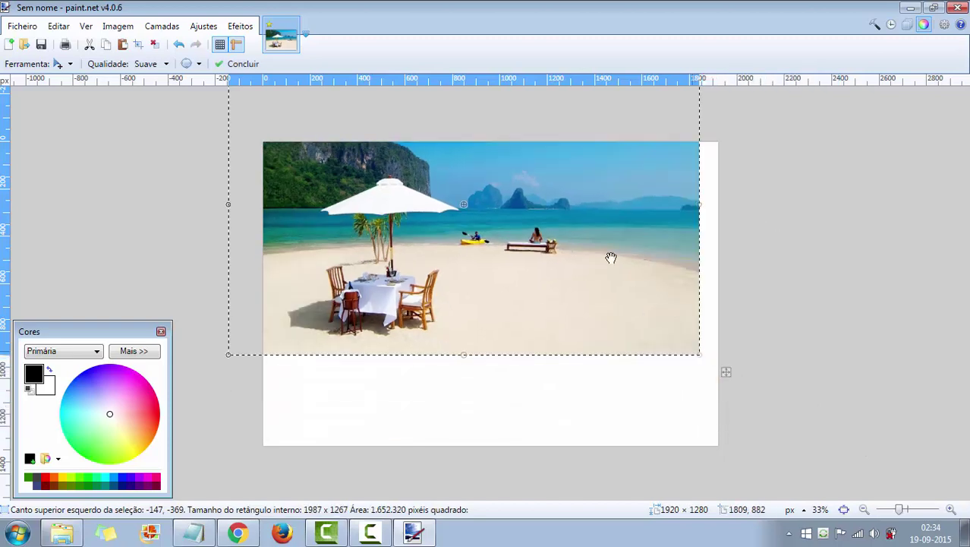
{"action": "mouse_move", "coordinate": [613, 282]}
{"action": "left_mouse_down"}
{"action": "mouse_move", "coordinate": [605, 342]}
{"action": "mouse_move", "coordinate": [599, 286]}
{"action": "left_mouse_up"}
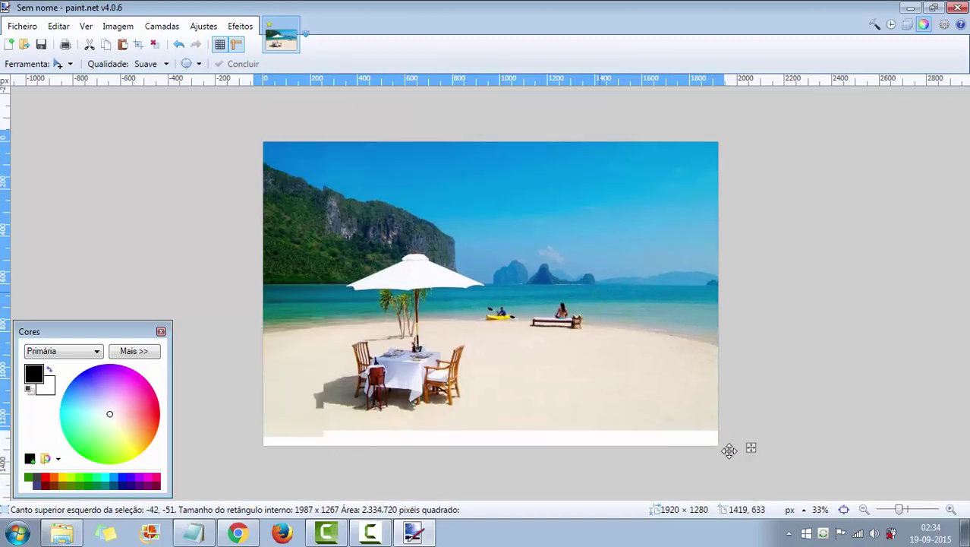
{"action": "mouse_move", "coordinate": [729, 451]}
{"action": "left_mouse_down"}
{"action": "mouse_move", "coordinate": [726, 434]}
{"action": "mouse_move", "coordinate": [743, 459]}
{"action": "mouse_move", "coordinate": [738, 451]}
{"action": "left_mouse_up"}
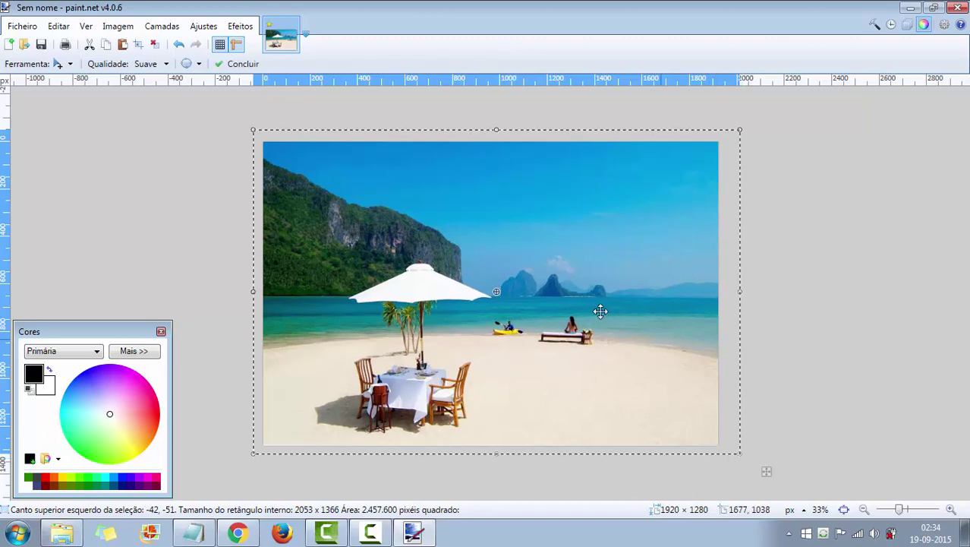
Step: Enlarge the pasted picture to about 2380 × 1582 pixels and shift it until the dining table sits near the canvas's left edge
{"action": "mouse_move", "coordinate": [591, 309]}
{"action": "left_mouse_down"}
{"action": "mouse_move", "coordinate": [536, 308]}
{"action": "mouse_move", "coordinate": [602, 310]}
{"action": "left_mouse_up"}
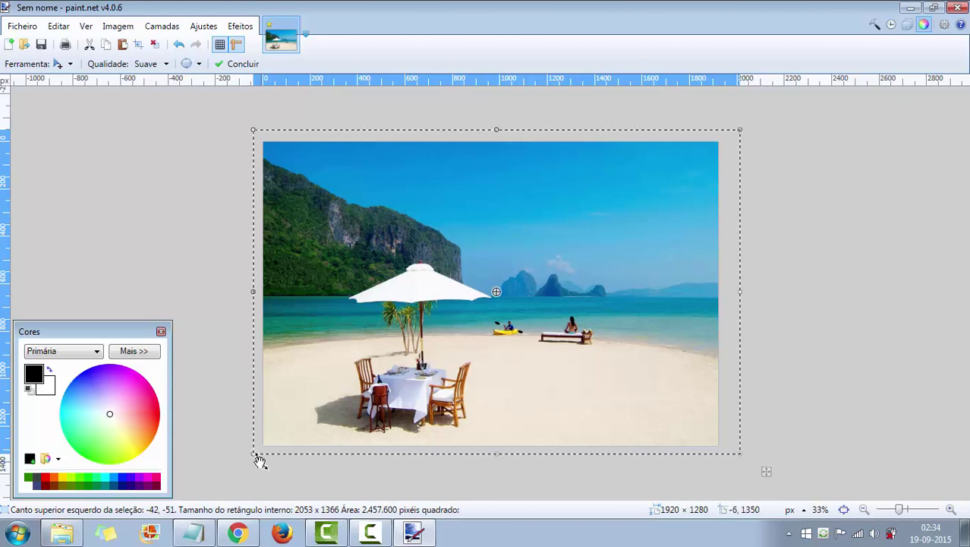
{"action": "left_click_drag", "start_coordinate": [739, 456], "coordinate": [826, 460]}
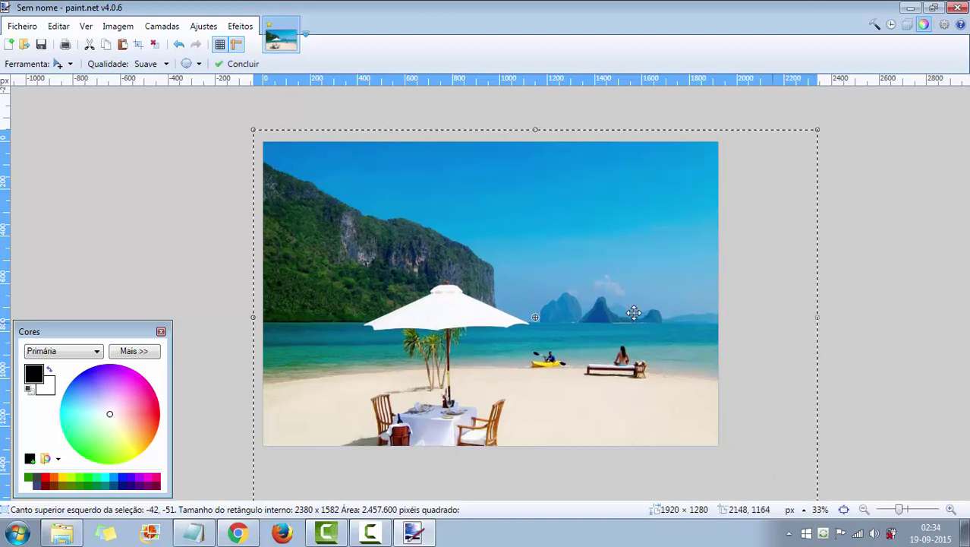
{"action": "left_click_drag", "start_coordinate": [633, 312], "coordinate": [542, 256]}
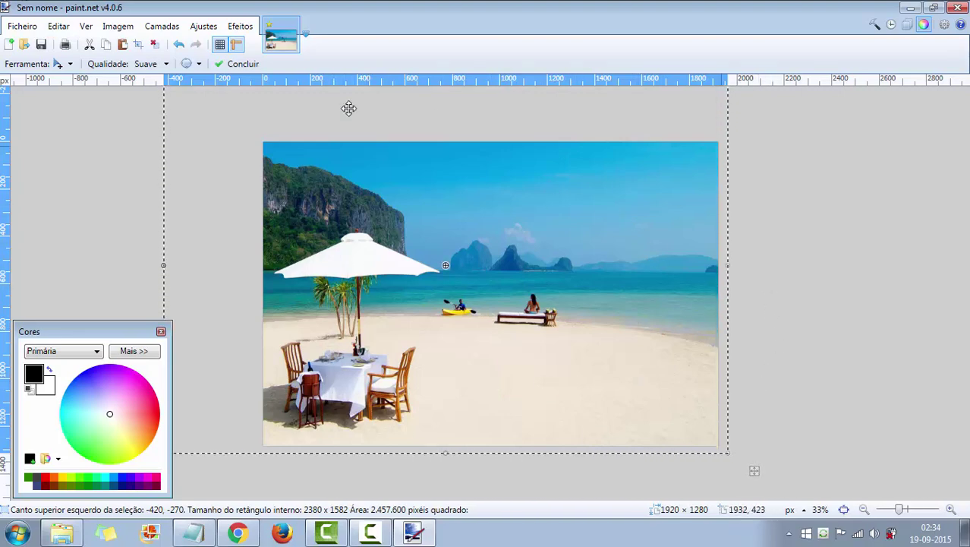
Step: Save the picture in the Imagens library as praia-teste in JPEG format at quality 100
{"action": "left_click", "coordinate": [22, 26]}
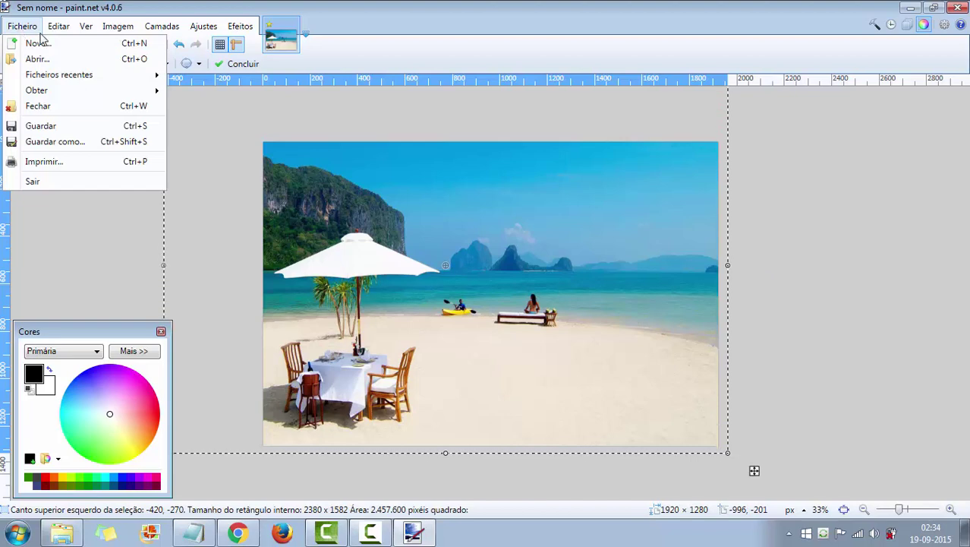
{"action": "left_click", "coordinate": [76, 144]}
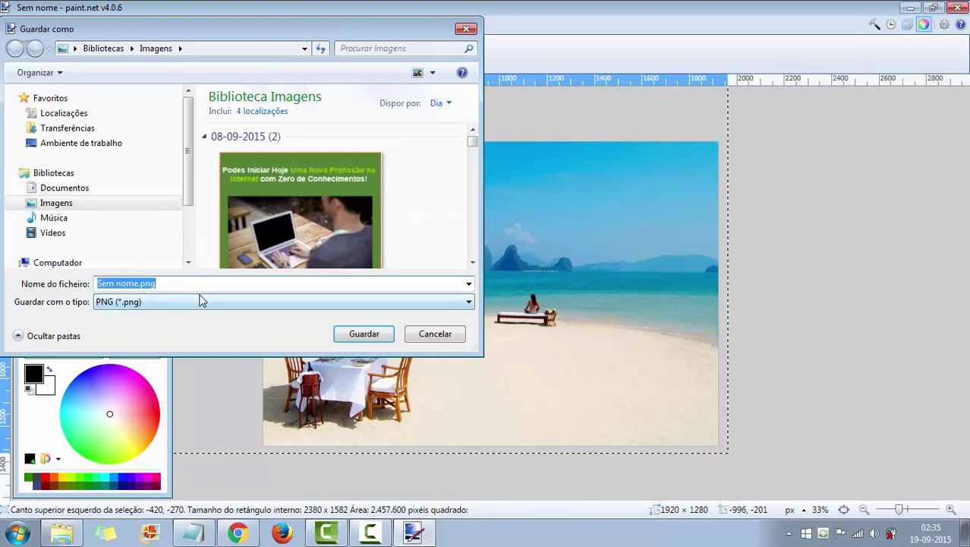
{"action": "type", "text": "pr"}
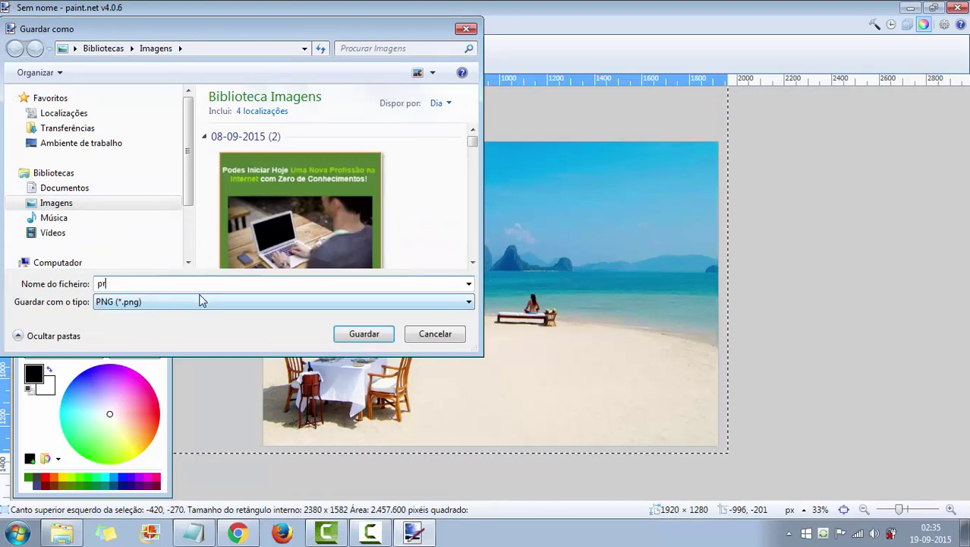
{"action": "type", "text": "aia"}
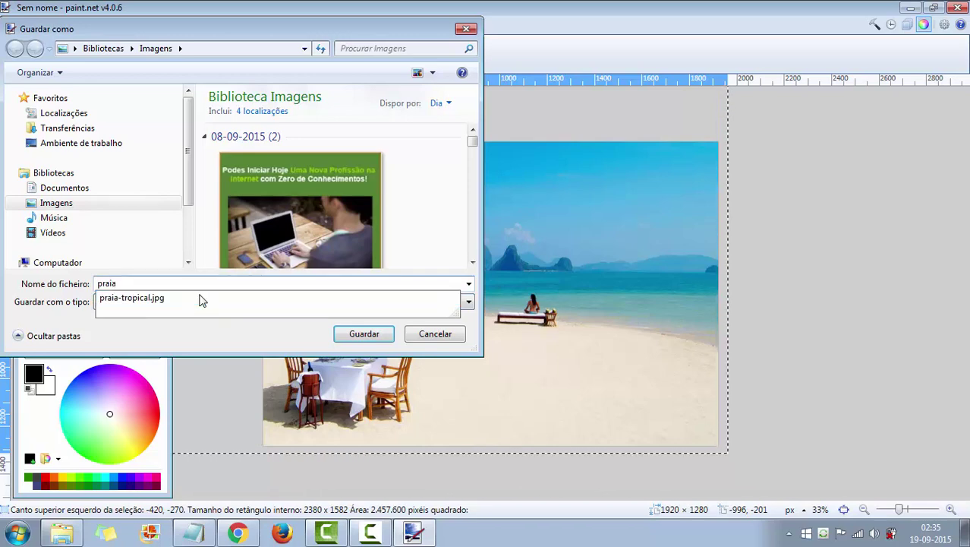
{"action": "type", "text": "-"}
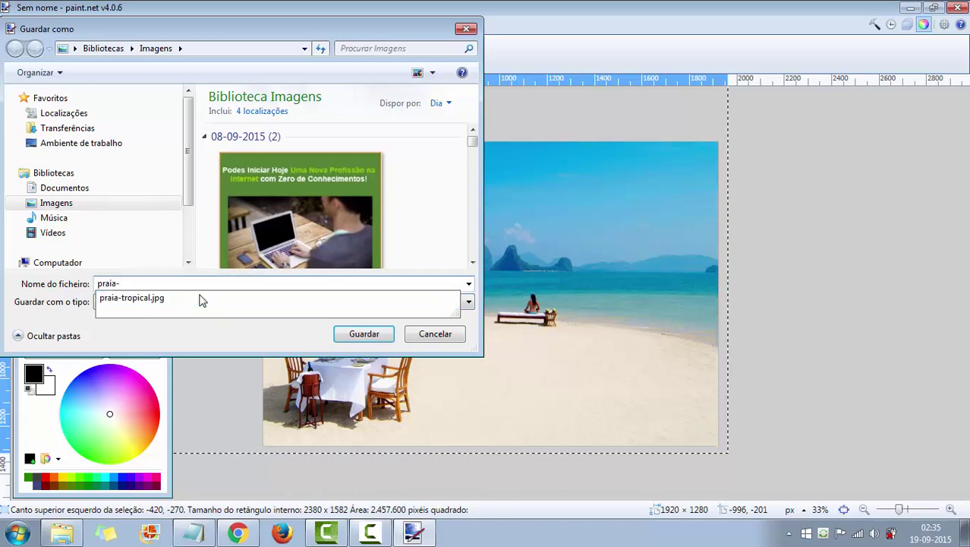
{"action": "type", "text": "tes"}
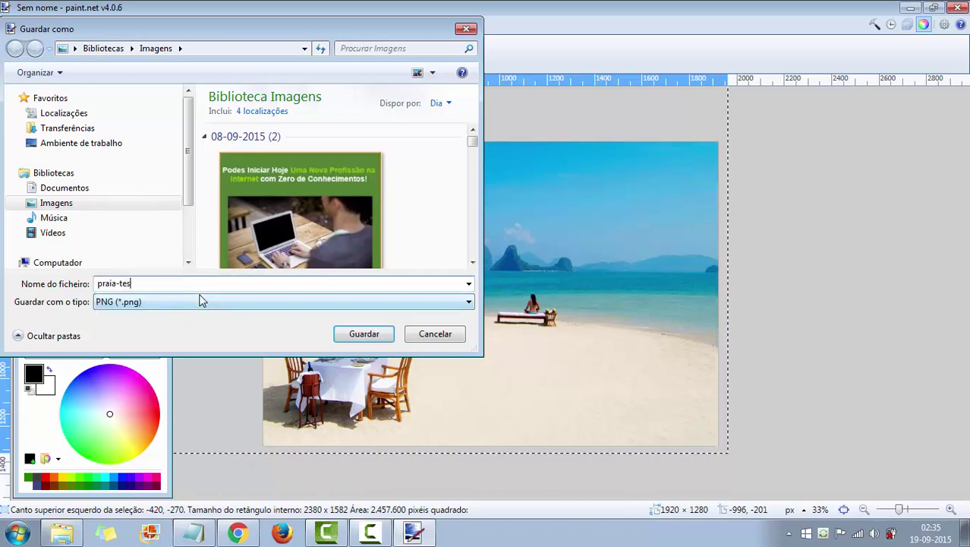
{"action": "type", "text": "te"}
{"action": "left_click", "coordinate": [469, 302]}
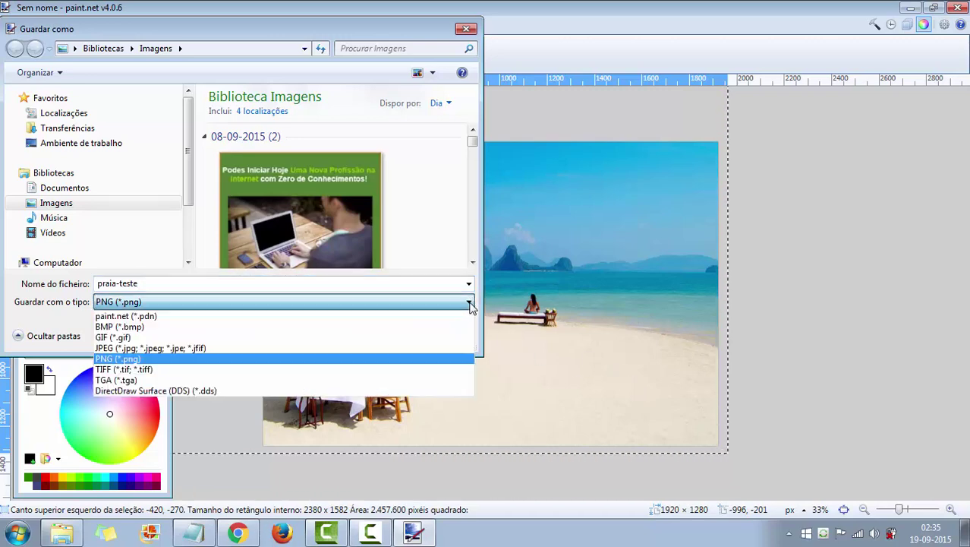
{"action": "left_click", "coordinate": [322, 348]}
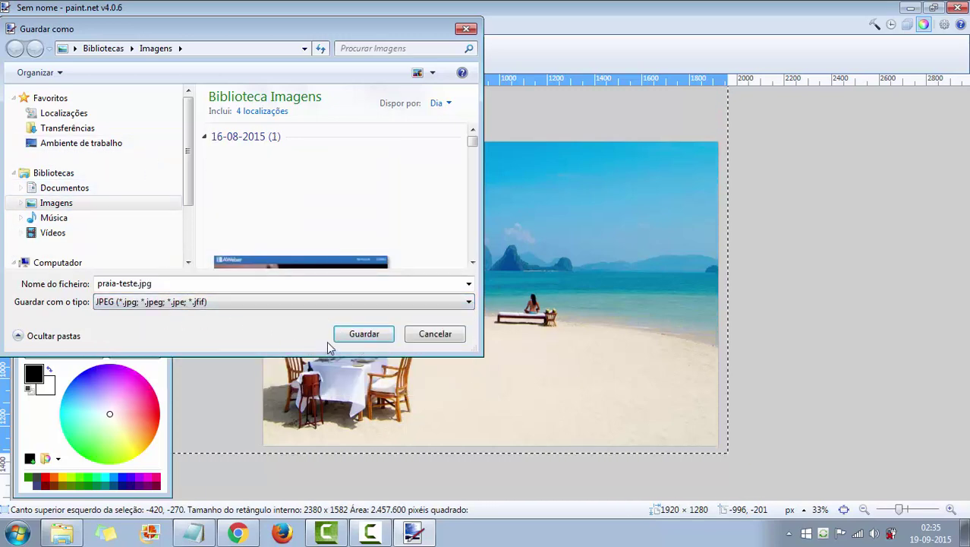
{"action": "left_click", "coordinate": [357, 334]}
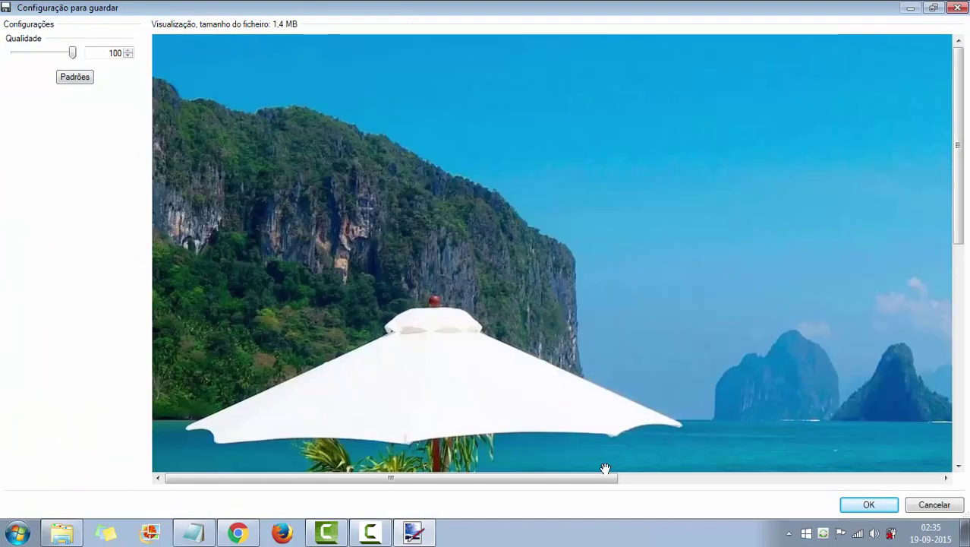
{"action": "left_click", "coordinate": [871, 505]}
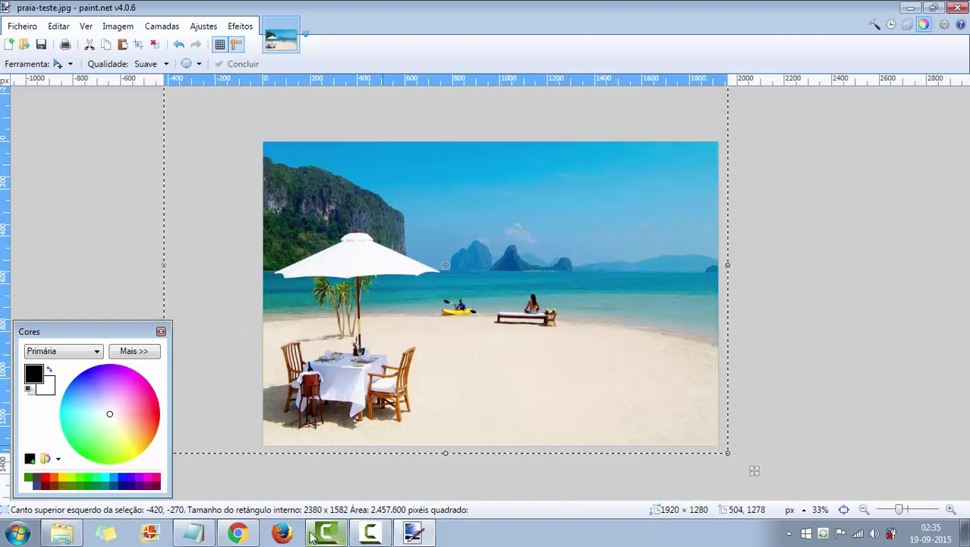
Step: Switch to Chrome and return to the InstaBuilder editor with the landing page's background image settings
{"action": "left_click", "coordinate": [240, 534]}
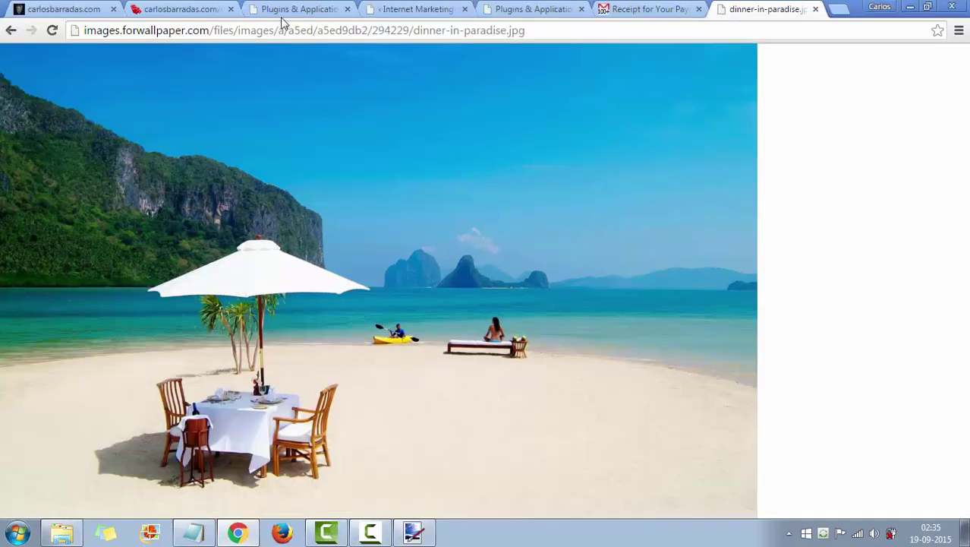
{"action": "left_click", "coordinate": [515, 10]}
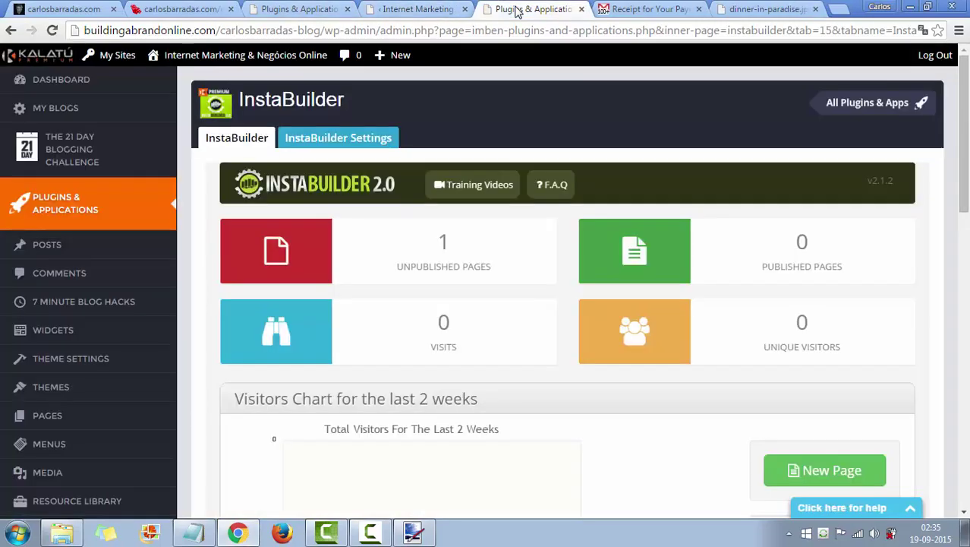
{"action": "left_click", "coordinate": [401, 10]}
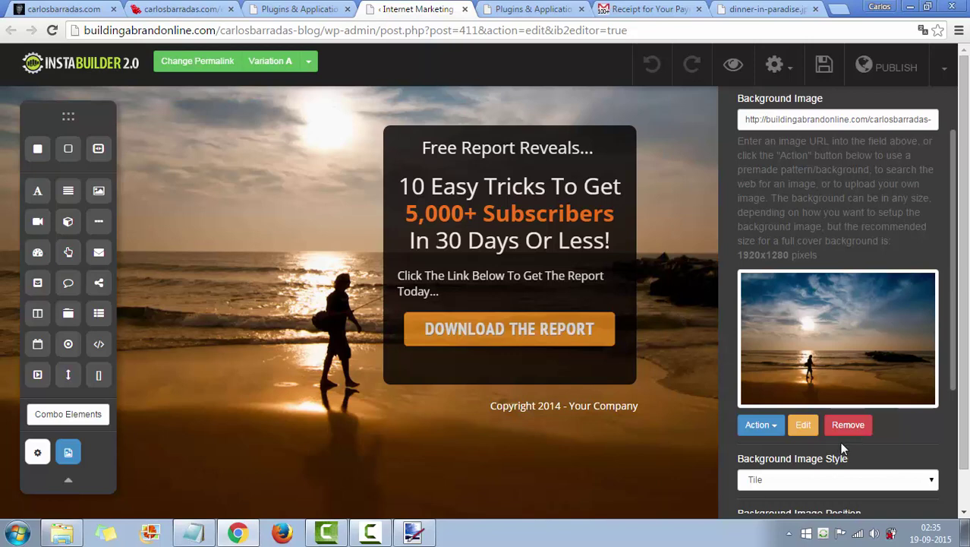
Step: Search the web for a new background image with the keyword "beach" from the background image settings
{"action": "left_click", "coordinate": [774, 427]}
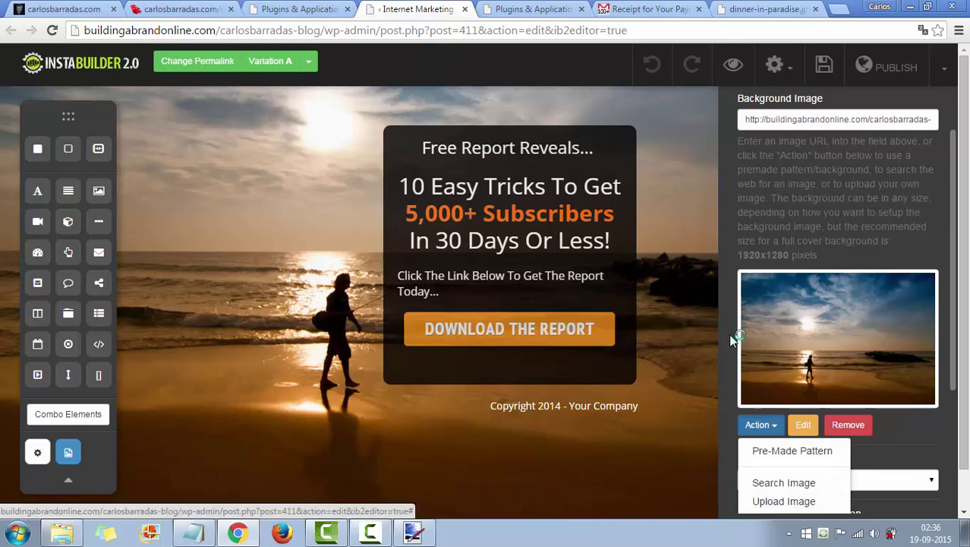
{"action": "left_click", "coordinate": [772, 486]}
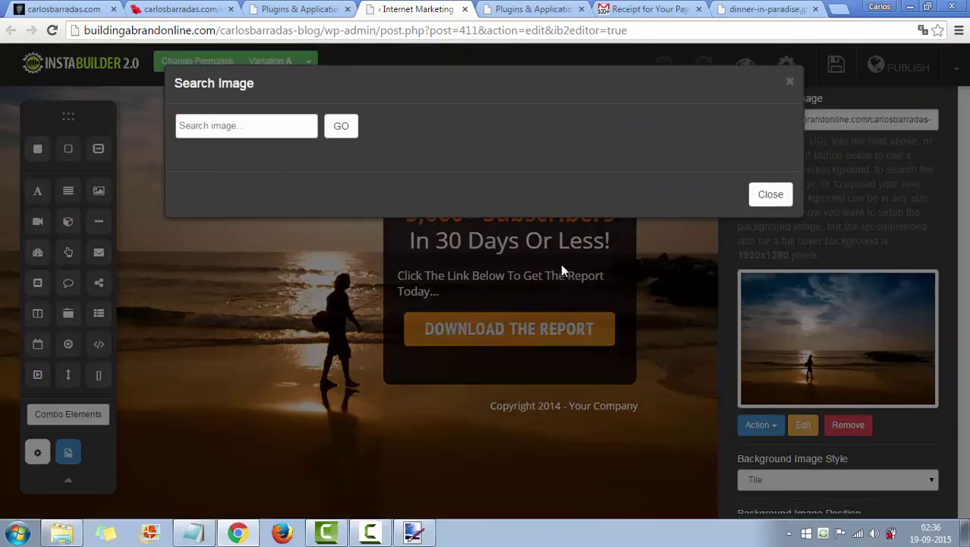
{"action": "left_click", "coordinate": [245, 125]}
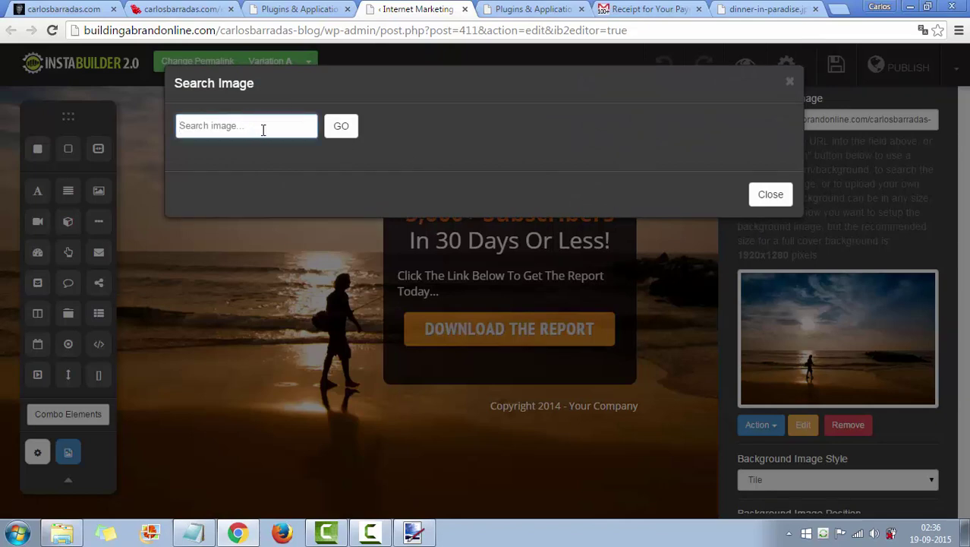
{"action": "type", "text": "beach"}
{"action": "left_click", "coordinate": [339, 129]}
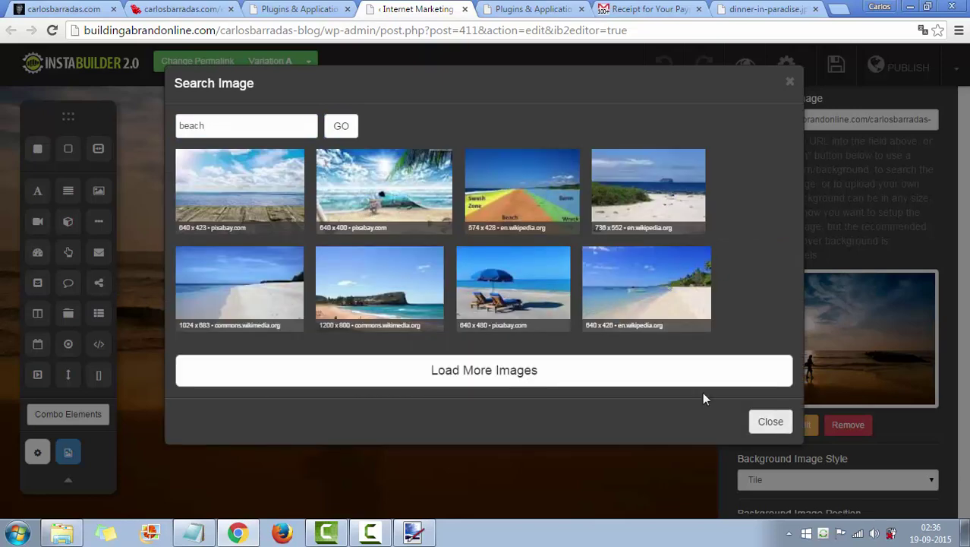
Step: Load more beach results and use the 640 x 480 pixabay picture of blue loungers under an umbrella as the background
{"action": "left_click", "coordinate": [507, 377]}
{"action": "scroll", "coordinate": [678, 307], "scroll_direction": "down", "scroll_amount": 2}
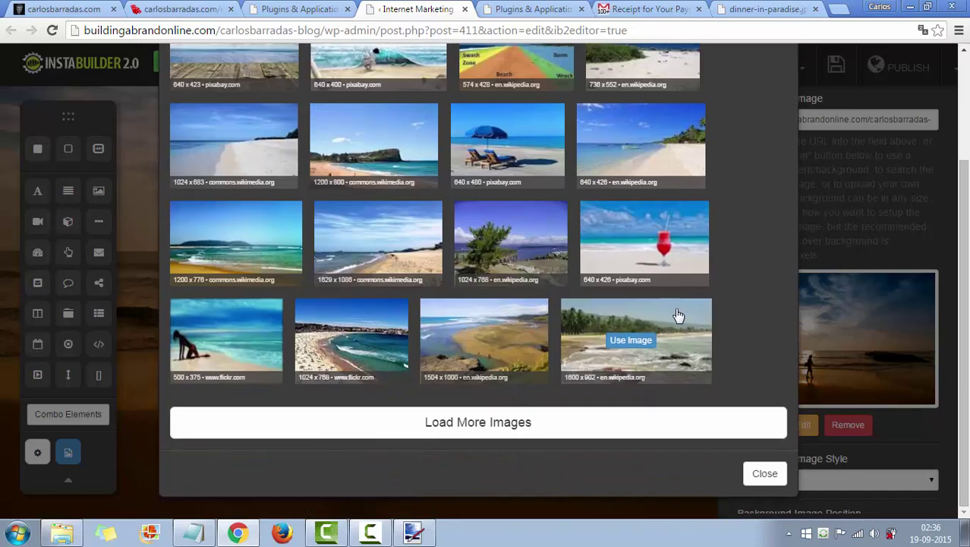
{"action": "scroll", "coordinate": [505, 258], "scroll_direction": "up", "scroll_amount": 1}
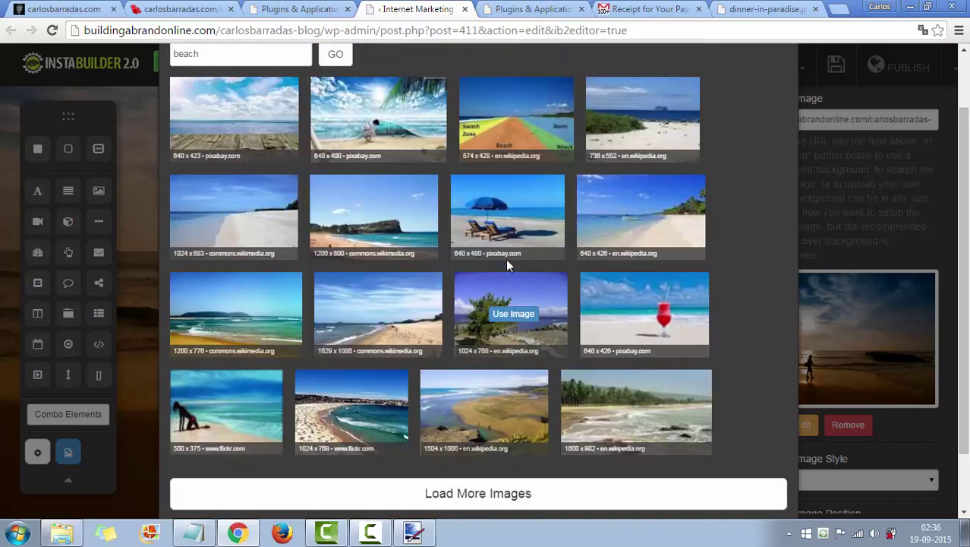
{"action": "left_click", "coordinate": [509, 218]}
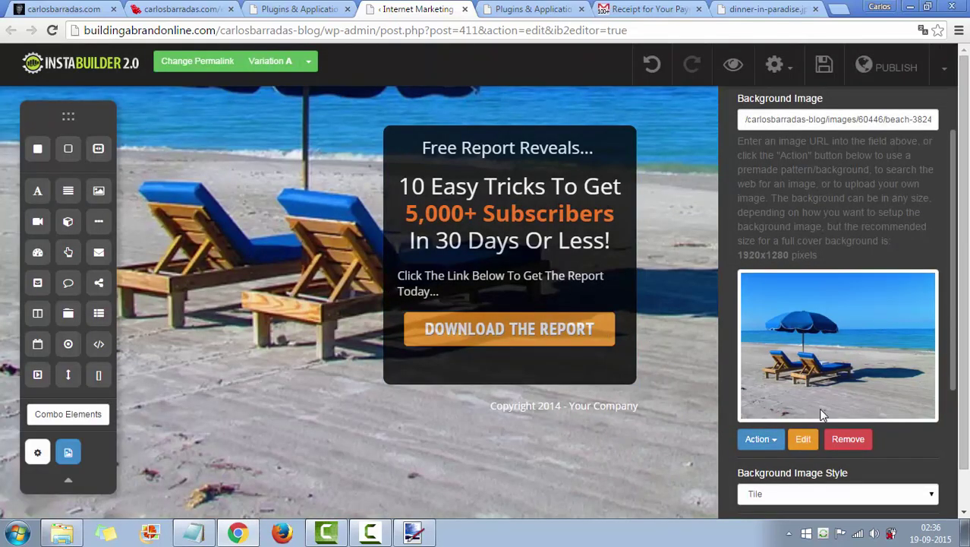
Step: Save the landing page with the beach lounger background, preview it and return to the editor
{"action": "scroll", "coordinate": [820, 414], "scroll_direction": "down", "scroll_amount": 2}
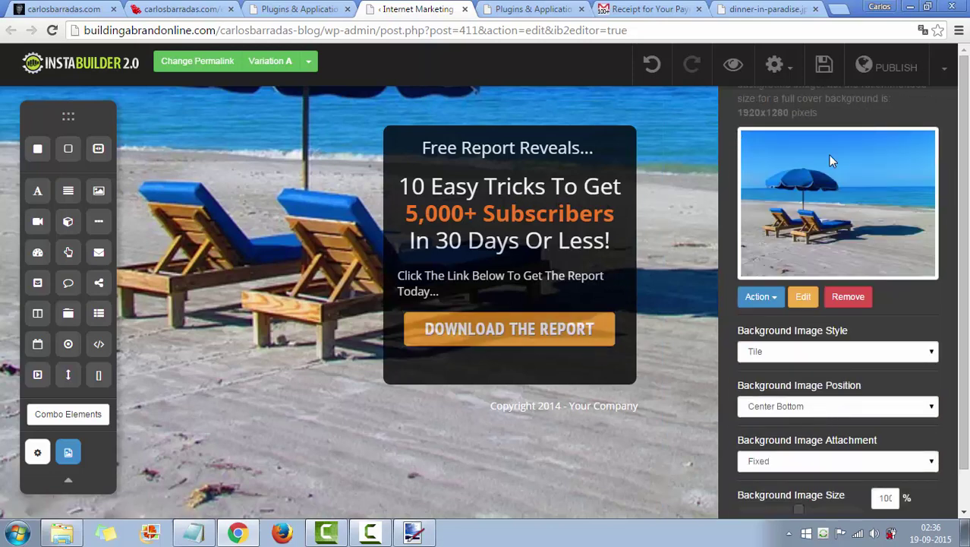
{"action": "left_click", "coordinate": [829, 69]}
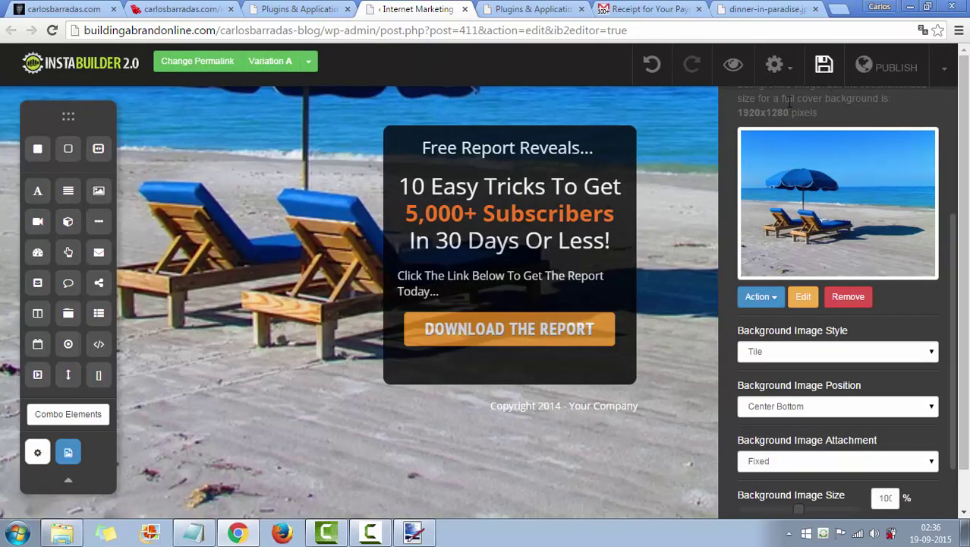
{"action": "left_click", "coordinate": [734, 68]}
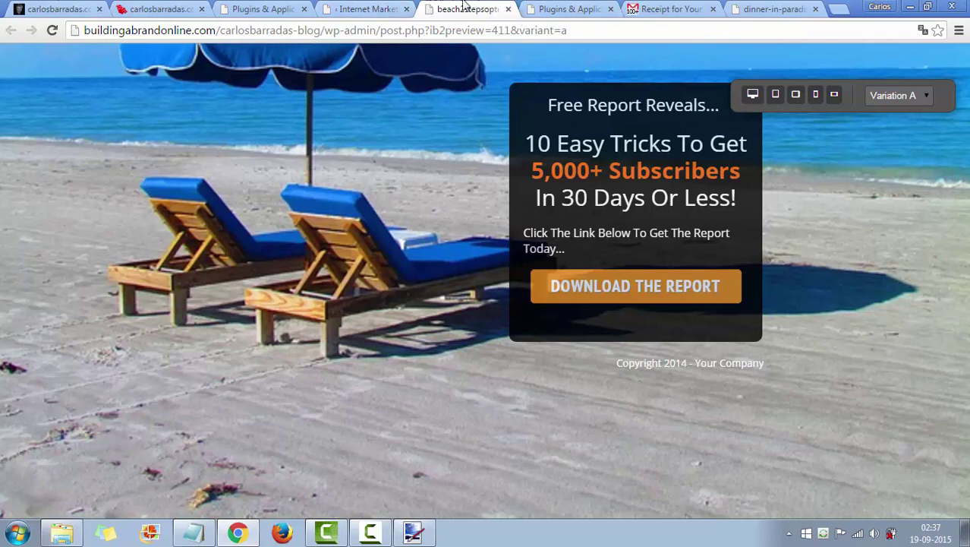
{"action": "left_click", "coordinate": [365, 11]}
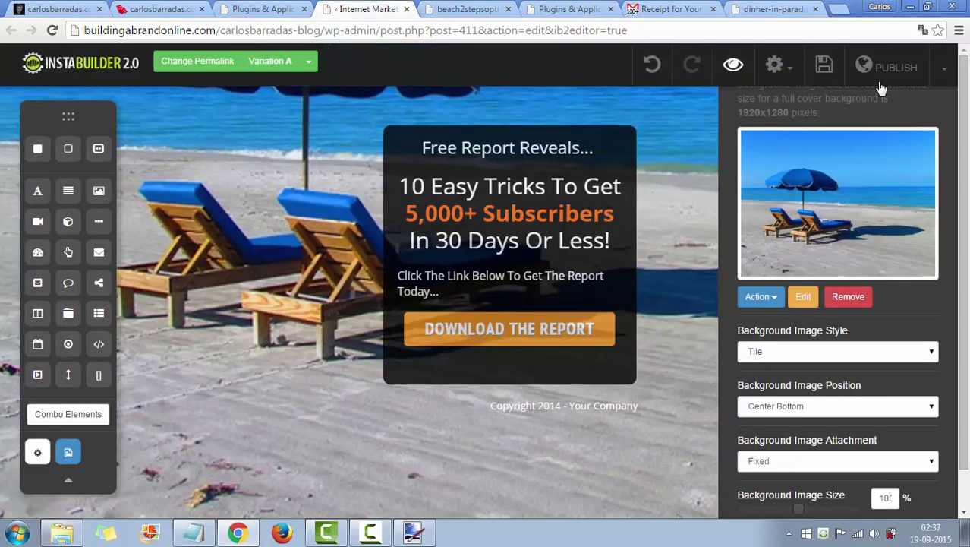
Step: Try the sunset beach and autumn lake premade backgrounds, and apply the green mountain landscape with clouds instead
{"action": "left_click", "coordinate": [777, 298]}
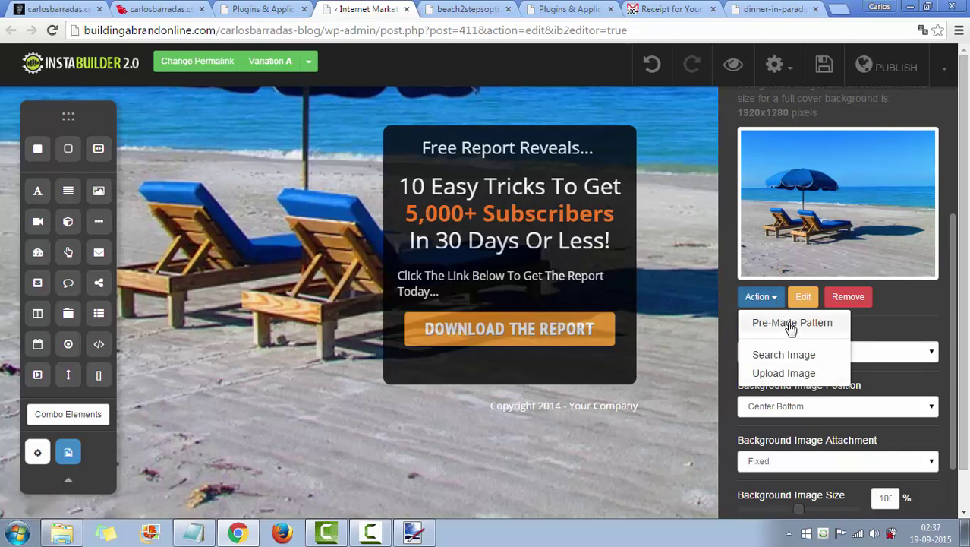
{"action": "left_click", "coordinate": [817, 326]}
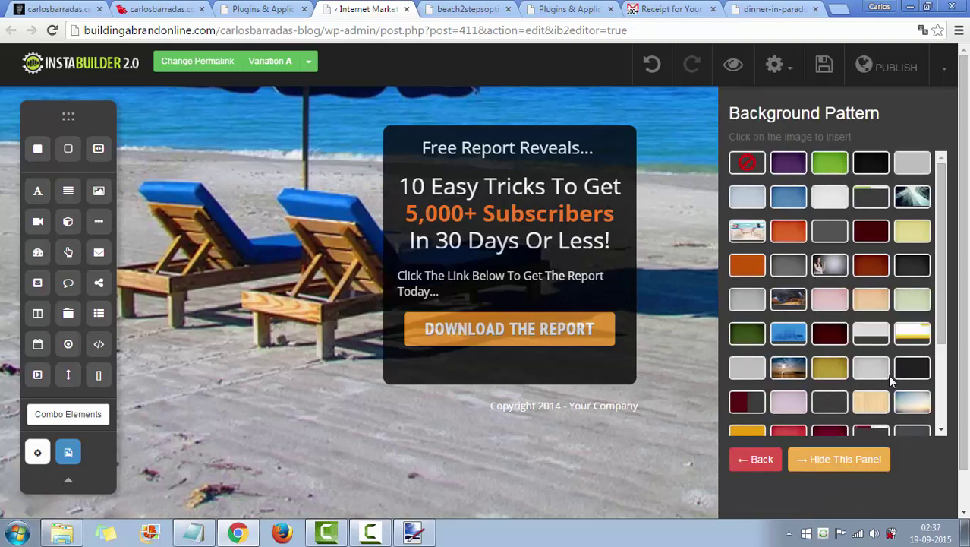
{"action": "scroll", "coordinate": [774, 370], "scroll_direction": "down", "scroll_amount": 3}
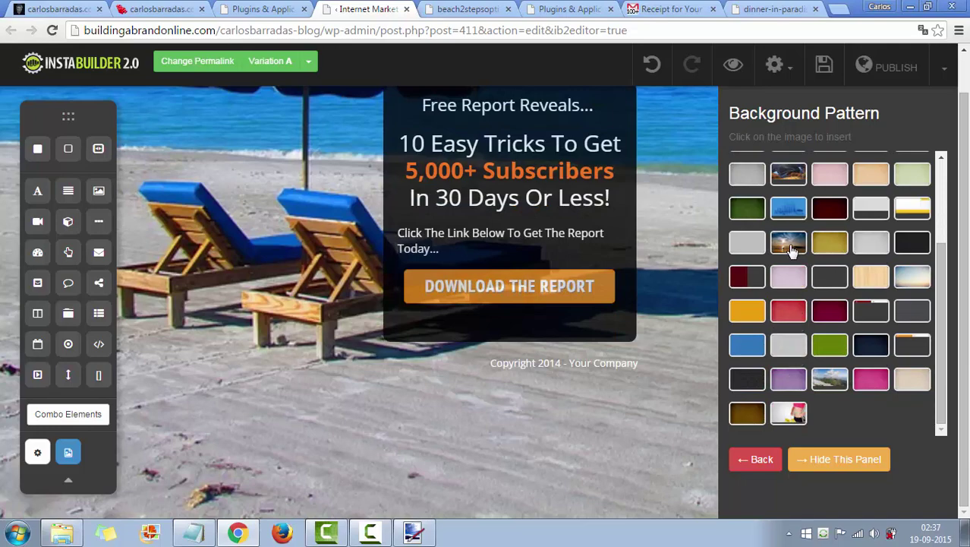
{"action": "left_click", "coordinate": [792, 246]}
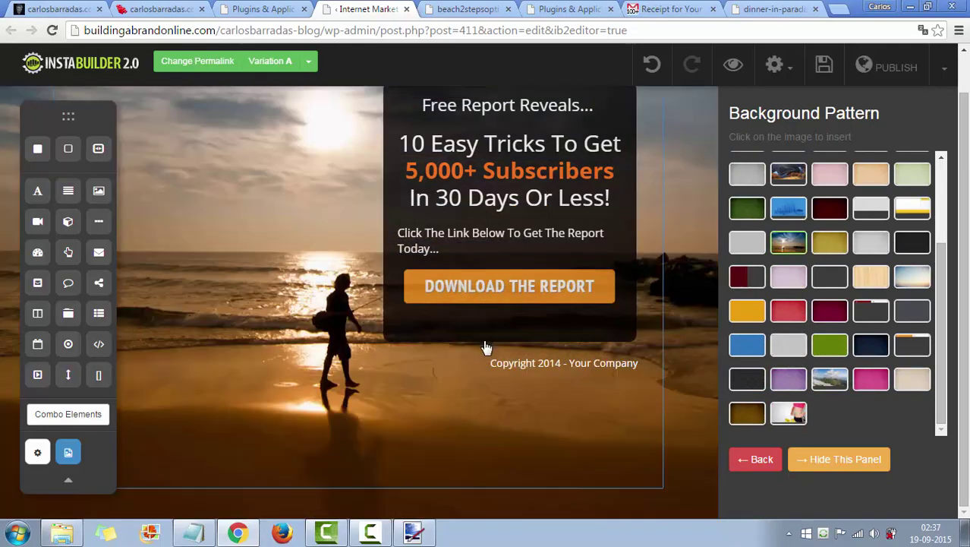
{"action": "left_click", "coordinate": [803, 184]}
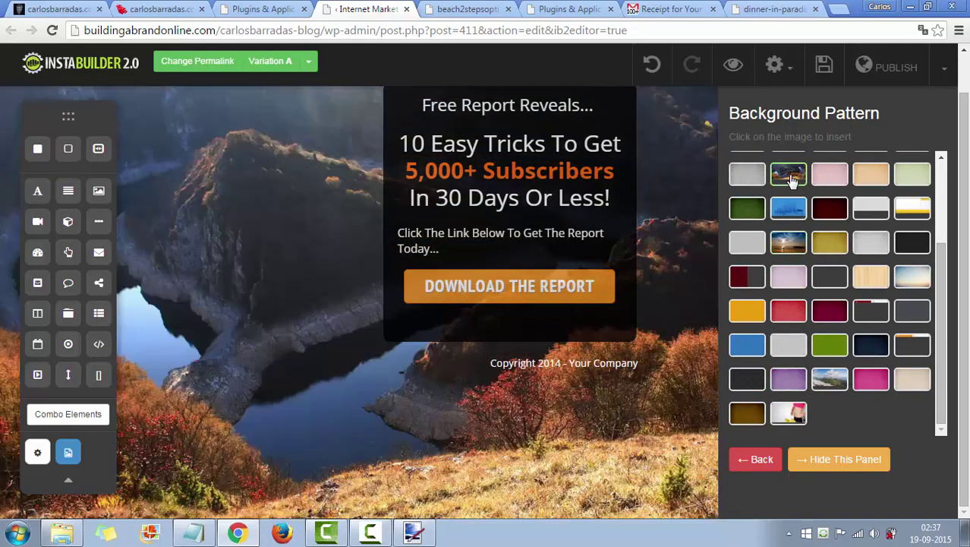
{"action": "left_click", "coordinate": [829, 380]}
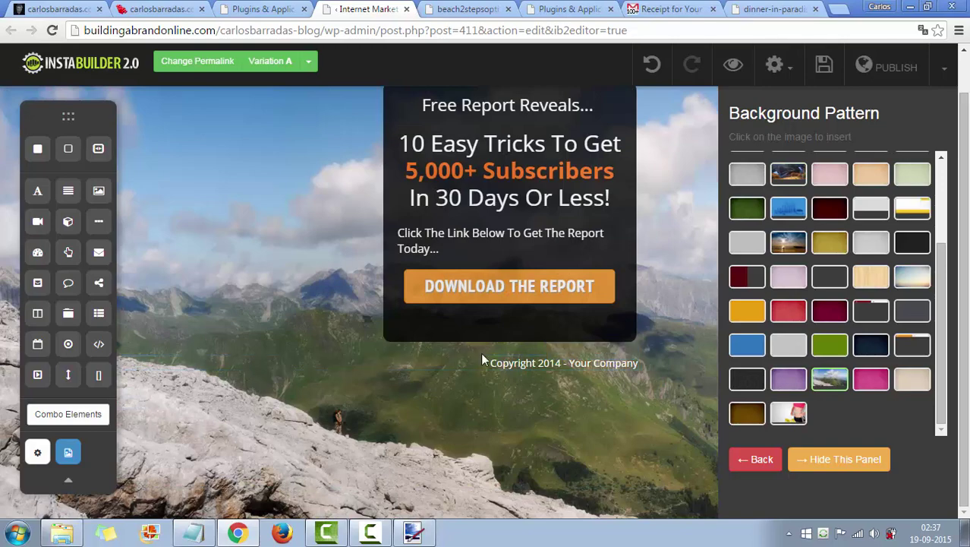
Step: Save the landing page with the mountain background, preview it and go back to the editor
{"action": "left_click", "coordinate": [824, 73]}
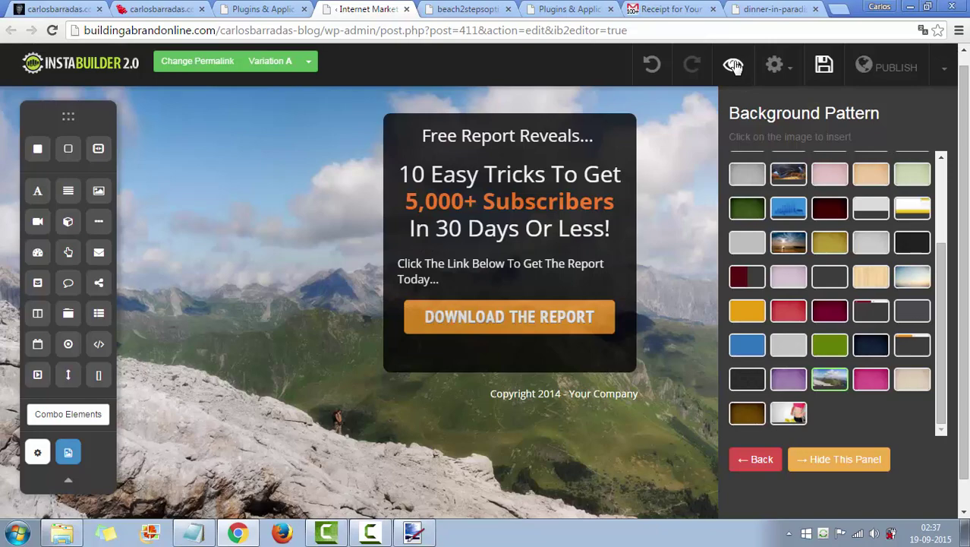
{"action": "left_click", "coordinate": [733, 66]}
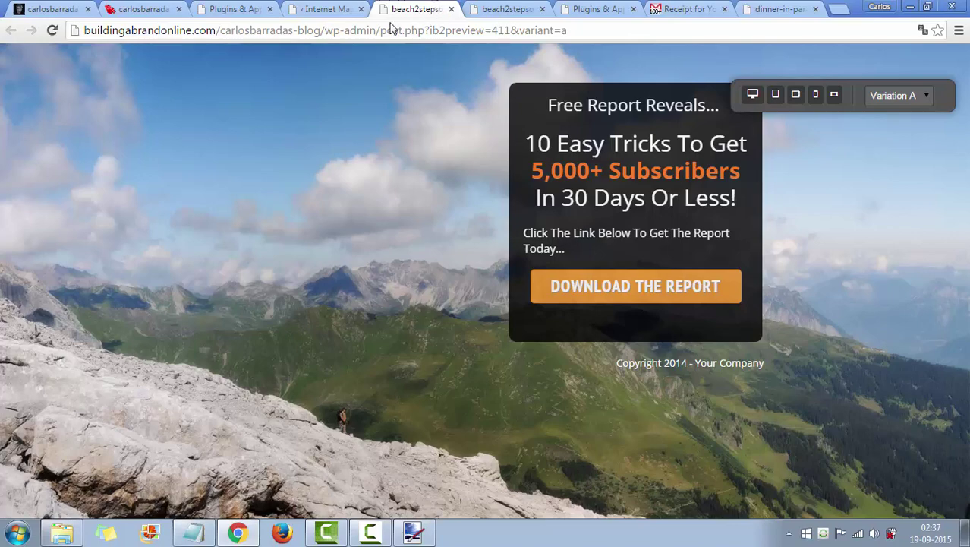
{"action": "left_click", "coordinate": [323, 9]}
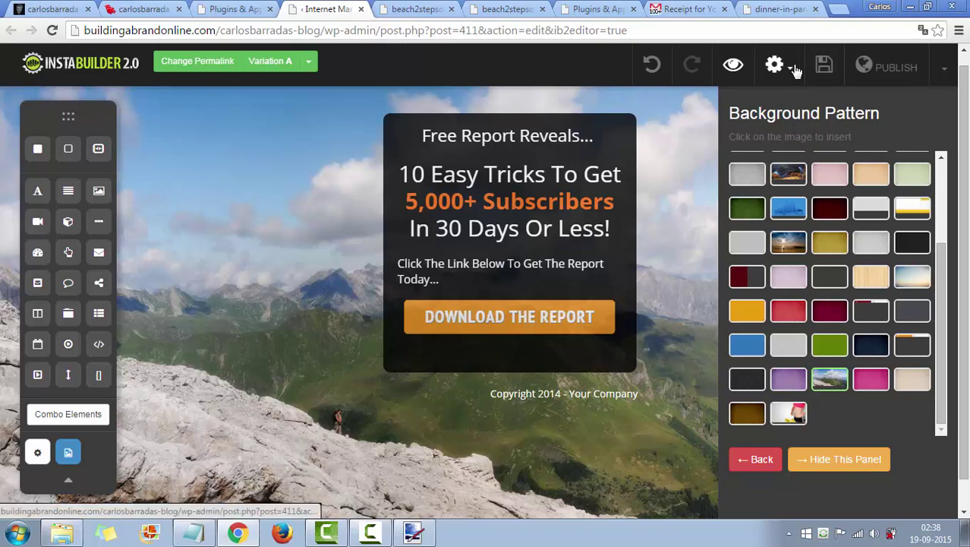
Step: Return to the background image settings, look at the image editor for the mountain picture and close it
{"action": "left_click", "coordinate": [761, 466]}
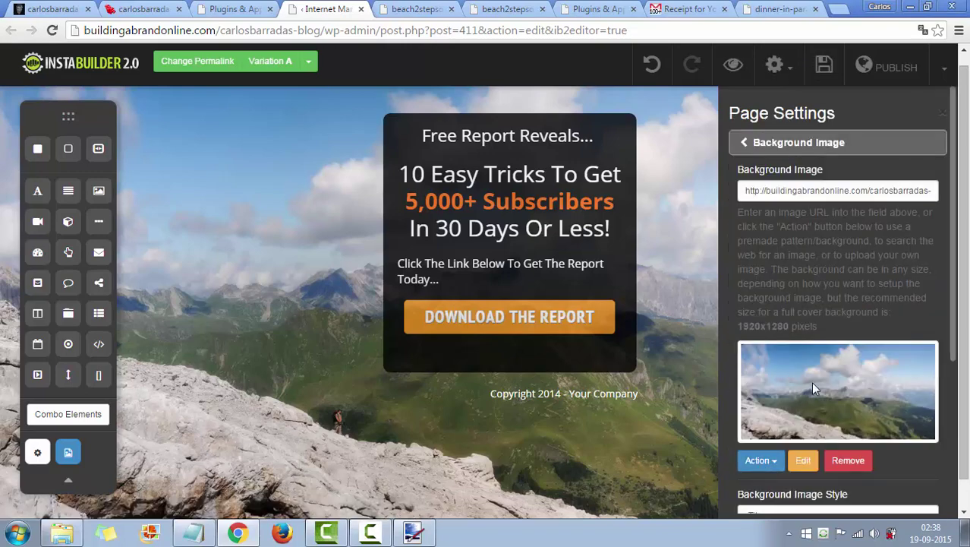
{"action": "scroll", "coordinate": [818, 389], "scroll_direction": "down", "scroll_amount": 3}
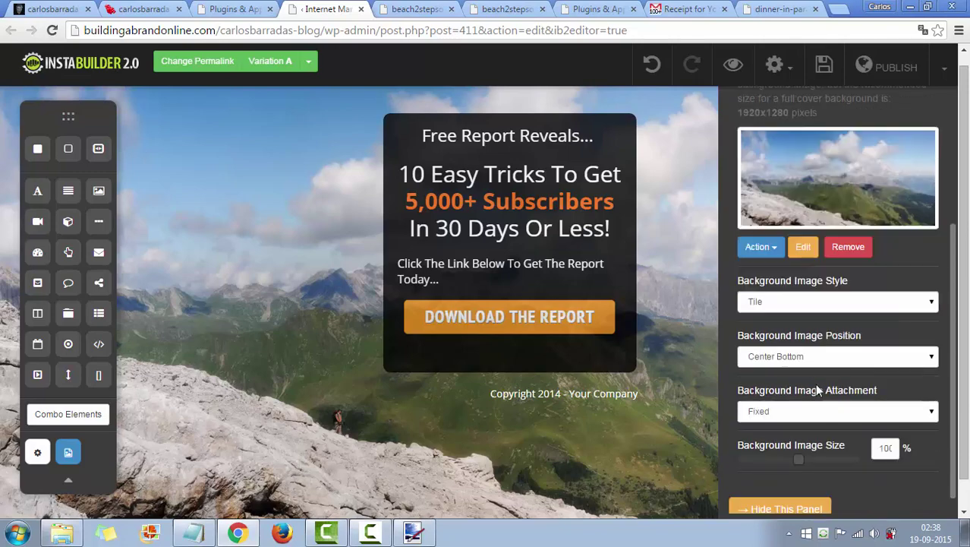
{"action": "left_click", "coordinate": [773, 253]}
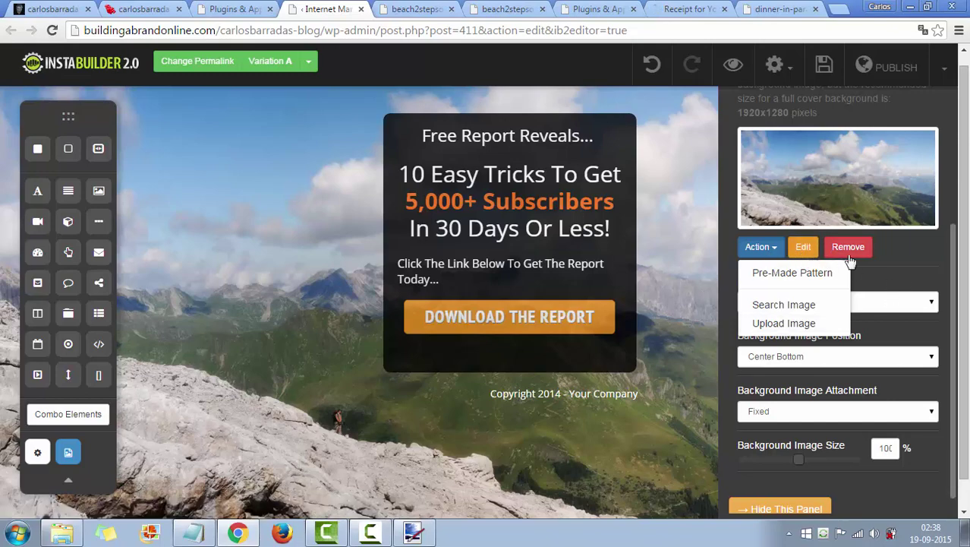
{"action": "left_click", "coordinate": [803, 248]}
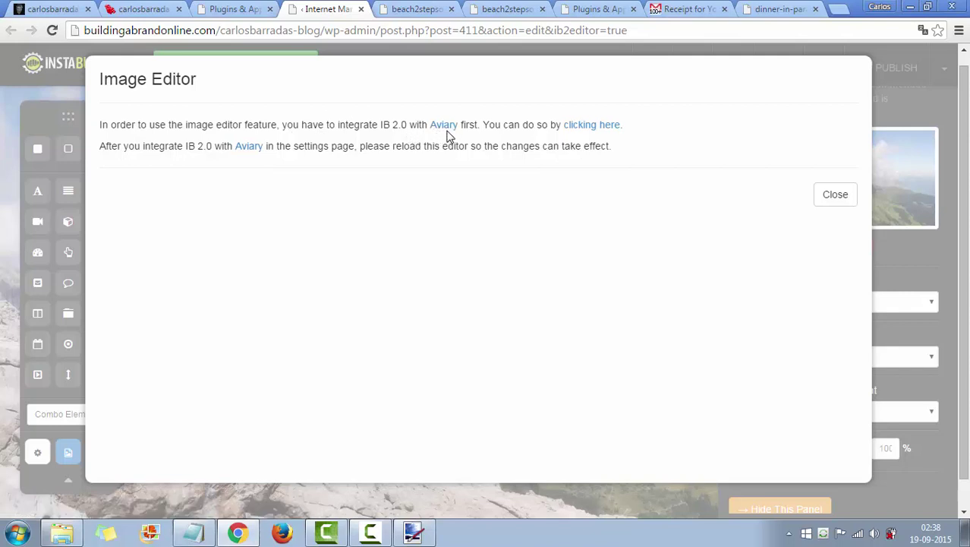
{"action": "left_click", "coordinate": [833, 196]}
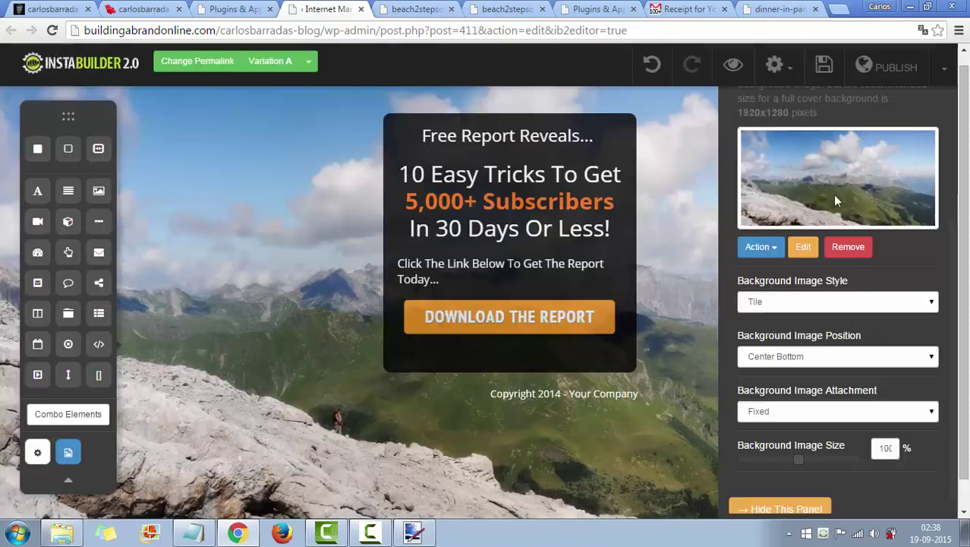
Step: Upload praia-teste.jpg from the Imagens library and use it as the landing page's background image
{"action": "left_click", "coordinate": [774, 246]}
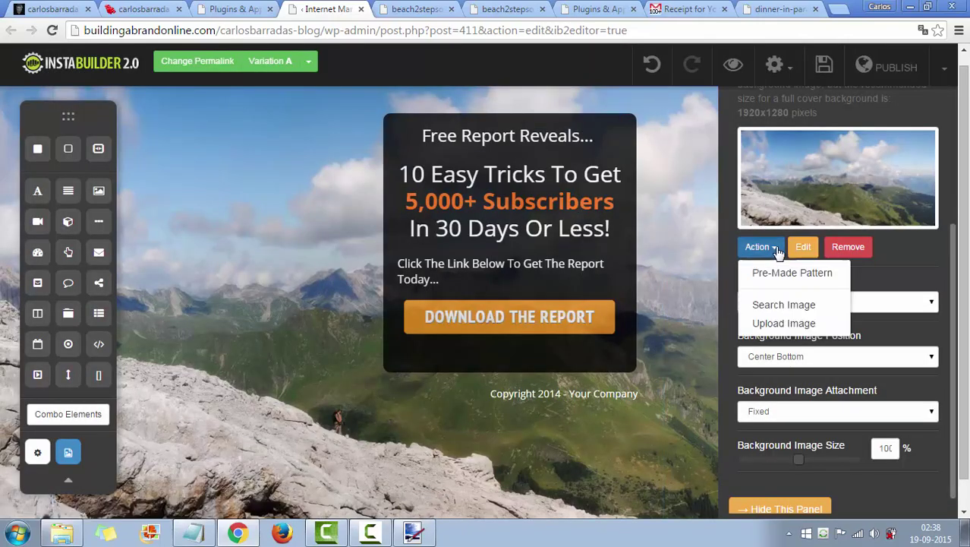
{"action": "left_click", "coordinate": [777, 325]}
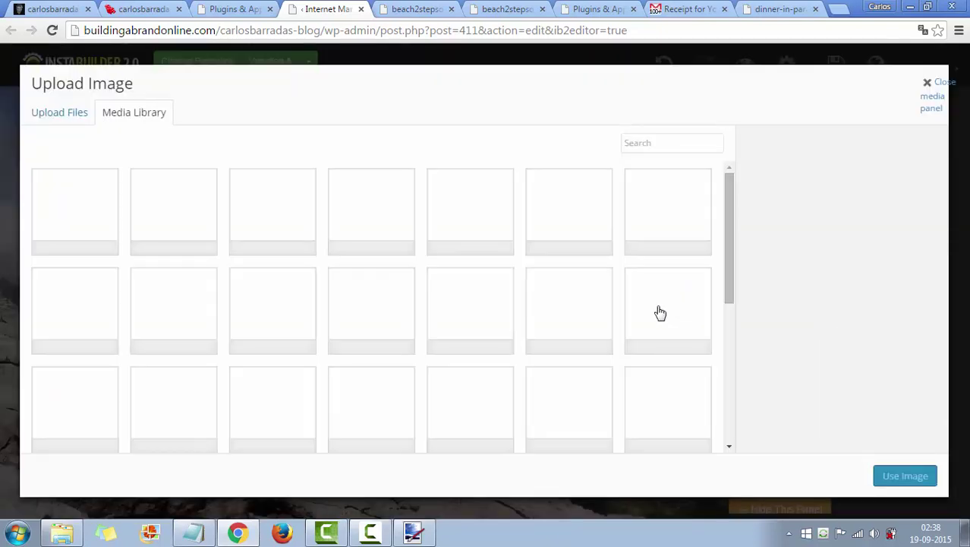
{"action": "left_click", "coordinate": [68, 113]}
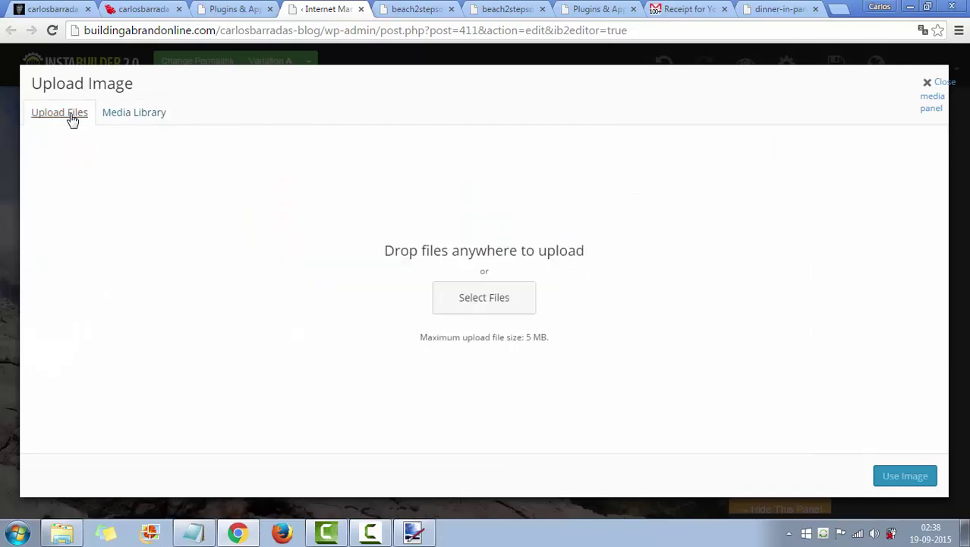
{"action": "left_click", "coordinate": [531, 305]}
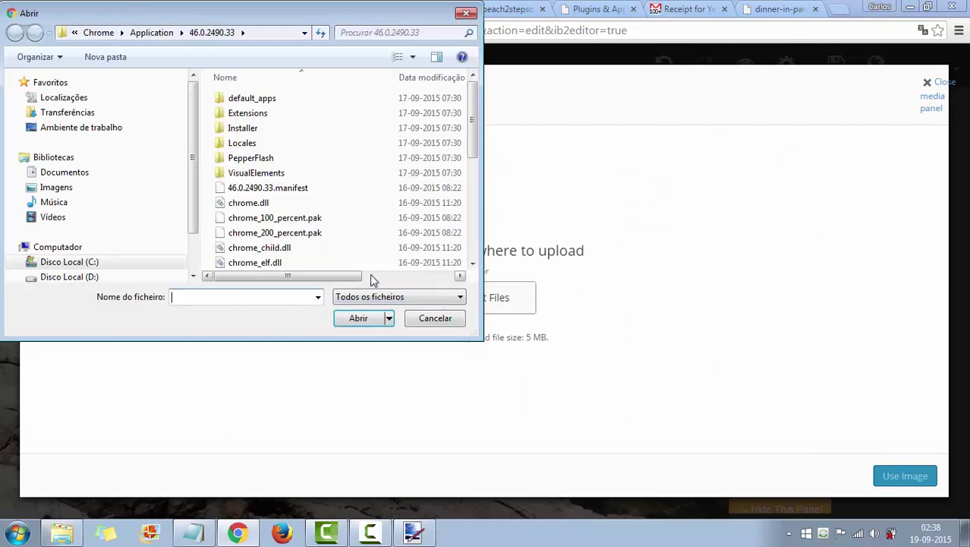
{"action": "left_click", "coordinate": [60, 190]}
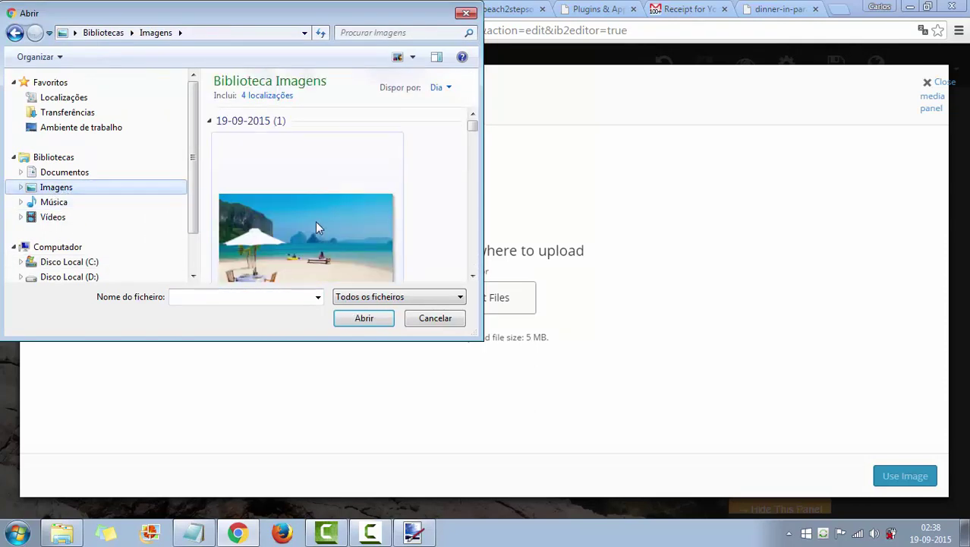
{"action": "left_click", "coordinate": [315, 222]}
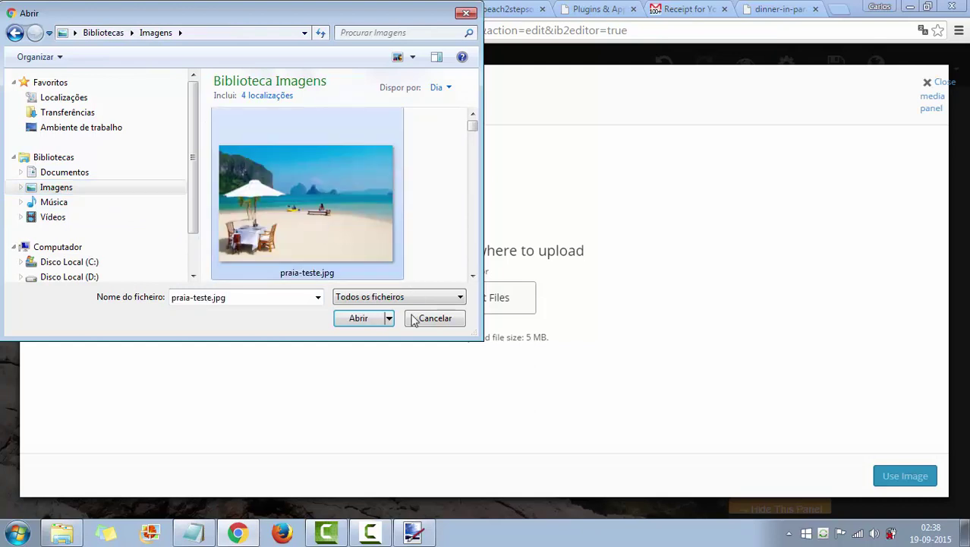
{"action": "left_click", "coordinate": [361, 320]}
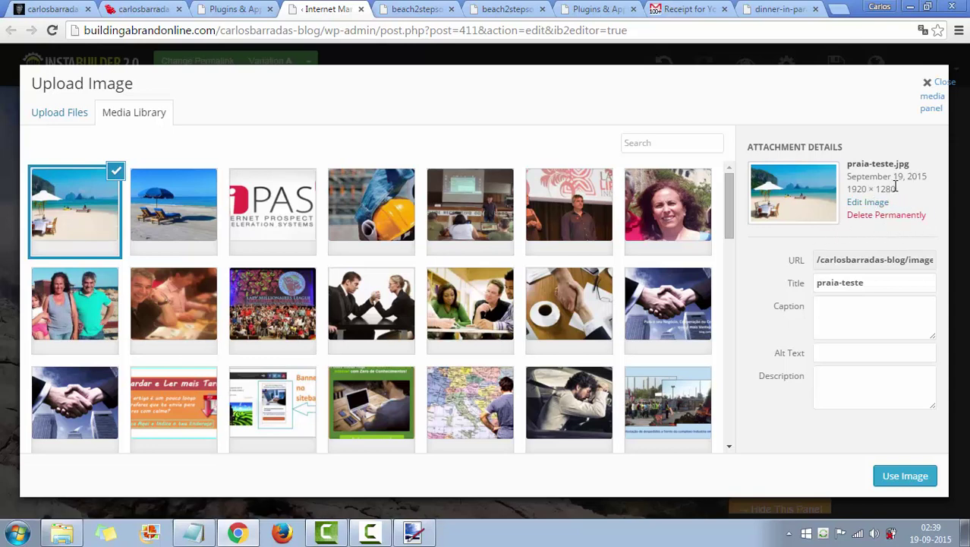
{"action": "left_click", "coordinate": [905, 476]}
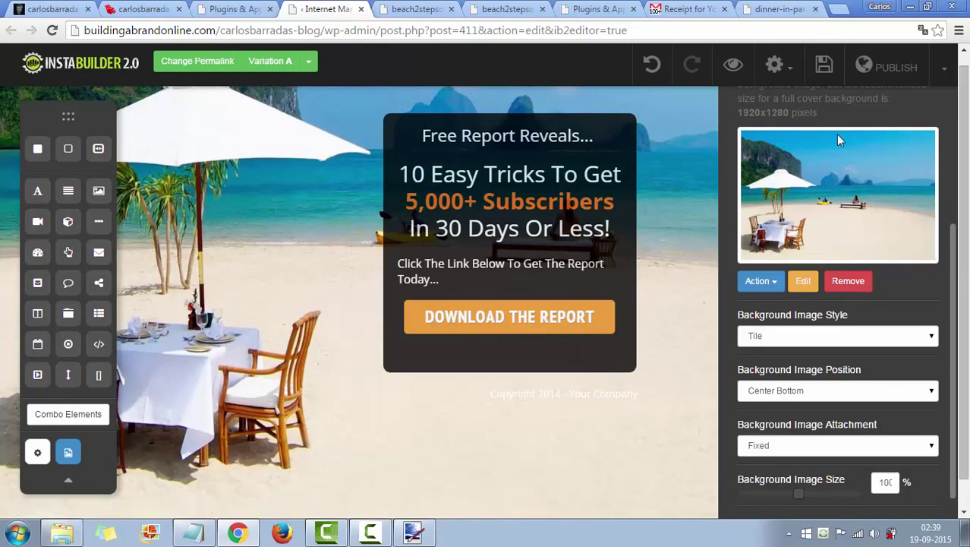
Step: Save the landing page with the uploaded beach background, preview it and return to the editor
{"action": "left_click", "coordinate": [825, 63]}
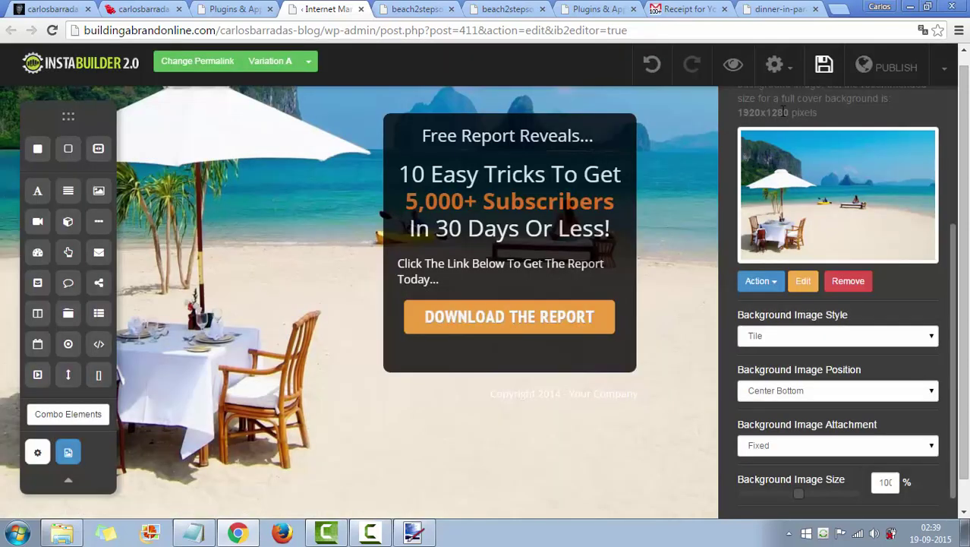
{"action": "left_click", "coordinate": [734, 67]}
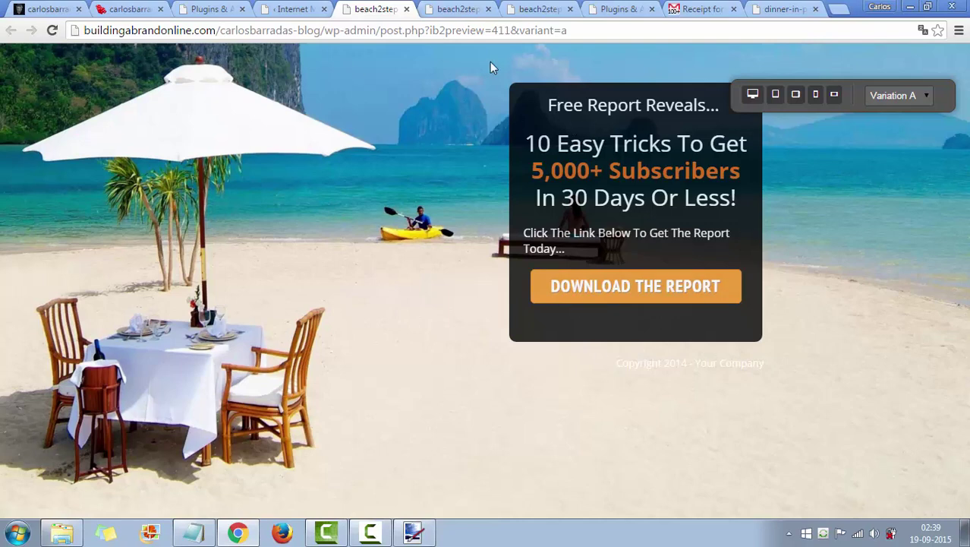
{"action": "left_click", "coordinate": [296, 9]}
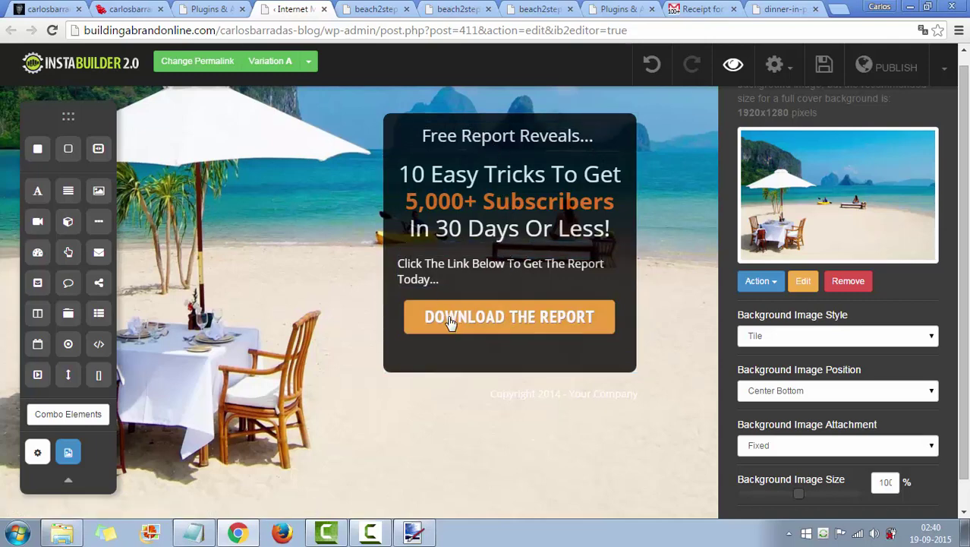
Step: Give the dark box around the headline and download button a transparent background color
{"action": "left_click", "coordinate": [597, 366]}
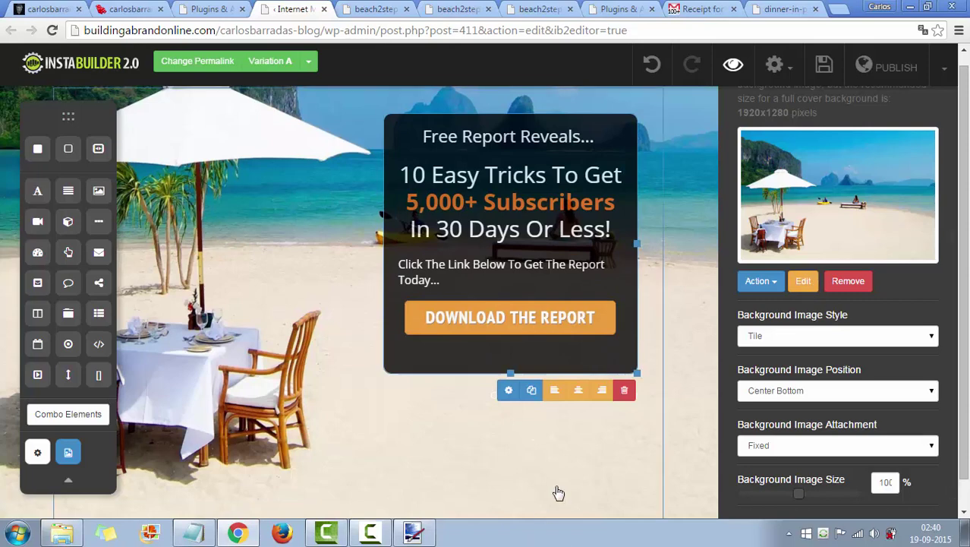
{"action": "left_click", "coordinate": [509, 392]}
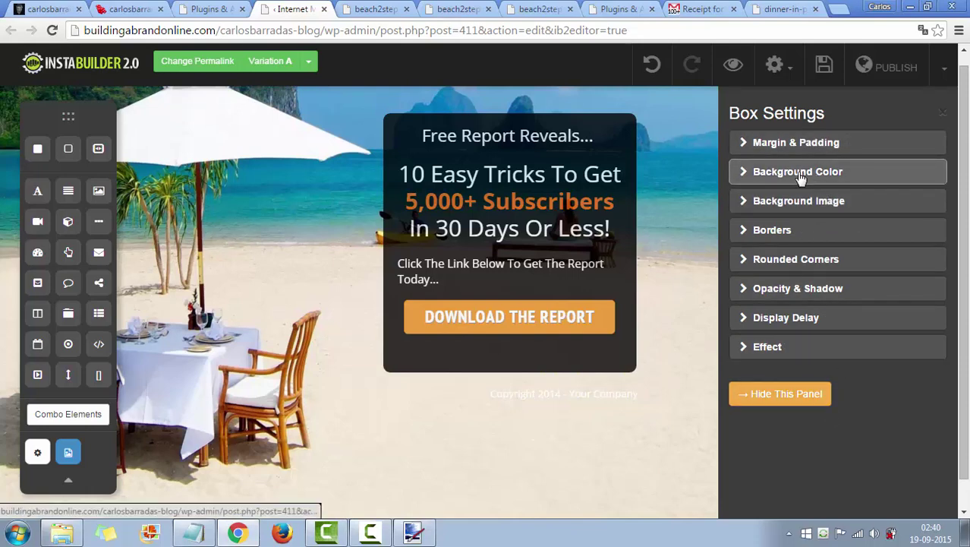
{"action": "left_click", "coordinate": [776, 174]}
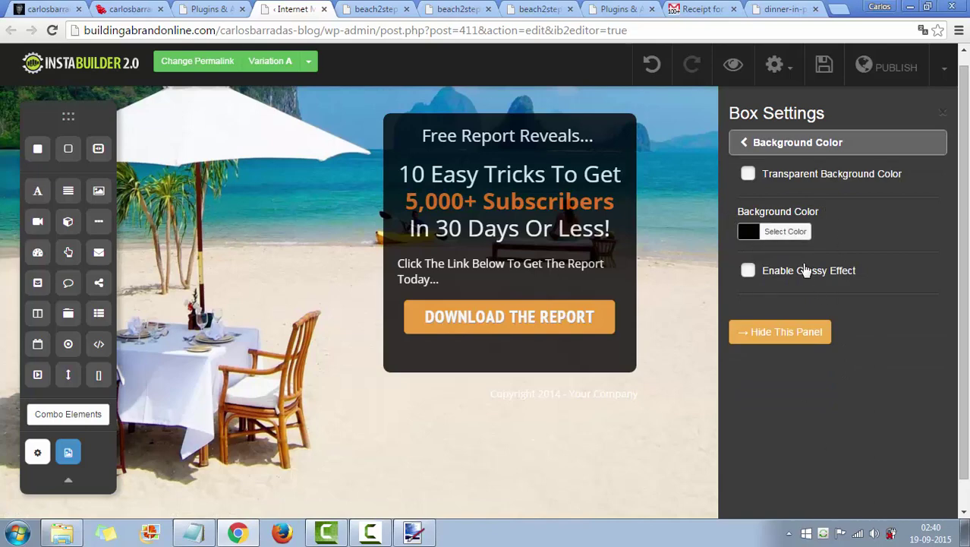
{"action": "left_click", "coordinate": [748, 174]}
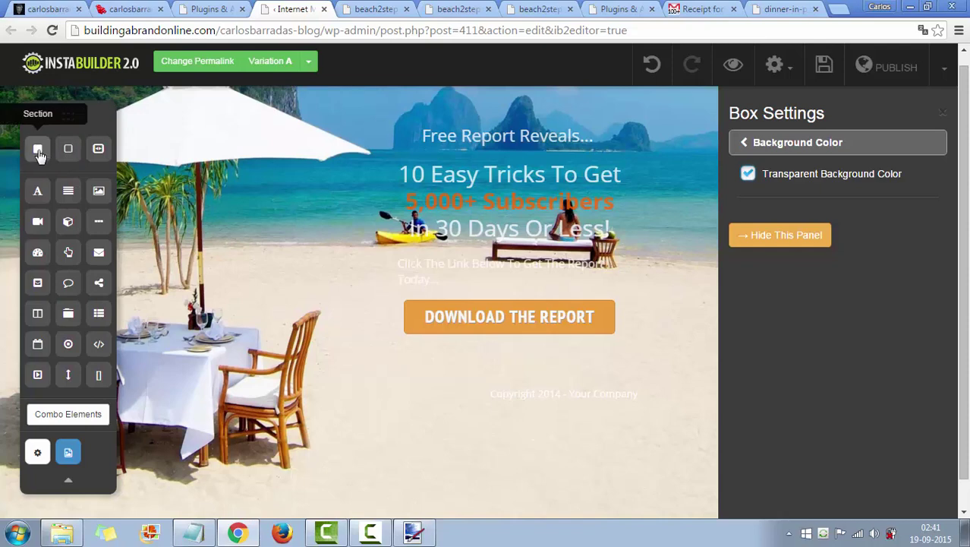
Step: Add a section above the headline inside the box and give it a transparent background color
{"action": "left_click_drag", "start_coordinate": [37, 151], "coordinate": [514, 144]}
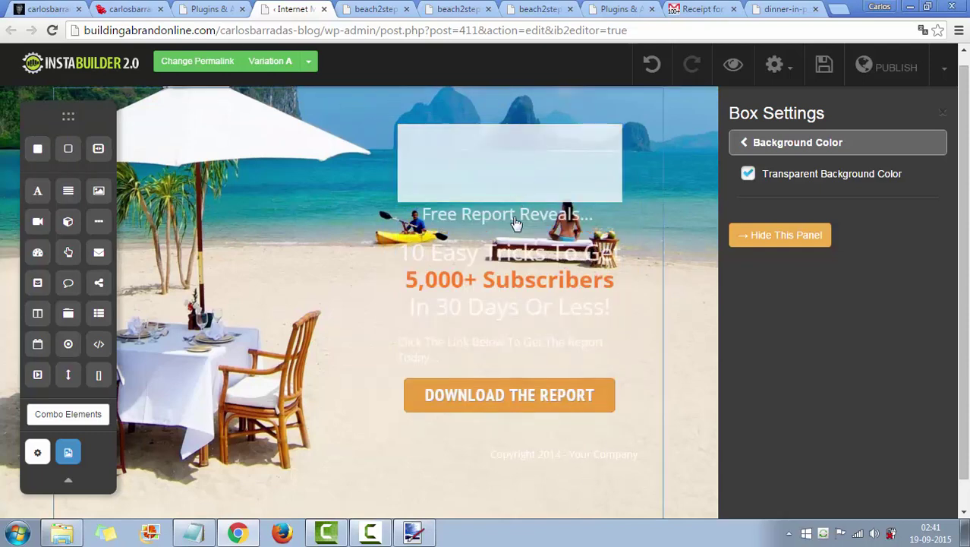
{"action": "mouse_move", "coordinate": [329, 236]}
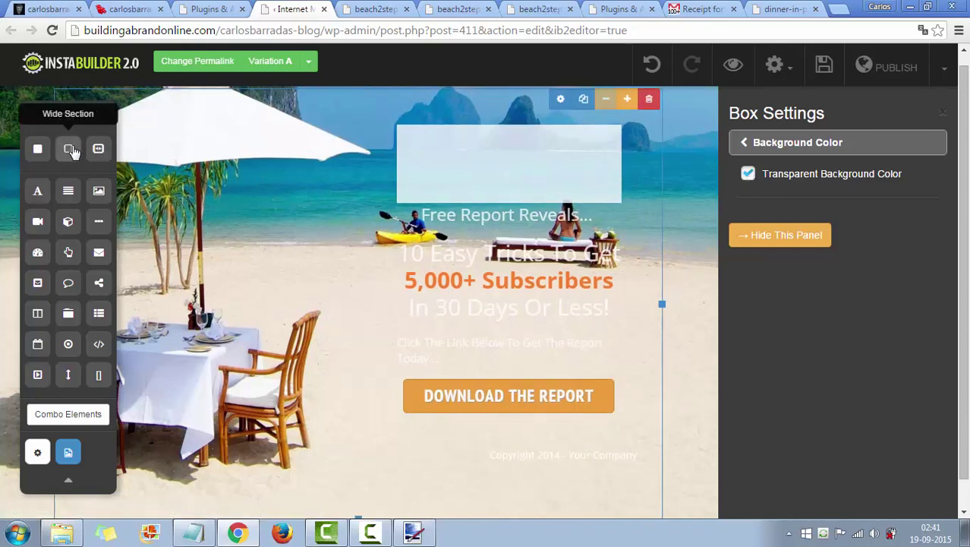
{"action": "left_click_drag", "start_coordinate": [69, 151], "coordinate": [448, 148]}
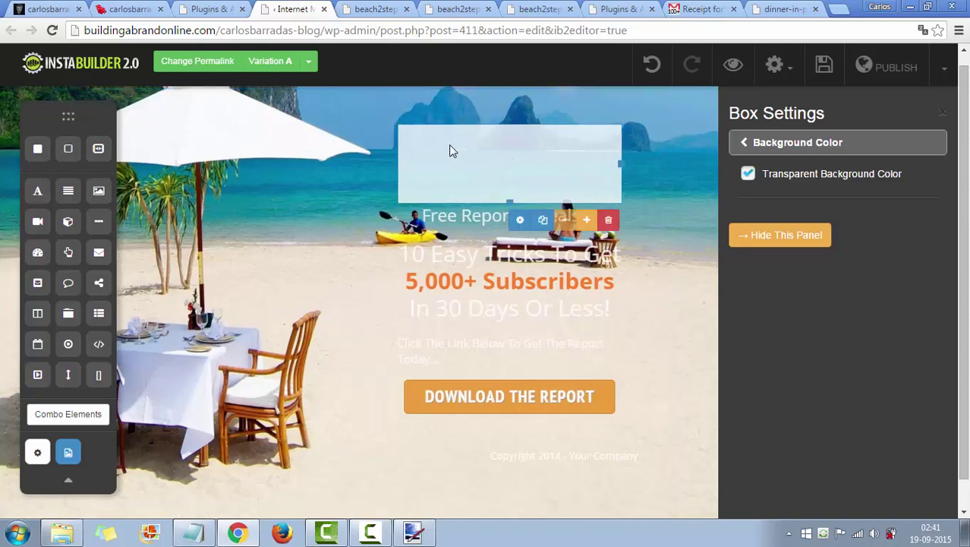
{"action": "left_click", "coordinate": [520, 220]}
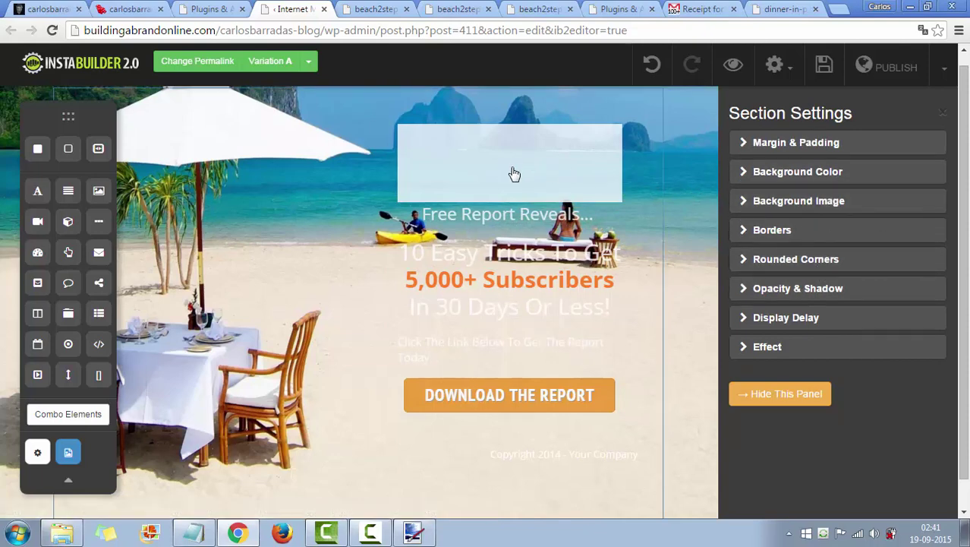
{"action": "left_click", "coordinate": [775, 174]}
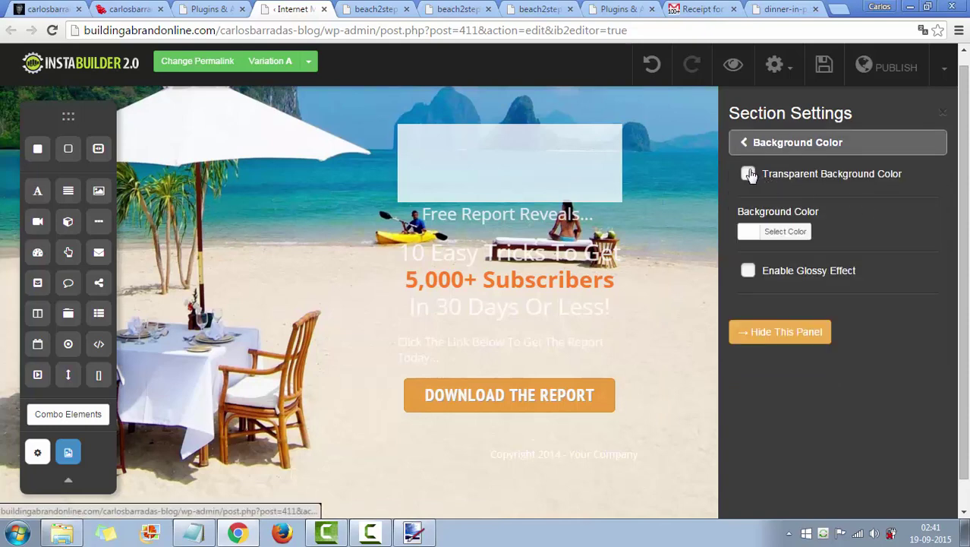
{"action": "left_click", "coordinate": [749, 174]}
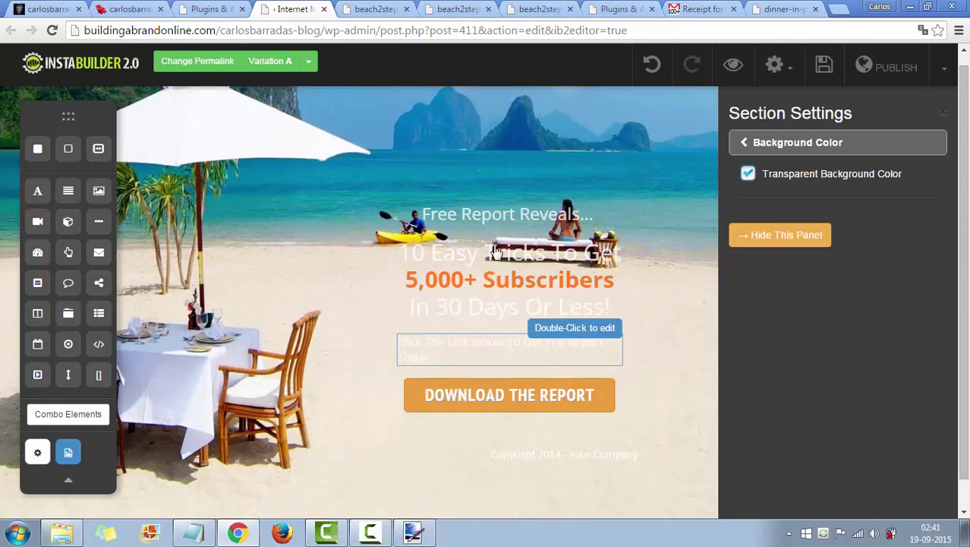
Step: Place a spacer in the transparent section and stretch the section downward to move the headline onto the sand
{"action": "mouse_move", "coordinate": [486, 165]}
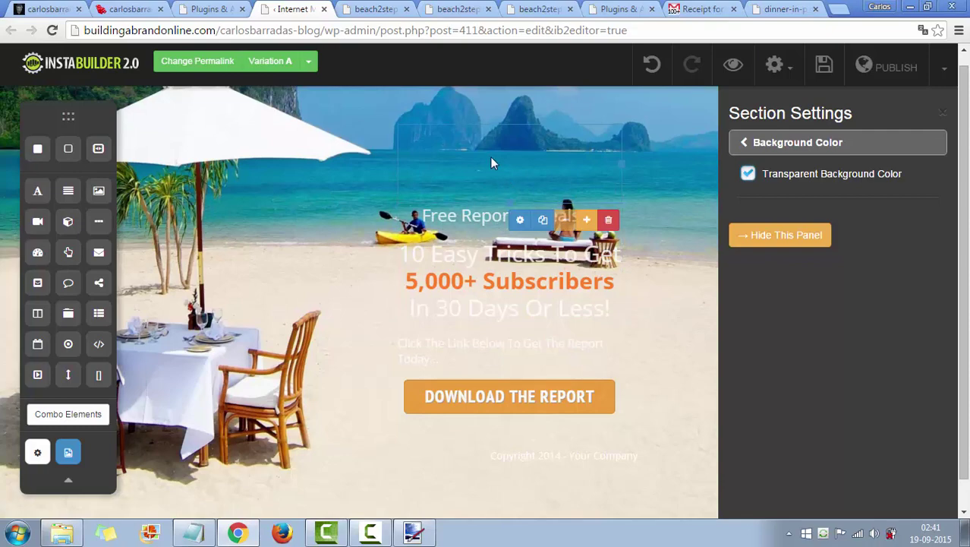
{"action": "left_click", "coordinate": [518, 224]}
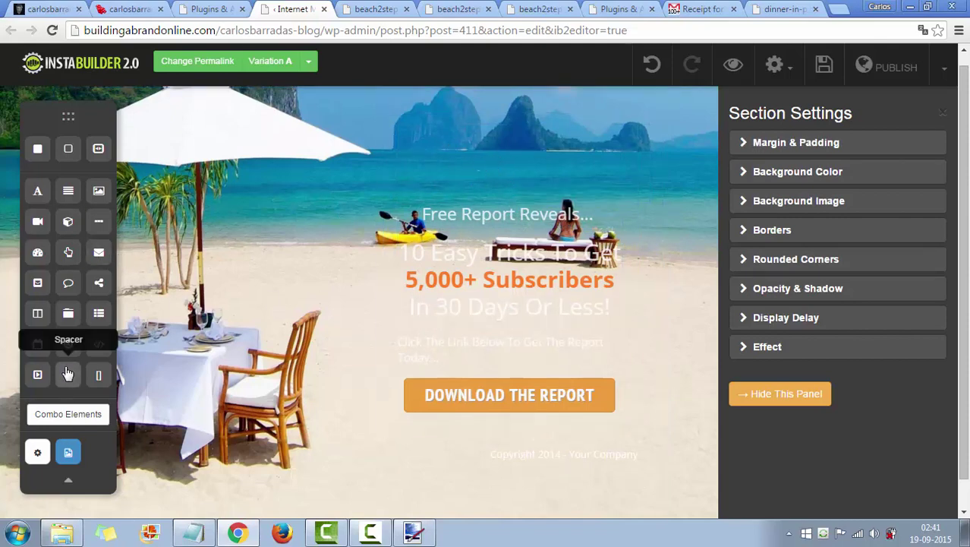
{"action": "left_click_drag", "start_coordinate": [67, 373], "coordinate": [529, 157]}
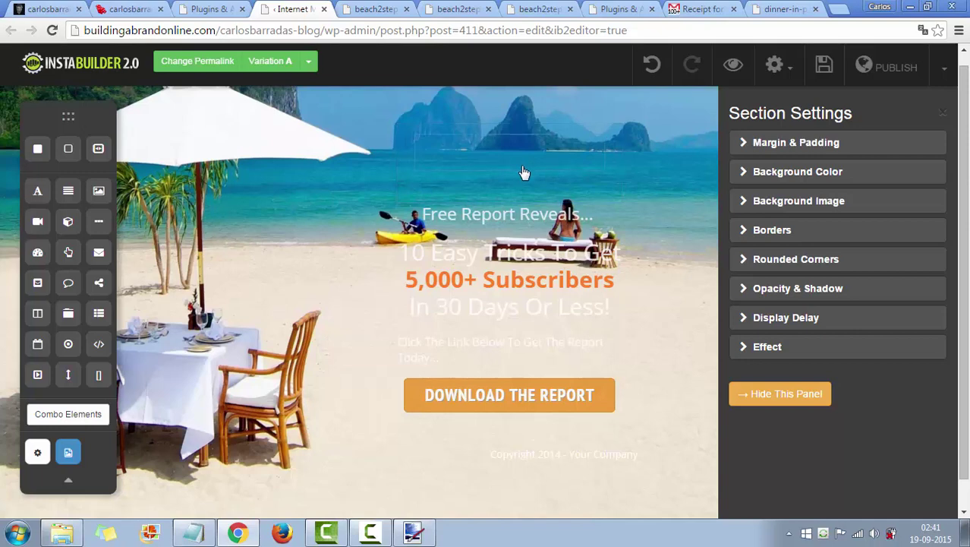
{"action": "mouse_move", "coordinate": [523, 173]}
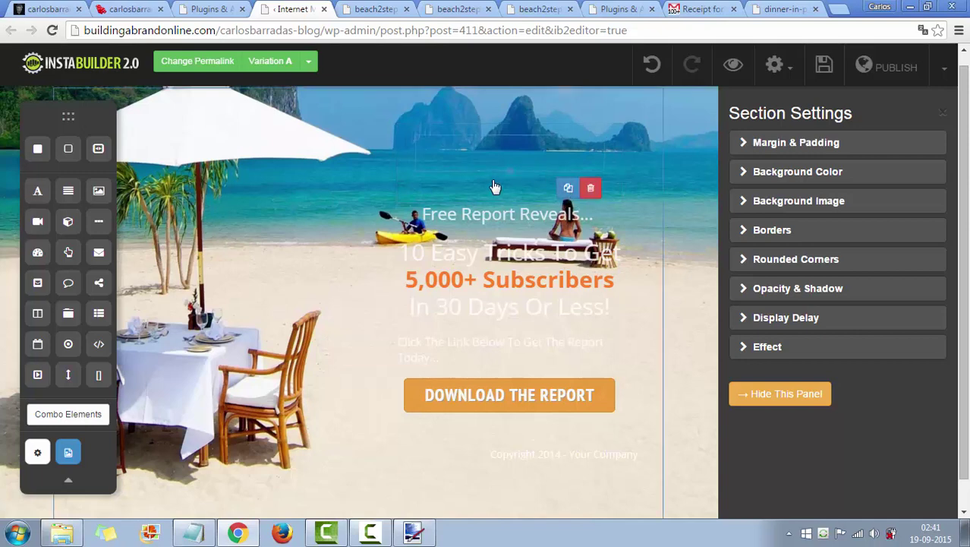
{"action": "mouse_move", "coordinate": [493, 188]}
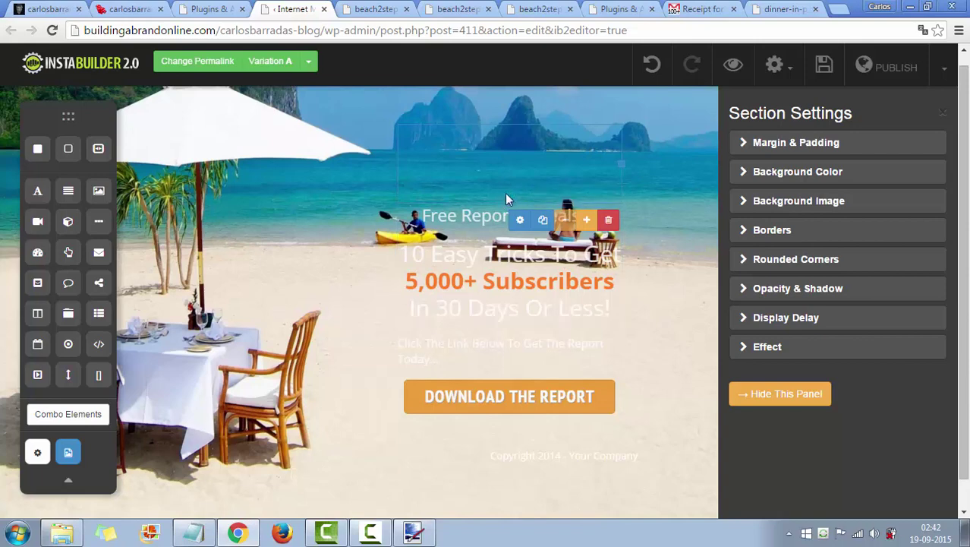
{"action": "left_click_drag", "start_coordinate": [505, 205], "coordinate": [518, 236]}
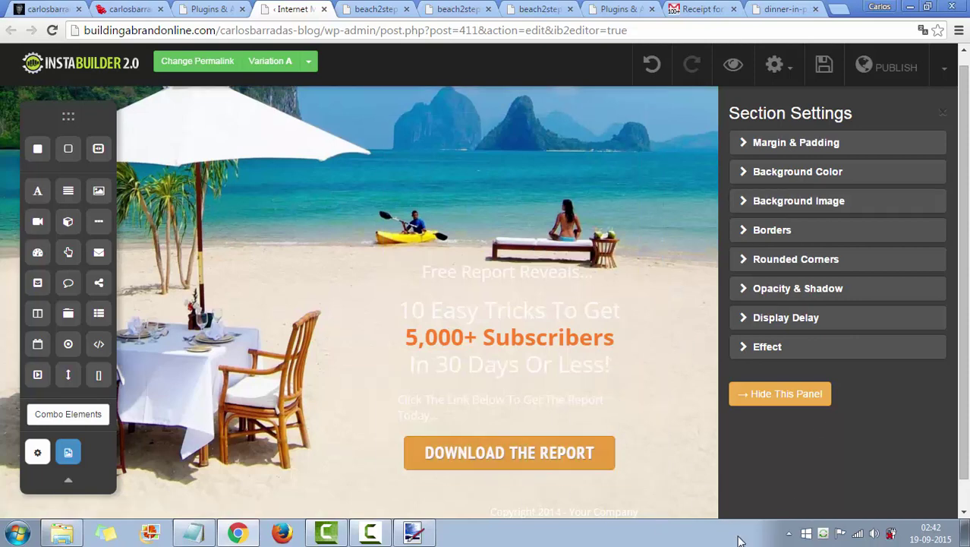
Step: Change the text color of the headline lines "Free Report Reveals..." and "10 Easy Tricks To Get" to blue
{"action": "left_click", "coordinate": [430, 274]}
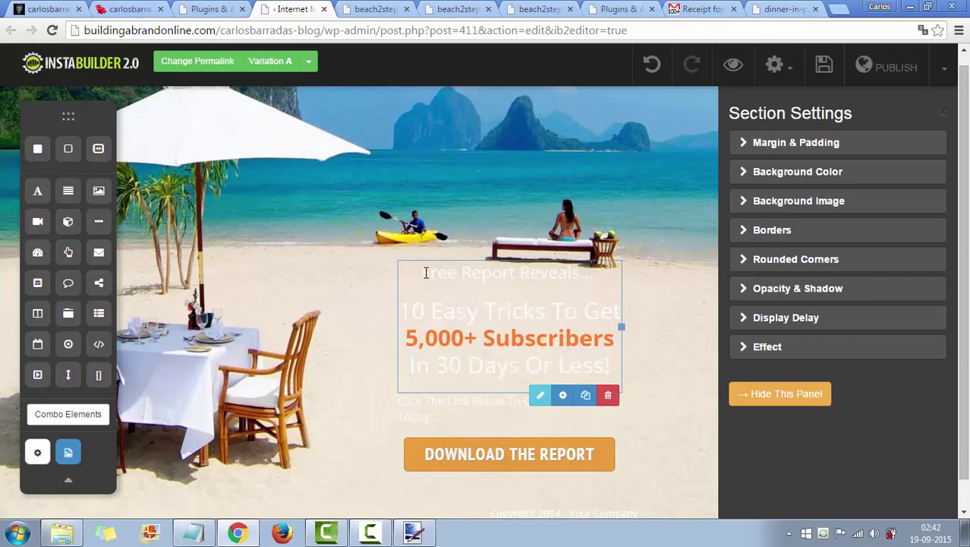
{"action": "left_click_drag", "start_coordinate": [426, 273], "coordinate": [610, 301]}
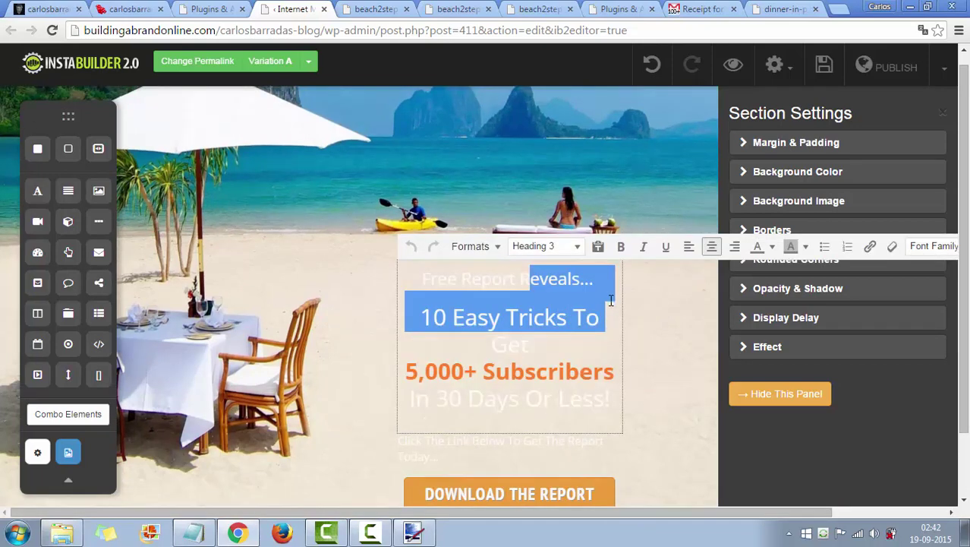
{"action": "left_click_drag", "start_coordinate": [611, 334], "coordinate": [608, 345]}
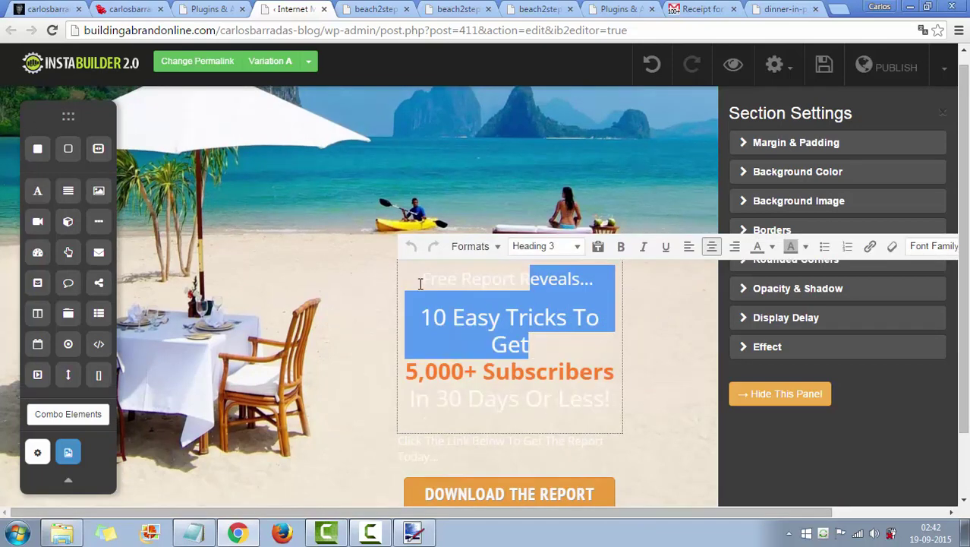
{"action": "left_click_drag", "start_coordinate": [426, 281], "coordinate": [590, 336]}
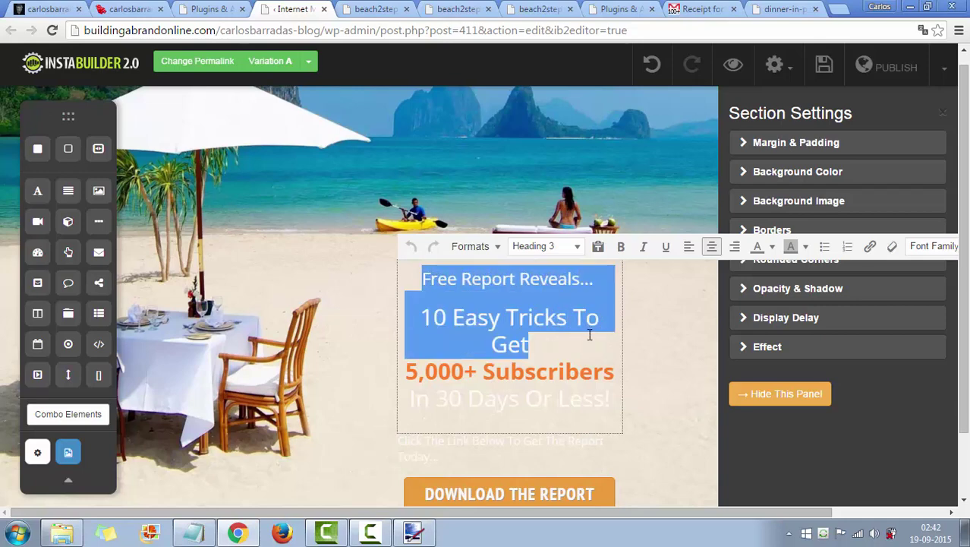
{"action": "left_click", "coordinate": [772, 248]}
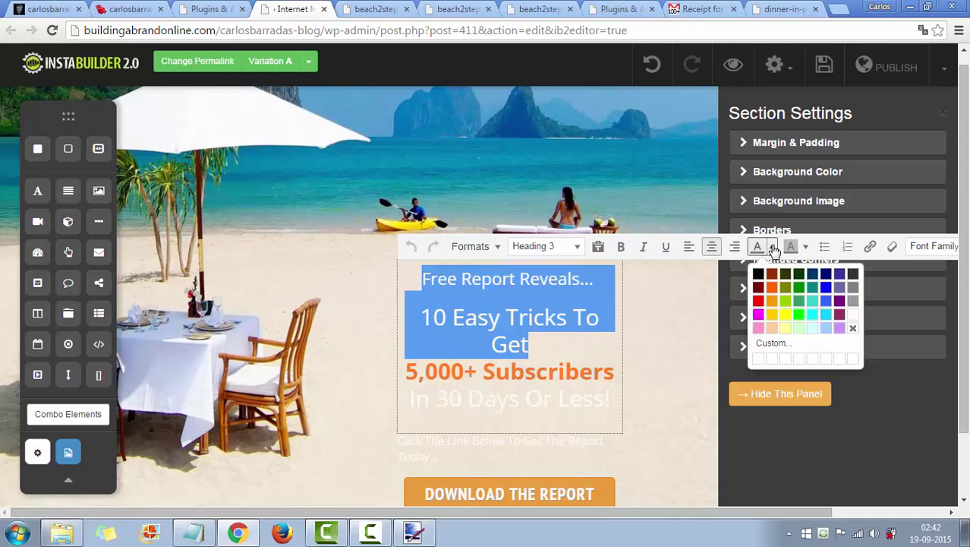
{"action": "left_click", "coordinate": [830, 303]}
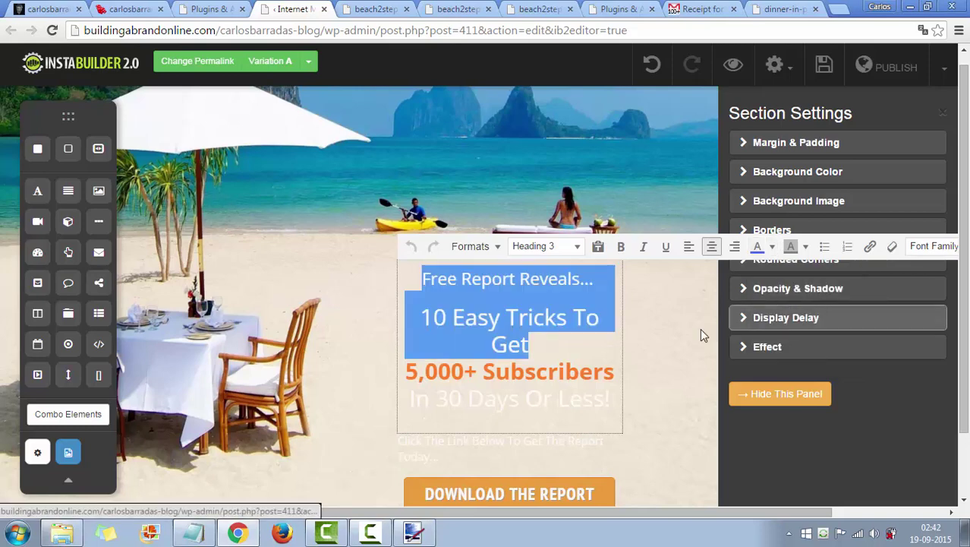
{"action": "left_click", "coordinate": [679, 330]}
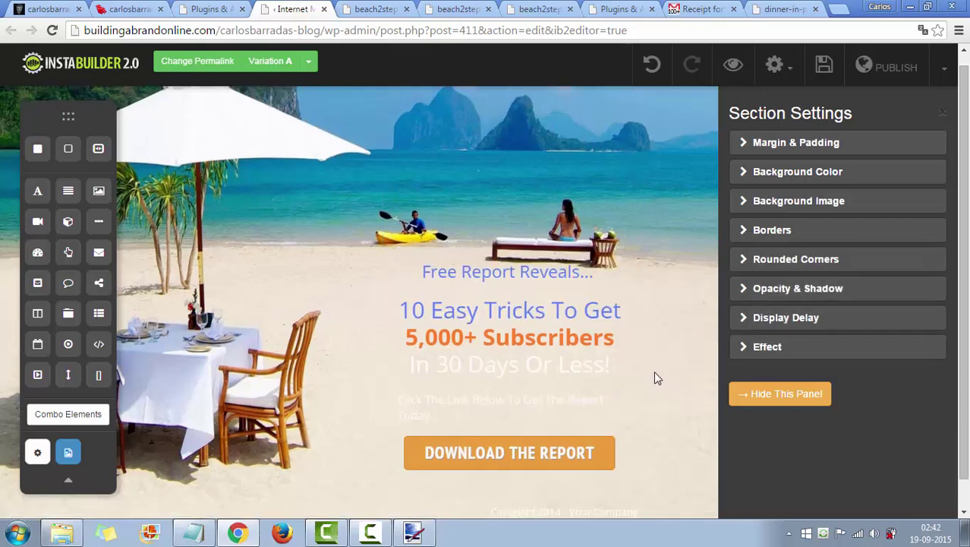
Step: Change the text color of the "Click The Link Below To Get The Report Today..." paragraph to bright green
{"action": "left_click", "coordinate": [429, 406]}
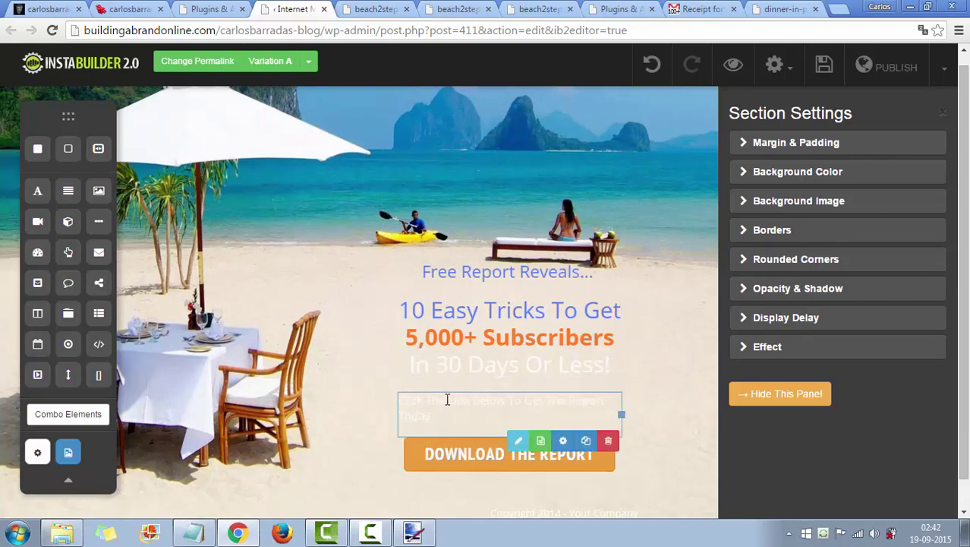
{"action": "left_click", "coordinate": [520, 442]}
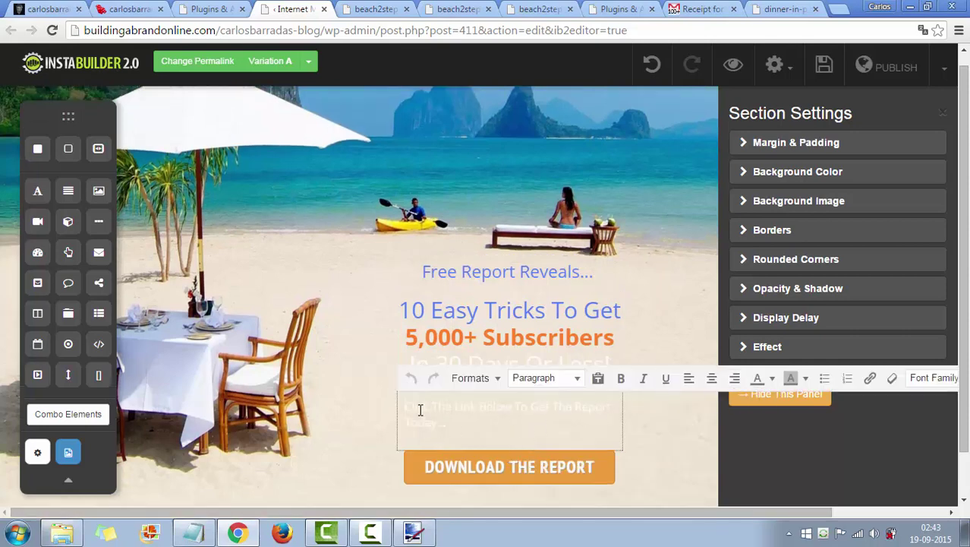
{"action": "left_click_drag", "start_coordinate": [407, 408], "coordinate": [542, 432]}
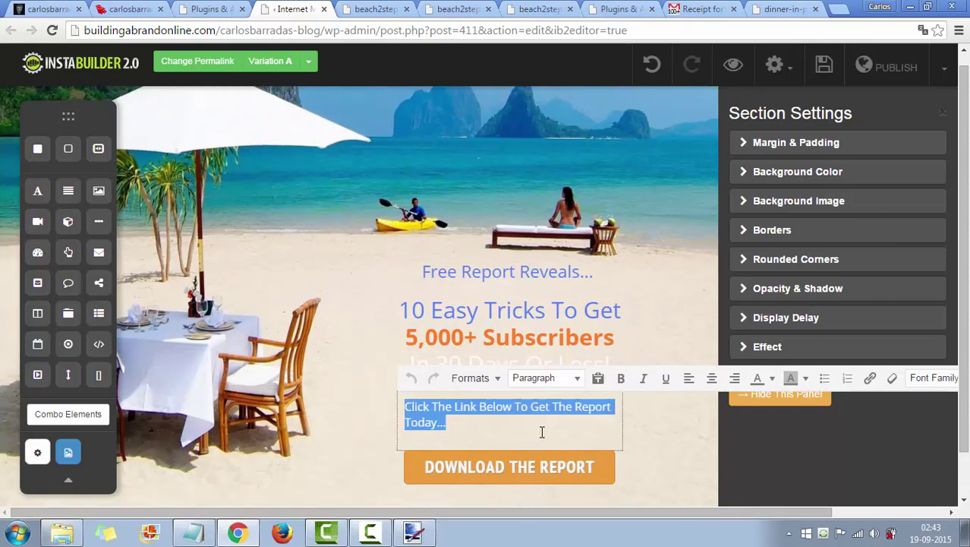
{"action": "left_click", "coordinate": [772, 381]}
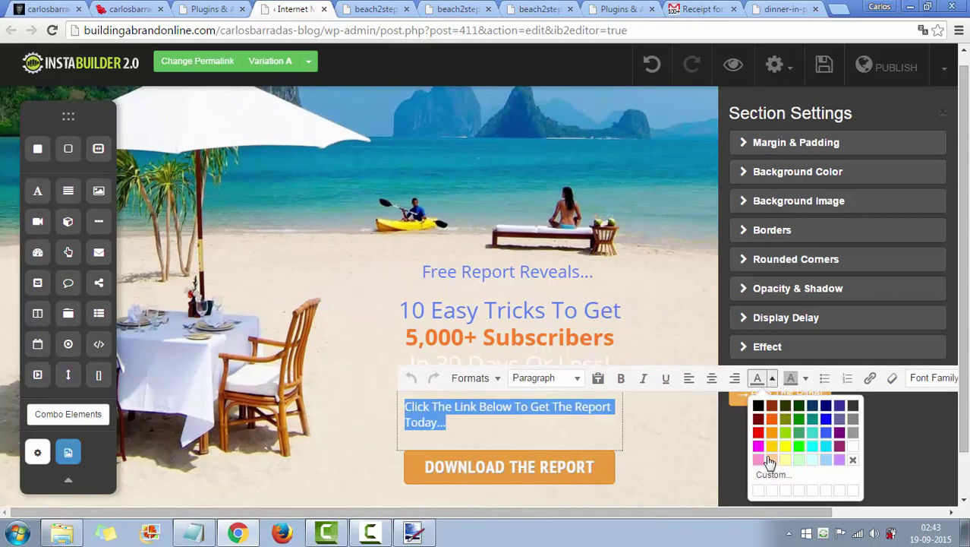
{"action": "left_click", "coordinate": [799, 447]}
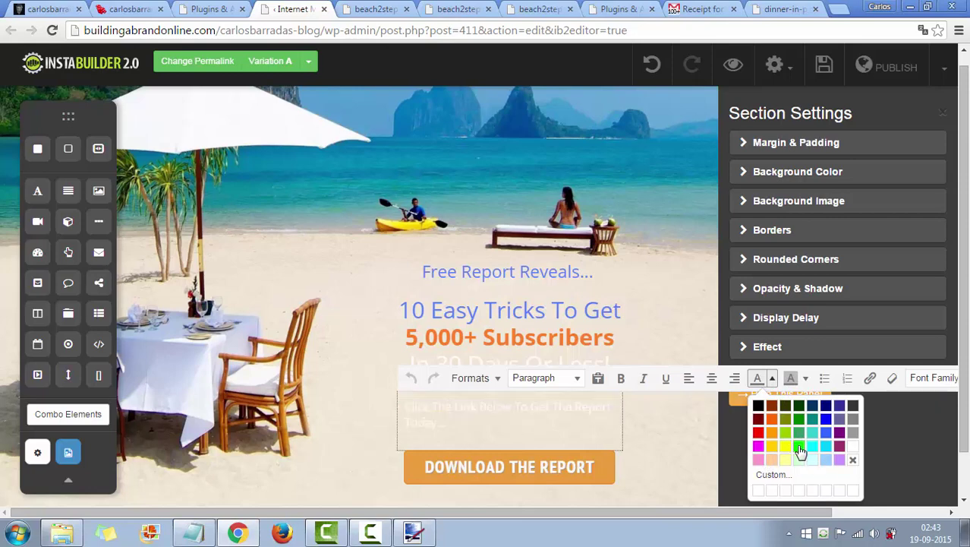
{"action": "left_click", "coordinate": [677, 445]}
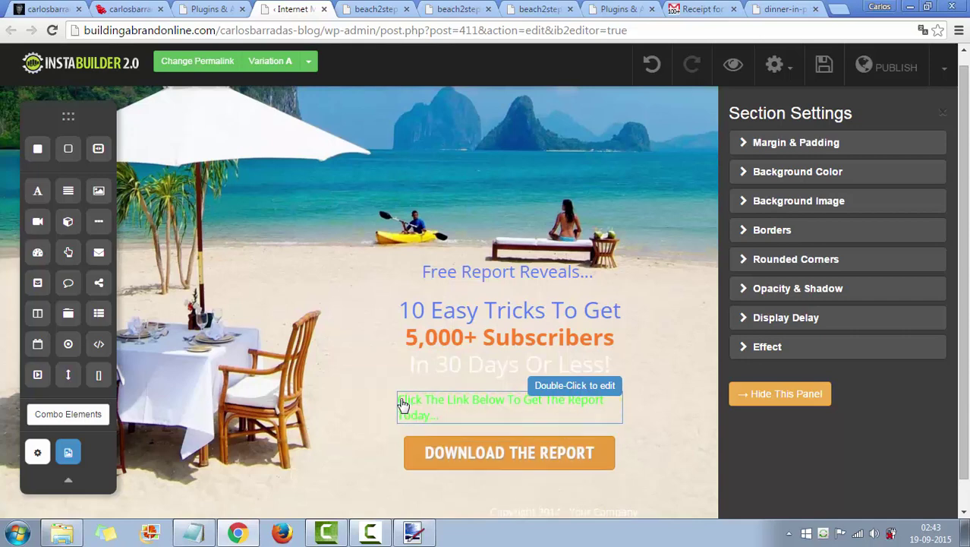
Step: Recolor the "Click The Link Below To Get The Report Today..." paragraph red
{"action": "left_click", "coordinate": [447, 418]}
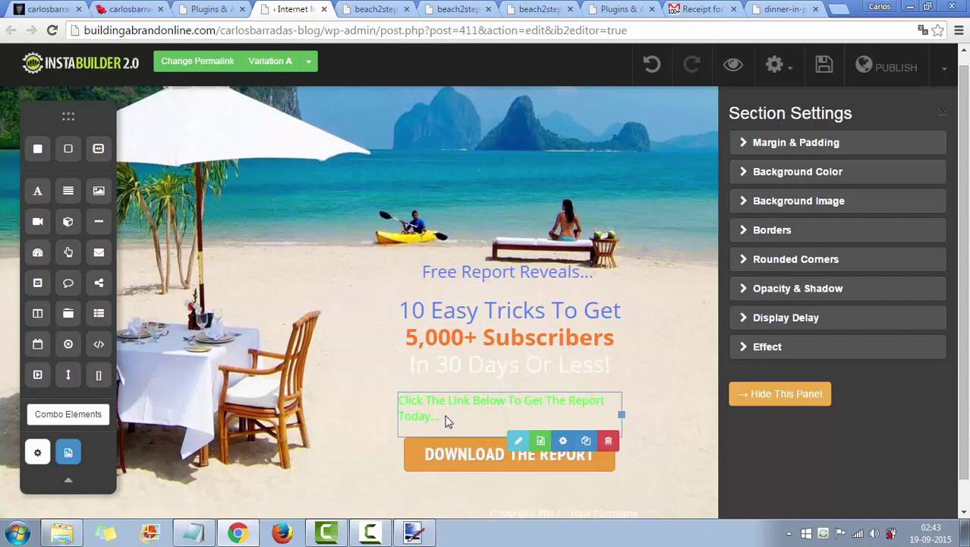
{"action": "mouse_move", "coordinate": [519, 456]}
{"action": "double_click", "coordinate": [450, 423]}
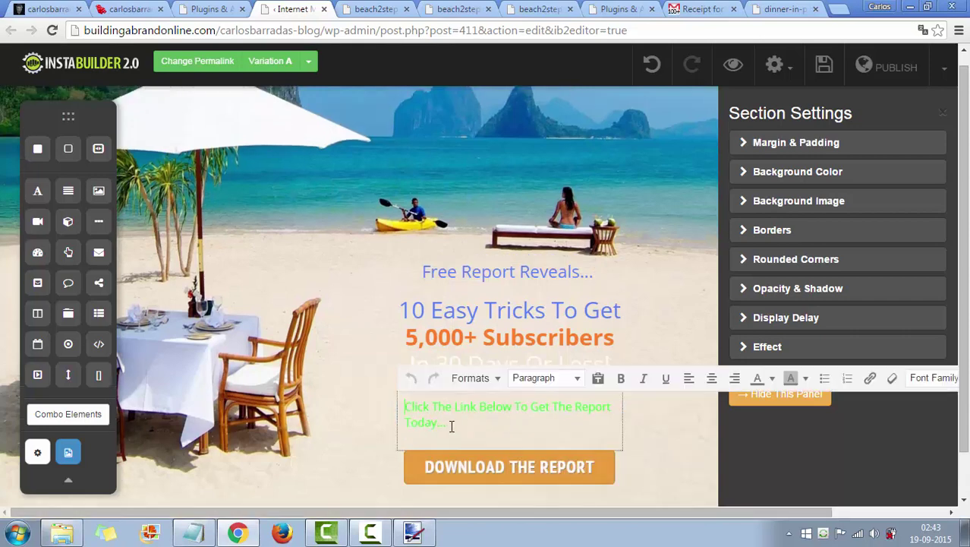
{"action": "left_click_drag", "start_coordinate": [450, 422], "coordinate": [408, 410]}
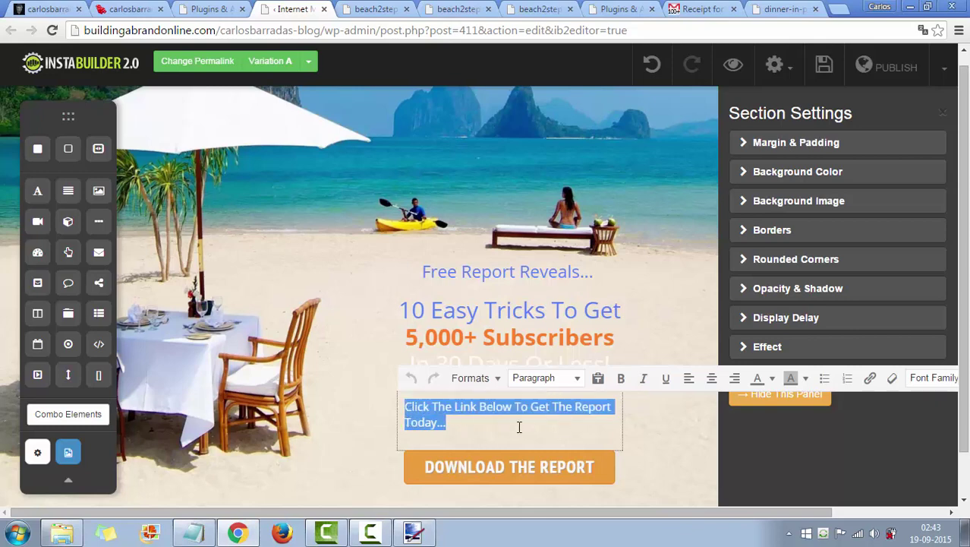
{"action": "left_click", "coordinate": [772, 379]}
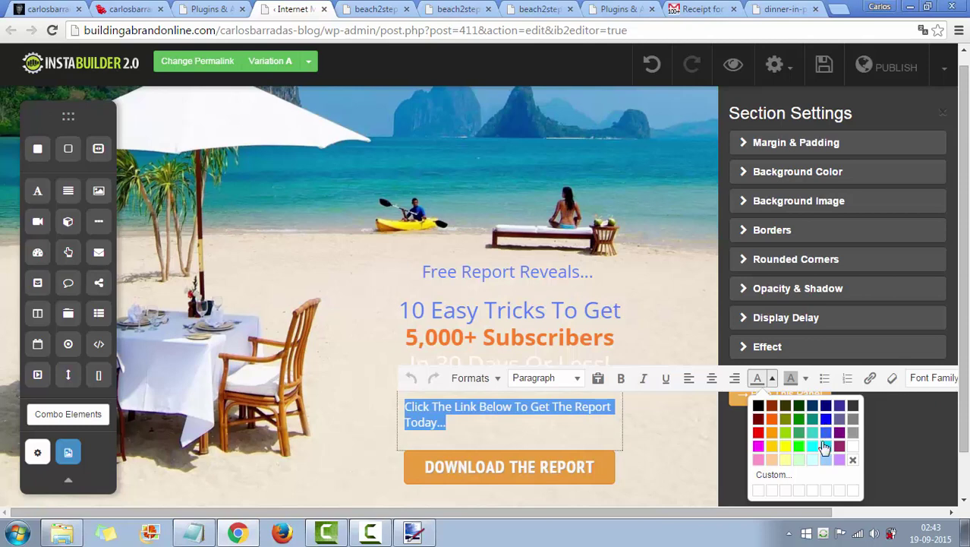
{"action": "left_click", "coordinate": [759, 434]}
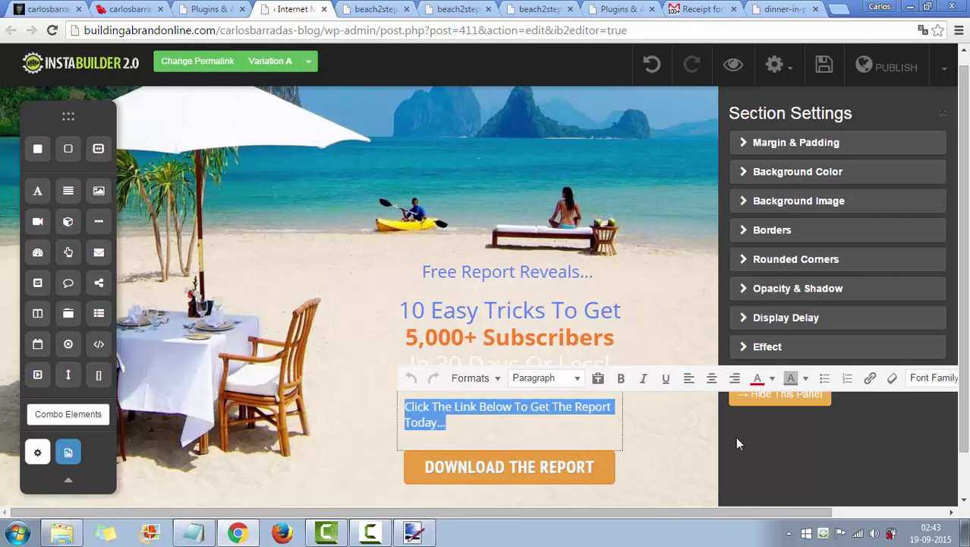
{"action": "left_click", "coordinate": [659, 435]}
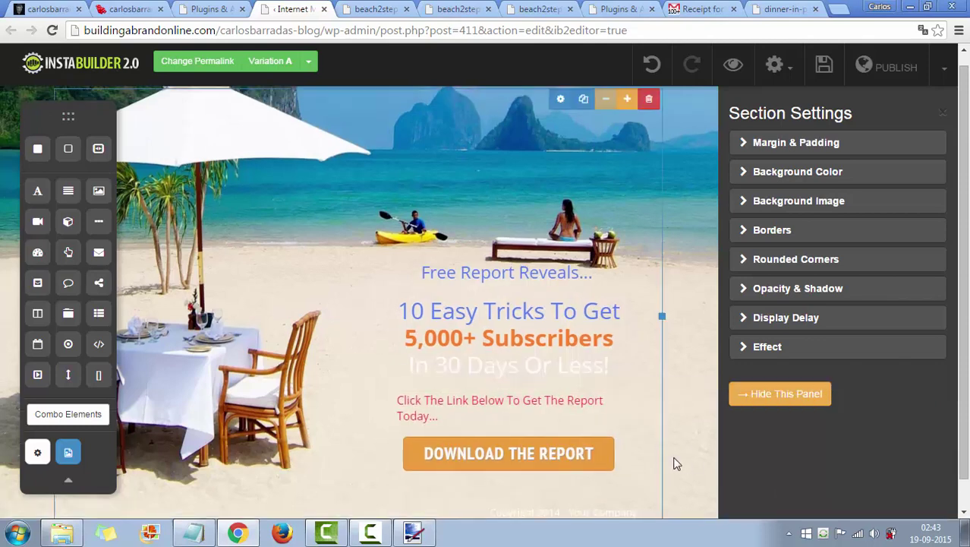
{"action": "left_click", "coordinate": [416, 366]}
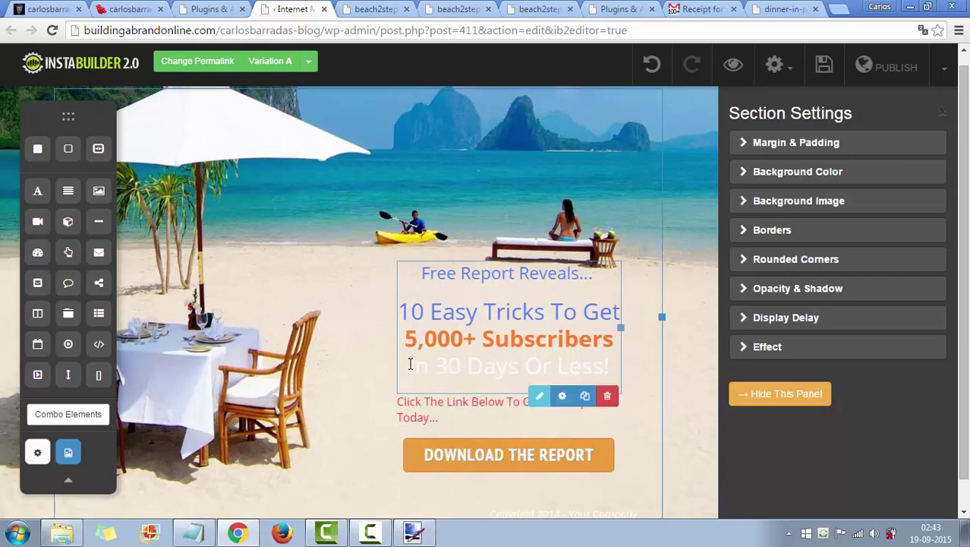
{"action": "mouse_move", "coordinate": [410, 364]}
{"action": "left_mouse_down"}
{"action": "mouse_move", "coordinate": [463, 366]}
{"action": "mouse_move", "coordinate": [410, 364]}
{"action": "left_mouse_up"}
{"action": "mouse_move", "coordinate": [609, 365]}
{"action": "left_mouse_down"}
{"action": "mouse_move", "coordinate": [563, 366]}
{"action": "mouse_move", "coordinate": [617, 368]}
{"action": "left_mouse_up"}
{"action": "left_click", "coordinate": [541, 398]}
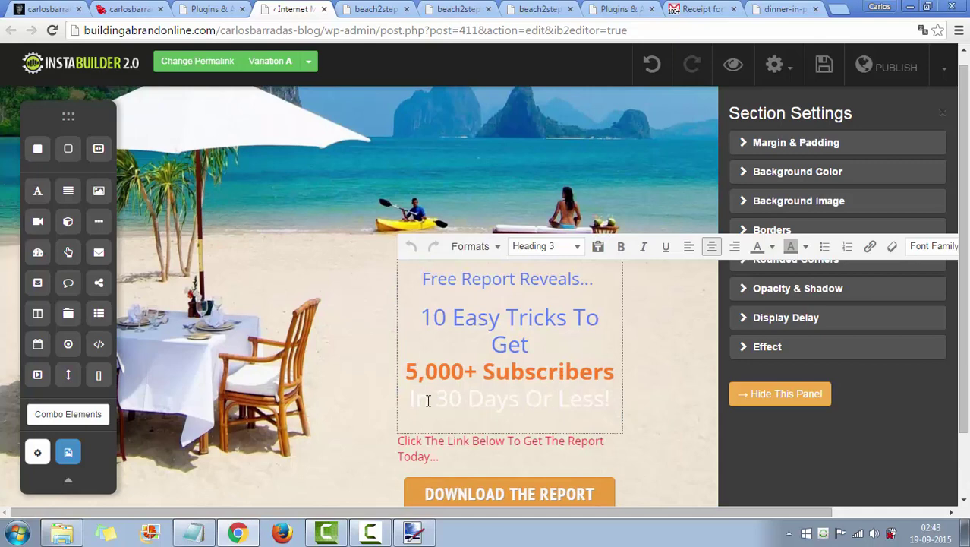
{"action": "left_click_drag", "start_coordinate": [410, 401], "coordinate": [633, 395]}
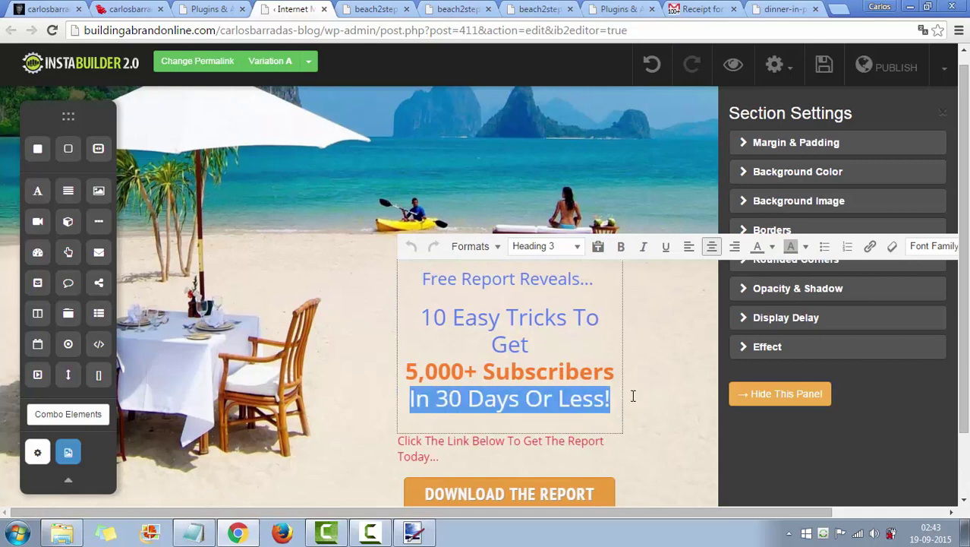
{"action": "left_click", "coordinate": [670, 322]}
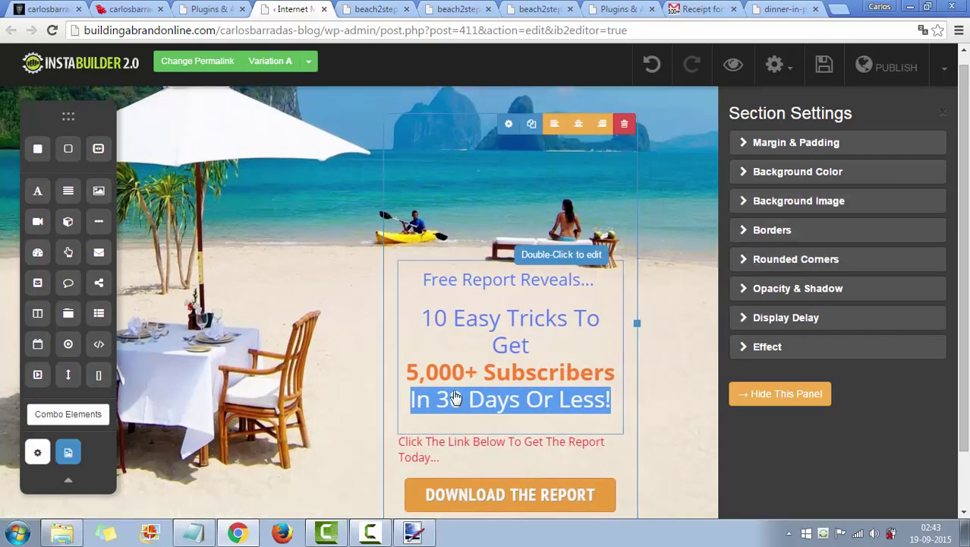
Step: Change the text color of the headline line "In 30 Days Or Less!" to red
{"action": "left_click", "coordinate": [419, 406]}
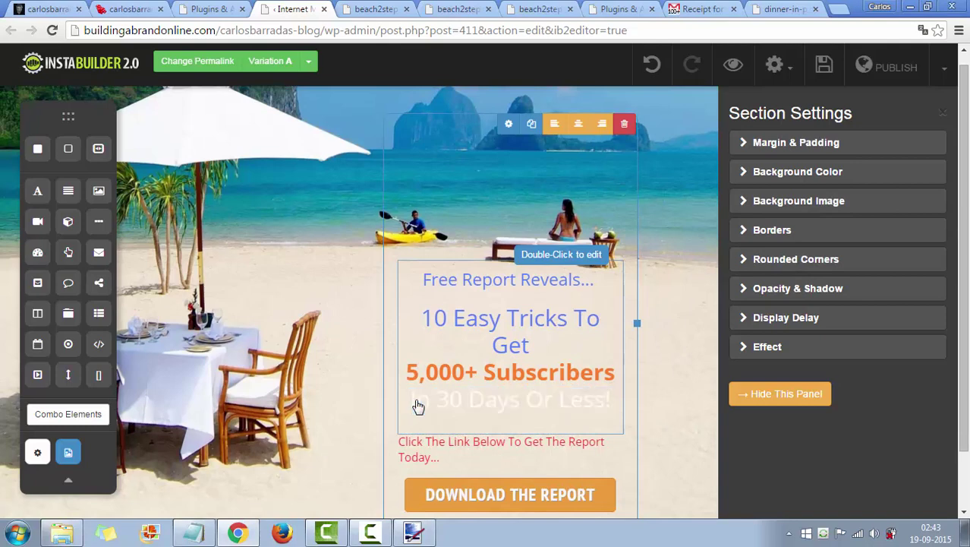
{"action": "double_click", "coordinate": [416, 404]}
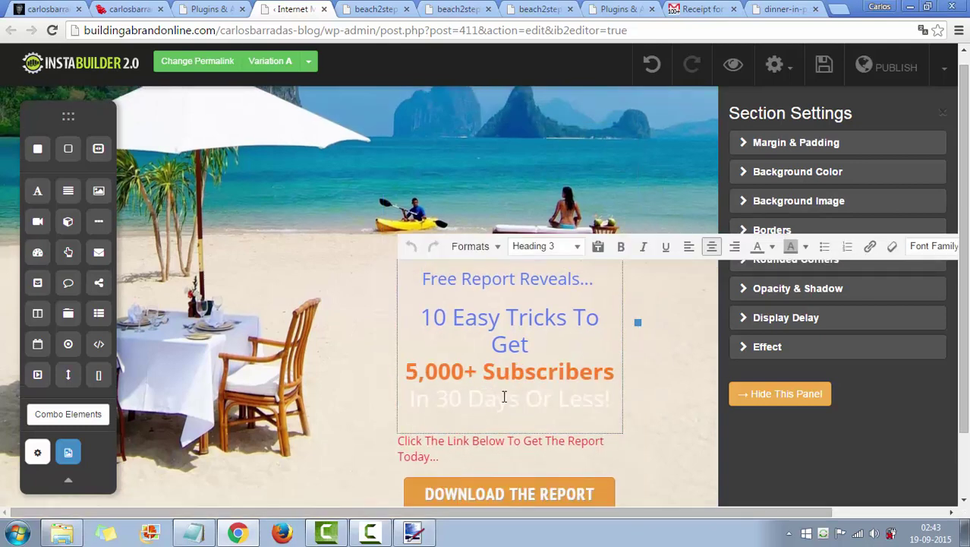
{"action": "left_click_drag", "start_coordinate": [411, 403], "coordinate": [608, 399]}
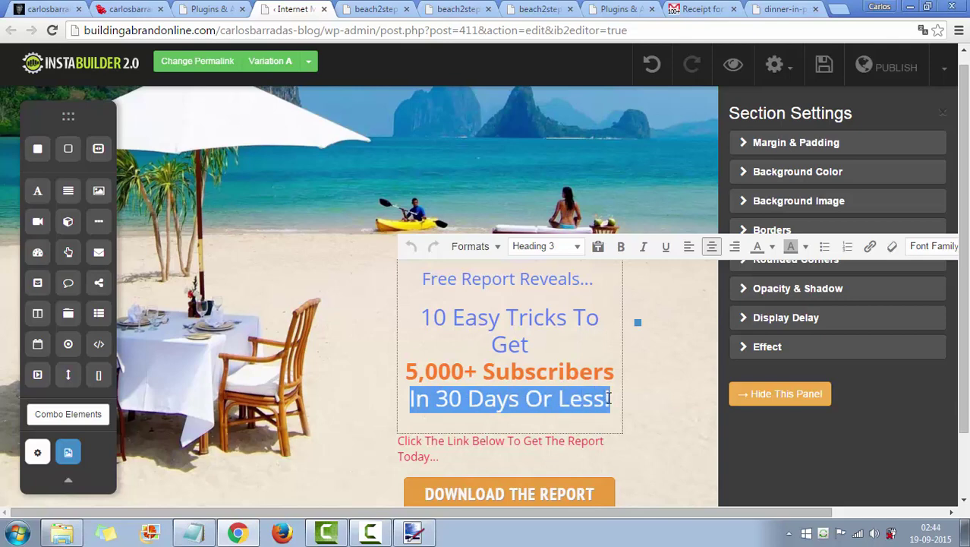
{"action": "left_click", "coordinate": [772, 246]}
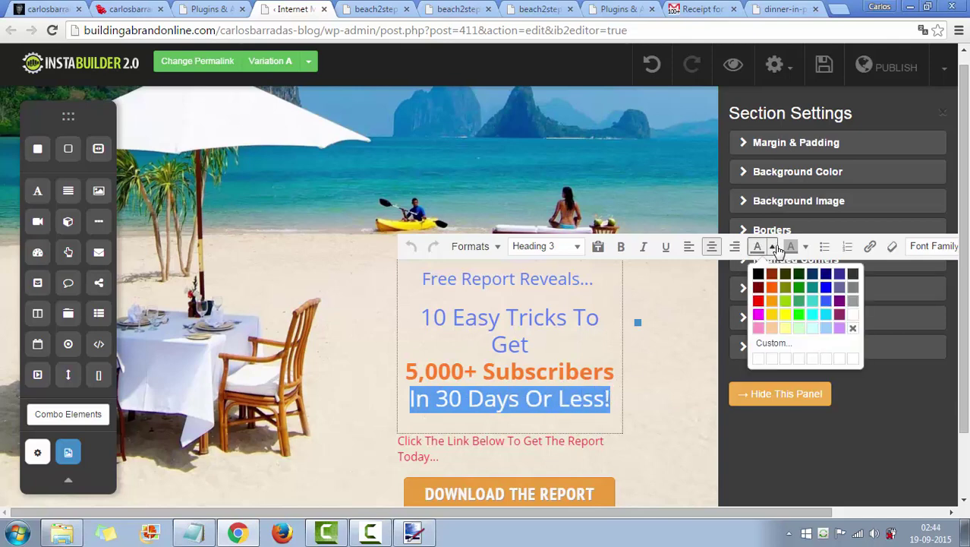
{"action": "left_click", "coordinate": [760, 301]}
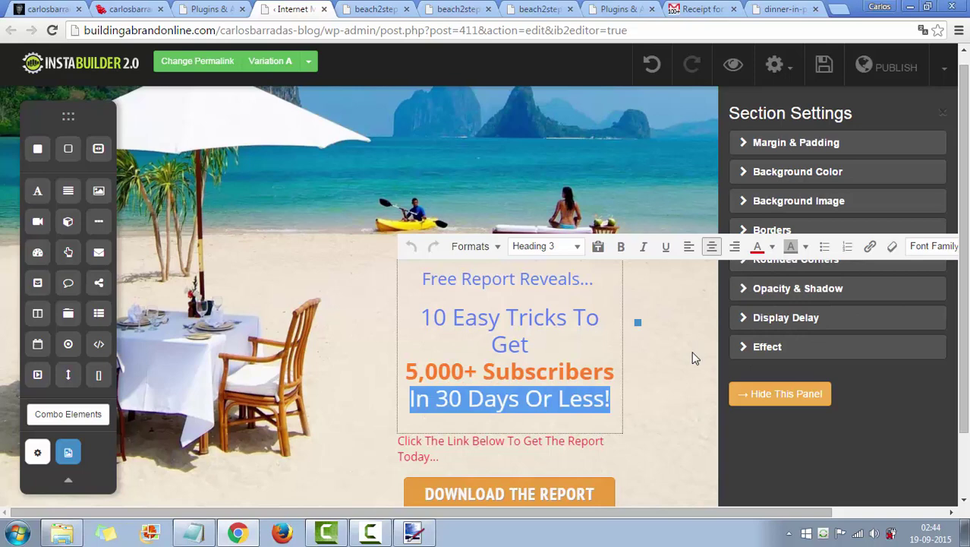
{"action": "left_click", "coordinate": [668, 384]}
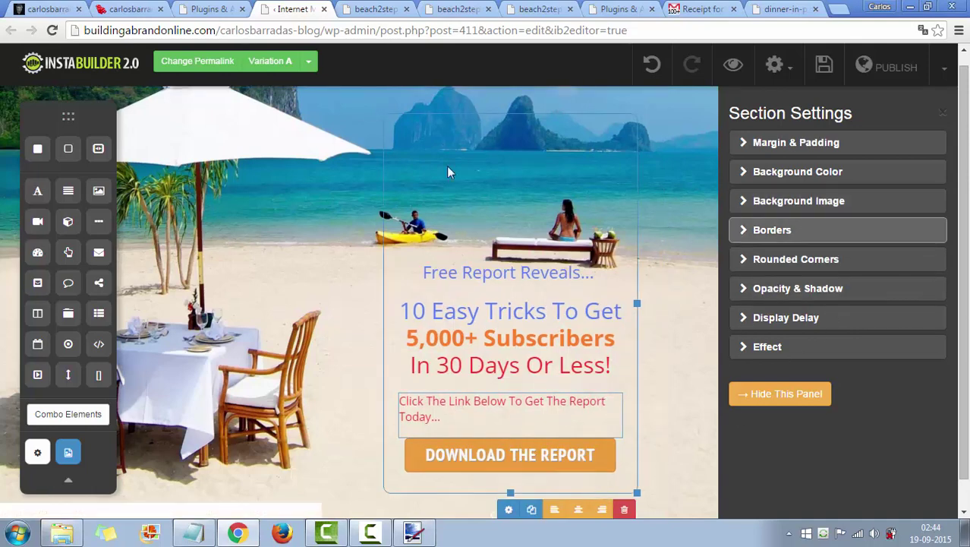
Step: Try the background color #d5bdbd on the section above the headline and return it to a transparent background
{"action": "left_click", "coordinate": [800, 175]}
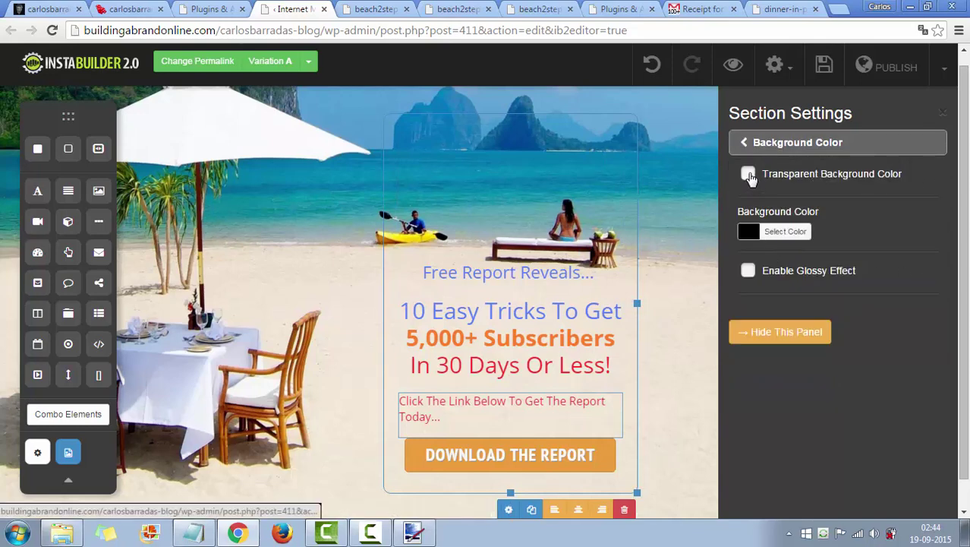
{"action": "left_click", "coordinate": [749, 234]}
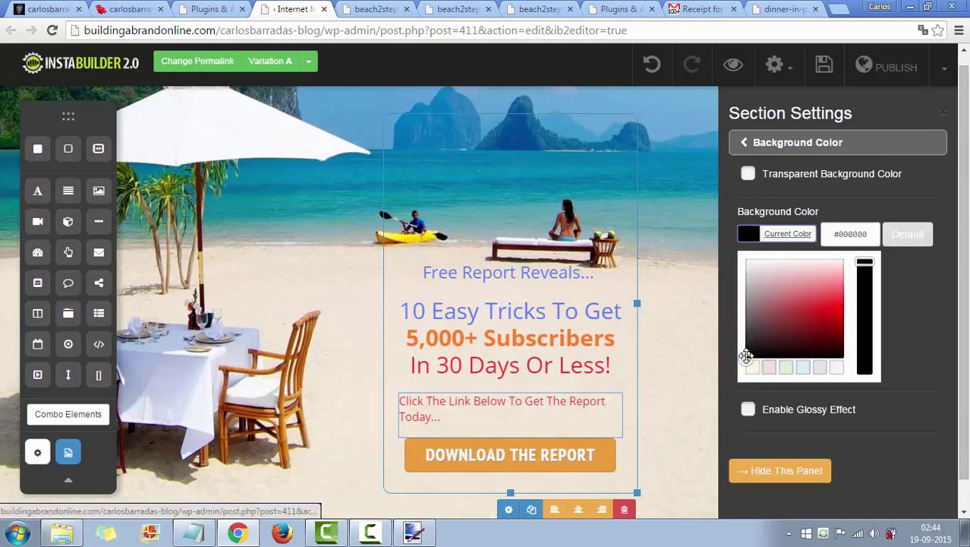
{"action": "mouse_move", "coordinate": [760, 271]}
{"action": "left_mouse_down"}
{"action": "mouse_move", "coordinate": [769, 333]}
{"action": "mouse_move", "coordinate": [769, 280]}
{"action": "left_mouse_up"}
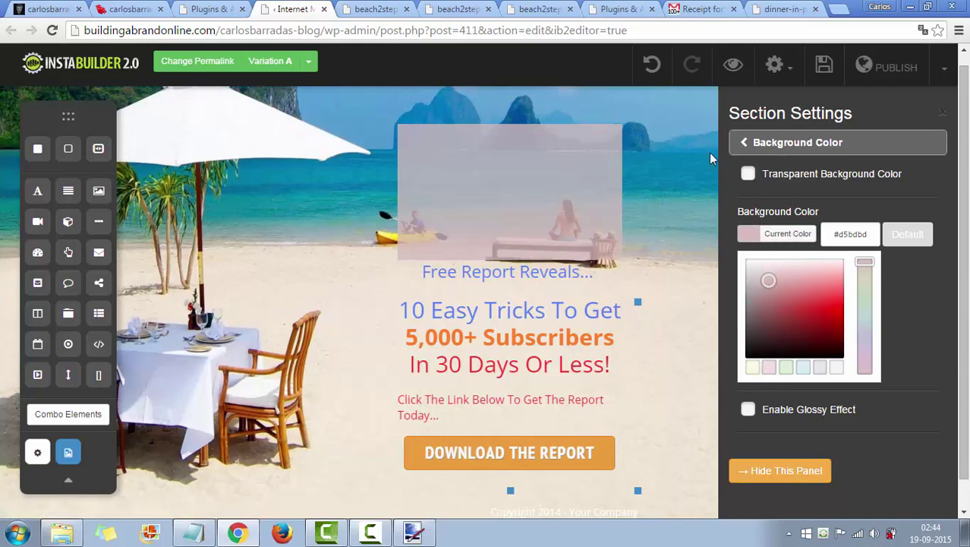
{"action": "left_click", "coordinate": [748, 175]}
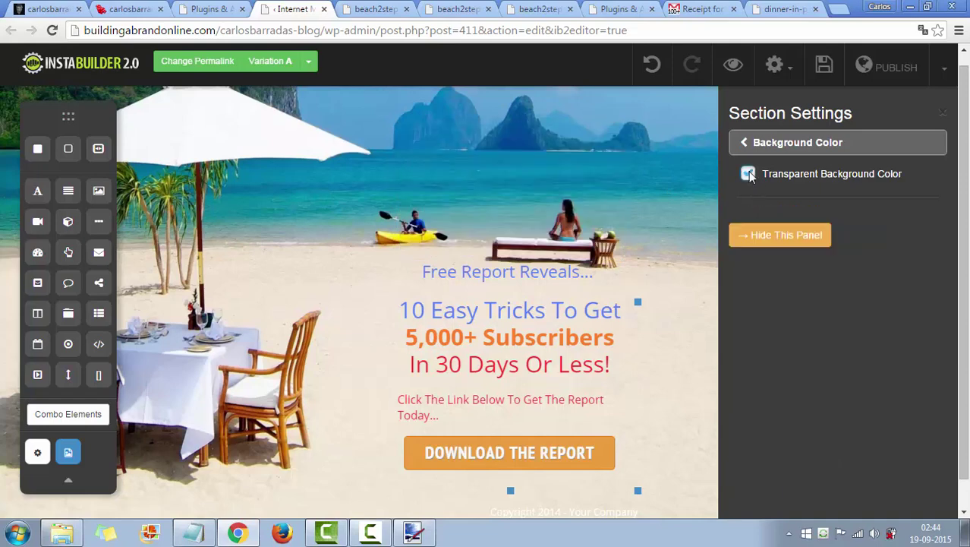
{"action": "double_click", "coordinate": [574, 341]}
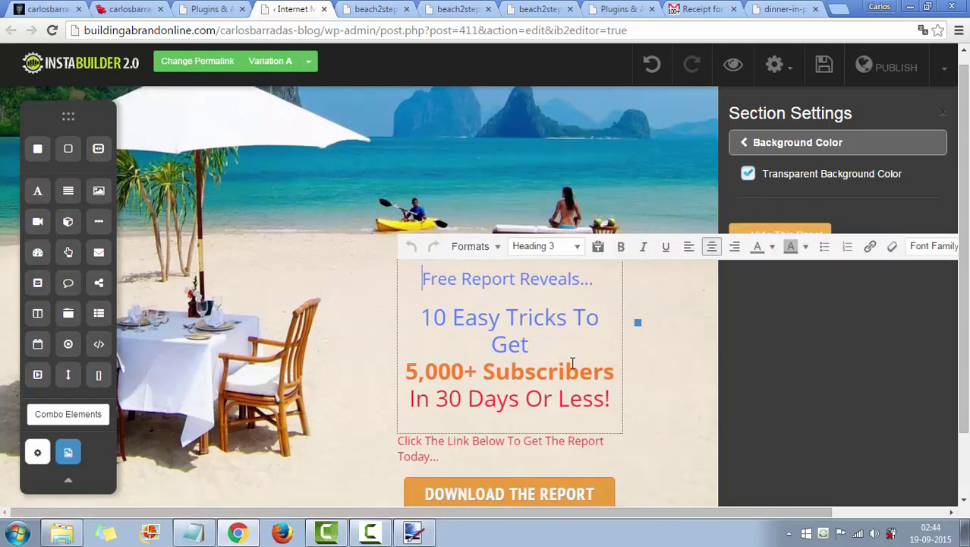
{"action": "left_click", "coordinate": [635, 364]}
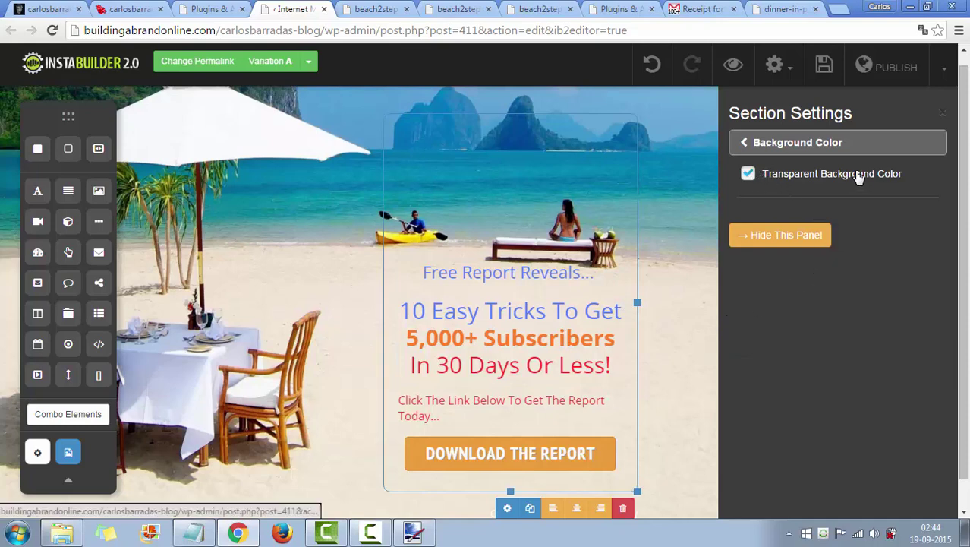
Step: Try the background color #f8f6f6 on the section above the headline, switching its transparent background on and off
{"action": "left_click", "coordinate": [816, 173]}
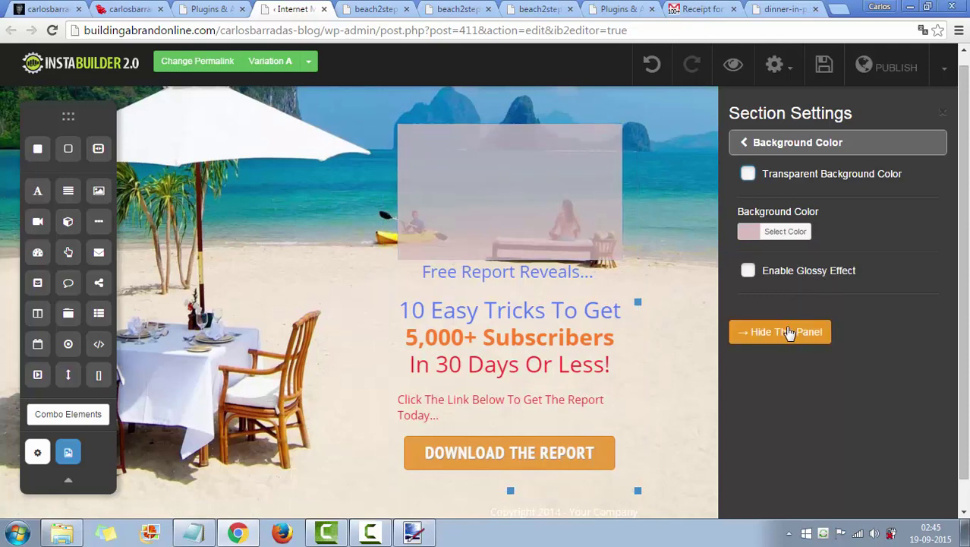
{"action": "left_click", "coordinate": [758, 231]}
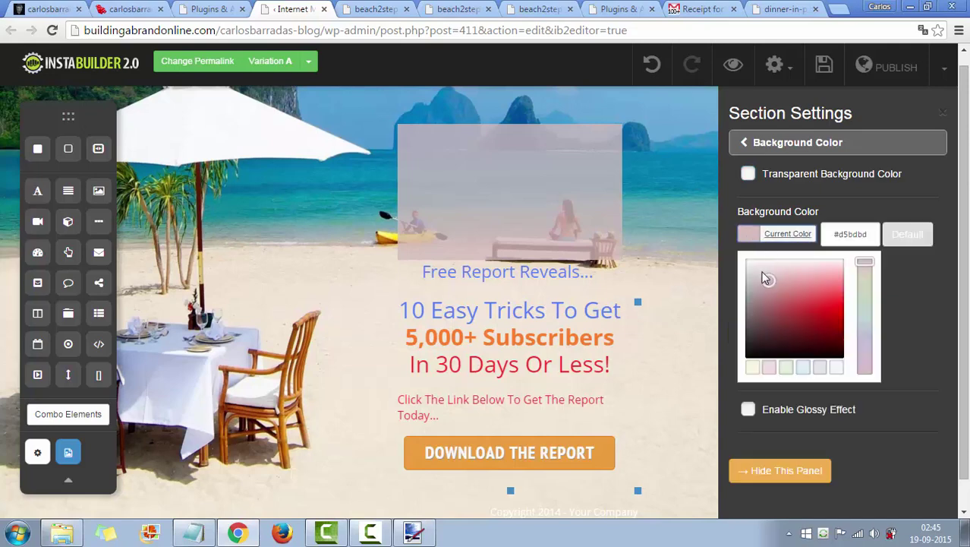
{"action": "mouse_move", "coordinate": [766, 280]}
{"action": "left_mouse_down"}
{"action": "mouse_move", "coordinate": [759, 267]}
{"action": "mouse_move", "coordinate": [776, 354]}
{"action": "left_mouse_up"}
{"action": "mouse_move", "coordinate": [754, 318]}
{"action": "left_mouse_down"}
{"action": "mouse_move", "coordinate": [751, 265]}
{"action": "mouse_move", "coordinate": [760, 260]}
{"action": "left_mouse_up"}
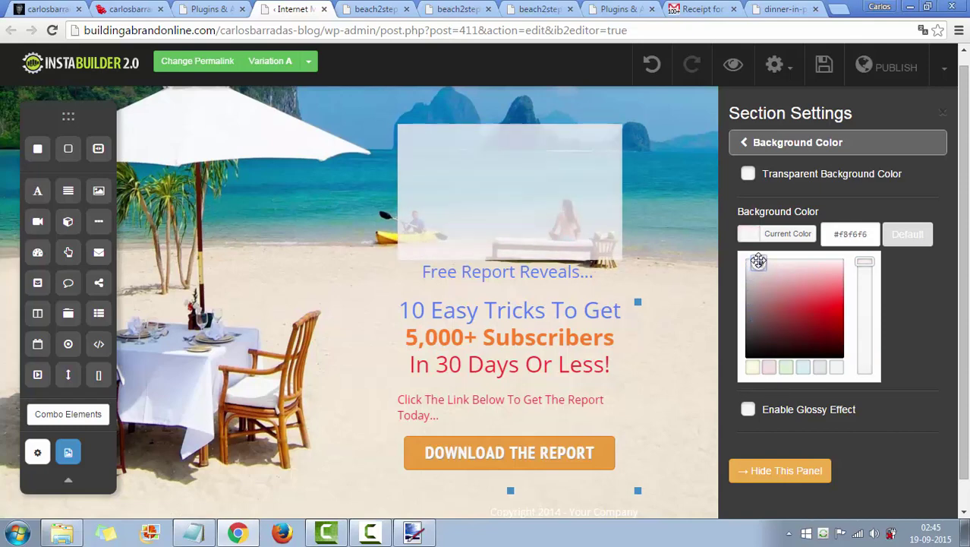
{"action": "left_click", "coordinate": [748, 174]}
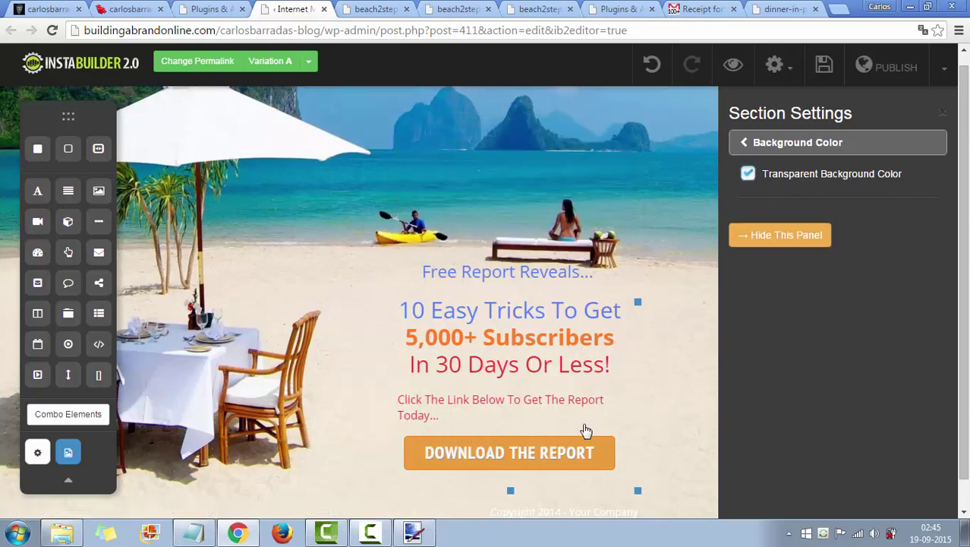
{"action": "left_click", "coordinate": [611, 362]}
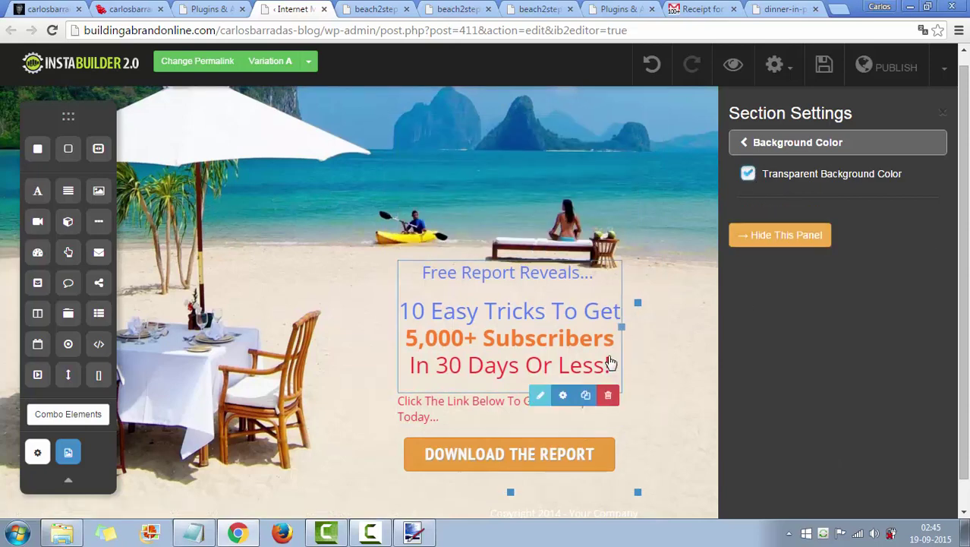
{"action": "left_click", "coordinate": [748, 176]}
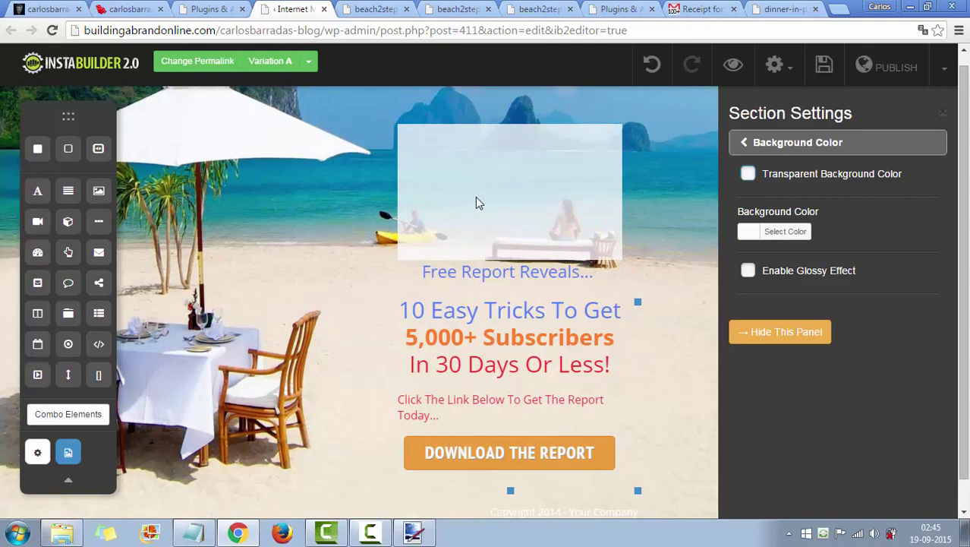
Step: Delete the empty section above the headline from the box
{"action": "mouse_move", "coordinate": [520, 206]}
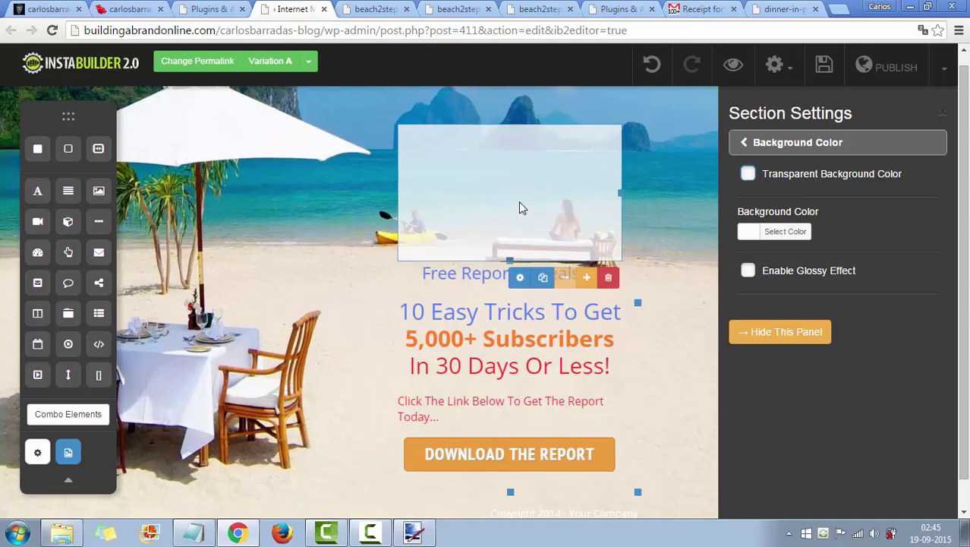
{"action": "left_click", "coordinate": [608, 278]}
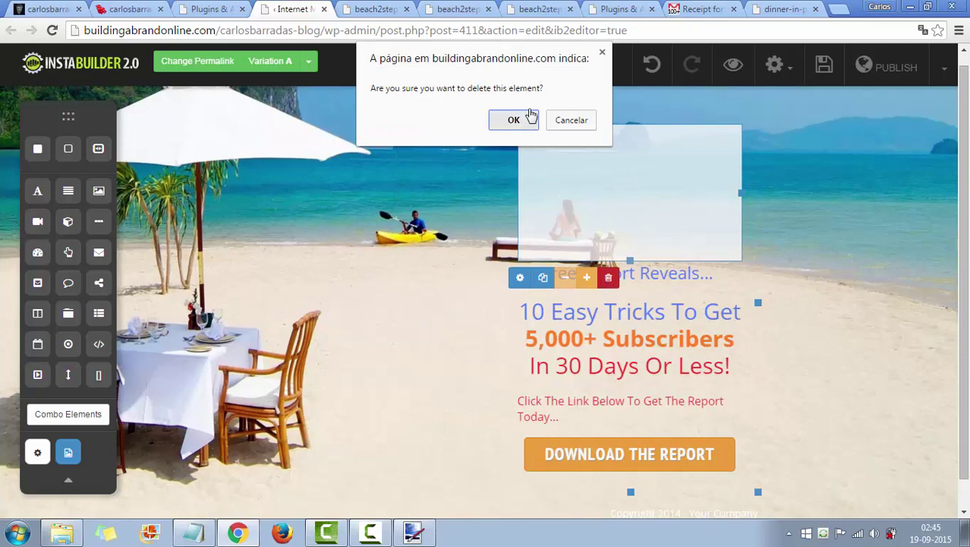
{"action": "left_click", "coordinate": [513, 120]}
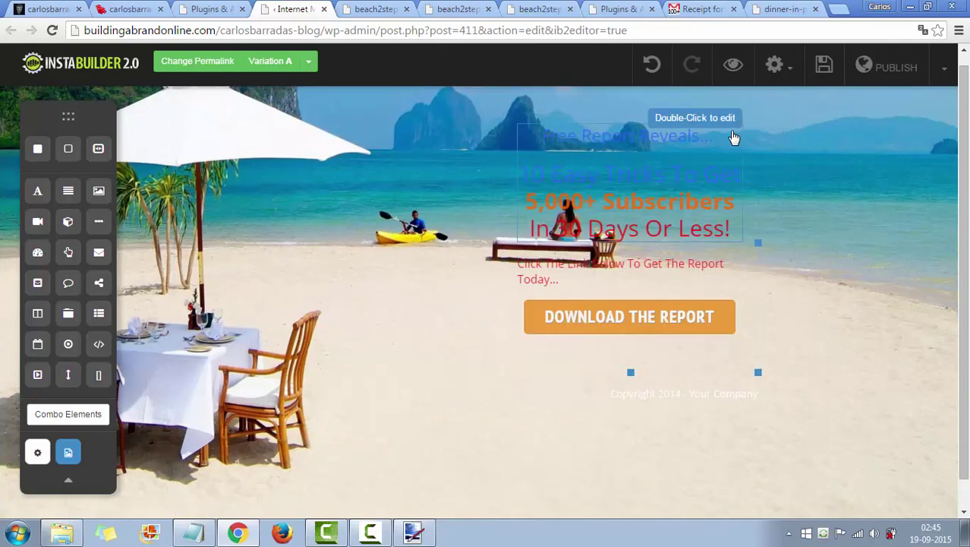
Step: Set the background color of the box around the headline to #dcd4d4 and save the page
{"action": "mouse_move", "coordinate": [733, 136]}
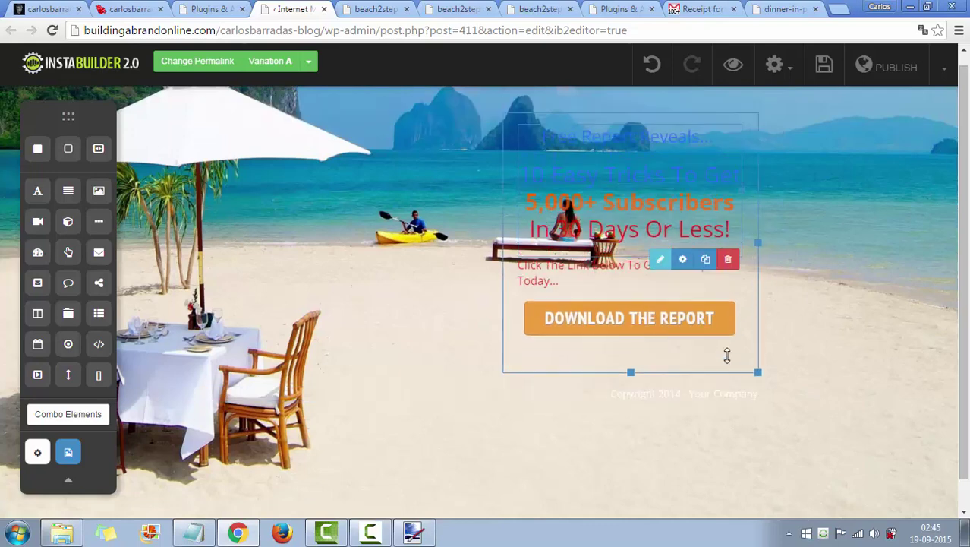
{"action": "mouse_move", "coordinate": [727, 361]}
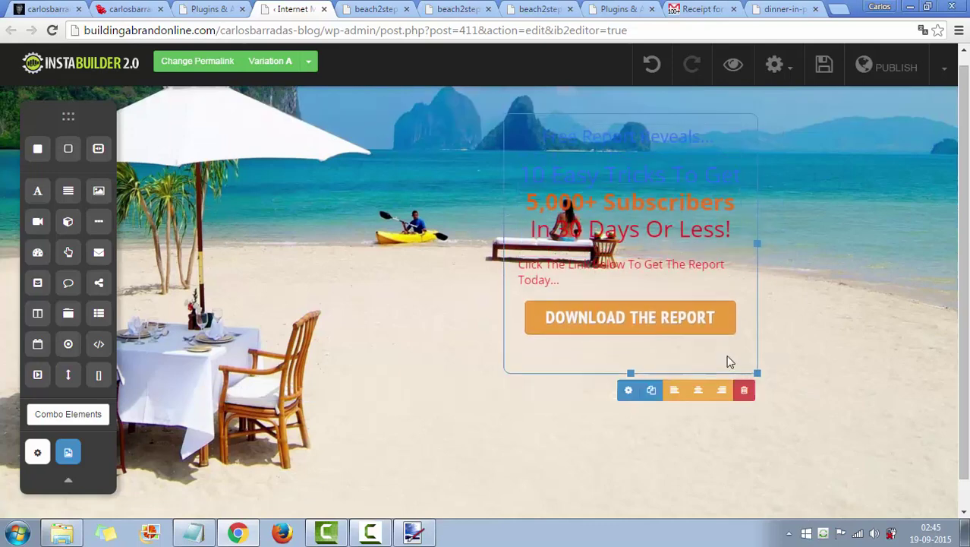
{"action": "left_click", "coordinate": [628, 392]}
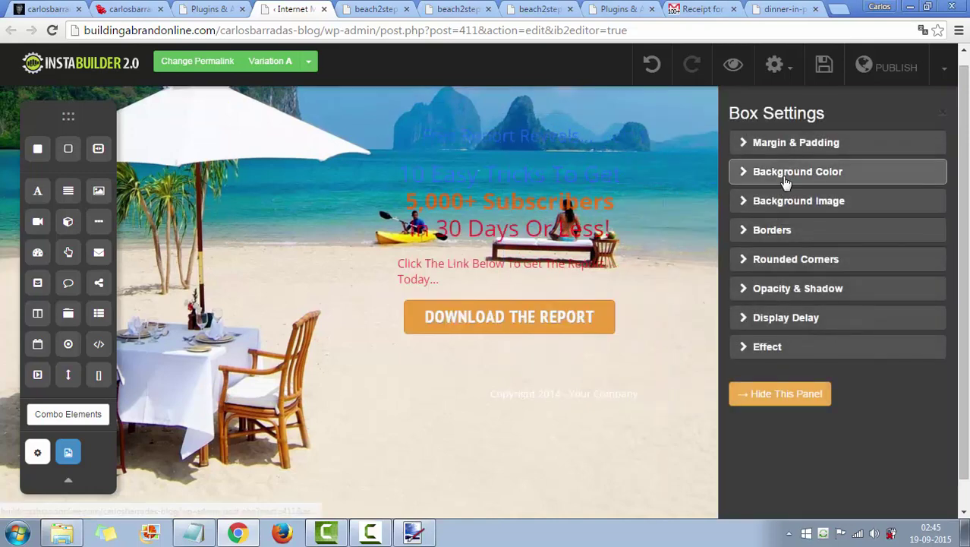
{"action": "left_click", "coordinate": [786, 173]}
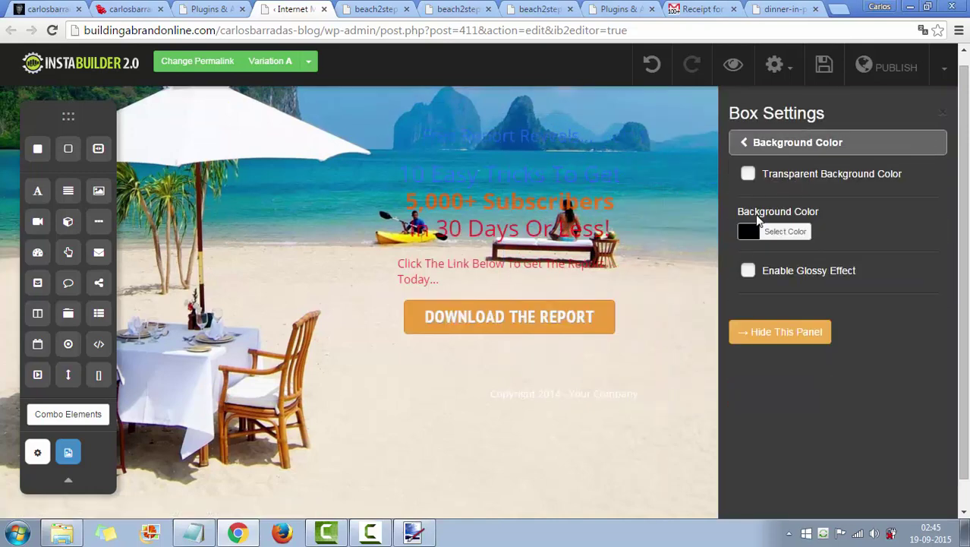
{"action": "left_click", "coordinate": [747, 235]}
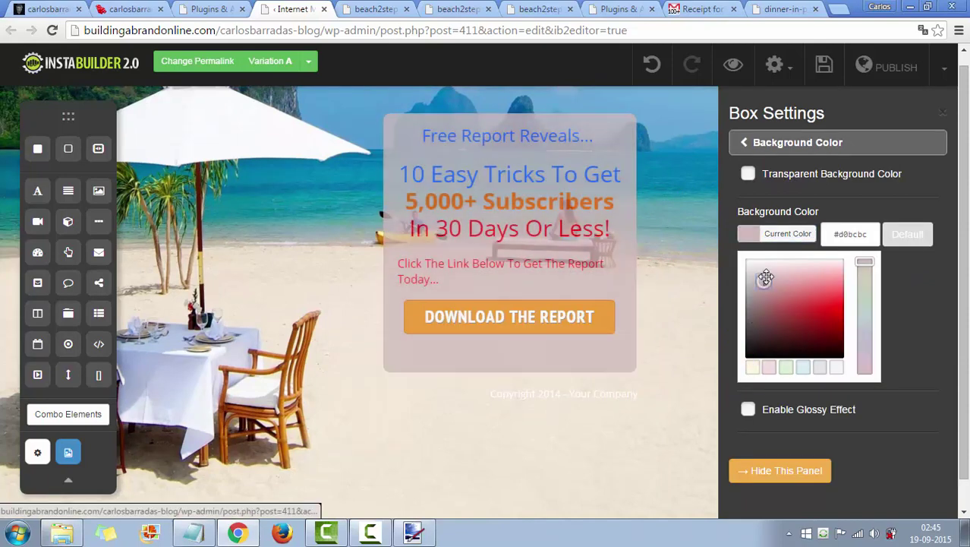
{"action": "mouse_move", "coordinate": [765, 276]}
{"action": "left_mouse_down"}
{"action": "mouse_move", "coordinate": [815, 300]}
{"action": "mouse_move", "coordinate": [748, 357]}
{"action": "mouse_move", "coordinate": [741, 321]}
{"action": "mouse_move", "coordinate": [762, 273]}
{"action": "mouse_move", "coordinate": [756, 264]}
{"action": "mouse_move", "coordinate": [782, 267]}
{"action": "mouse_move", "coordinate": [761, 270]}
{"action": "left_mouse_up"}
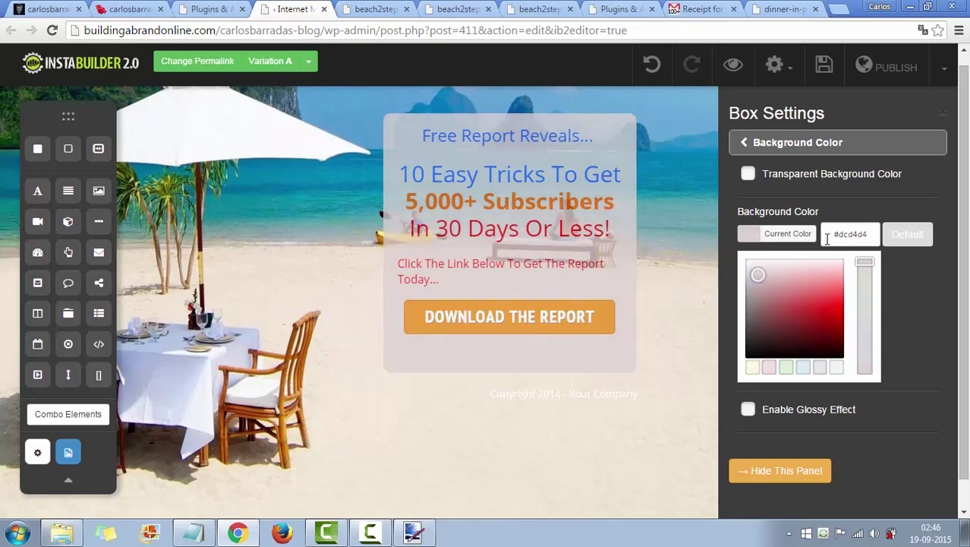
{"action": "left_click_drag", "start_coordinate": [830, 235], "coordinate": [870, 235]}
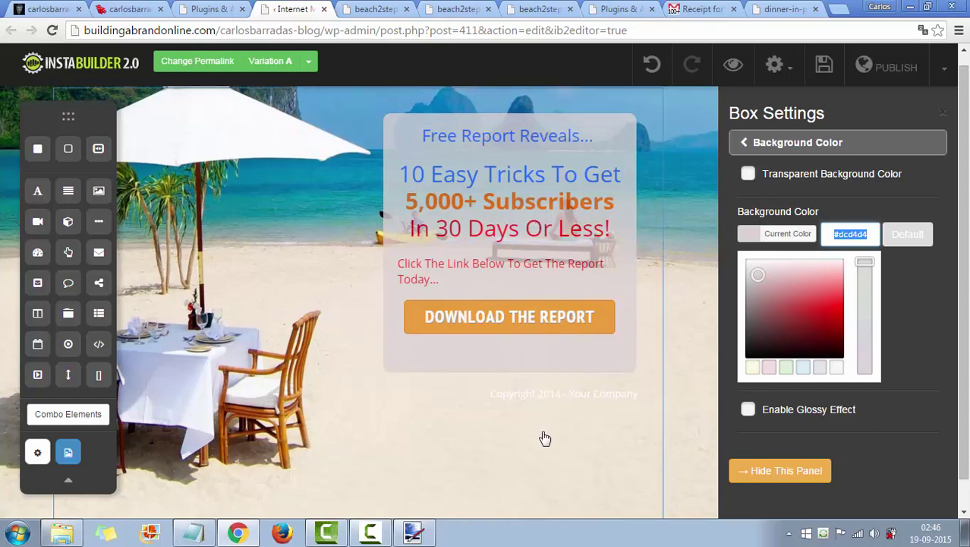
{"action": "left_click", "coordinate": [824, 67]}
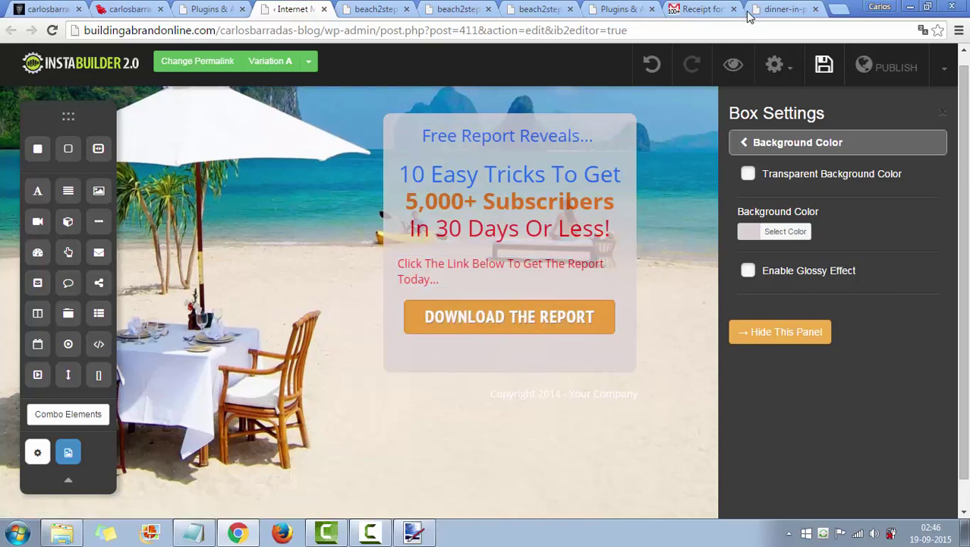
Step: Replace the "Download The Report" button with an opt-in form below the red paragraph
{"action": "left_click", "coordinate": [521, 320]}
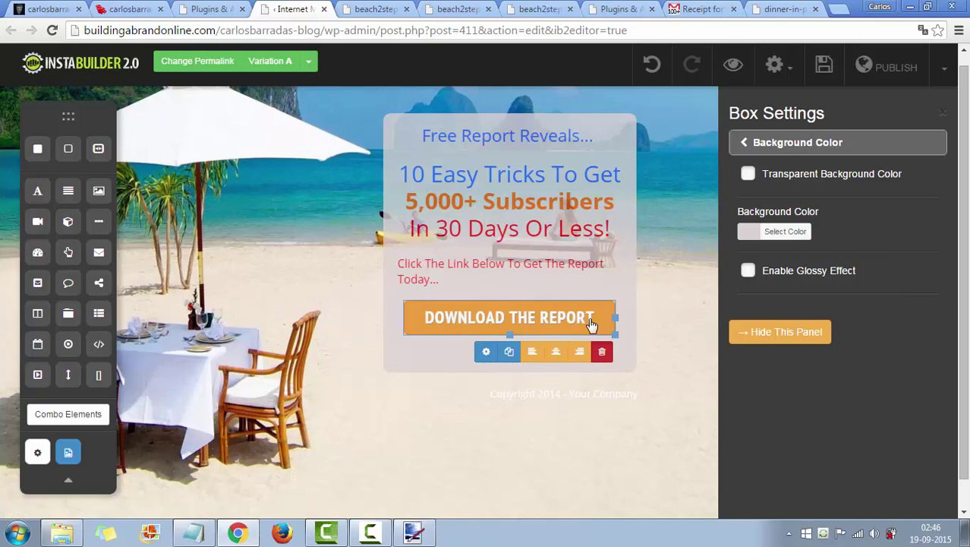
{"action": "left_click", "coordinate": [602, 351]}
{"action": "left_click", "coordinate": [514, 143]}
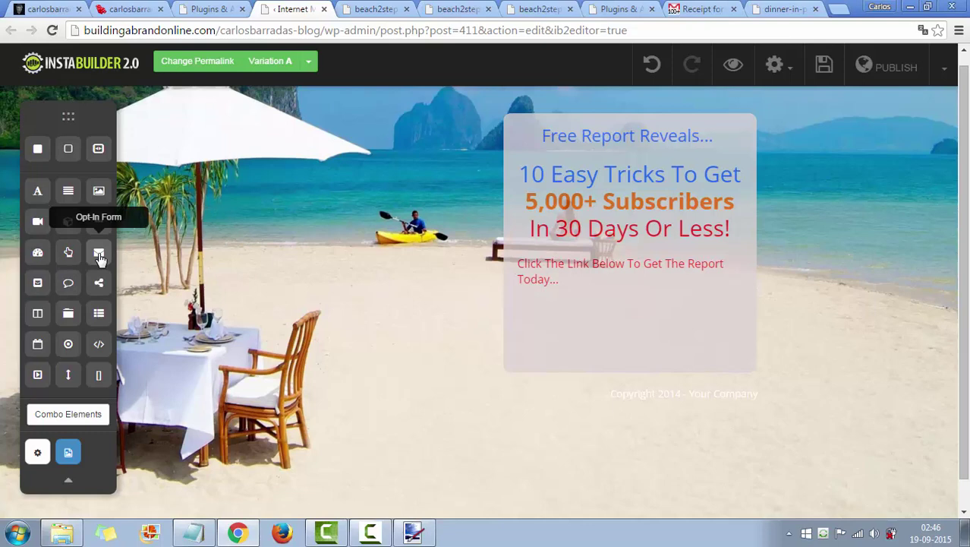
{"action": "left_click_drag", "start_coordinate": [99, 258], "coordinate": [652, 315]}
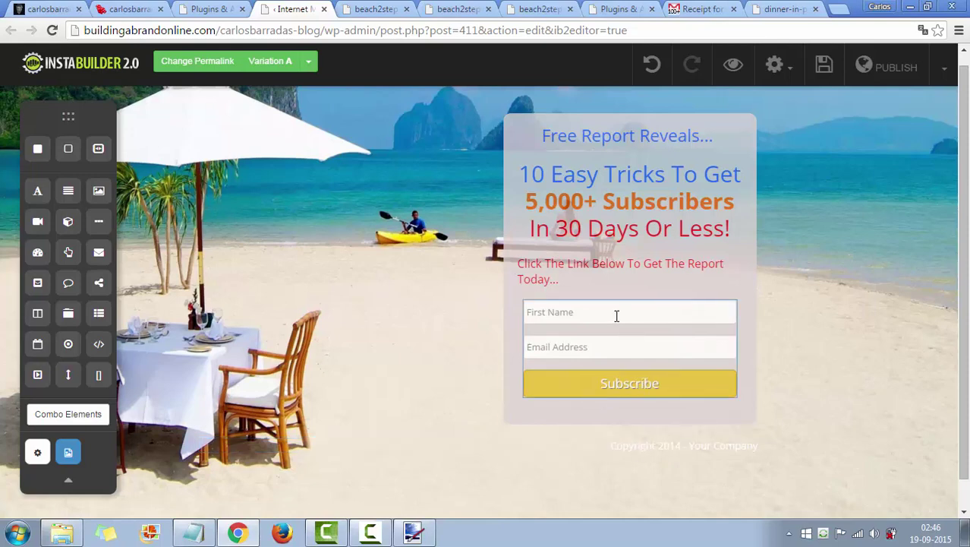
Step: Search the web for aweber in a new browser tab
{"action": "left_click", "coordinate": [835, 10]}
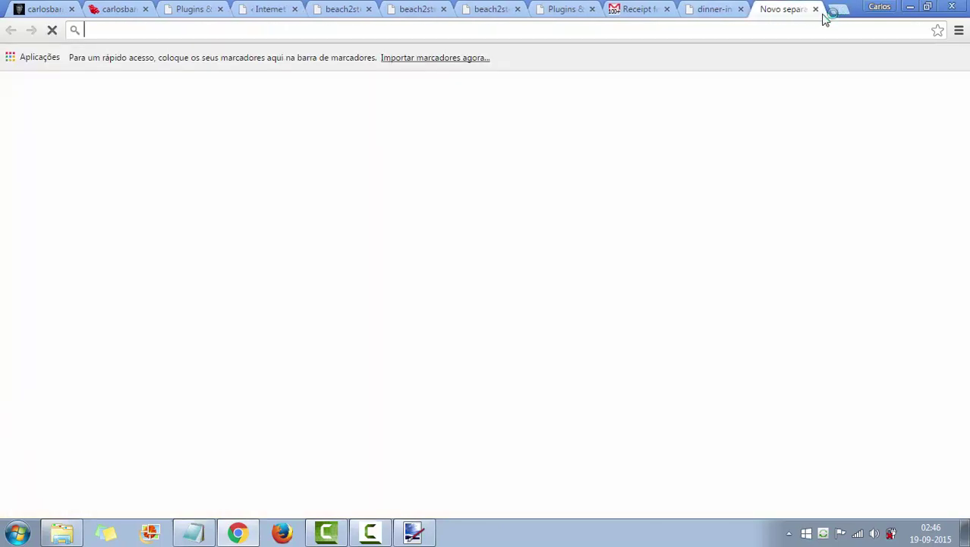
{"action": "type", "text": "a"}
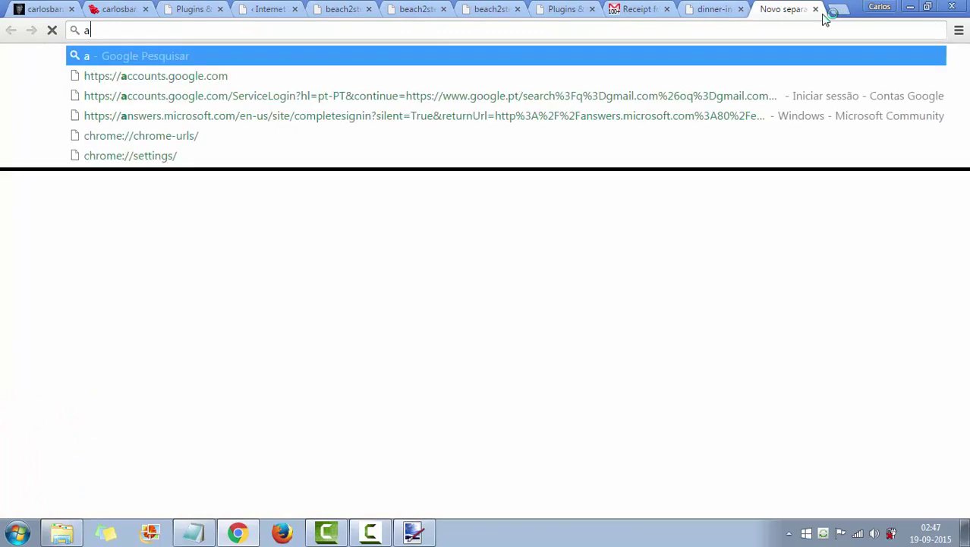
{"action": "type", "text": "weber"}
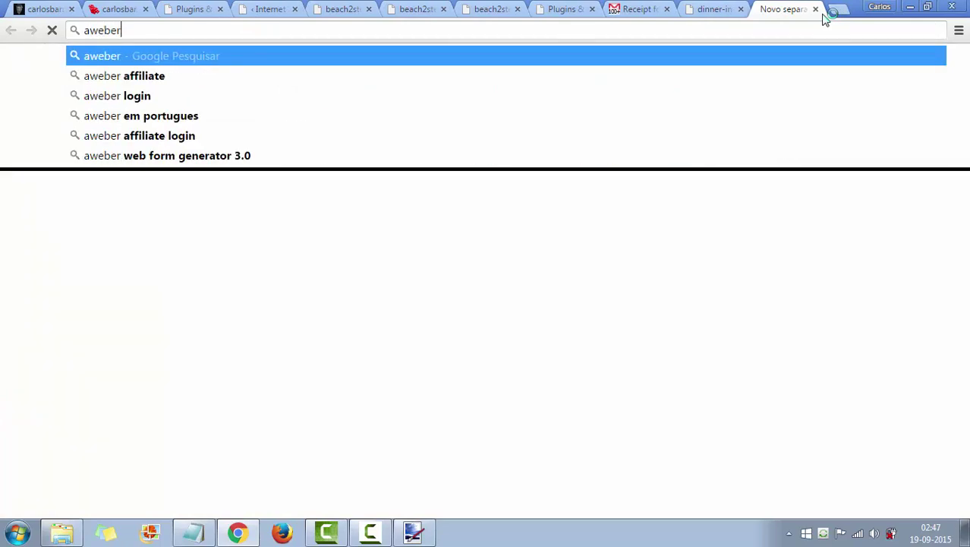
{"action": "left_click", "coordinate": [114, 58]}
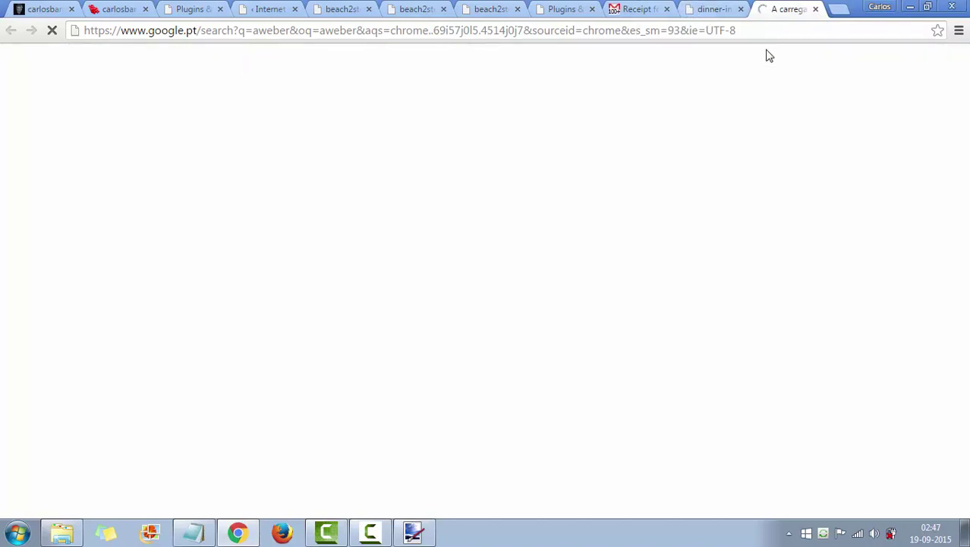
Step: Close the old landing page previews and the extra Plugins page, and return to the InstaBuilder editor
{"action": "key", "text": "ctrl+shift+Tab"}
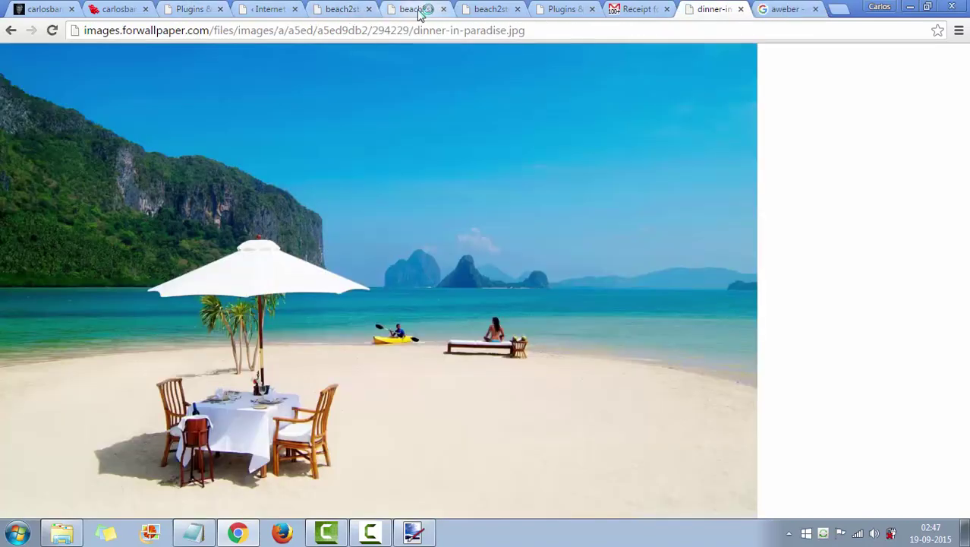
{"action": "left_click", "coordinate": [418, 12]}
{"action": "left_click", "coordinate": [351, 12]}
{"action": "left_click", "coordinate": [431, 13]}
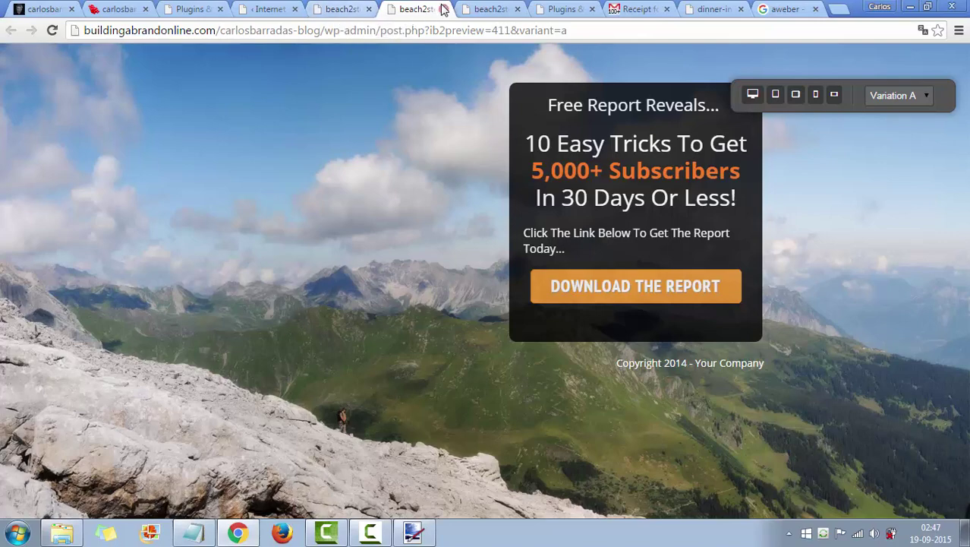
{"action": "left_click", "coordinate": [442, 9]}
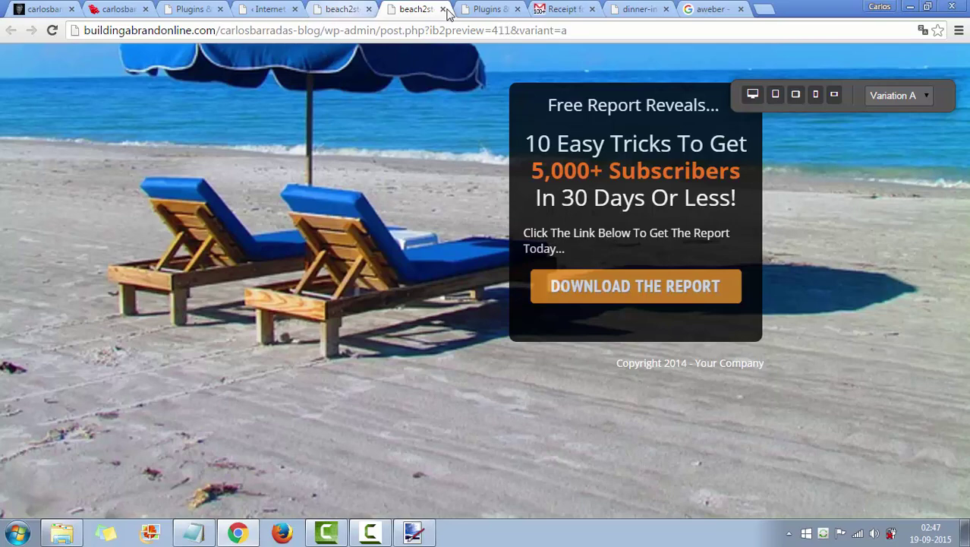
{"action": "left_click", "coordinate": [444, 9]}
{"action": "left_click", "coordinate": [443, 9]}
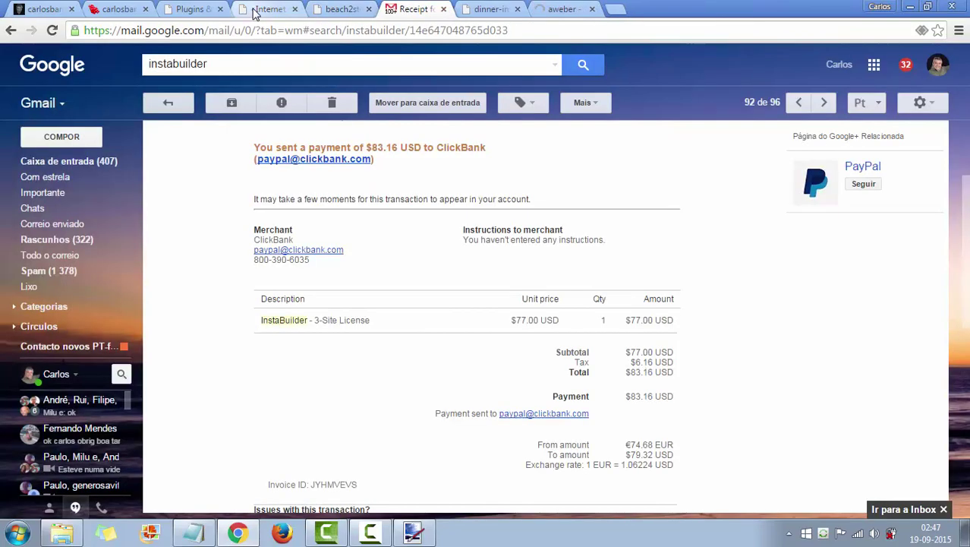
{"action": "left_click", "coordinate": [266, 10]}
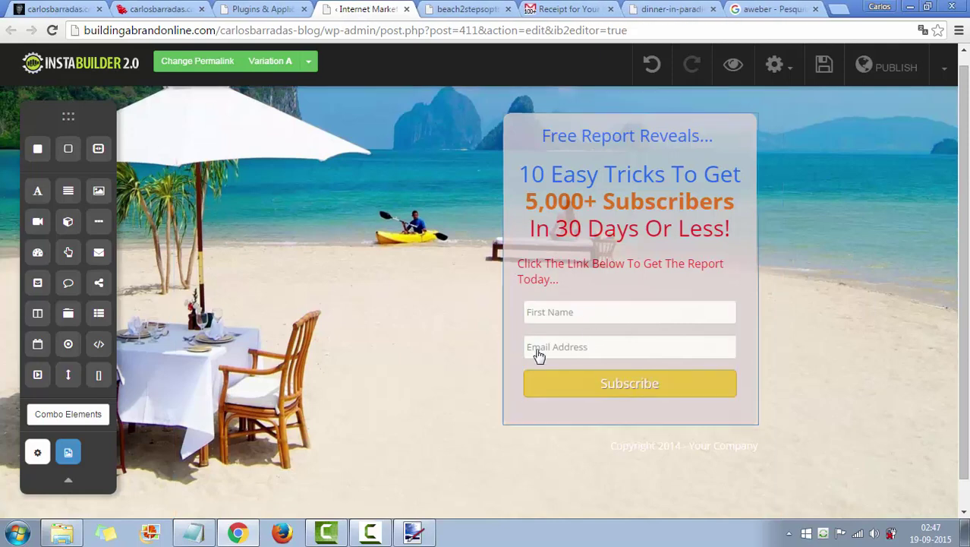
Step: Open the text settings of the opt-in form's CSS button
{"action": "left_click", "coordinate": [671, 313]}
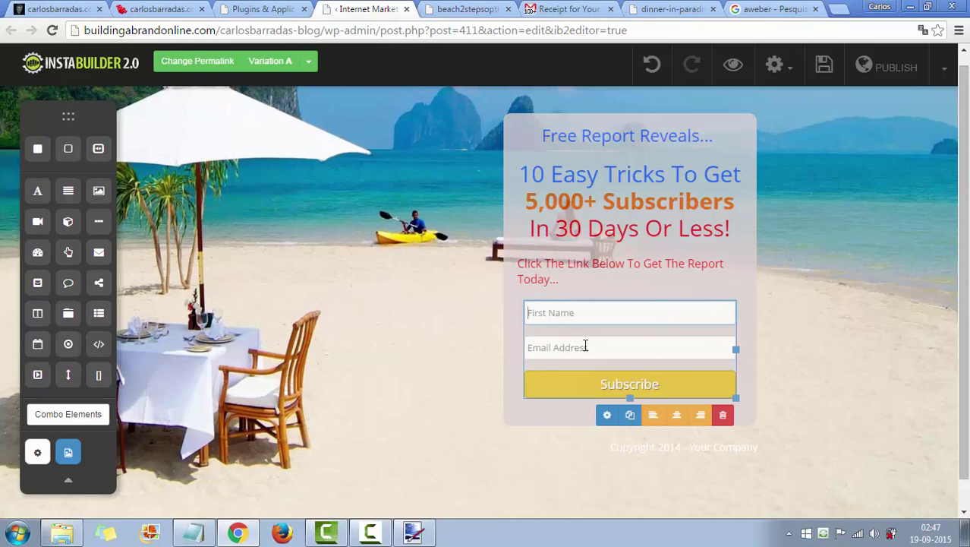
{"action": "left_click", "coordinate": [606, 415]}
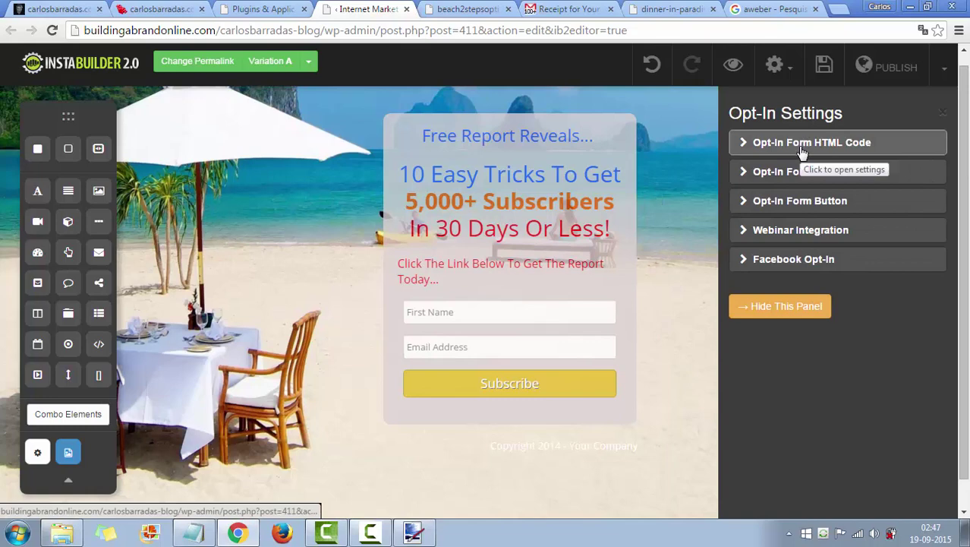
{"action": "left_click", "coordinate": [803, 202]}
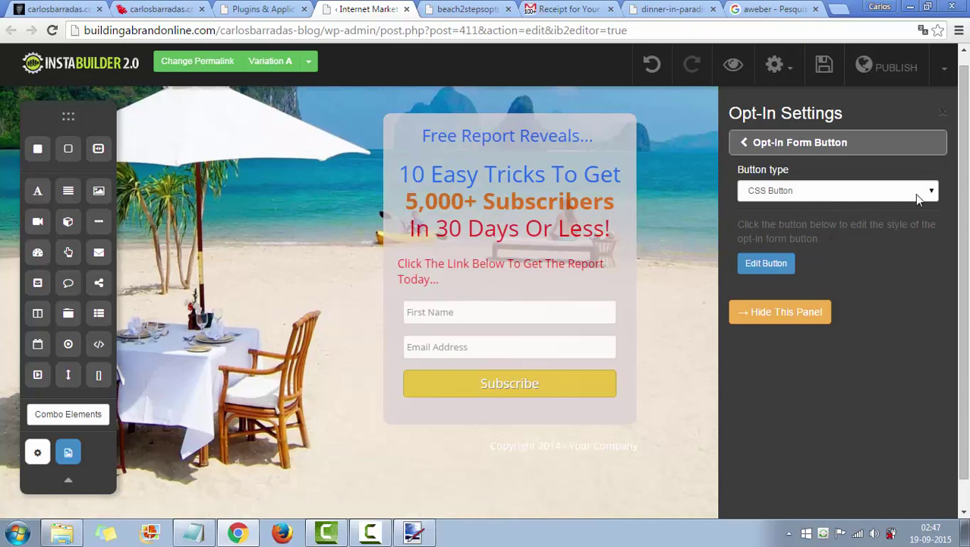
{"action": "left_click", "coordinate": [769, 268]}
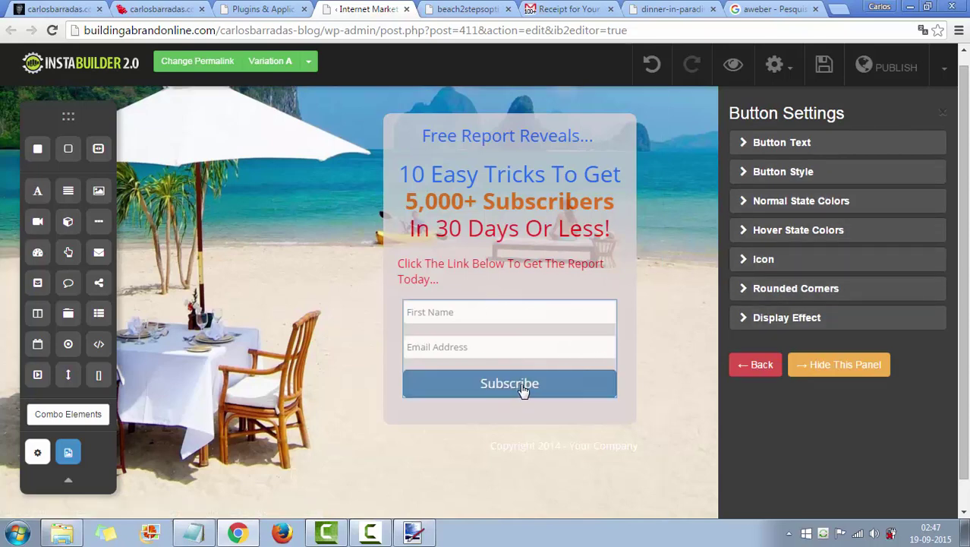
{"action": "left_click", "coordinate": [766, 144]}
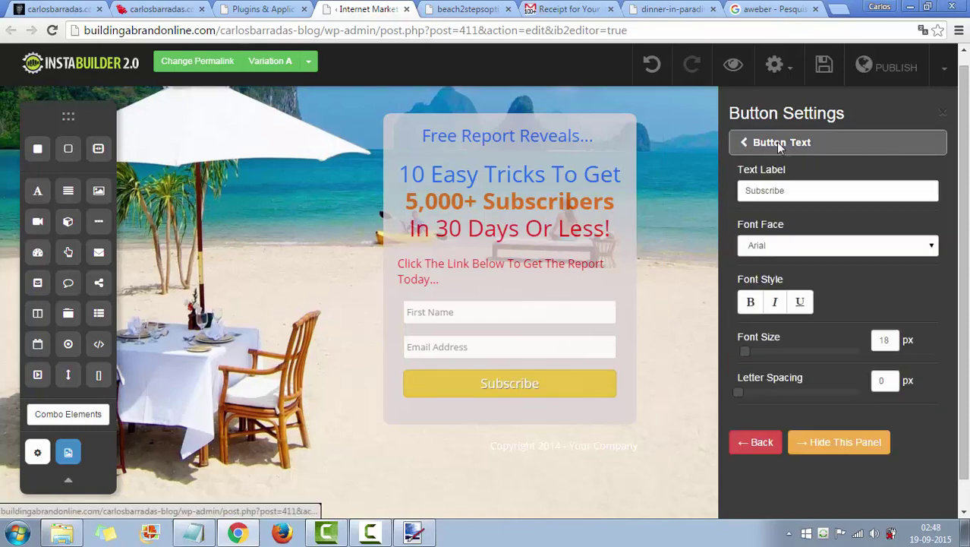
Step: Change the opt-in form button's text label to "Quero ver o video"
{"action": "left_click", "coordinate": [789, 189]}
{"action": "double_click", "coordinate": [768, 190]}
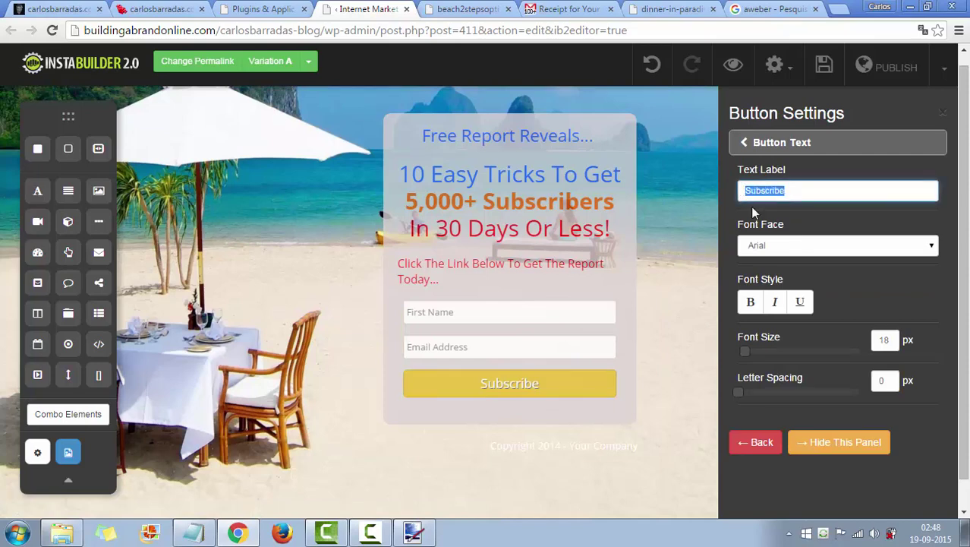
{"action": "type", "text": "Q"}
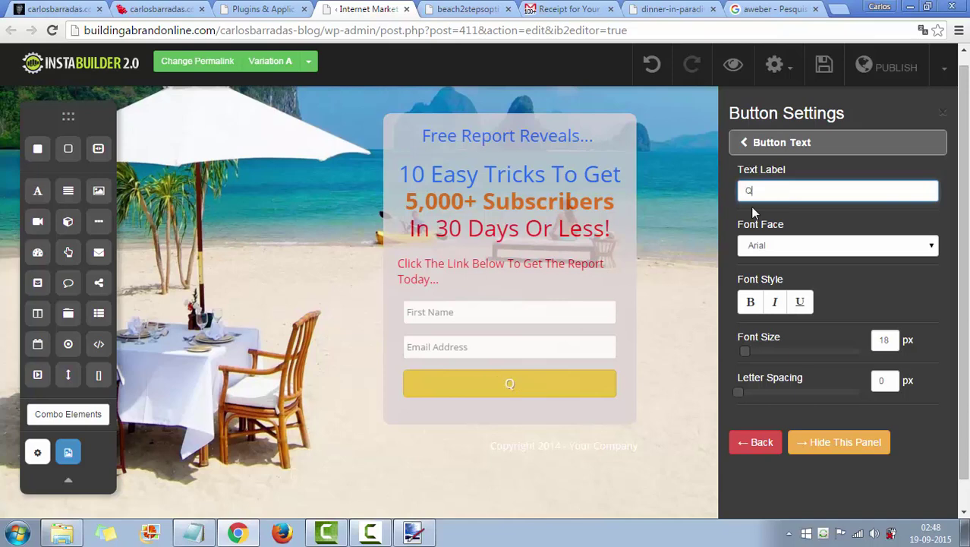
{"action": "type", "text": "uewro"}
{"action": "key", "text": "BackSpace"}
{"action": "key", "text": "BackSpace"}
{"action": "type", "text": "ro ver o v"}
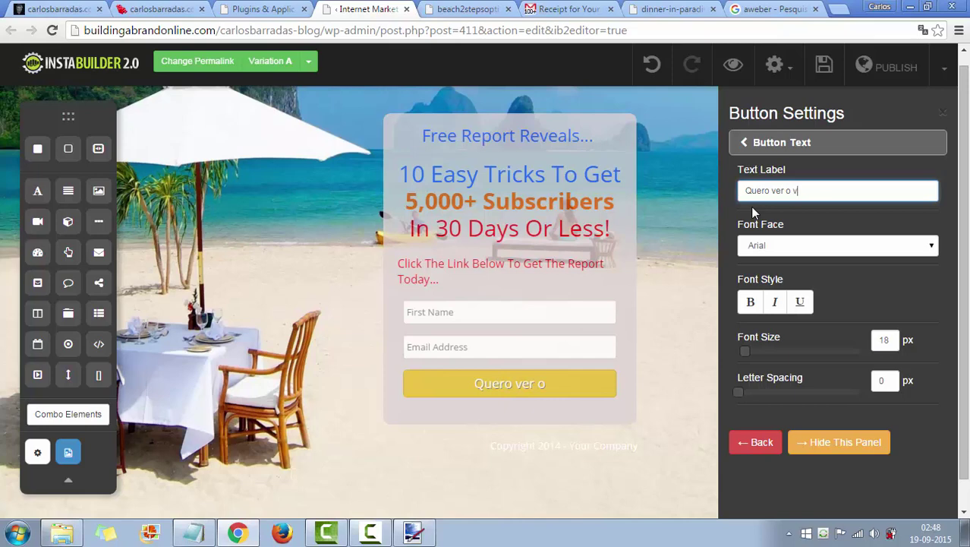
{"action": "type", "text": "idido"}
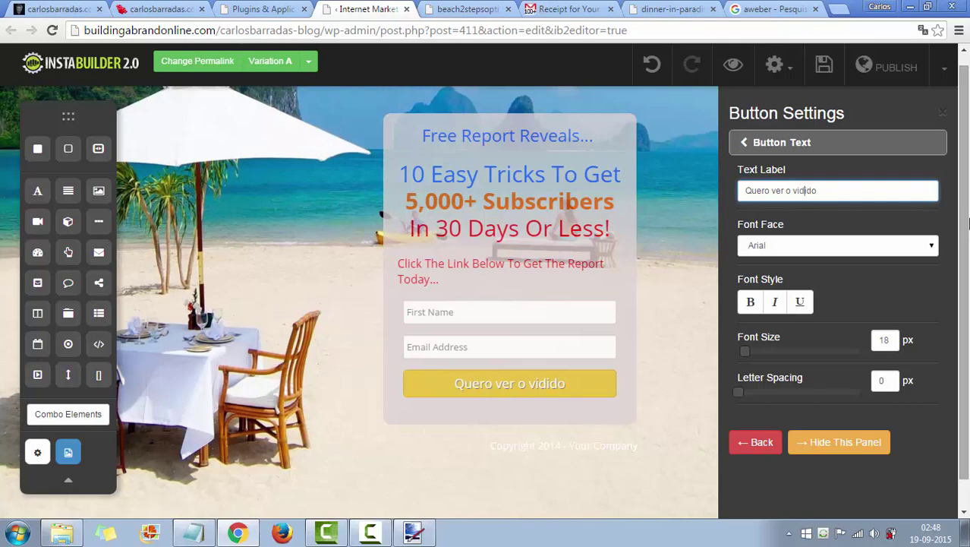
{"action": "key", "text": "BackSpace"}
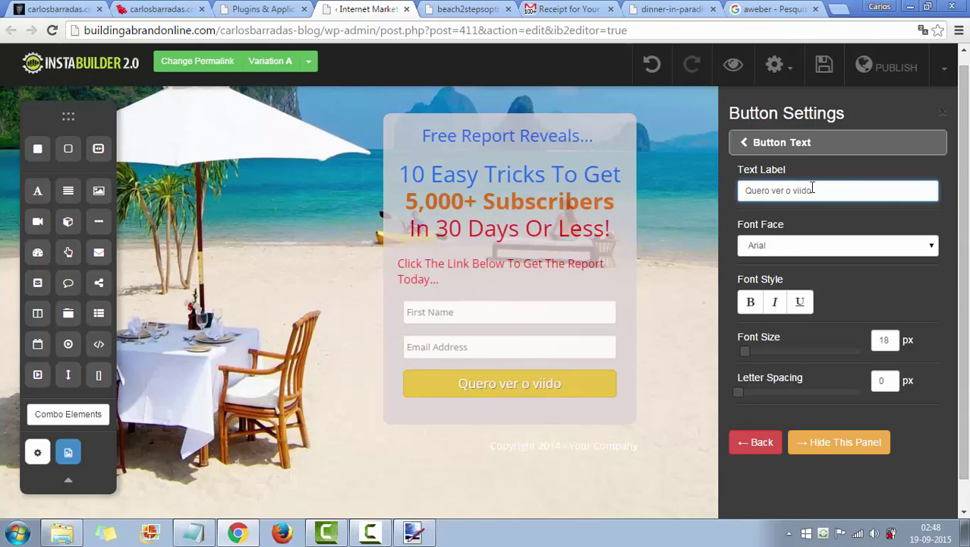
{"action": "key", "text": "BackSpace"}
{"action": "key", "text": "BackSpace"}
{"action": "key", "text": "BackSpace"}
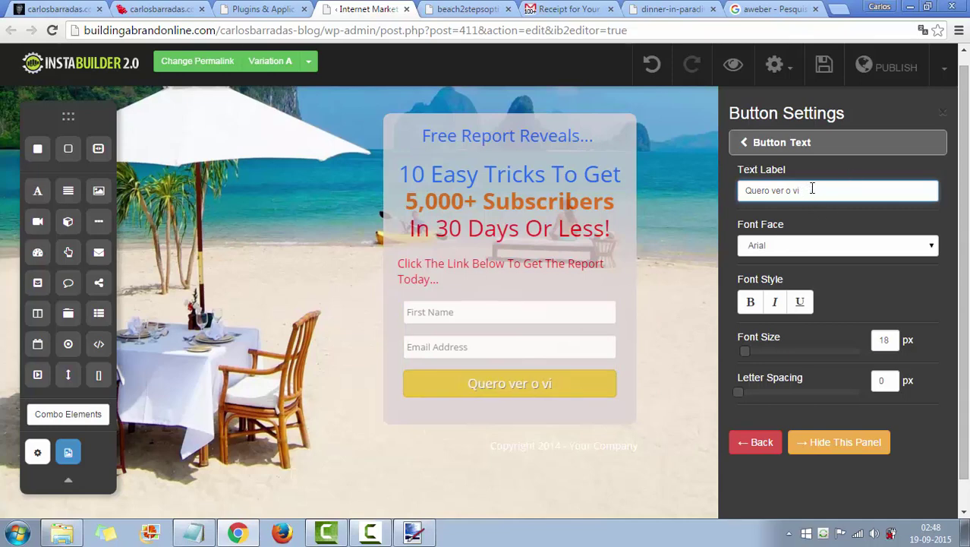
{"action": "type", "text": "deo"}
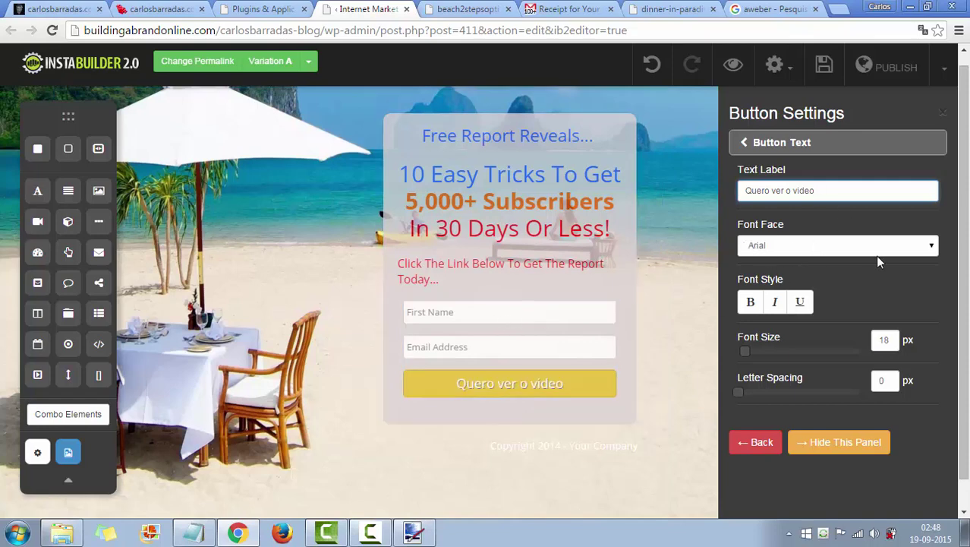
Step: Open the font face choices for the opt-in form button's label
{"action": "left_click", "coordinate": [933, 245]}
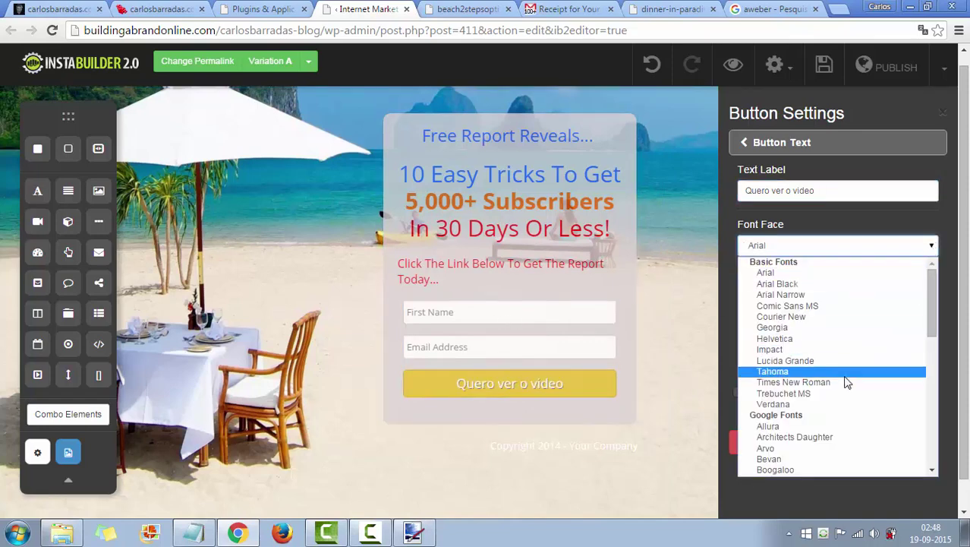
Step: Set the font face of the opt-in button's text to Ubuntu
{"action": "left_click", "coordinate": [834, 426]}
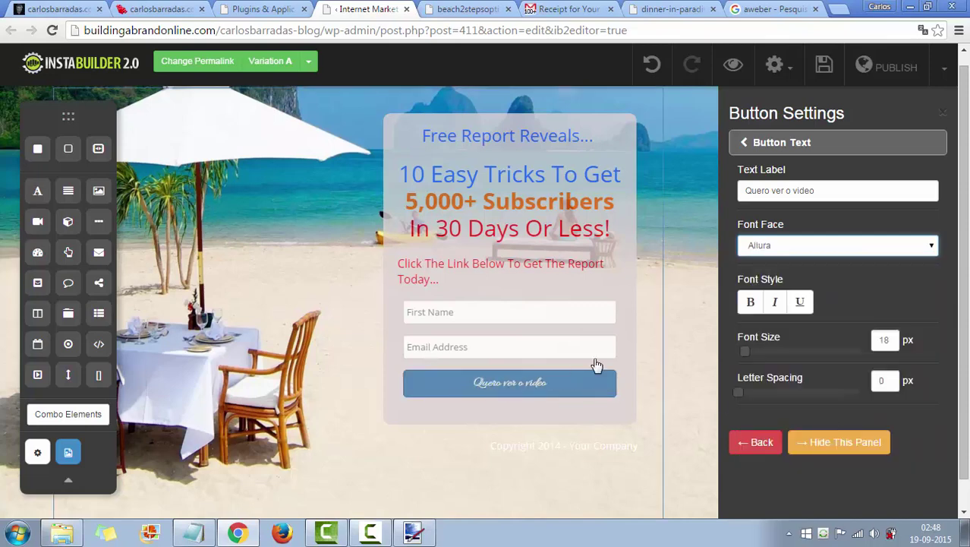
{"action": "left_click", "coordinate": [931, 247]}
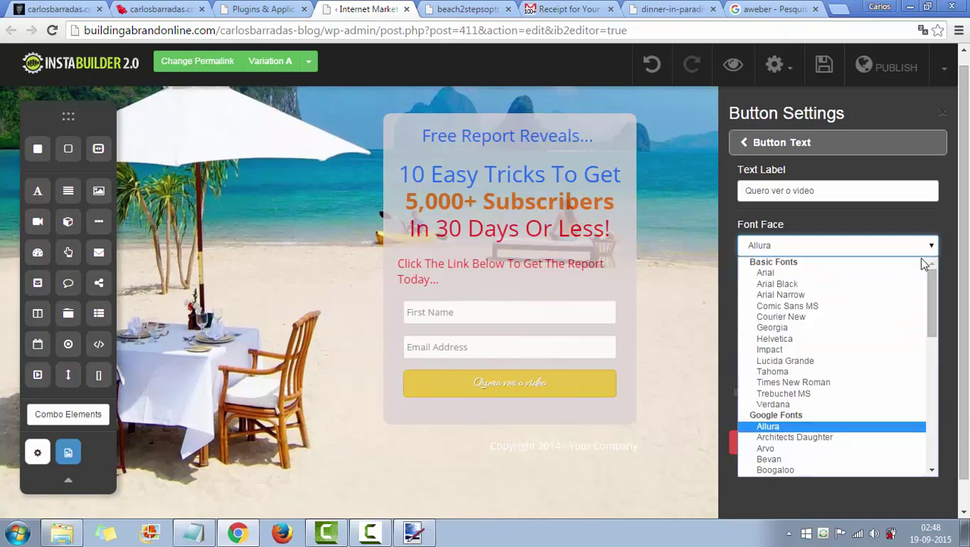
{"action": "scroll", "coordinate": [850, 387], "scroll_direction": "down", "scroll_amount": 10}
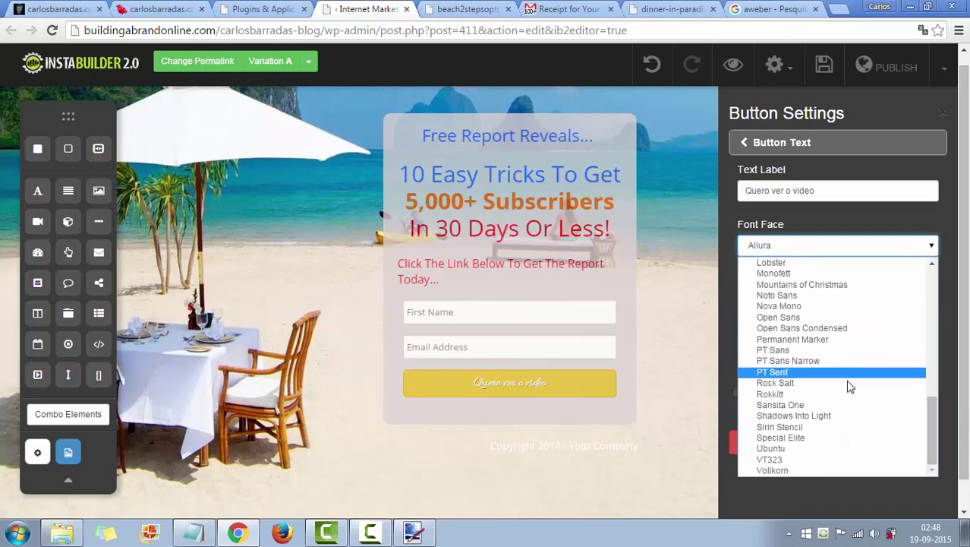
{"action": "left_click", "coordinate": [810, 449]}
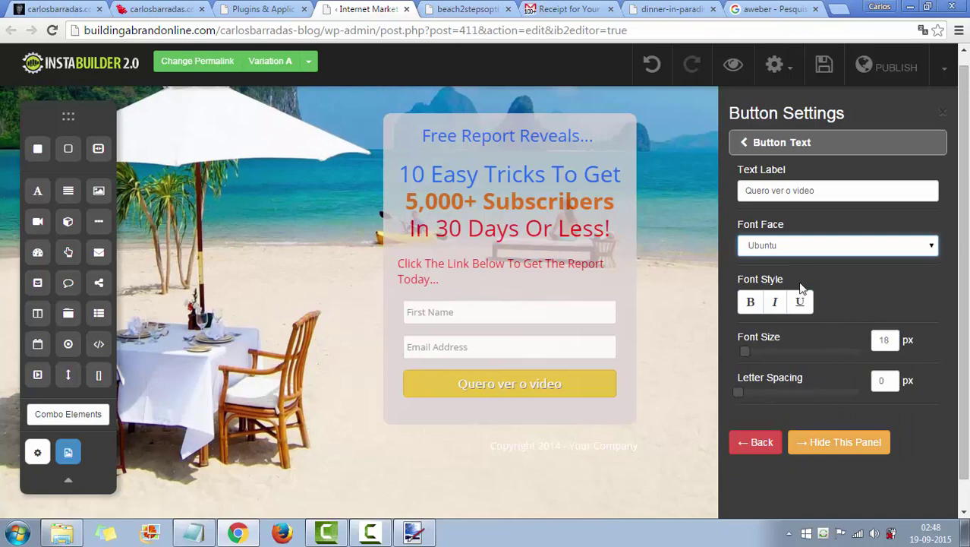
Step: Set the button text's font size to 15 px and its letter spacing to 0 px, and leave the button settings
{"action": "left_click_drag", "start_coordinate": [743, 351], "coordinate": [775, 351]}
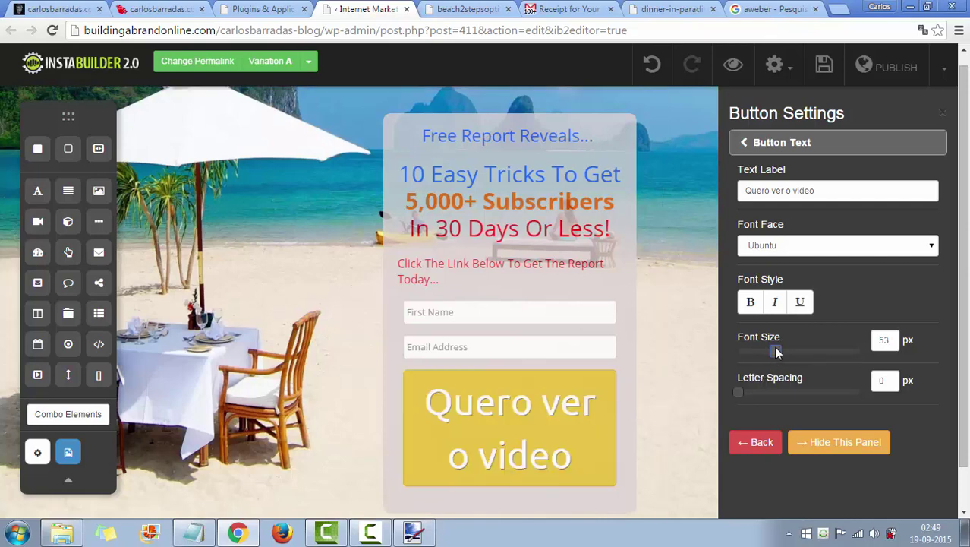
{"action": "left_click_drag", "start_coordinate": [770, 350], "coordinate": [742, 351]}
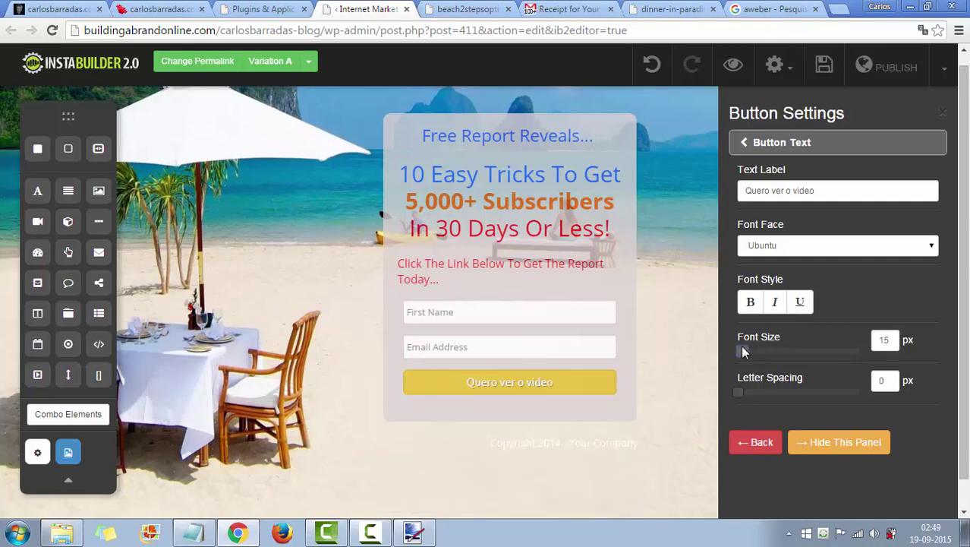
{"action": "left_click", "coordinate": [740, 391]}
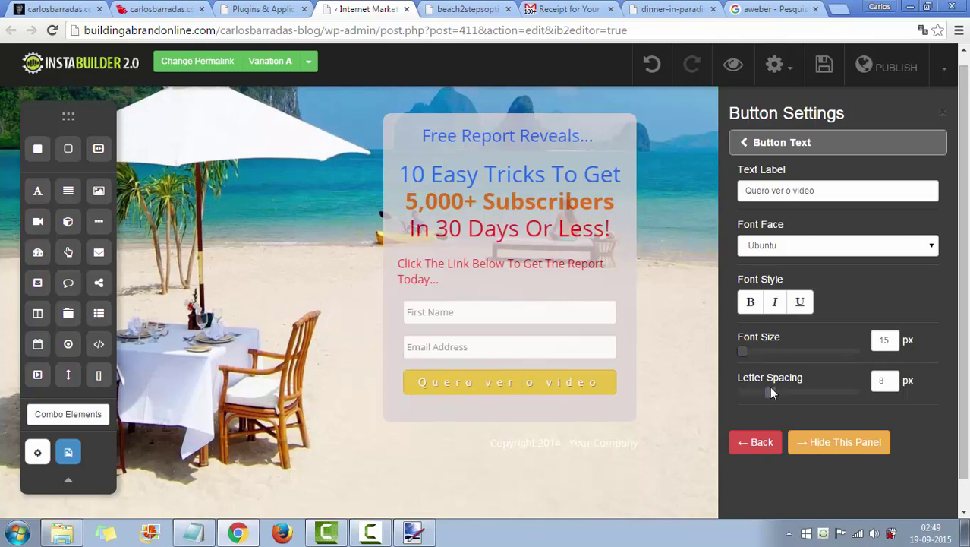
{"action": "left_click_drag", "start_coordinate": [771, 392], "coordinate": [738, 391]}
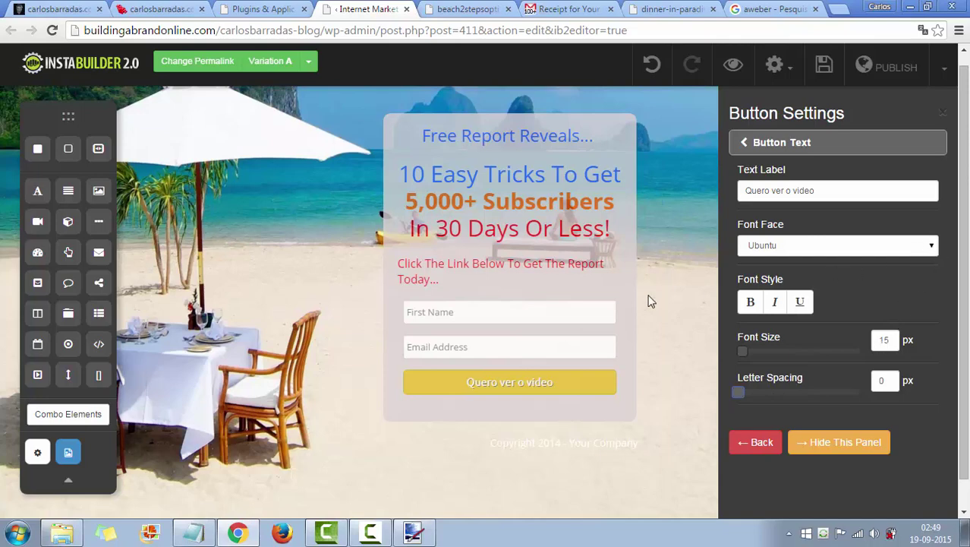
{"action": "left_click", "coordinate": [763, 448]}
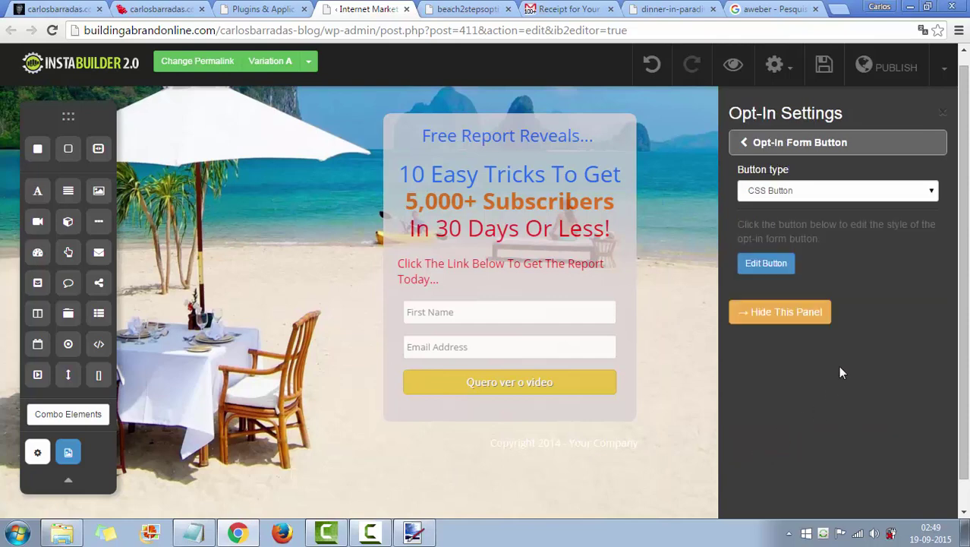
Step: Delete the optin-name field from the opt-in form and save the form fields
{"action": "left_click", "coordinate": [747, 144]}
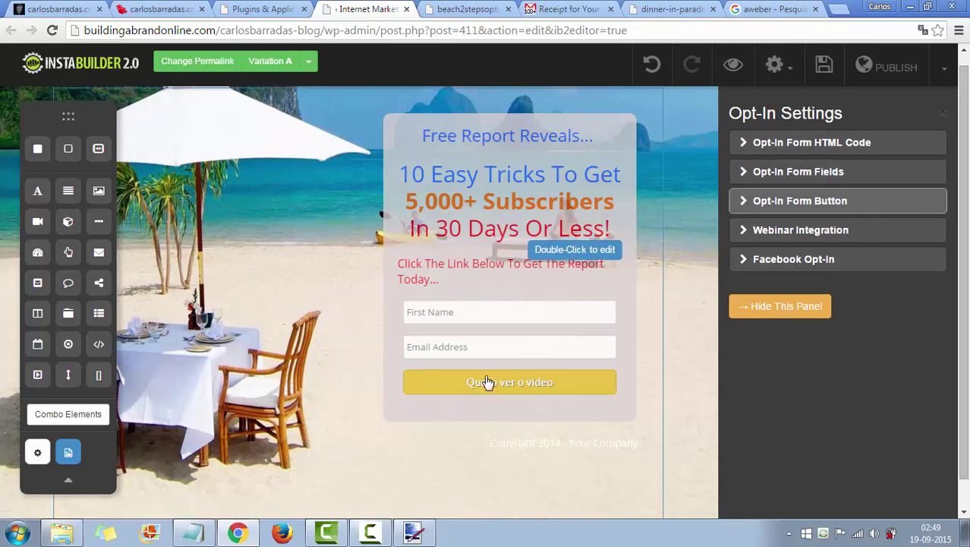
{"action": "left_click", "coordinate": [832, 173]}
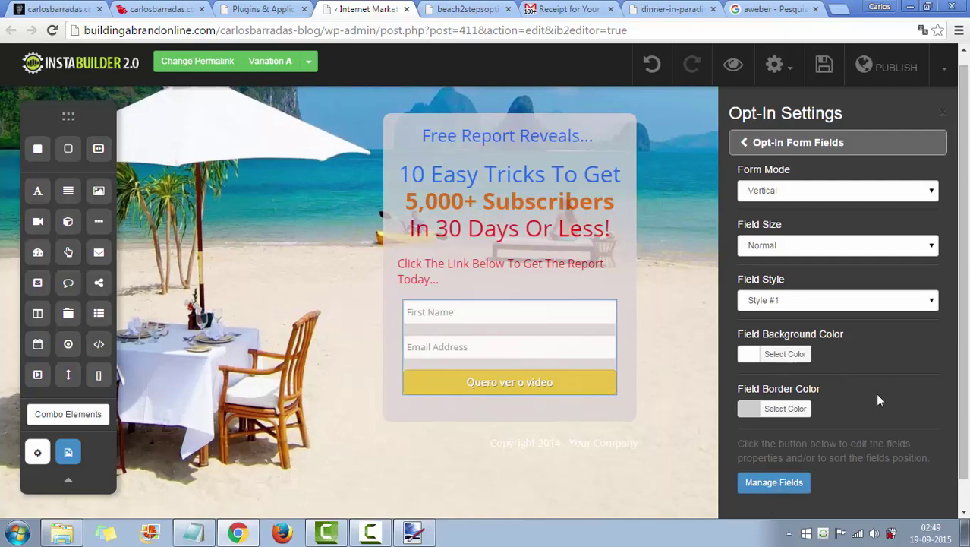
{"action": "left_click", "coordinate": [786, 486]}
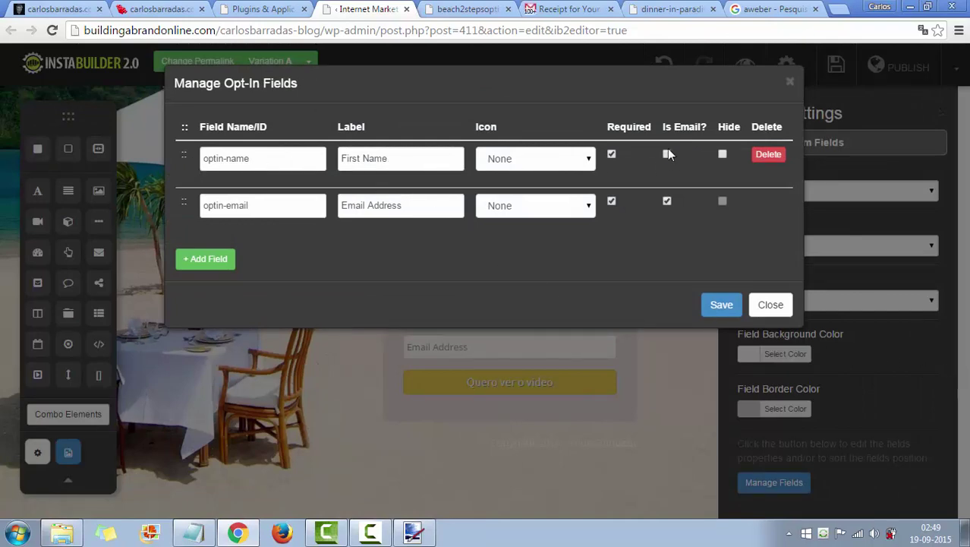
{"action": "left_click", "coordinate": [763, 154]}
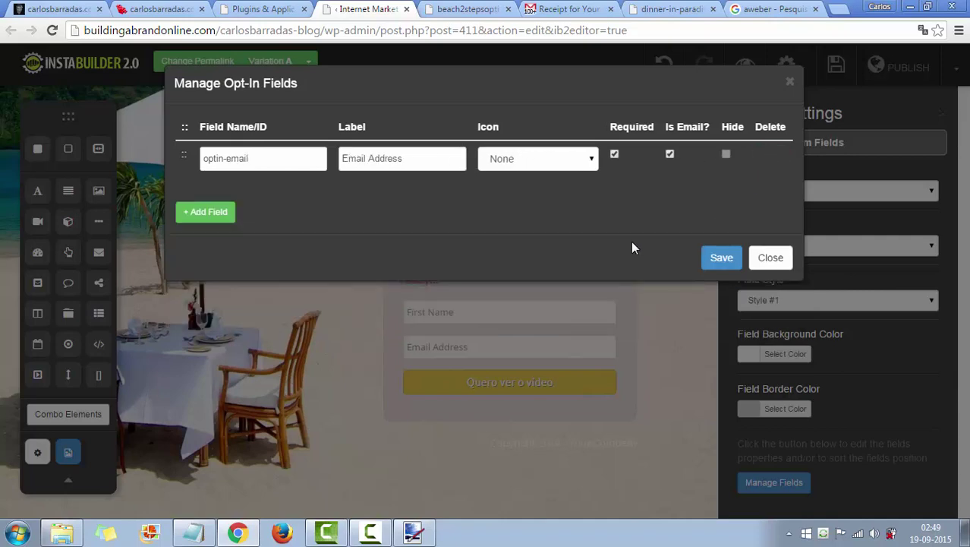
{"action": "left_click", "coordinate": [727, 264]}
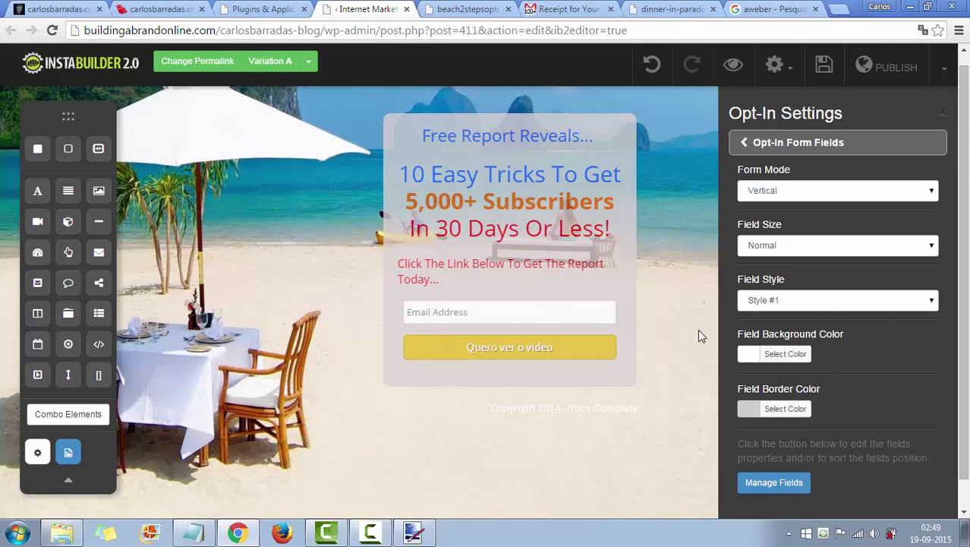
Step: Change the label of the opt-in form's email field to "coloque aqui o seu email" and save the form fields
{"action": "left_click", "coordinate": [498, 312]}
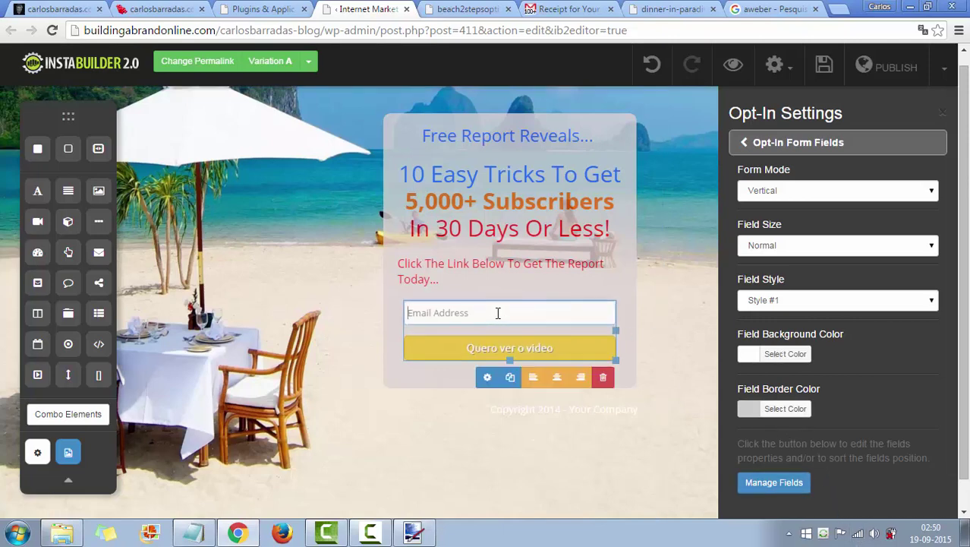
{"action": "left_click", "coordinate": [456, 312]}
{"action": "left_click", "coordinate": [786, 490]}
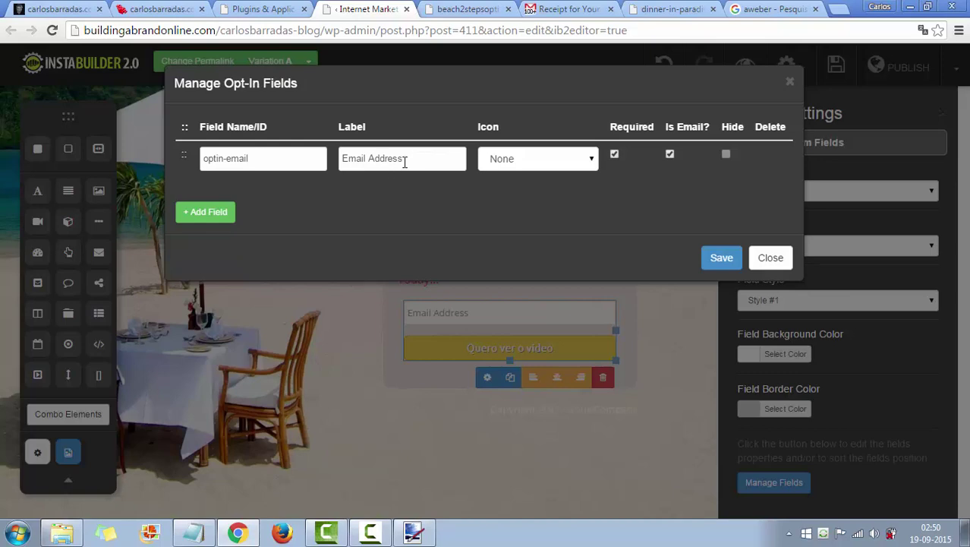
{"action": "left_click_drag", "start_coordinate": [407, 159], "coordinate": [339, 158]}
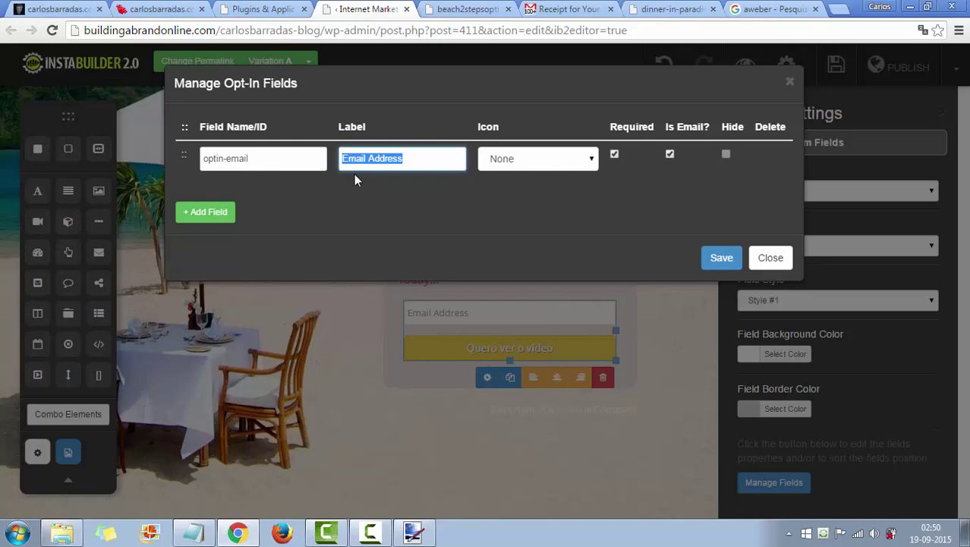
{"action": "type", "text": "coloq"}
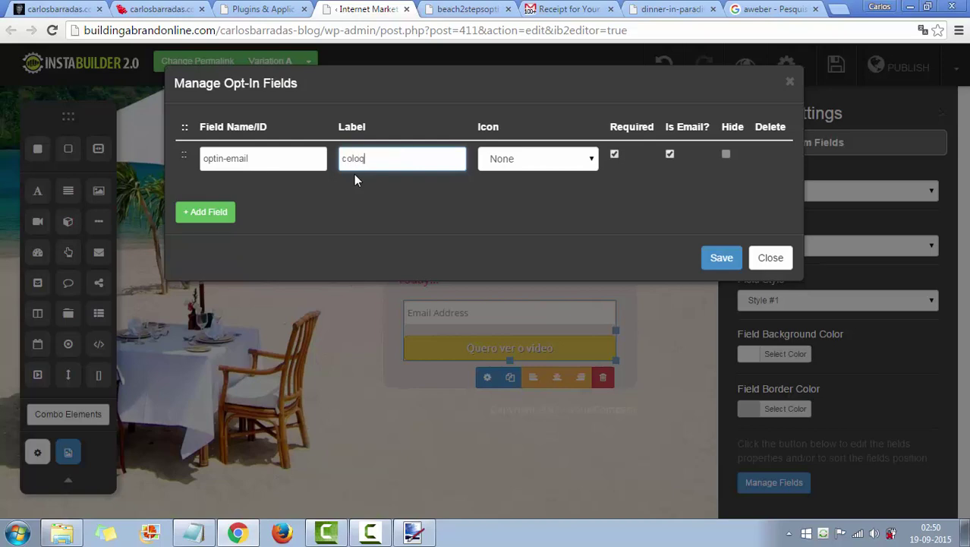
{"action": "type", "text": "ue aqui o seu email"}
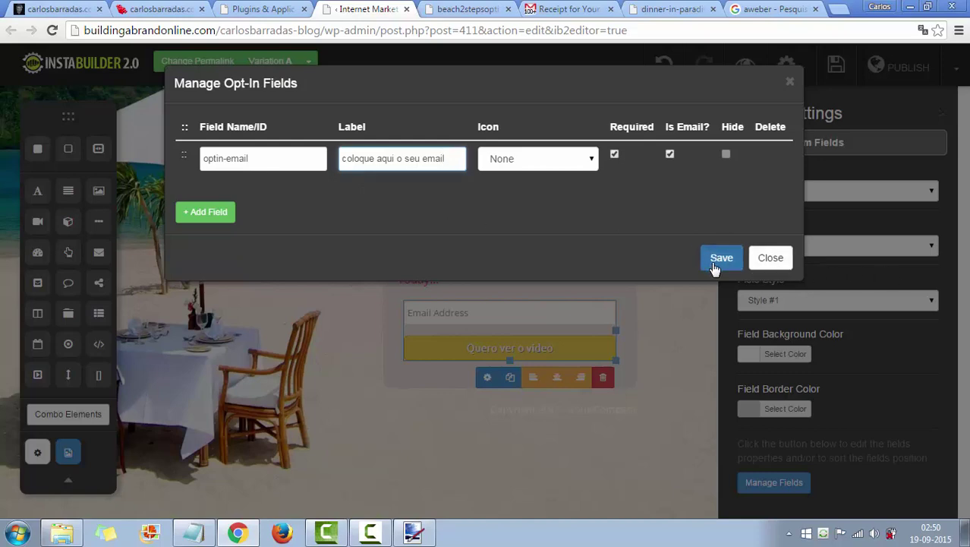
{"action": "left_click", "coordinate": [718, 258]}
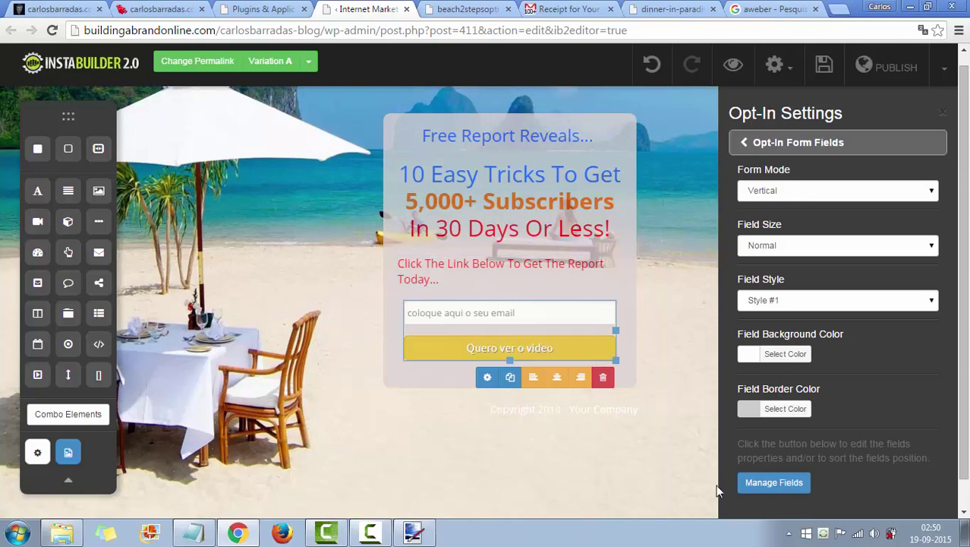
Step: Save the landing page, preview it in the browser and return to the page editor
{"action": "left_click", "coordinate": [823, 68]}
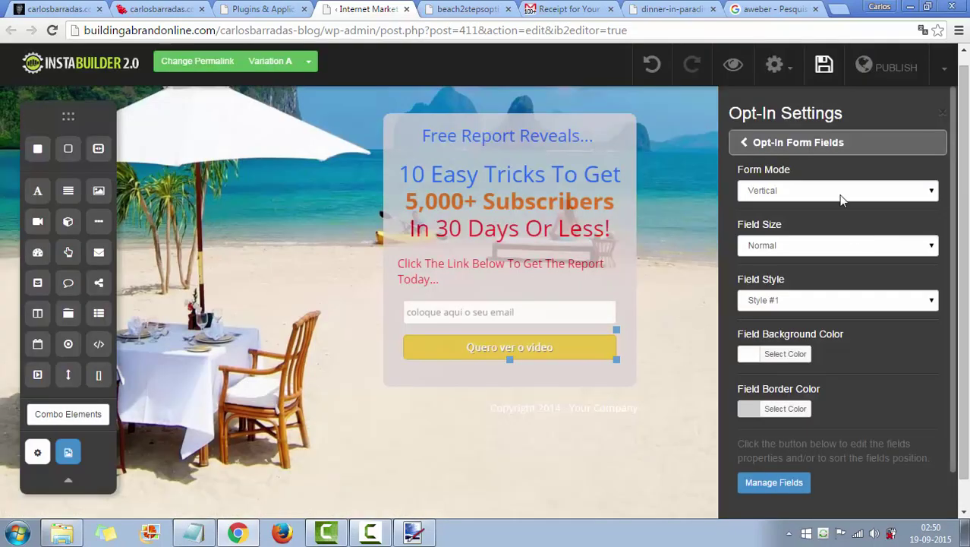
{"action": "left_click", "coordinate": [733, 64]}
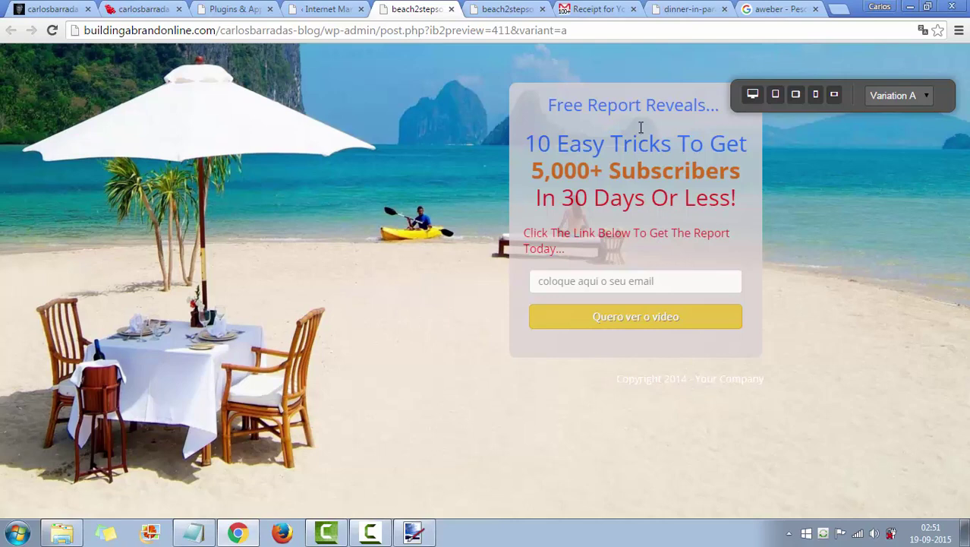
{"action": "left_click", "coordinate": [310, 11]}
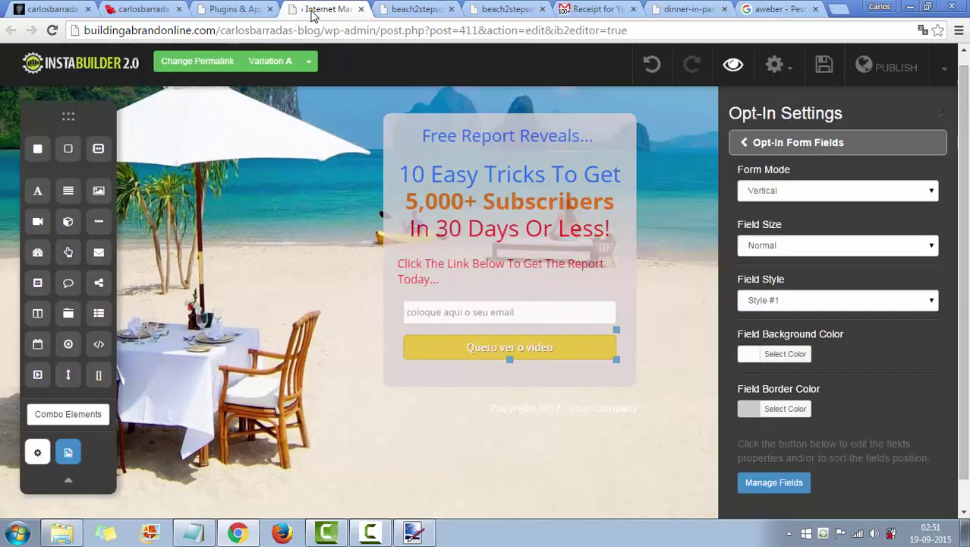
Step: Add an empty section above the opt-in box, give it a transparent background and make it slightly taller
{"action": "left_click", "coordinate": [423, 120]}
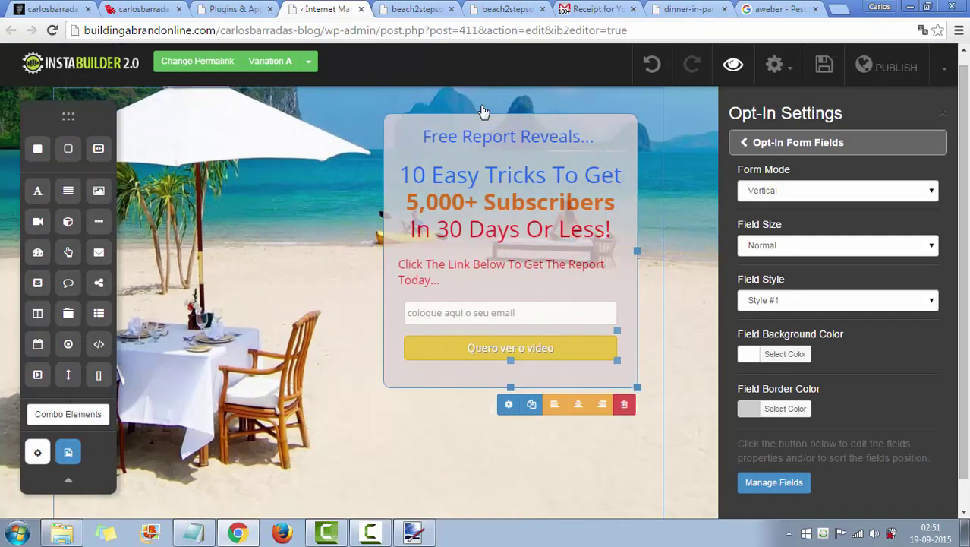
{"action": "left_click_drag", "start_coordinate": [67, 148], "coordinate": [529, 104]}
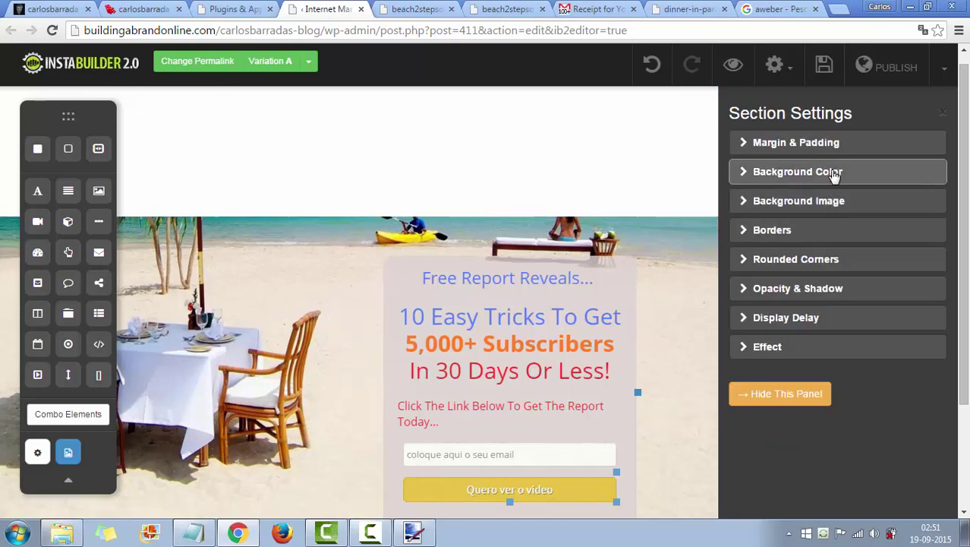
{"action": "left_click", "coordinate": [833, 173]}
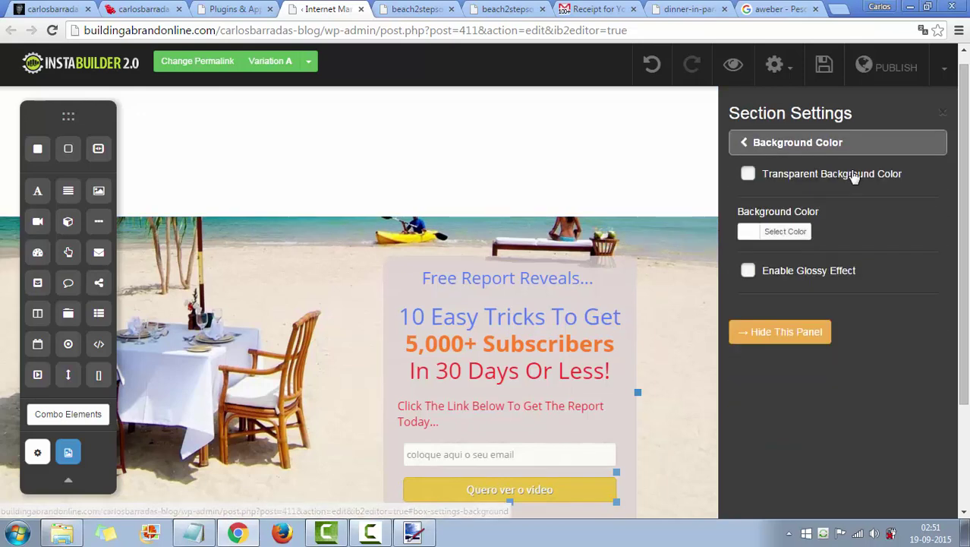
{"action": "left_click", "coordinate": [748, 173]}
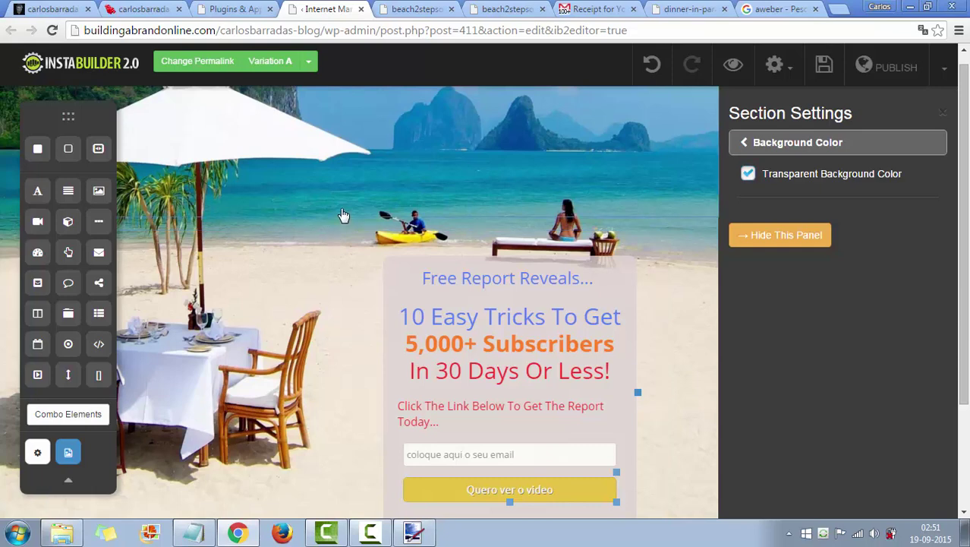
{"action": "left_click_drag", "start_coordinate": [358, 216], "coordinate": [379, 225]}
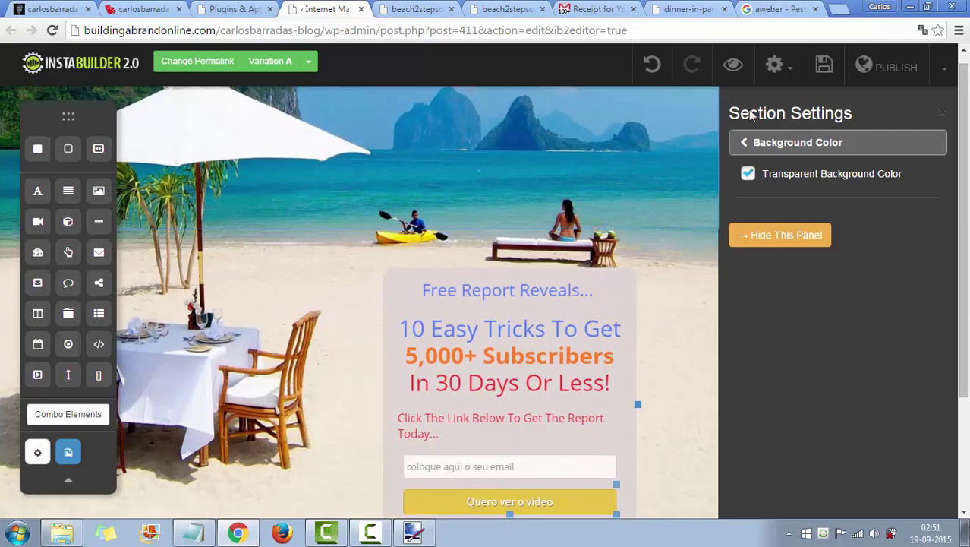
Step: Save the landing page and preview its layout at portrait tablet size
{"action": "left_click", "coordinate": [824, 67]}
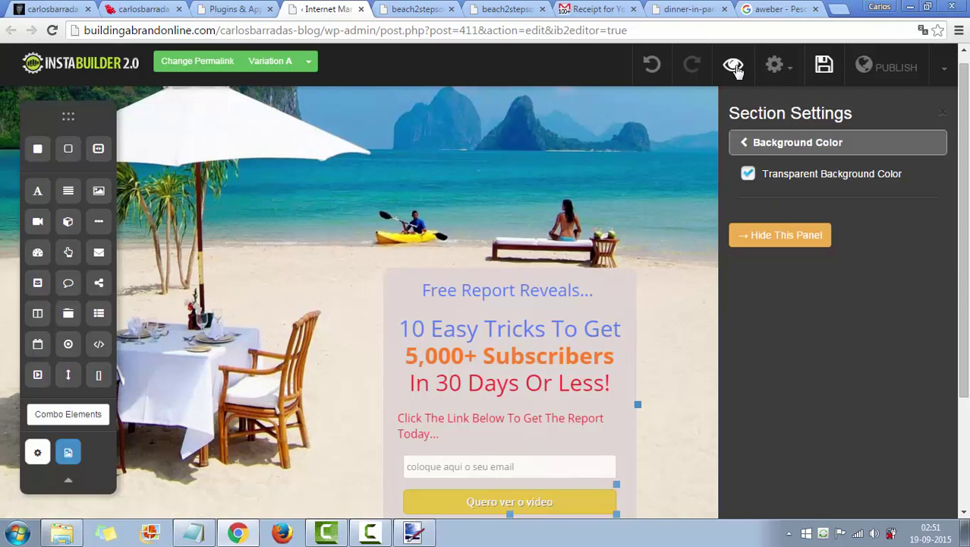
{"action": "left_click", "coordinate": [733, 67]}
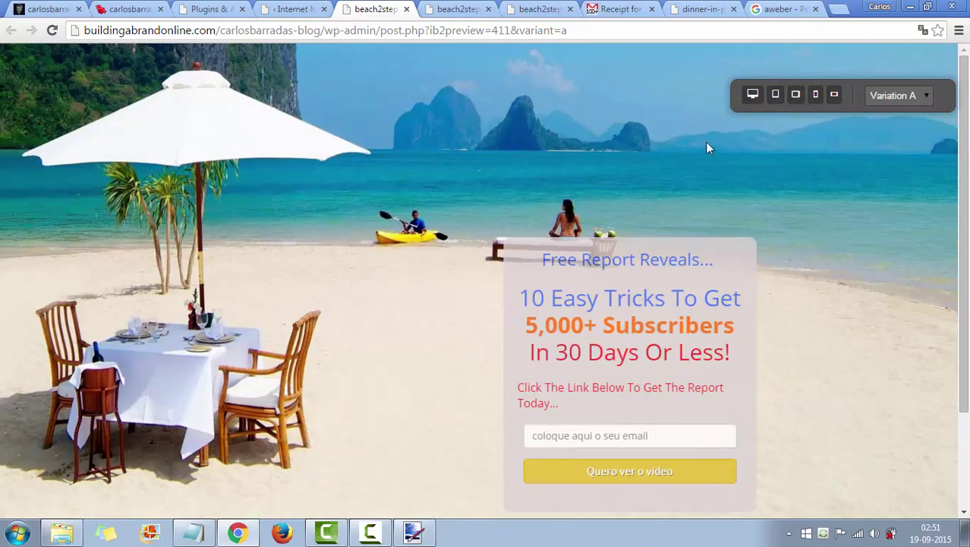
{"action": "left_click", "coordinate": [775, 95]}
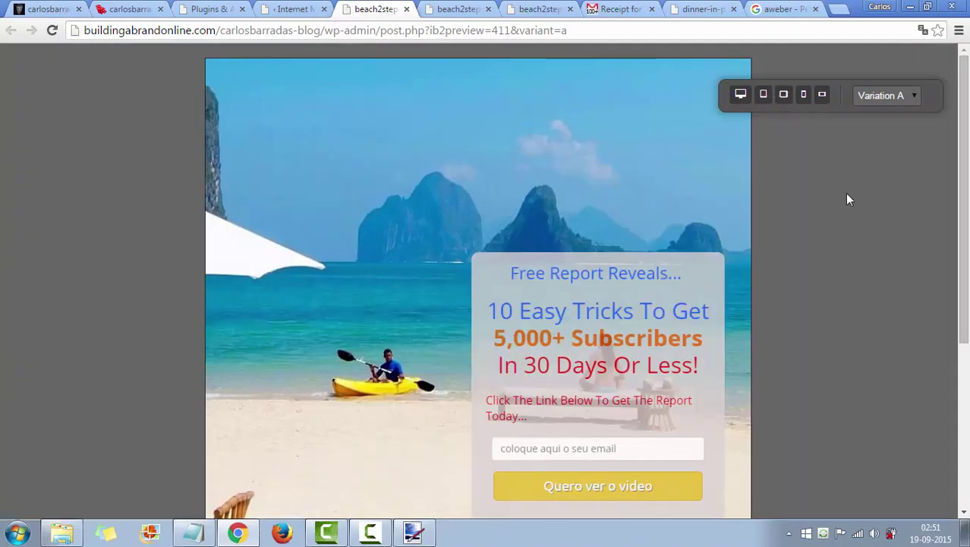
{"action": "scroll", "coordinate": [568, 225], "scroll_direction": "down", "scroll_amount": 2}
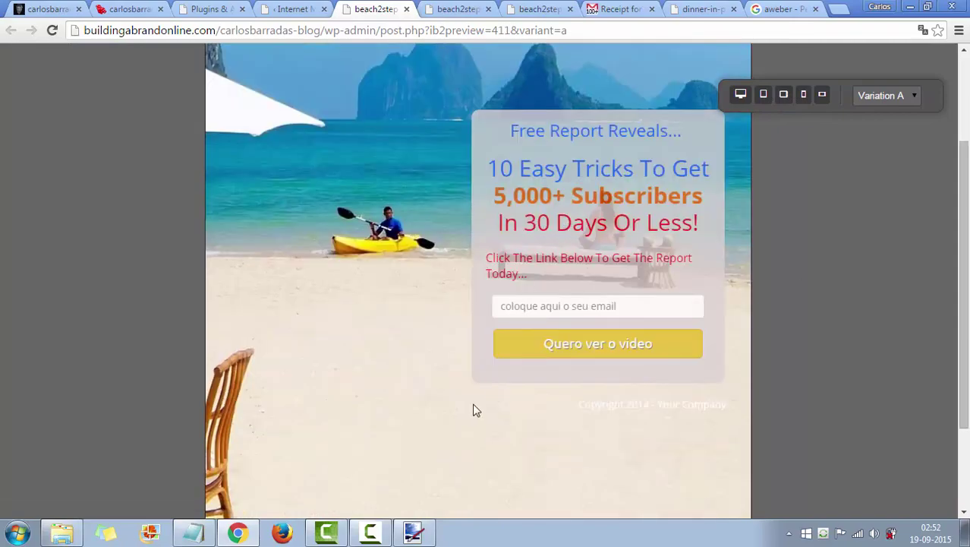
{"action": "scroll", "coordinate": [474, 408], "scroll_direction": "up", "scroll_amount": 2}
{"action": "scroll", "coordinate": [440, 372], "scroll_direction": "down", "scroll_amount": 3}
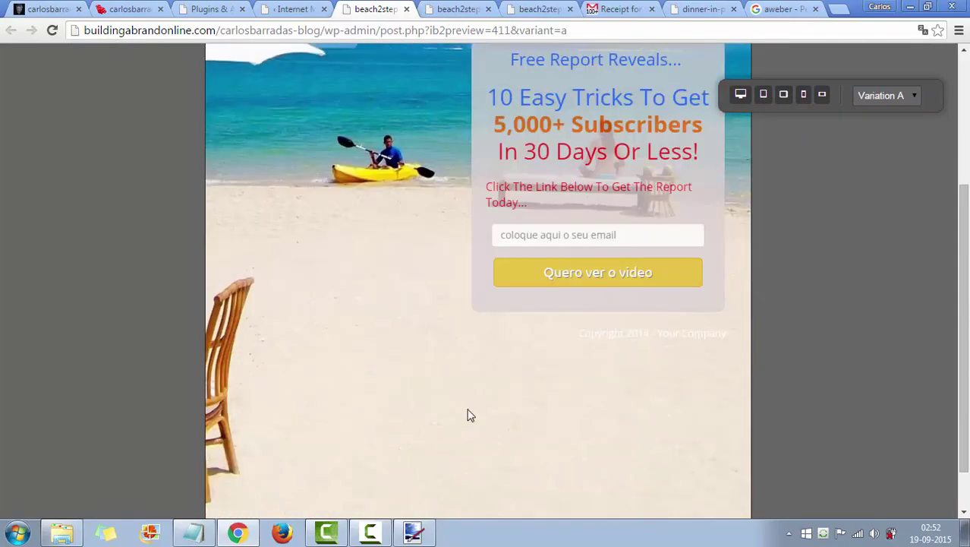
{"action": "scroll", "coordinate": [395, 387], "scroll_direction": "up", "scroll_amount": 2}
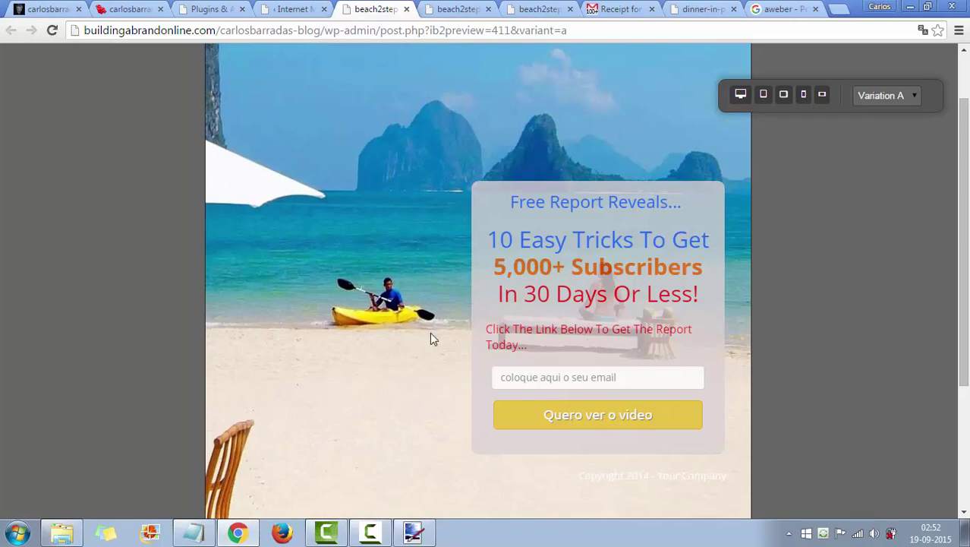
{"action": "left_click", "coordinate": [764, 95]}
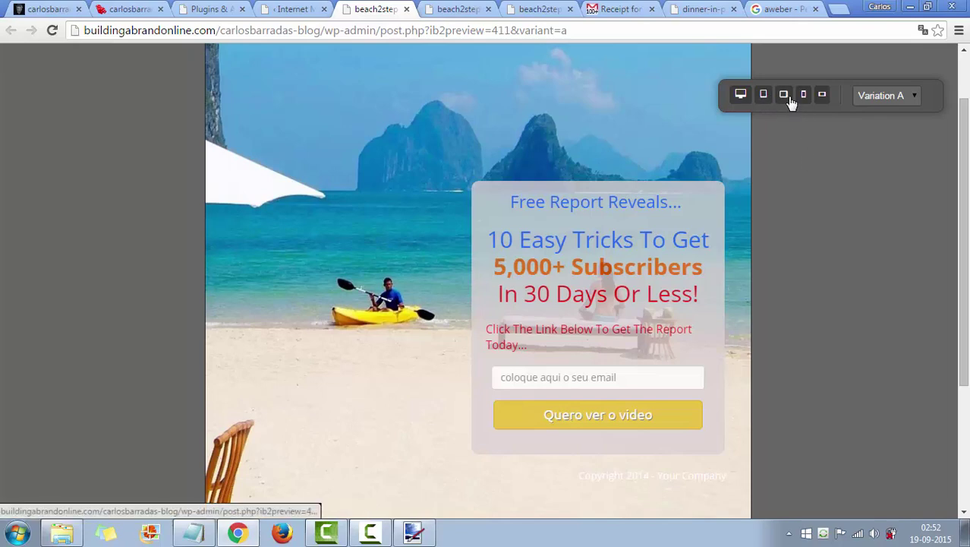
Step: Preview the landing page at landscape tablet, portrait phone and landscape phone sizes, and return the preview to portrait tablet size
{"action": "left_click", "coordinate": [784, 97]}
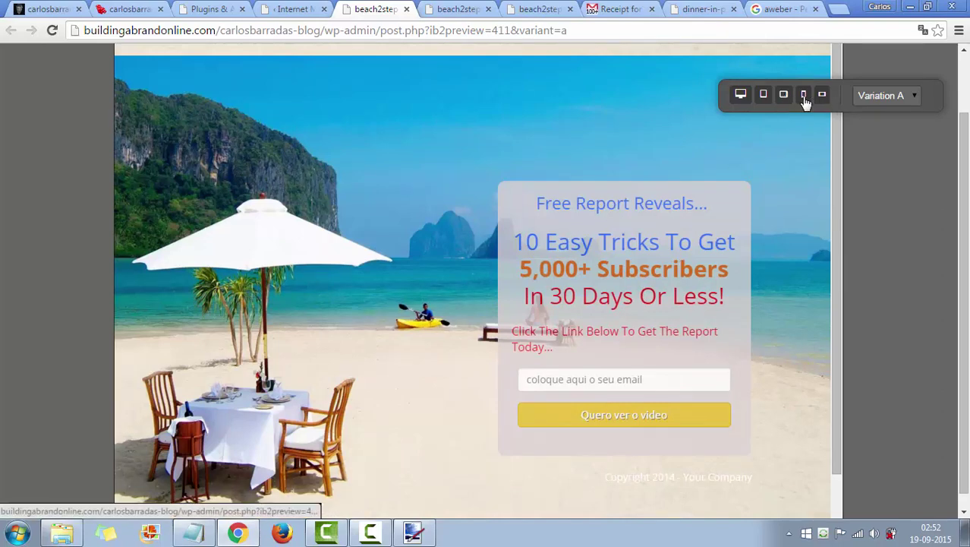
{"action": "left_click", "coordinate": [804, 97]}
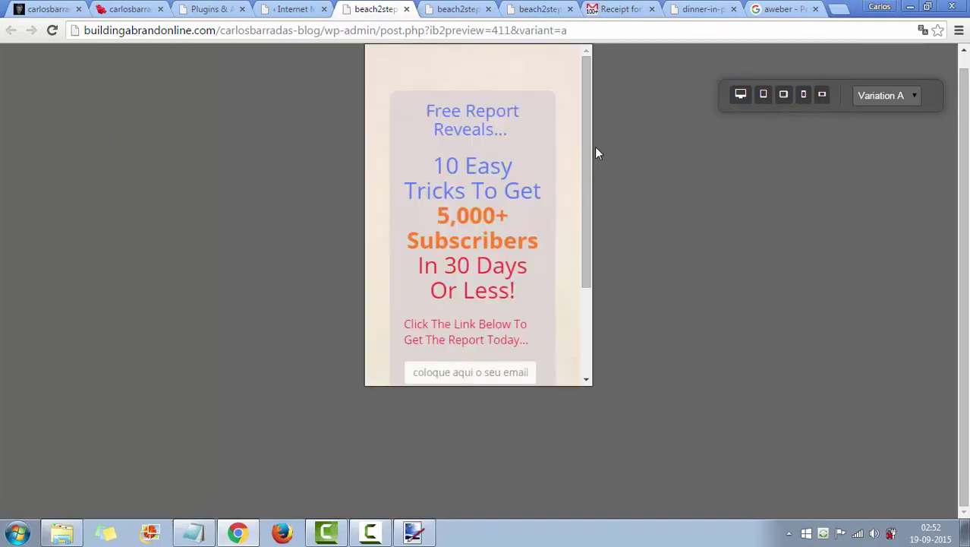
{"action": "left_click_drag", "start_coordinate": [585, 148], "coordinate": [596, 300]}
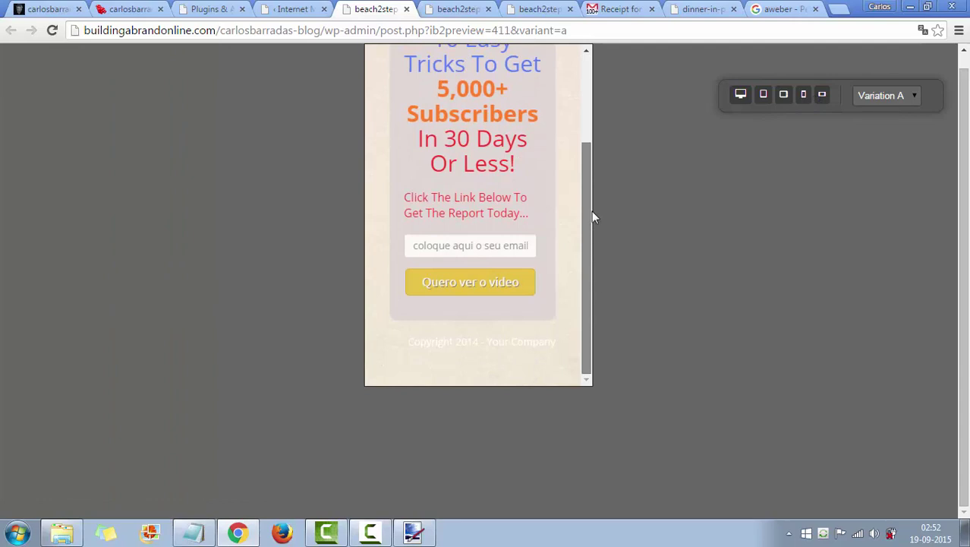
{"action": "left_click_drag", "start_coordinate": [595, 218], "coordinate": [593, 129]}
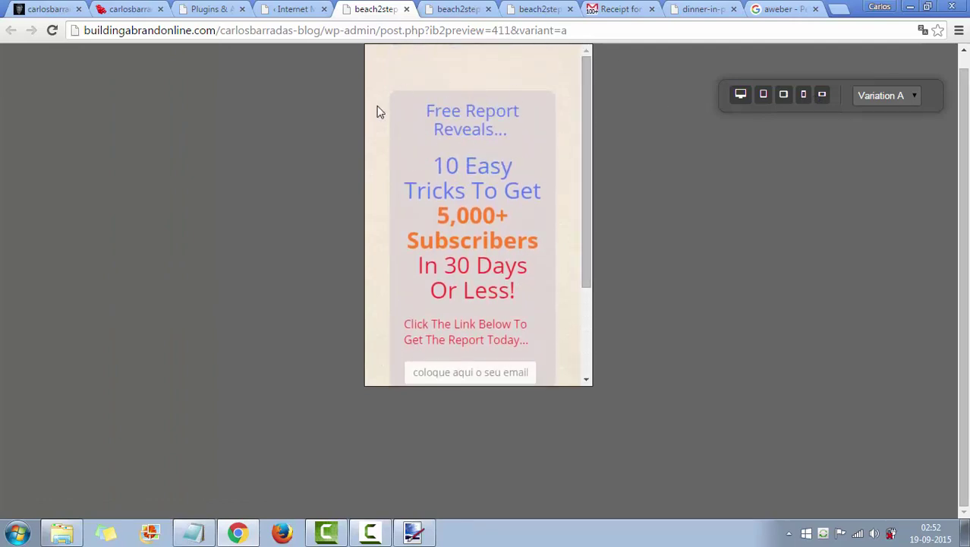
{"action": "left_click", "coordinate": [823, 99]}
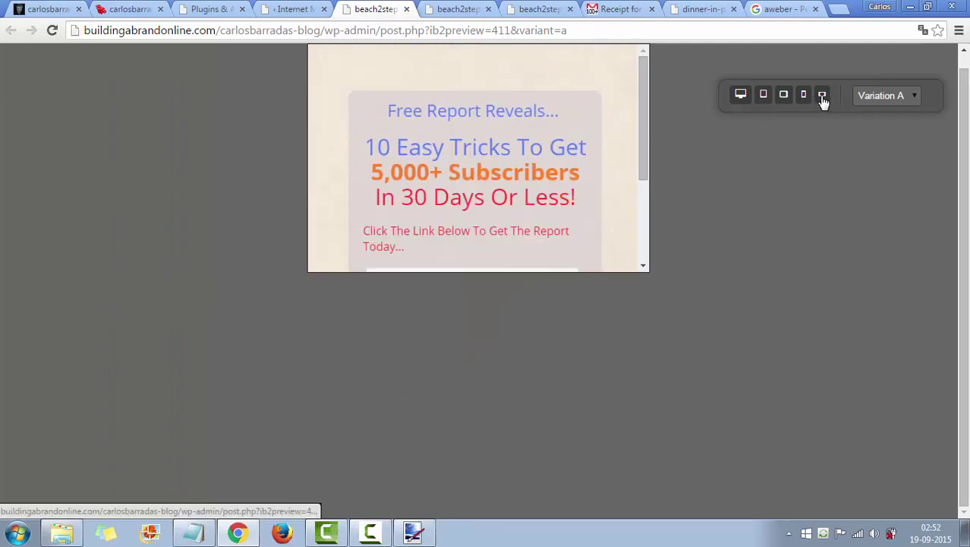
{"action": "left_click_drag", "start_coordinate": [640, 100], "coordinate": [640, 68]}
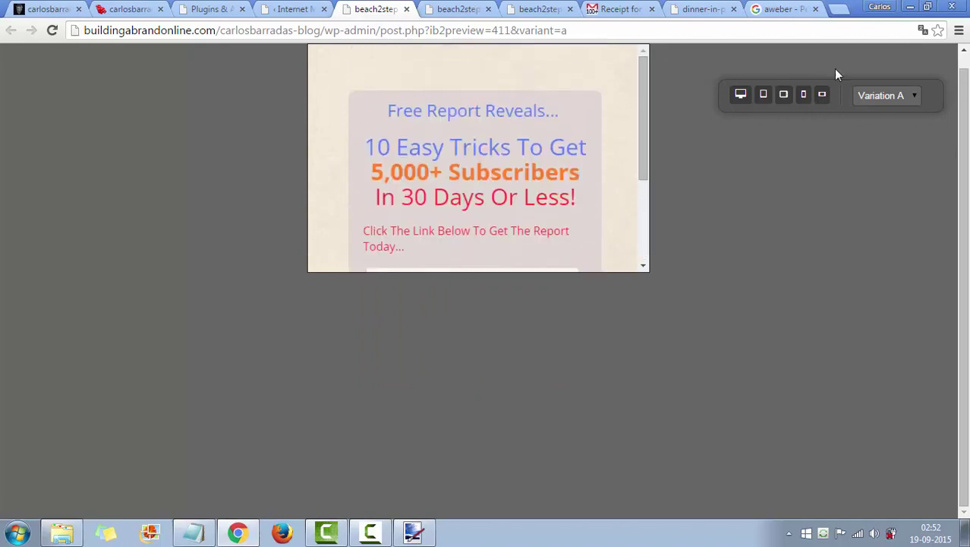
{"action": "left_click", "coordinate": [763, 95]}
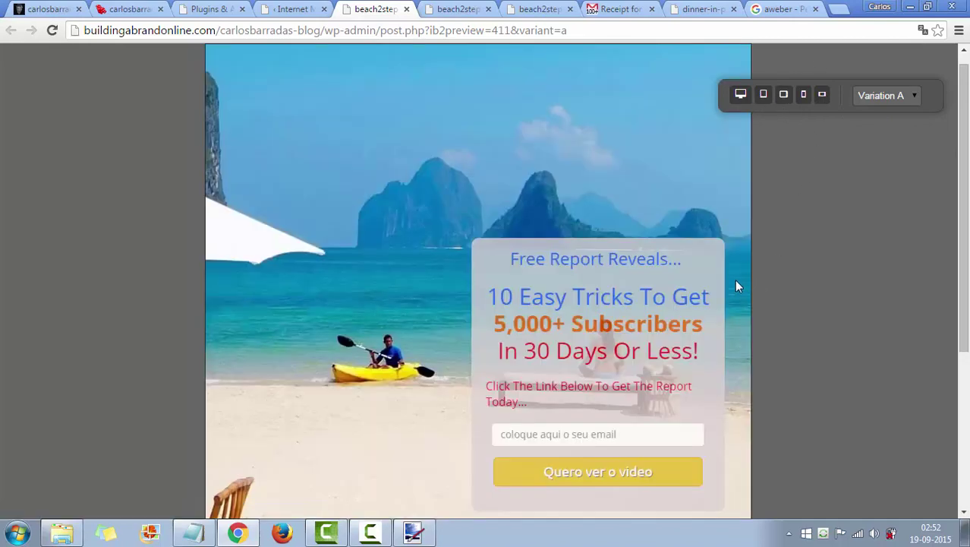
Step: Return to the page editor and hide the section settings panel to view the page at full width
{"action": "left_click", "coordinate": [296, 9]}
{"action": "scroll", "coordinate": [619, 342], "scroll_direction": "down", "scroll_amount": 2}
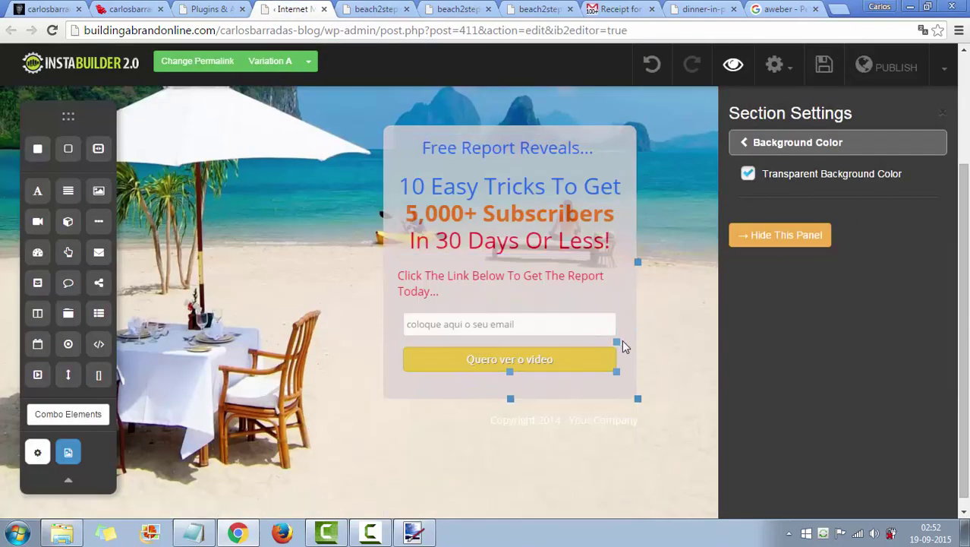
{"action": "scroll", "coordinate": [565, 199], "scroll_direction": "up", "scroll_amount": 2}
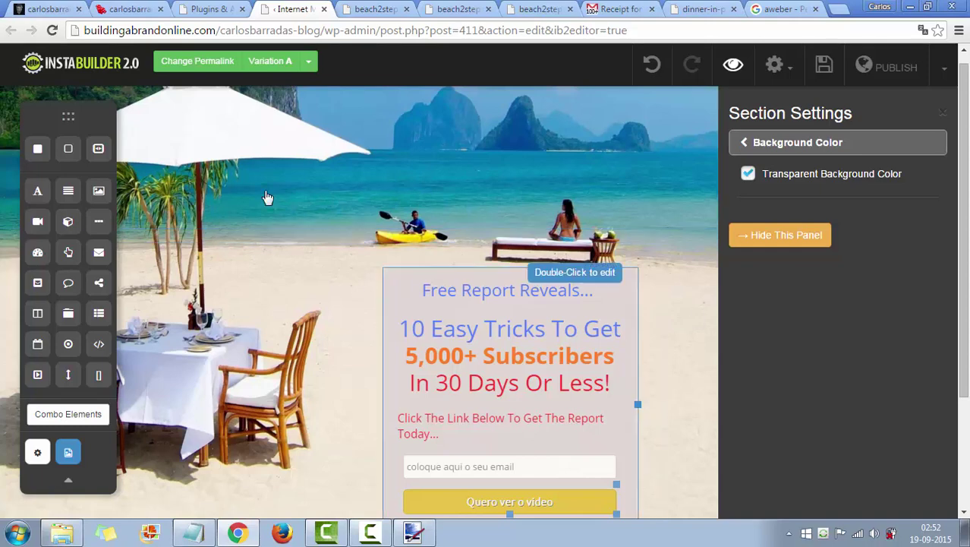
{"action": "left_click", "coordinate": [785, 240]}
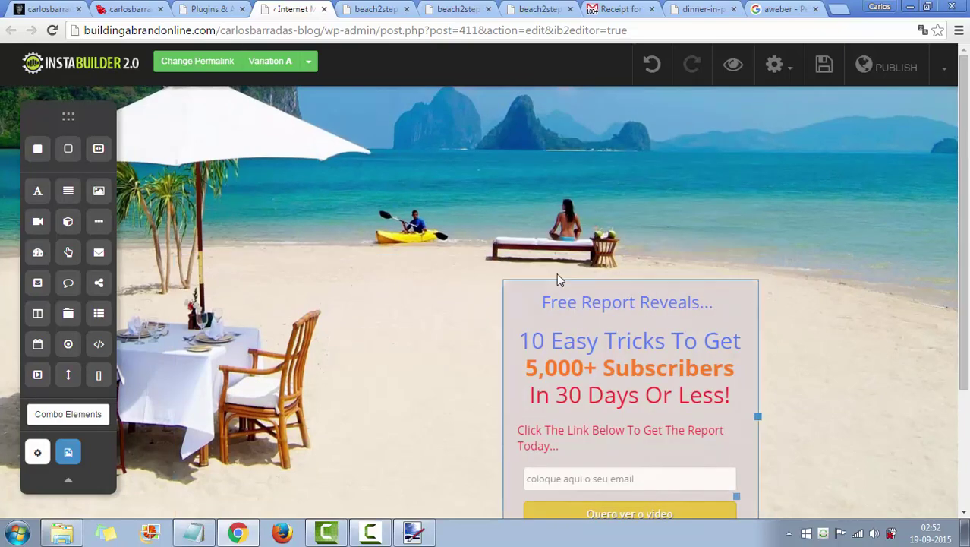
{"action": "scroll", "coordinate": [557, 277], "scroll_direction": "down", "scroll_amount": 2}
{"action": "scroll", "coordinate": [690, 213], "scroll_direction": "up", "scroll_amount": 2}
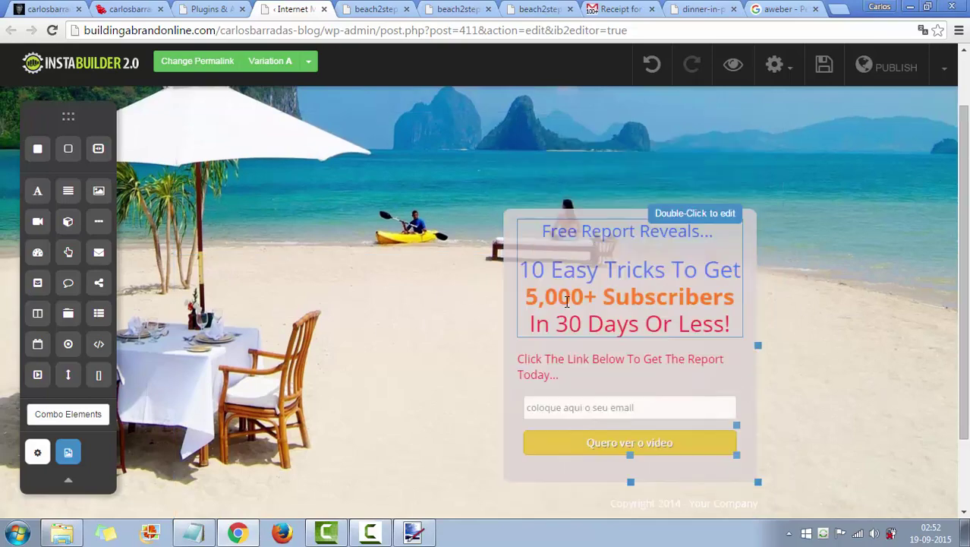
{"action": "scroll", "coordinate": [968, 251], "scroll_direction": "down", "scroll_amount": 2}
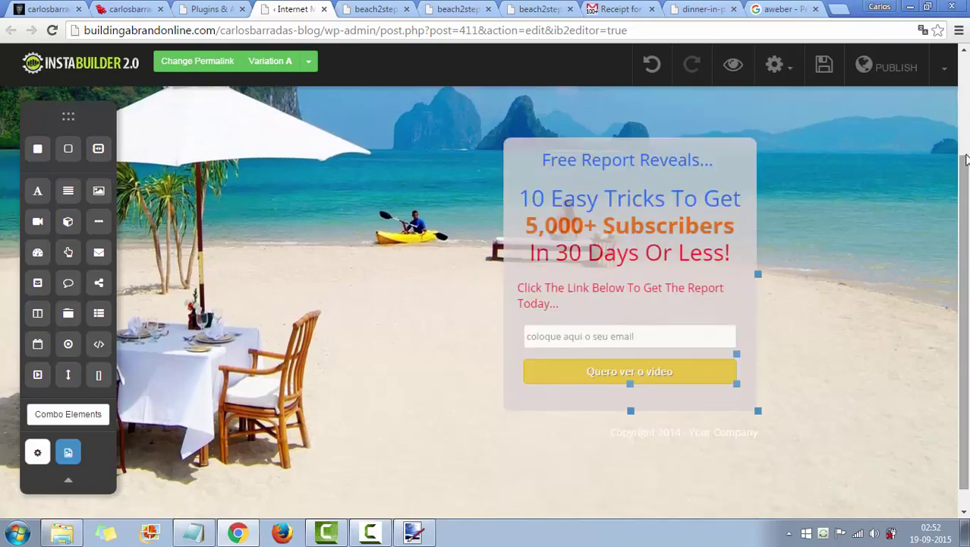
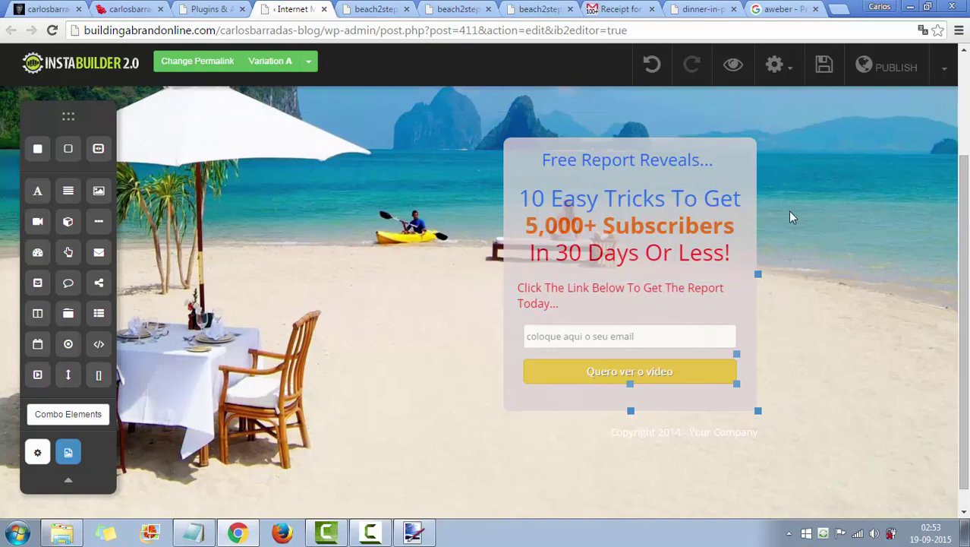
Step: Narrow the section that holds the opt-in box to little more than the box's own width, centring the box on the page
{"action": "scroll", "coordinate": [645, 282], "scroll_direction": "down", "scroll_amount": 1}
{"action": "scroll", "coordinate": [642, 260], "scroll_direction": "up", "scroll_amount": 2}
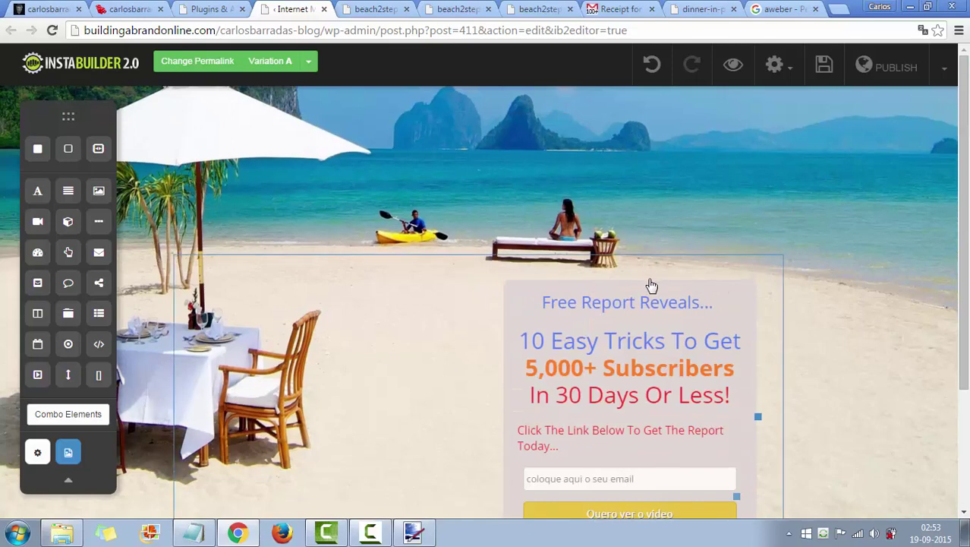
{"action": "scroll", "coordinate": [650, 284], "scroll_direction": "down", "scroll_amount": 1}
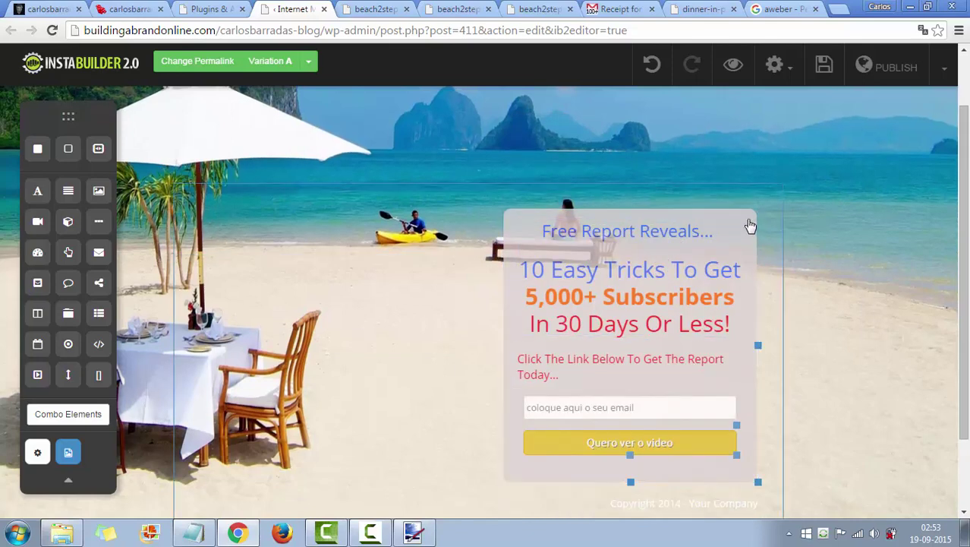
{"action": "left_click_drag", "start_coordinate": [676, 220], "coordinate": [397, 228]}
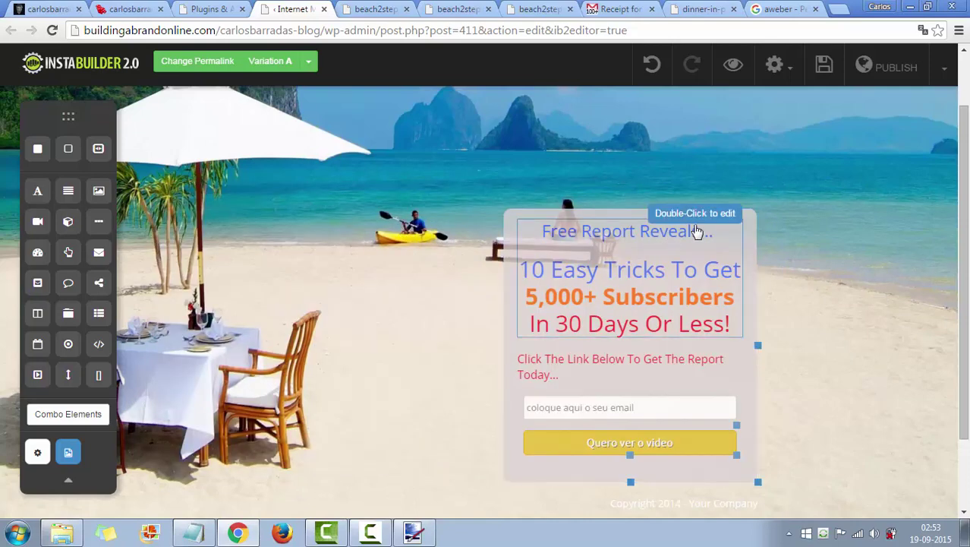
{"action": "left_click", "coordinate": [768, 343]}
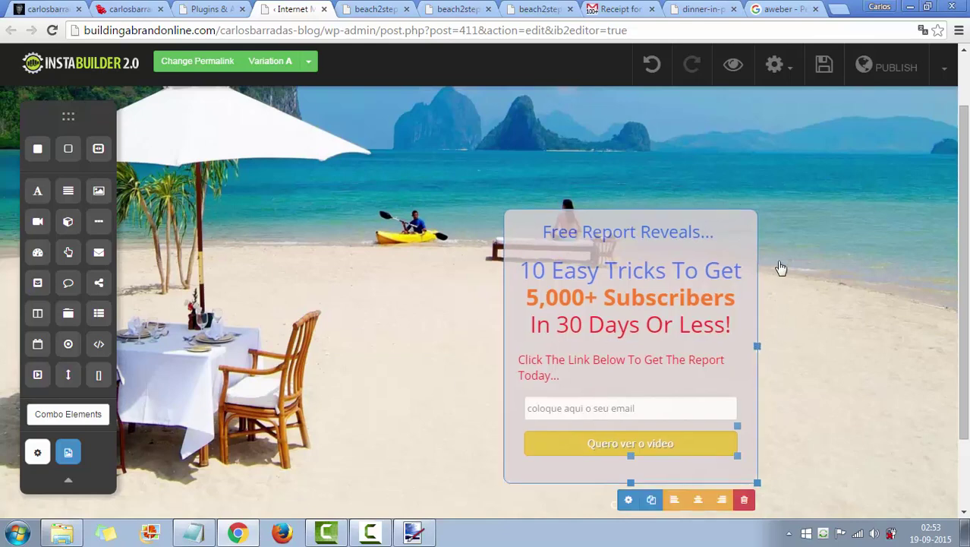
{"action": "left_click", "coordinate": [769, 198]}
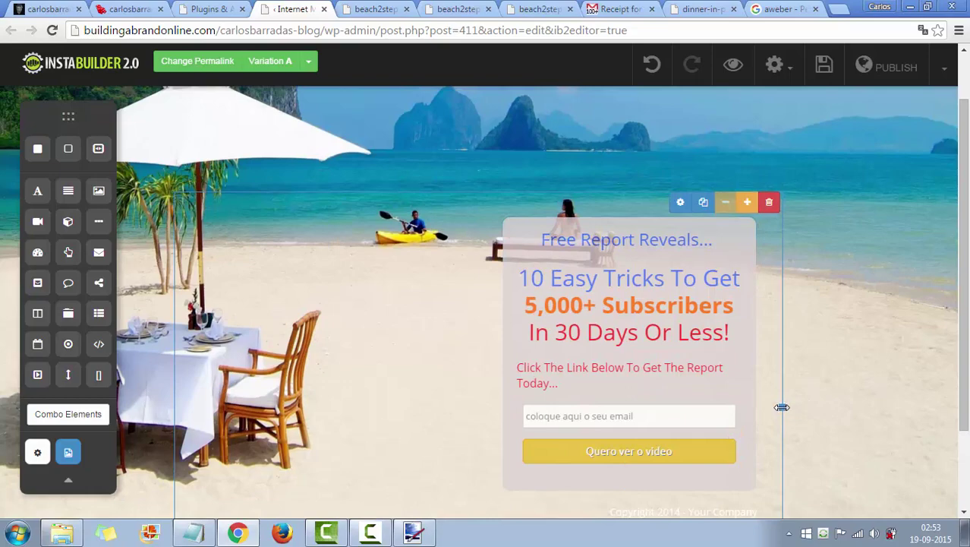
{"action": "left_click_drag", "start_coordinate": [741, 408], "coordinate": [429, 408]}
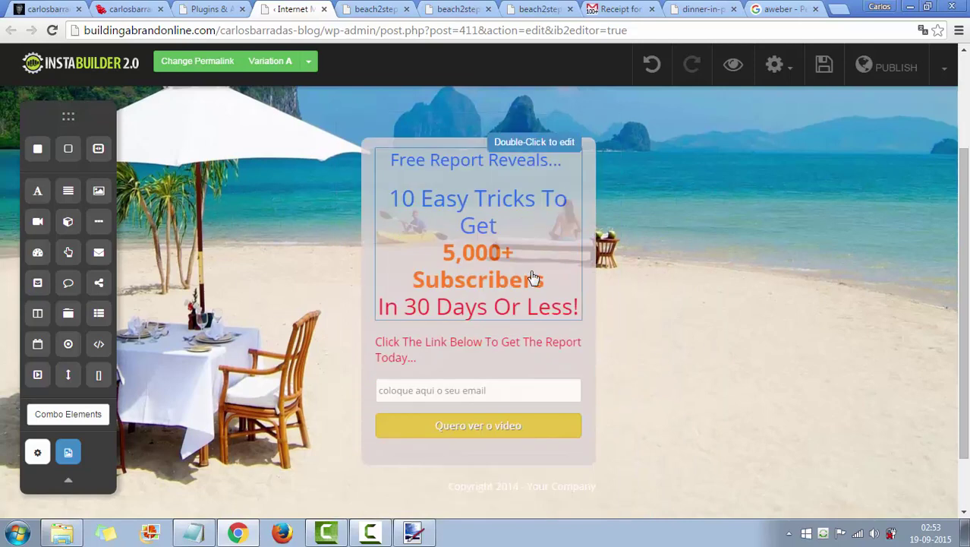
Step: Try to widen the opt-in box beyond its narrowed section
{"action": "left_click", "coordinate": [584, 336]}
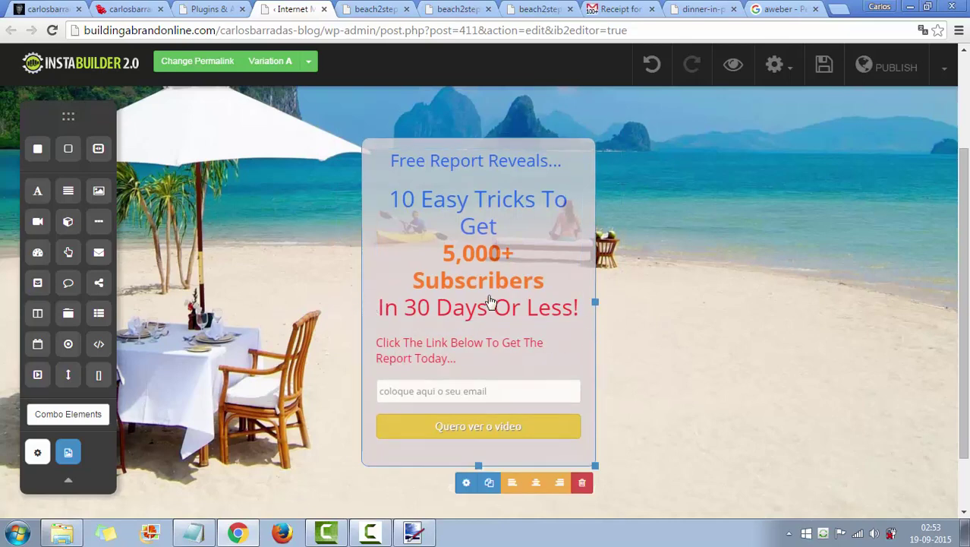
{"action": "left_click_drag", "start_coordinate": [597, 302], "coordinate": [650, 296]}
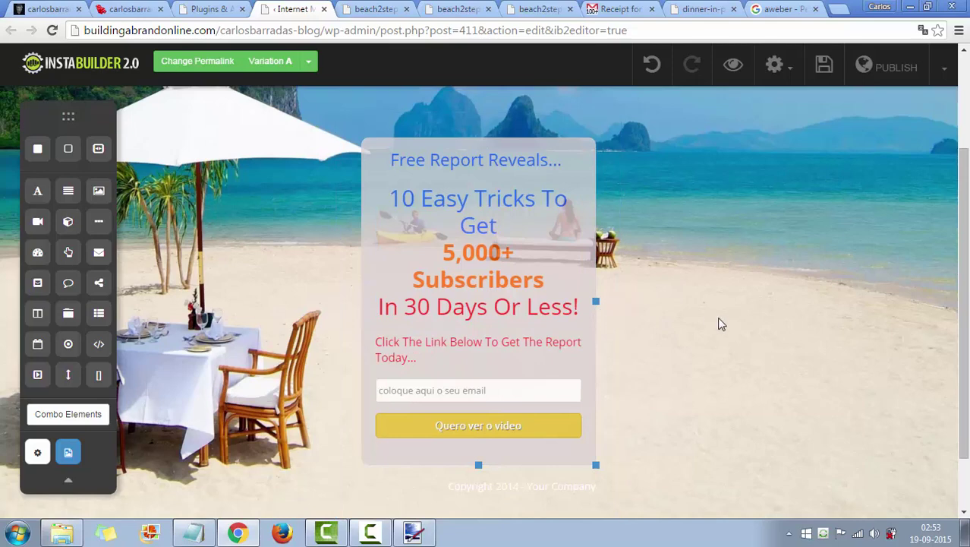
{"action": "left_click_drag", "start_coordinate": [598, 302], "coordinate": [657, 297]}
{"action": "left_click_drag", "start_coordinate": [597, 300], "coordinate": [715, 305]}
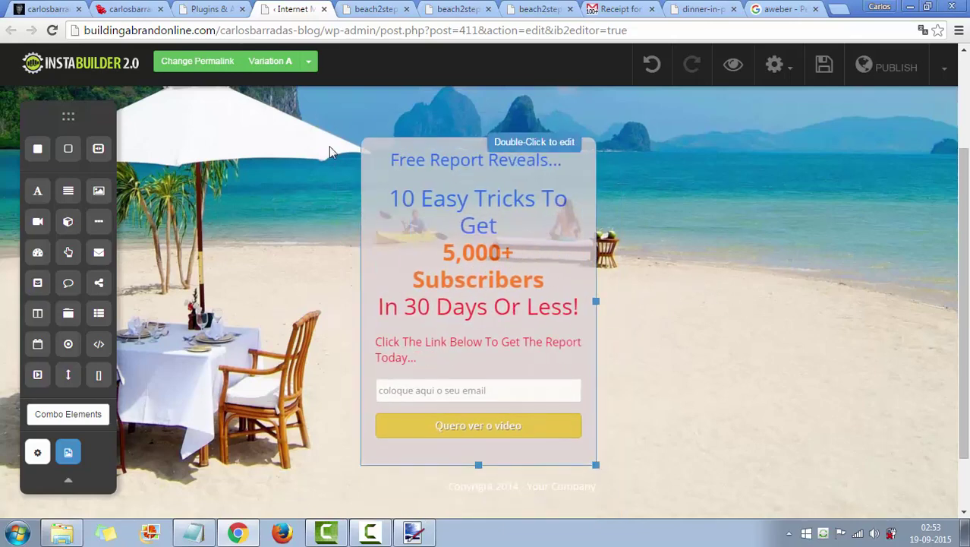
Step: Try to move the opt-in box sideways out of its section, toward the dining table in the background
{"action": "left_click", "coordinate": [390, 165]}
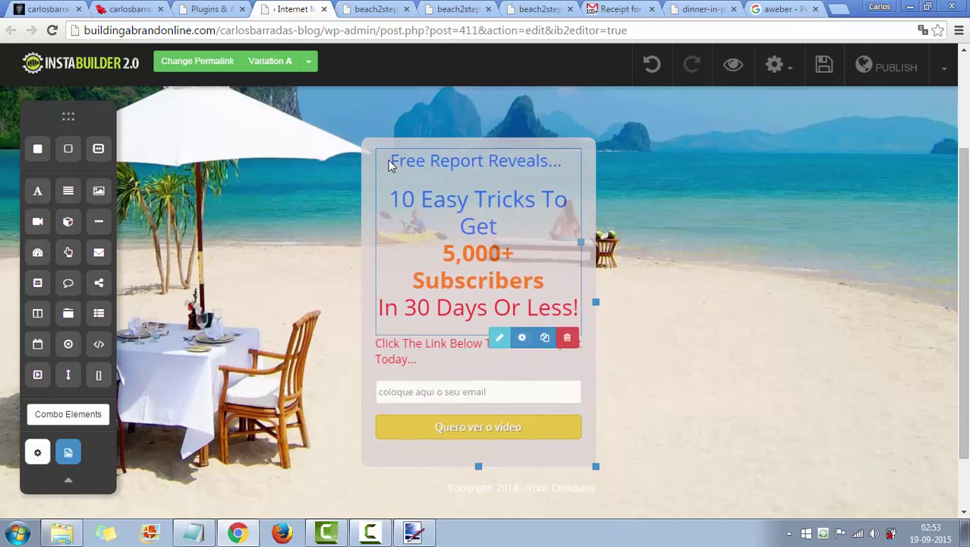
{"action": "left_click", "coordinate": [285, 221]}
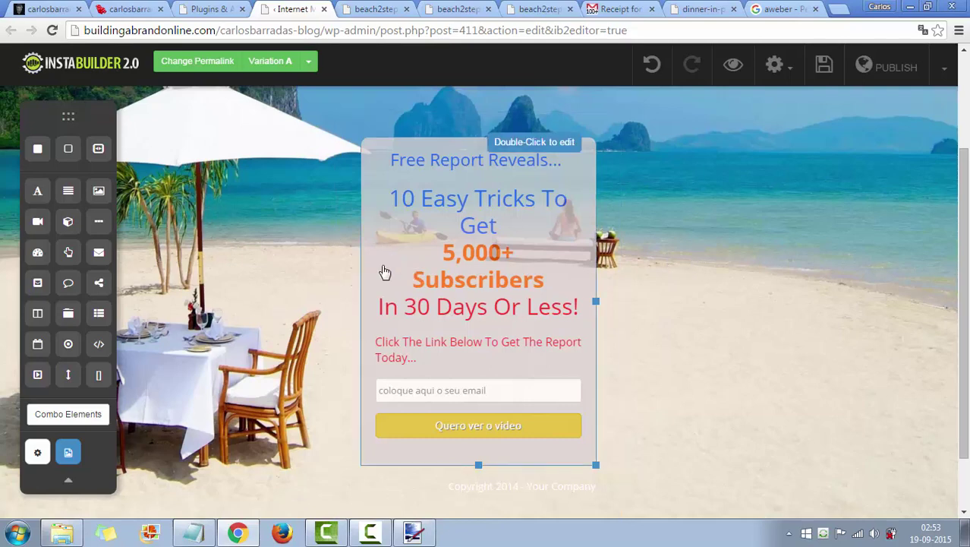
{"action": "left_click_drag", "start_coordinate": [385, 272], "coordinate": [256, 255]}
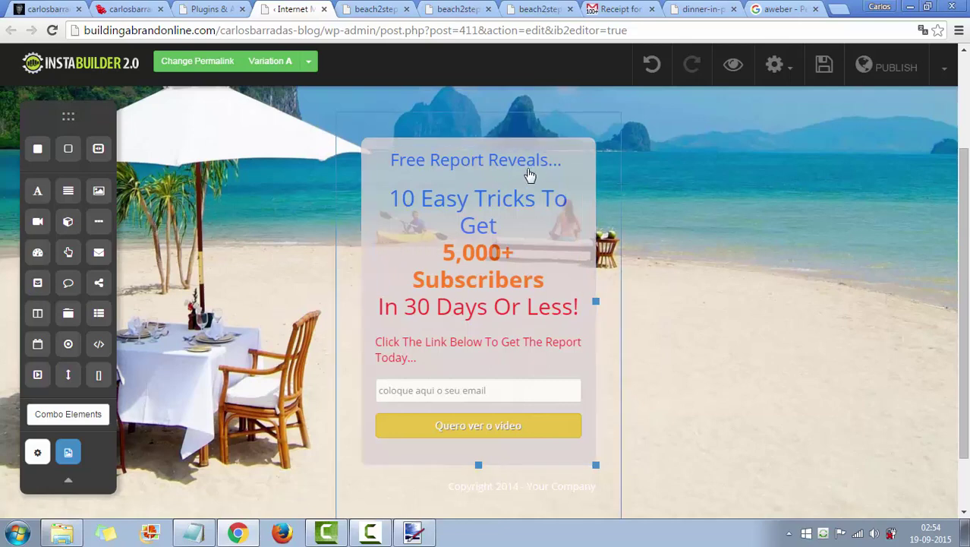
Step: Slightly reduce the height of the empty section above the opt-in box to raise the box on the page
{"action": "scroll", "coordinate": [533, 282], "scroll_direction": "down", "scroll_amount": 1}
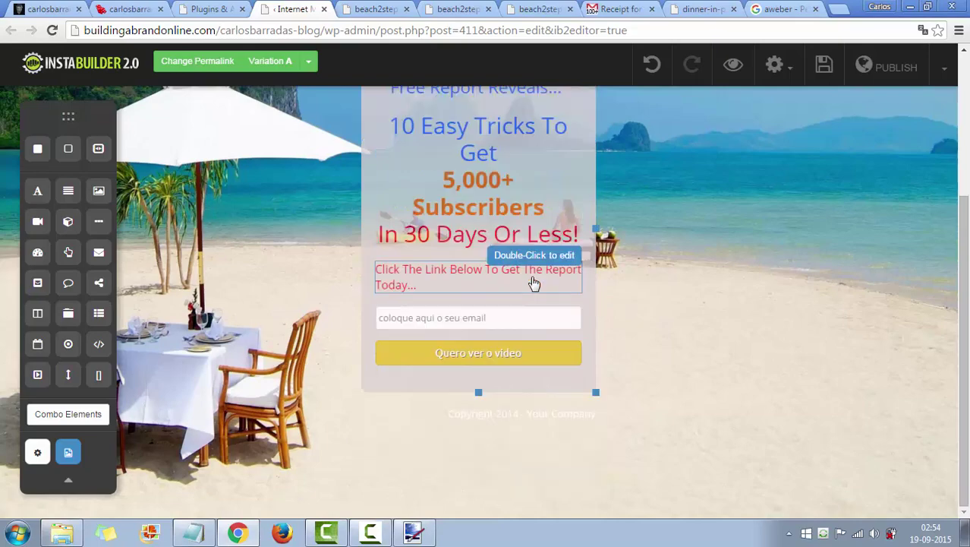
{"action": "scroll", "coordinate": [531, 279], "scroll_direction": "up", "scroll_amount": 3}
{"action": "scroll", "coordinate": [528, 281], "scroll_direction": "down", "scroll_amount": 3}
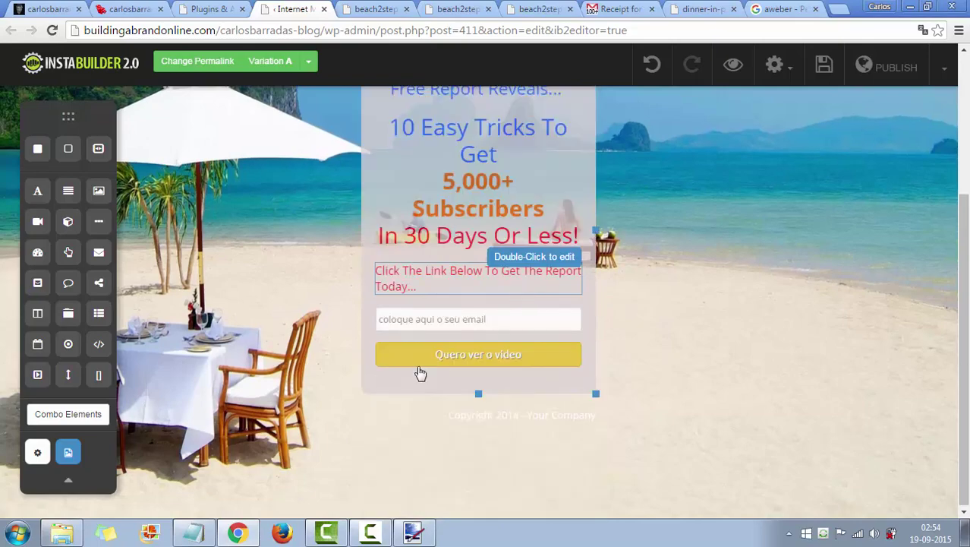
{"action": "mouse_move", "coordinate": [414, 394]}
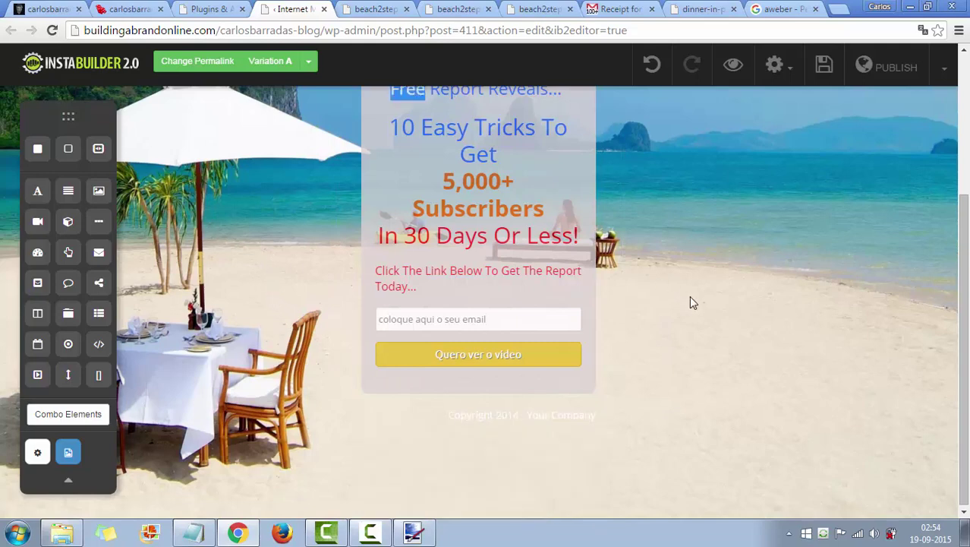
{"action": "scroll", "coordinate": [690, 296], "scroll_direction": "up", "scroll_amount": 2}
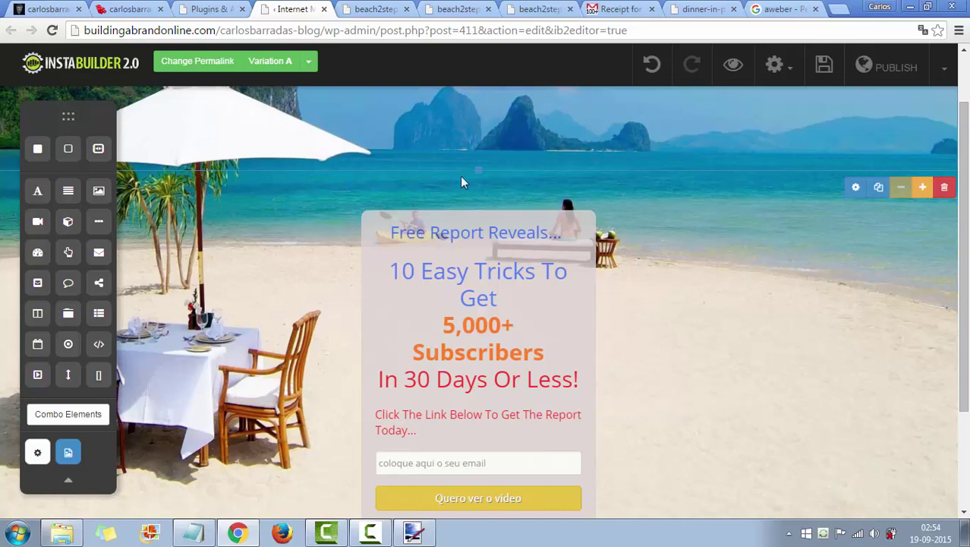
{"action": "left_click_drag", "start_coordinate": [480, 170], "coordinate": [480, 158]}
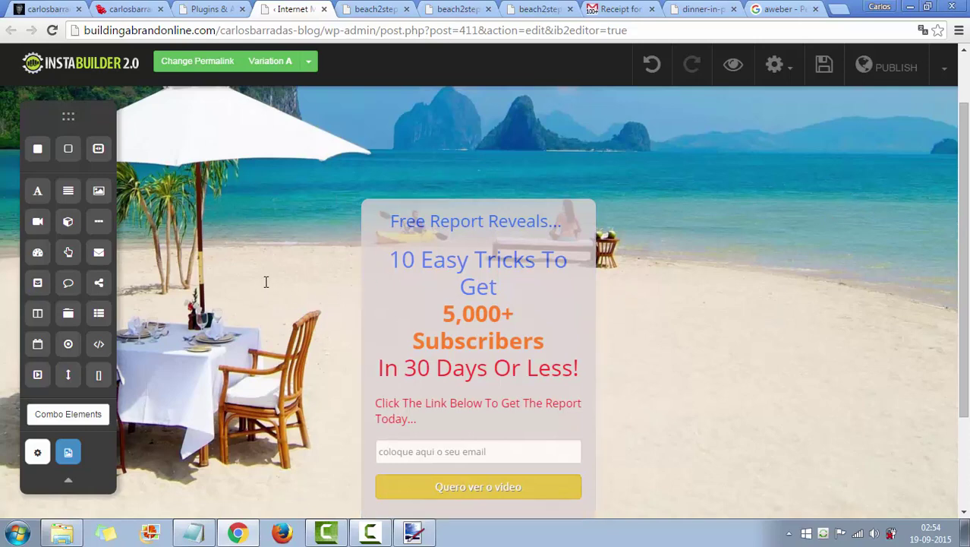
Step: Try widening the section around the opt-in box twice, undoing the change each time
{"action": "scroll", "coordinate": [620, 286], "scroll_direction": "down", "scroll_amount": 2}
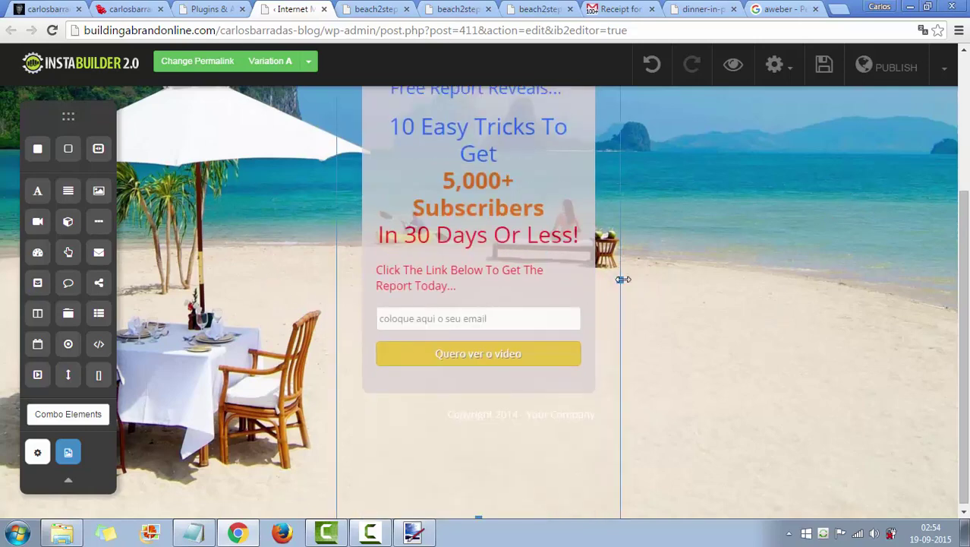
{"action": "left_click_drag", "start_coordinate": [695, 270], "coordinate": [968, 234]}
{"action": "key", "text": "ctrl+z"}
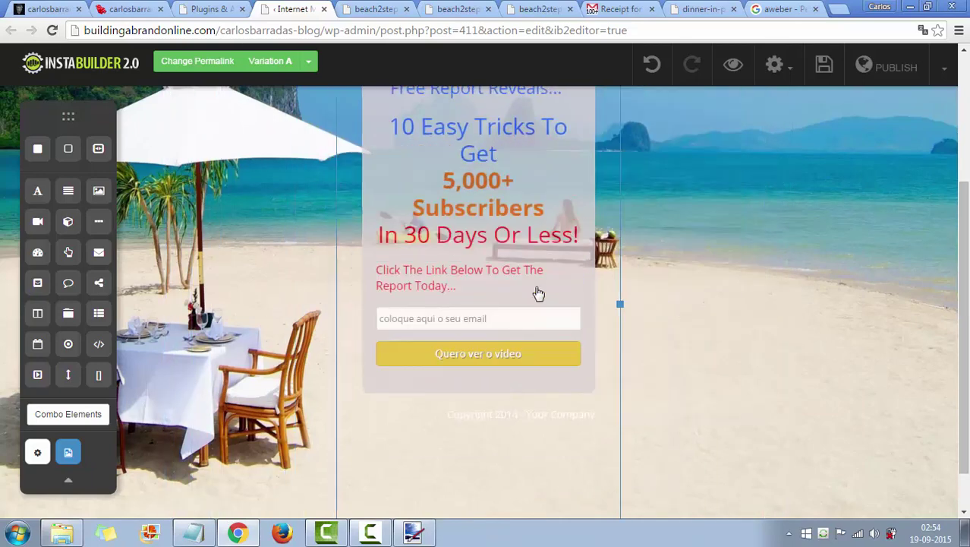
{"action": "left_click_drag", "start_coordinate": [694, 268], "coordinate": [968, 234]}
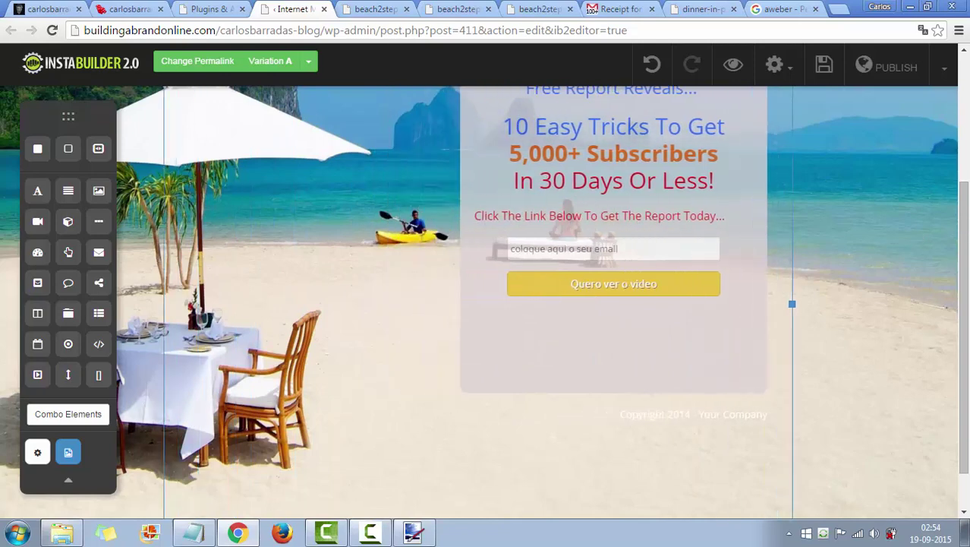
{"action": "key", "text": "ctrl+z"}
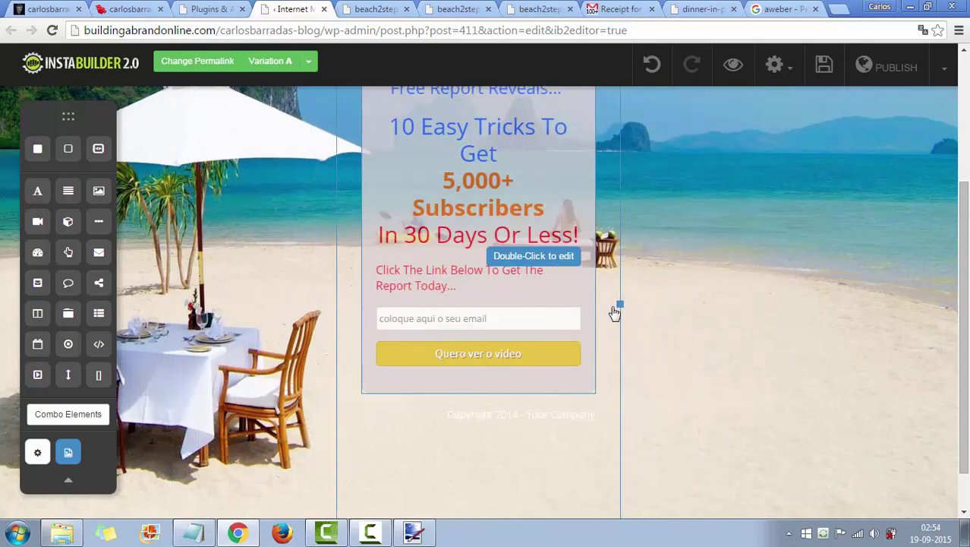
{"action": "scroll", "coordinate": [656, 380], "scroll_direction": "down", "scroll_amount": 1}
{"action": "scroll", "coordinate": [817, 329], "scroll_direction": "up", "scroll_amount": 3}
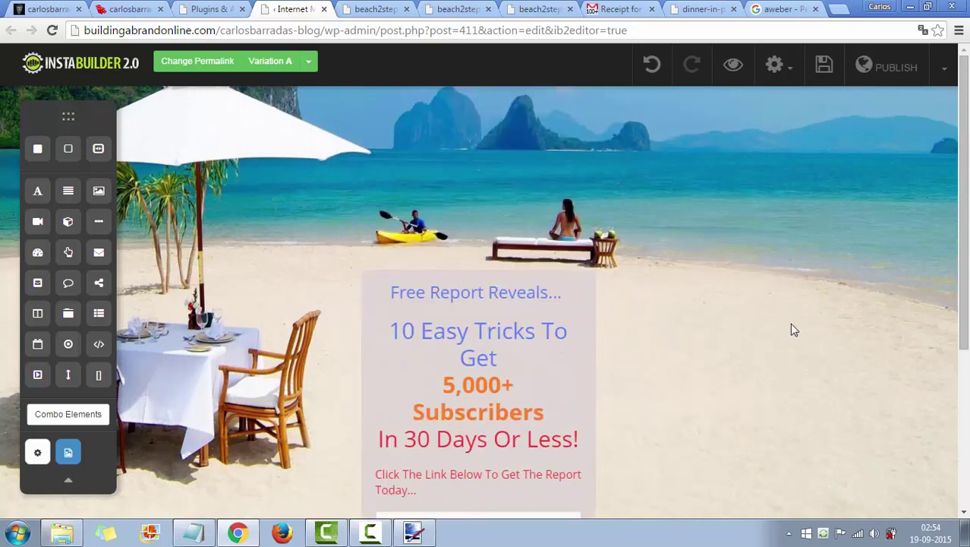
{"action": "scroll", "coordinate": [792, 329], "scroll_direction": "down", "scroll_amount": 2}
{"action": "scroll", "coordinate": [710, 312], "scroll_direction": "up", "scroll_amount": 2}
{"action": "scroll", "coordinate": [717, 309], "scroll_direction": "down", "scroll_amount": 3}
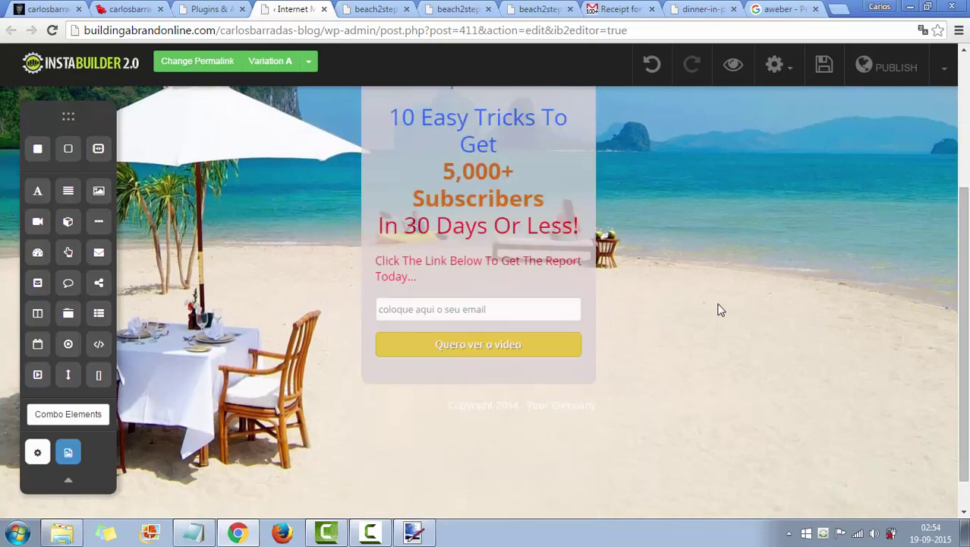
{"action": "scroll", "coordinate": [531, 401], "scroll_direction": "up", "scroll_amount": 1}
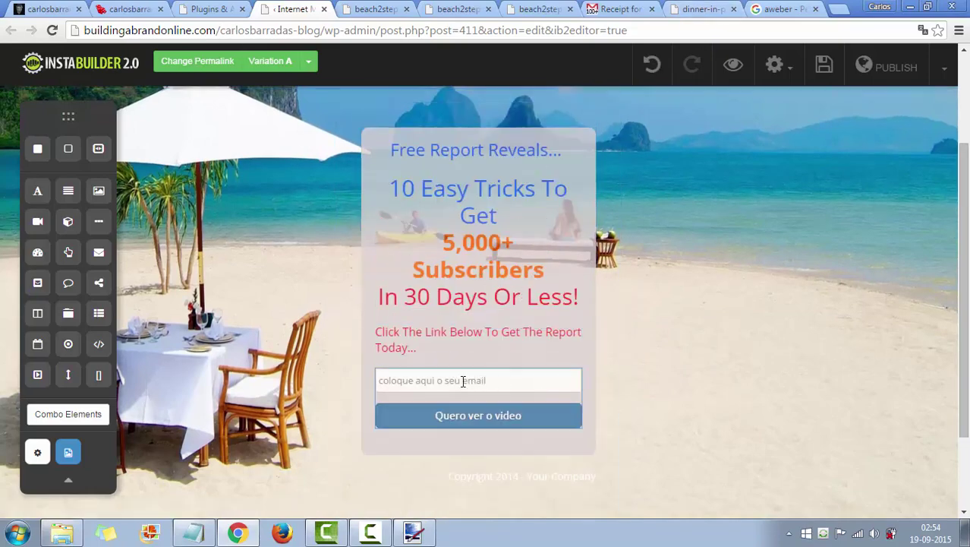
Step: Switch to the Google results for AWeber, open its sign-in page and log in with the saved credentials
{"action": "left_click", "coordinate": [780, 12]}
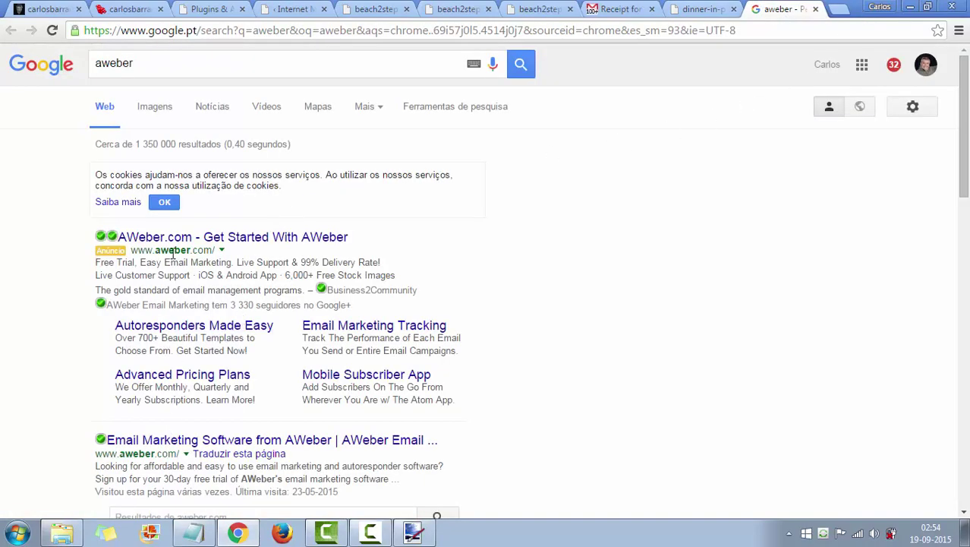
{"action": "scroll", "coordinate": [164, 293], "scroll_direction": "down", "scroll_amount": 2}
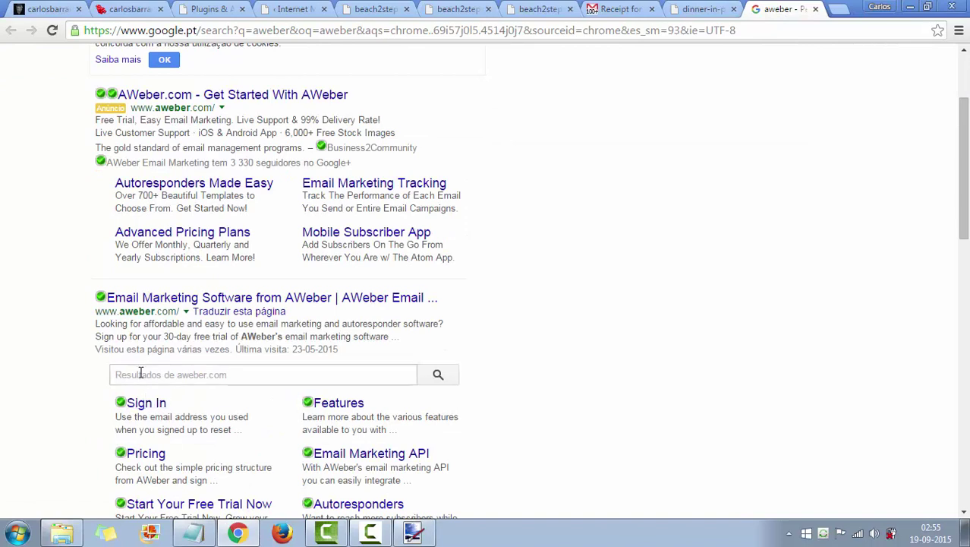
{"action": "left_click", "coordinate": [142, 406]}
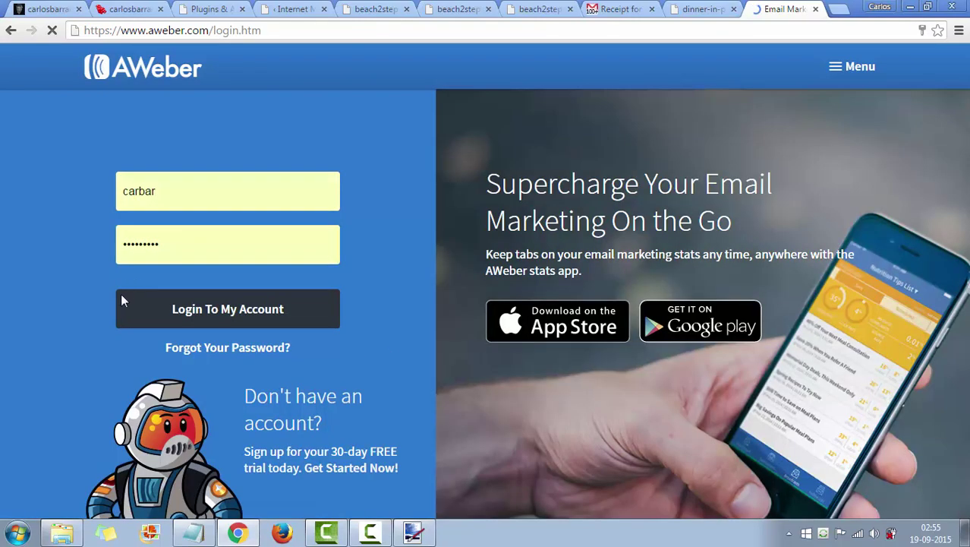
{"action": "left_click", "coordinate": [238, 325]}
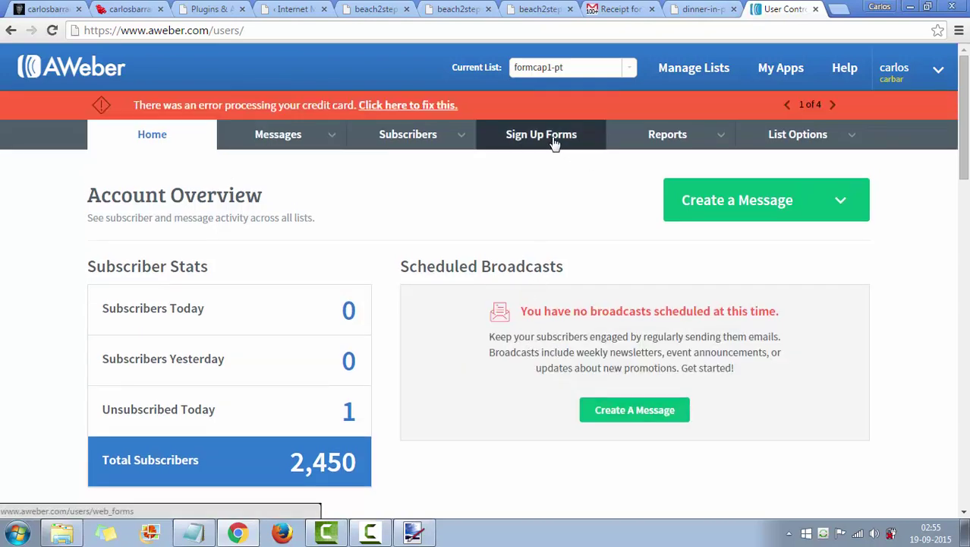
Step: Open the AWeber sign up forms list and start creating a new sign up form
{"action": "left_click", "coordinate": [554, 143]}
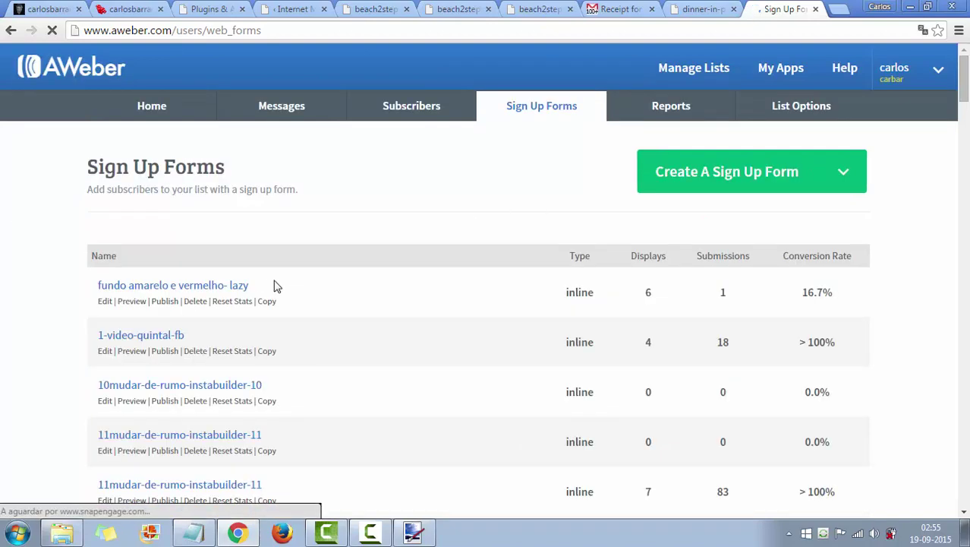
{"action": "scroll", "coordinate": [248, 284], "scroll_direction": "down", "scroll_amount": 3}
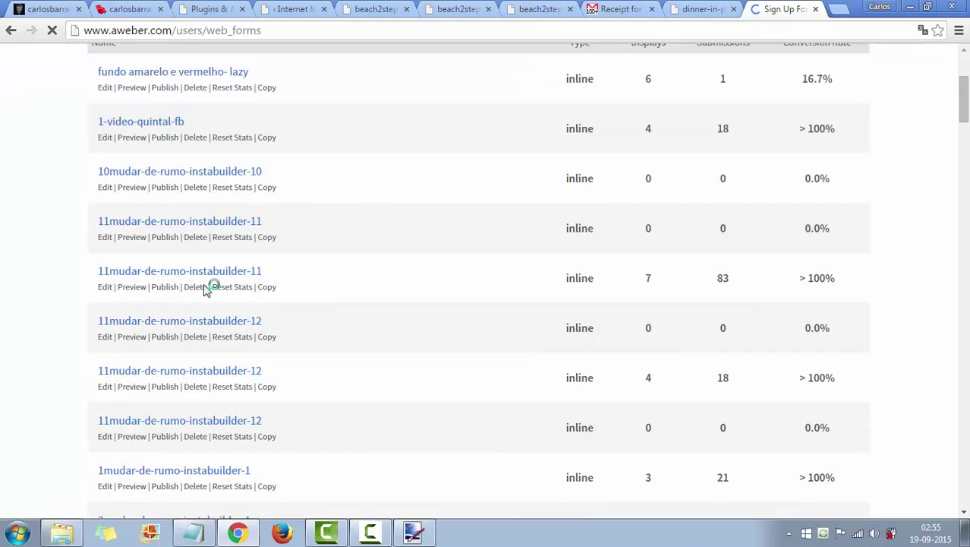
{"action": "scroll", "coordinate": [211, 284], "scroll_direction": "up", "scroll_amount": 2}
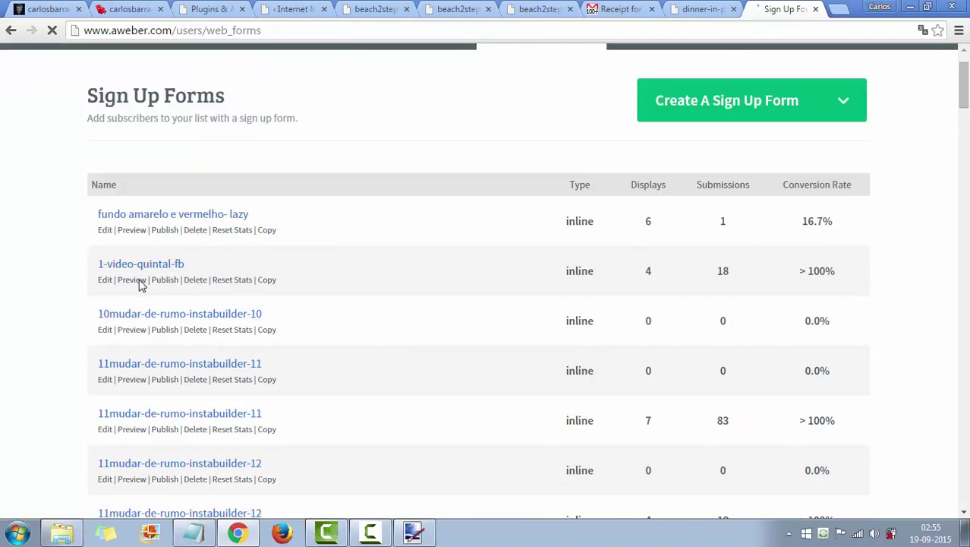
{"action": "scroll", "coordinate": [262, 195], "scroll_direction": "up", "scroll_amount": 2}
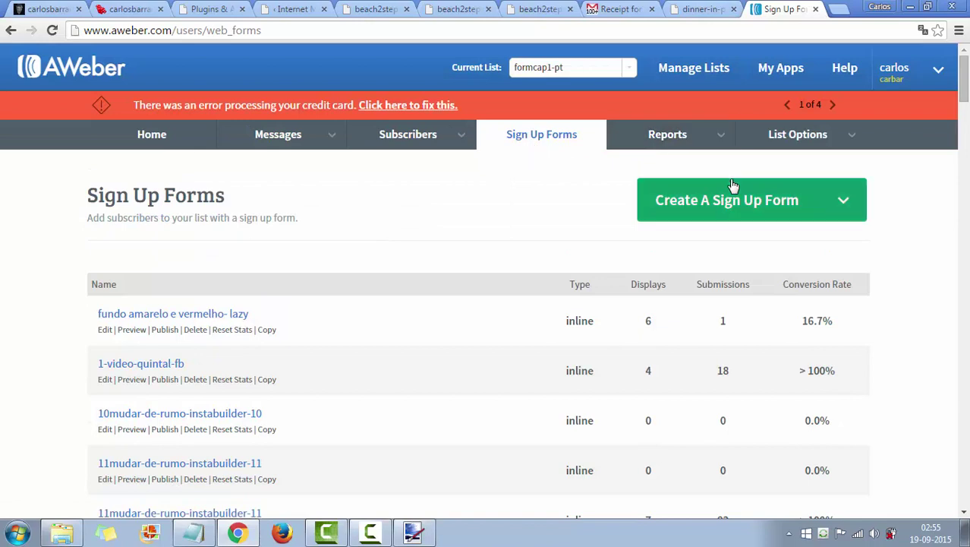
{"action": "left_click", "coordinate": [843, 206]}
{"action": "left_click", "coordinate": [724, 250]}
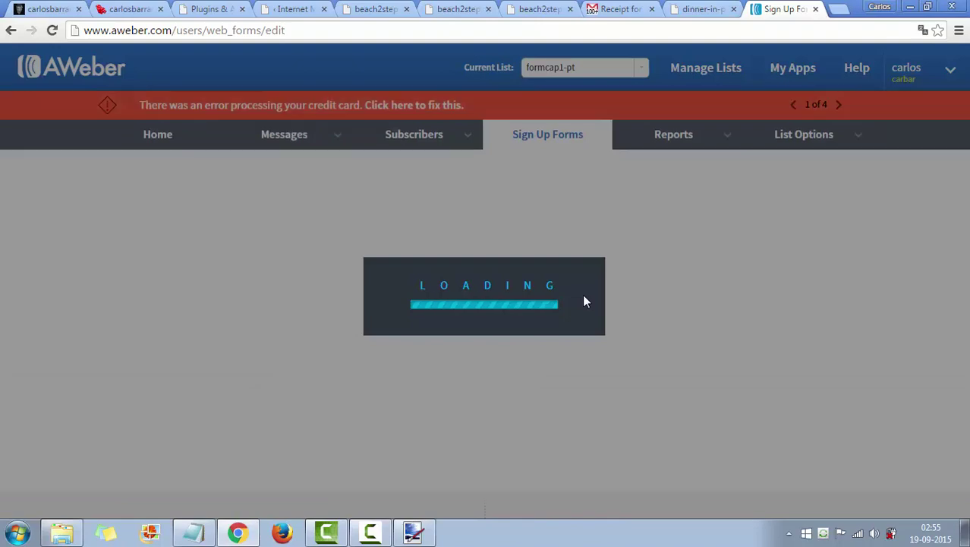
Step: Remove the Name field, the email privacy line and the "Powered by AWeber Email Marketing" line from the form
{"action": "scroll", "coordinate": [722, 285], "scroll_direction": "down", "scroll_amount": 3}
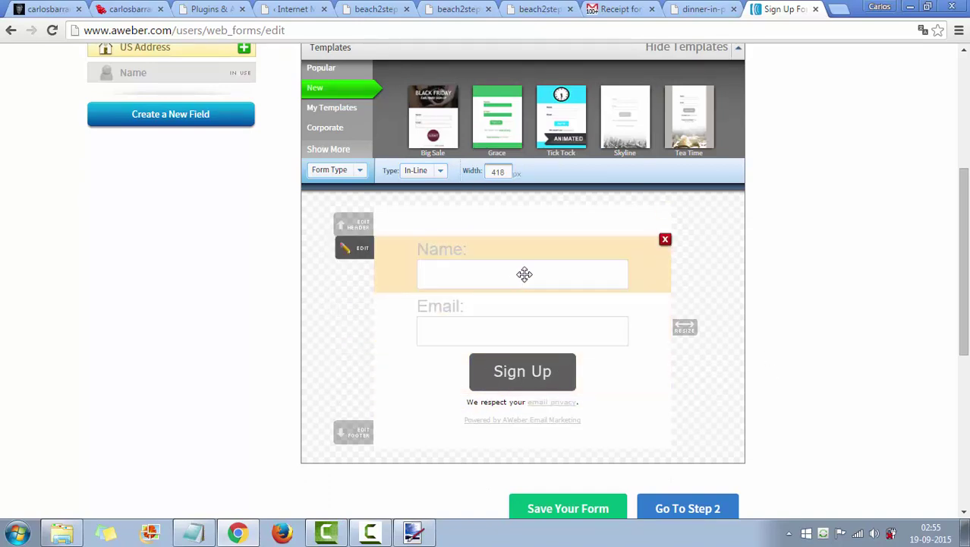
{"action": "left_click", "coordinate": [665, 240]}
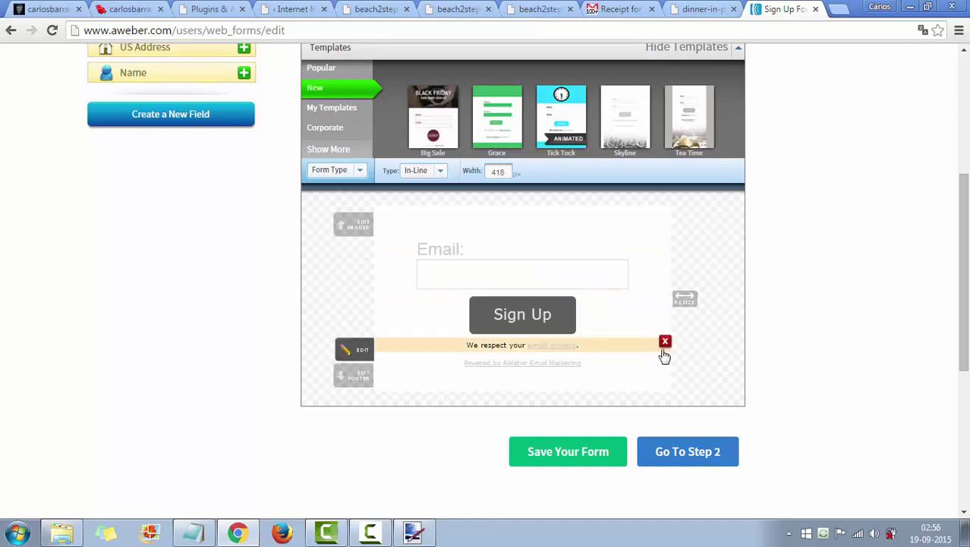
{"action": "left_click", "coordinate": [665, 342]}
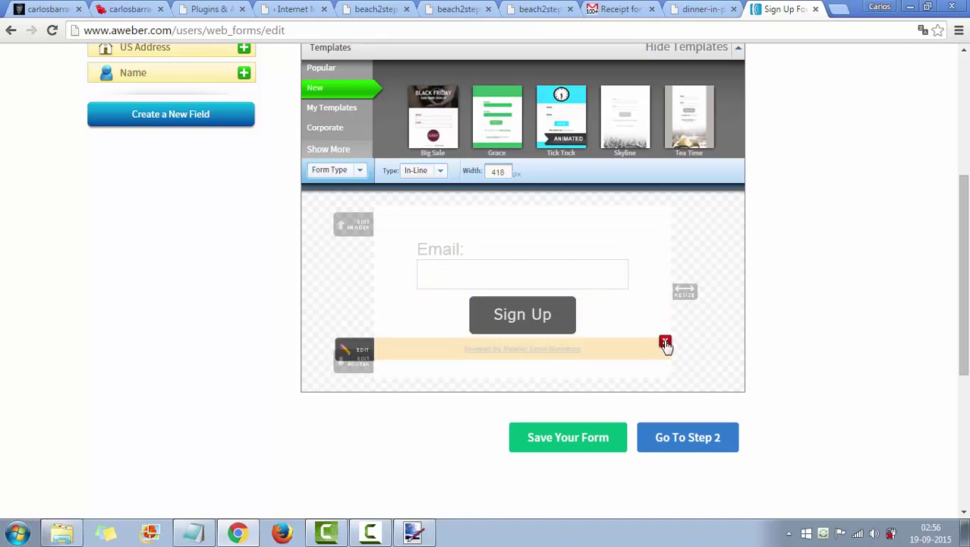
{"action": "left_click", "coordinate": [665, 342]}
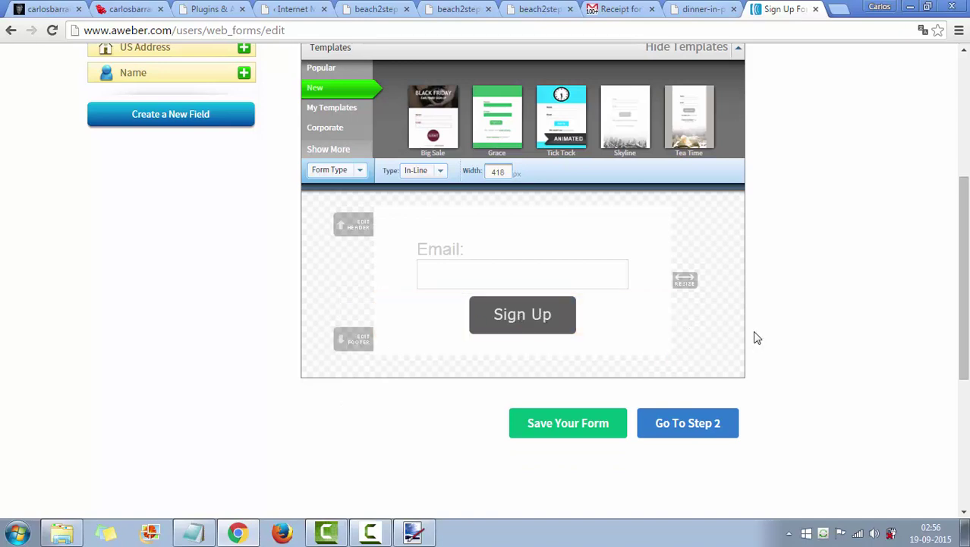
Step: Go to the form's basic settings and set the Thank You Page to Custom Page
{"action": "scroll", "coordinate": [790, 334], "scroll_direction": "up", "scroll_amount": 3}
{"action": "scroll", "coordinate": [721, 256], "scroll_direction": "up", "scroll_amount": 1}
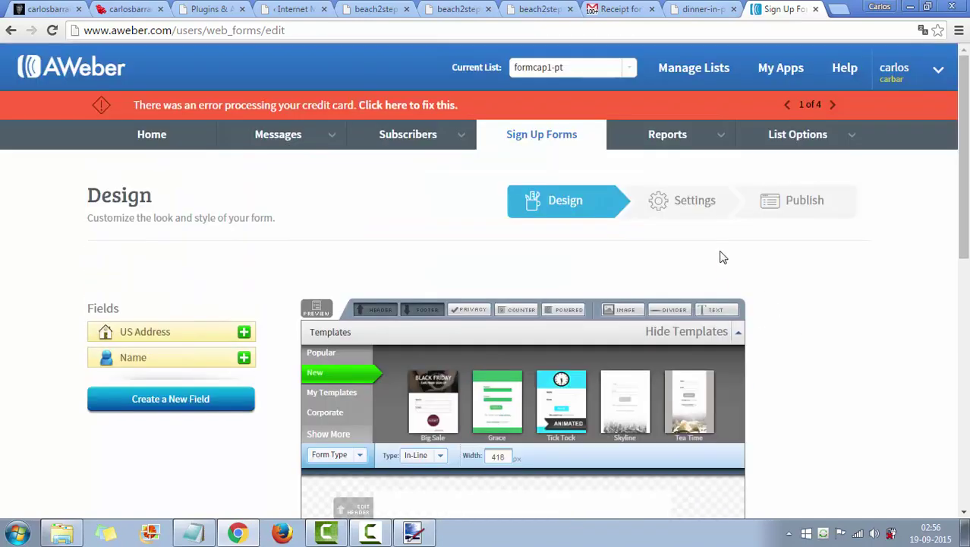
{"action": "left_click", "coordinate": [693, 213]}
{"action": "scroll", "coordinate": [759, 333], "scroll_direction": "down", "scroll_amount": 3}
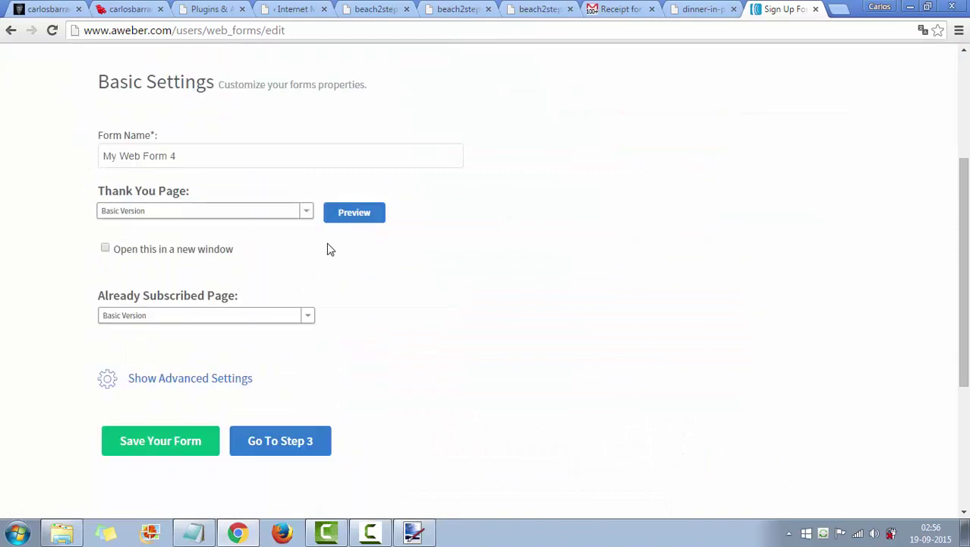
{"action": "scroll", "coordinate": [328, 267], "scroll_direction": "down", "scroll_amount": 1}
{"action": "scroll", "coordinate": [279, 275], "scroll_direction": "up", "scroll_amount": 1}
{"action": "left_click", "coordinate": [306, 212]}
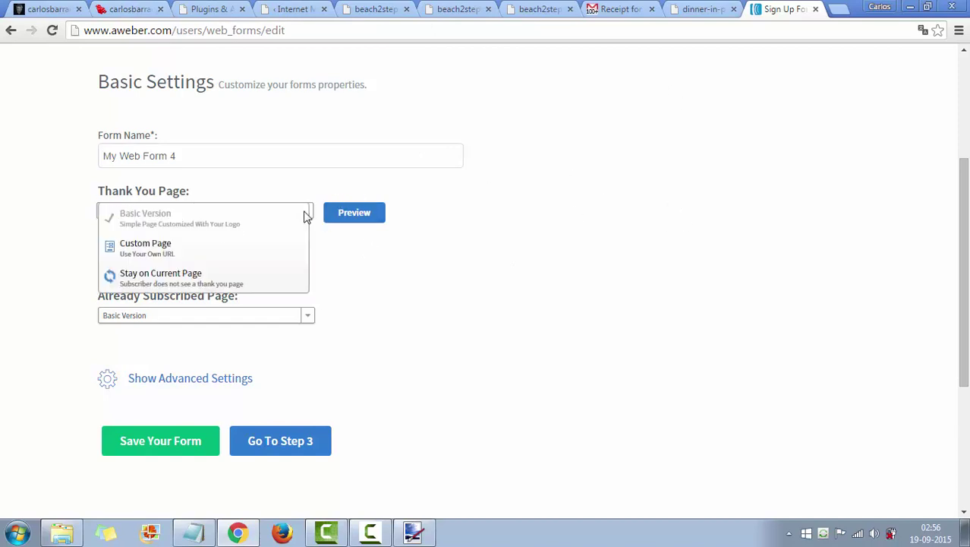
{"action": "left_click", "coordinate": [174, 249]}
{"action": "left_click", "coordinate": [113, 251]}
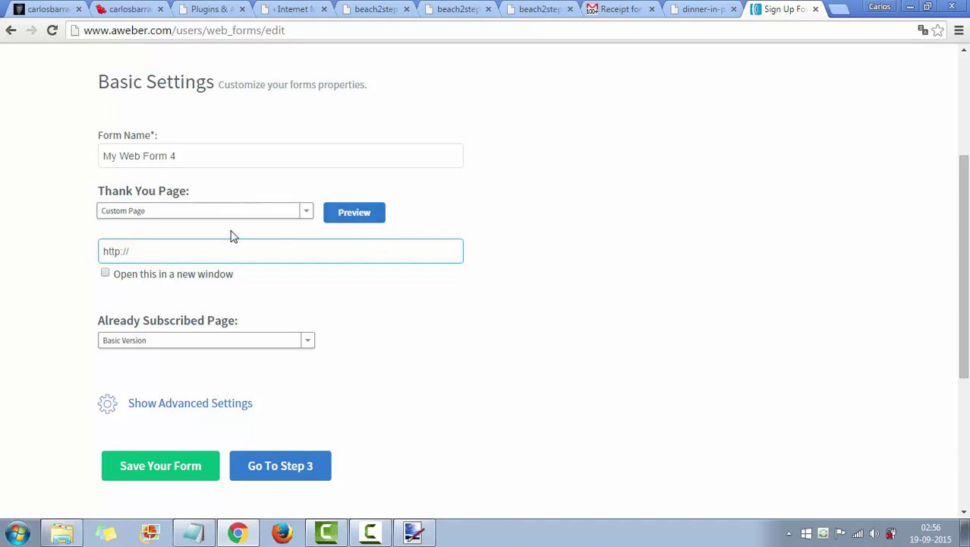
{"action": "left_click", "coordinate": [105, 275]}
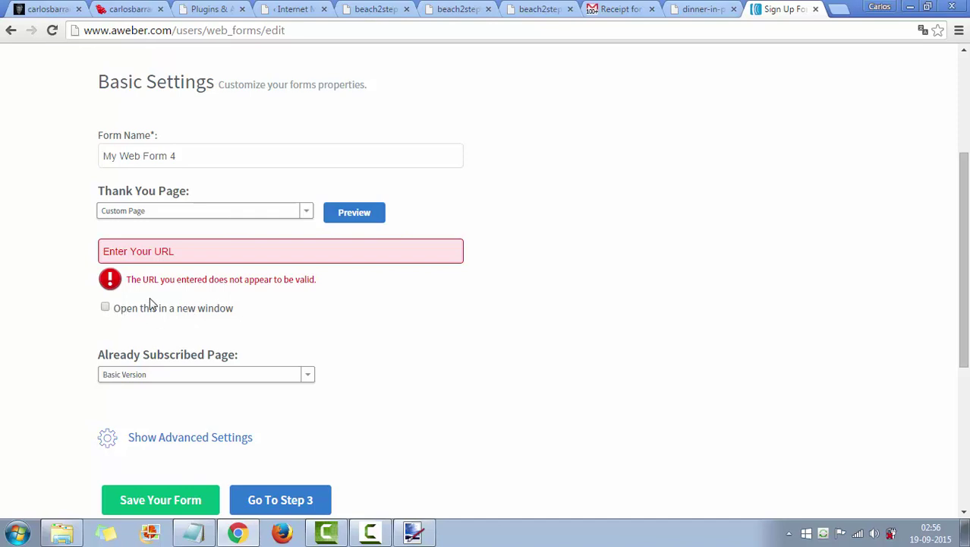
Step: Set the form's Already Subscribed Page to Custom Page
{"action": "left_click", "coordinate": [306, 378]}
{"action": "left_click", "coordinate": [486, 265]}
{"action": "left_click", "coordinate": [308, 378]}
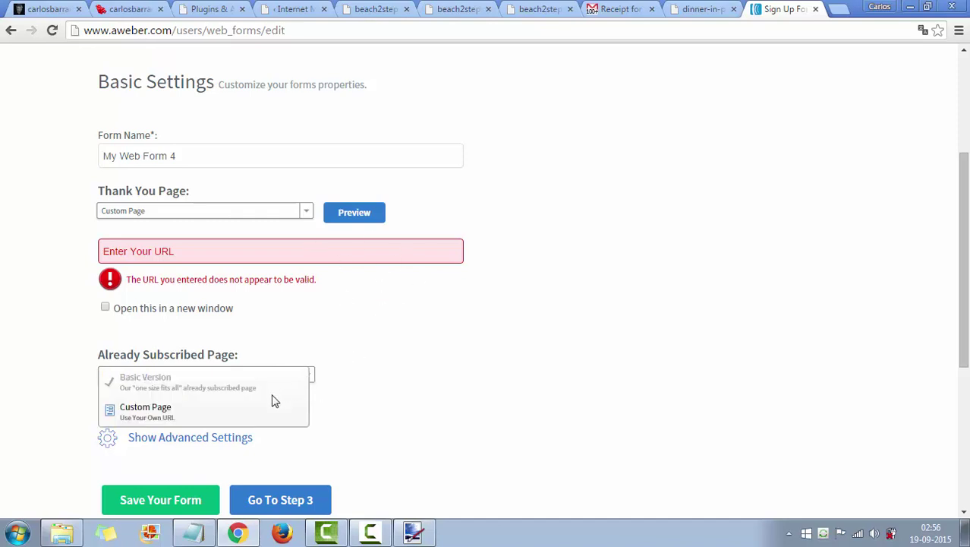
{"action": "left_click", "coordinate": [180, 414]}
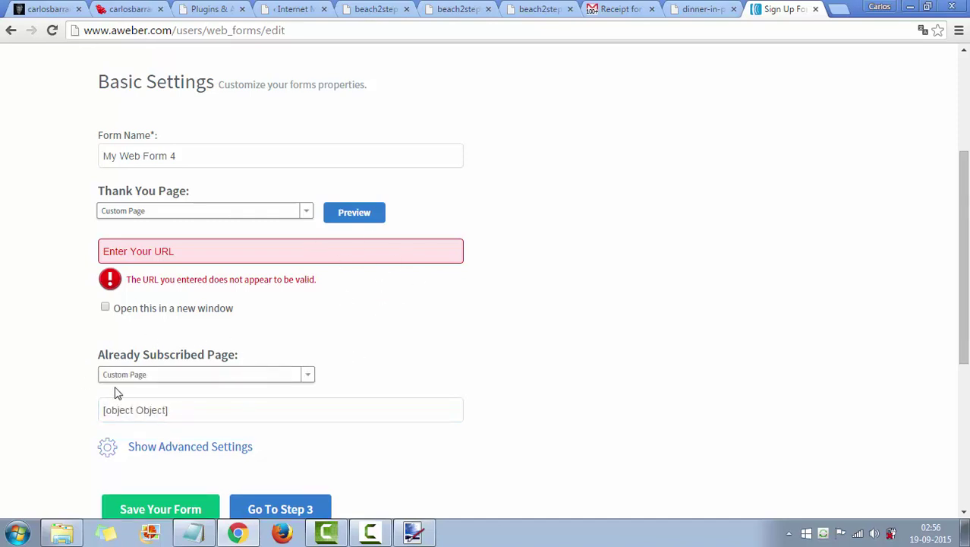
{"action": "scroll", "coordinate": [511, 386], "scroll_direction": "down", "scroll_amount": 1}
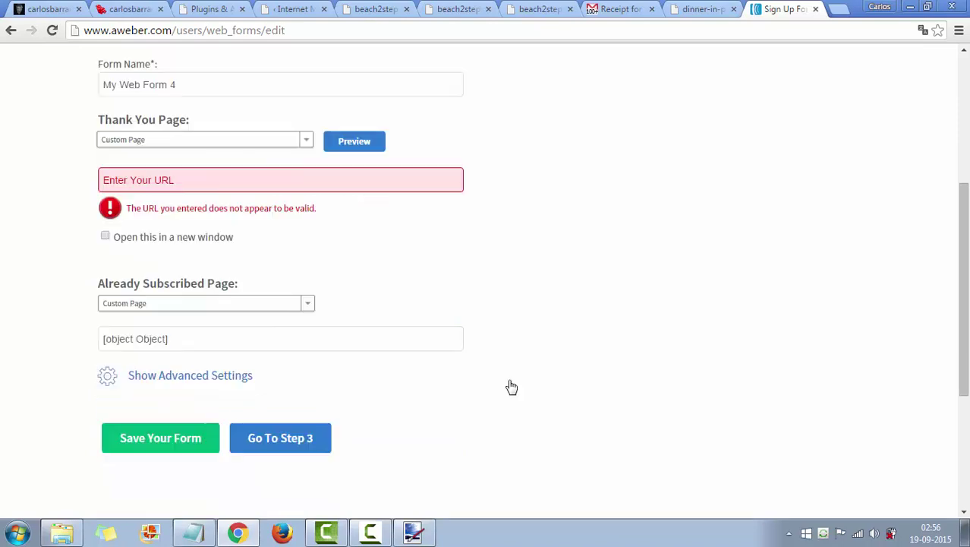
{"action": "scroll", "coordinate": [441, 299], "scroll_direction": "up", "scroll_amount": 1}
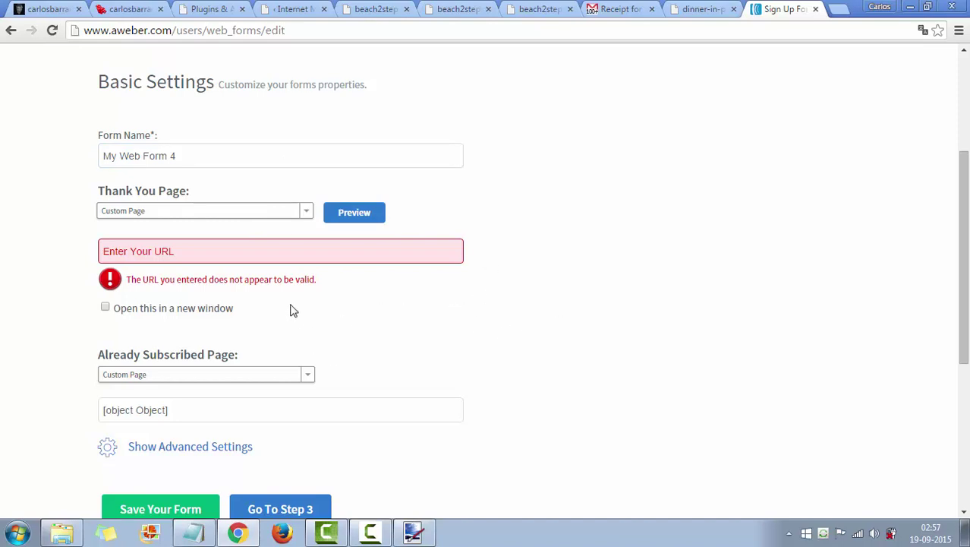
Step: Rename the form as "pagina teste"
{"action": "left_click", "coordinate": [193, 156]}
{"action": "left_click_drag", "start_coordinate": [191, 156], "coordinate": [88, 156]}
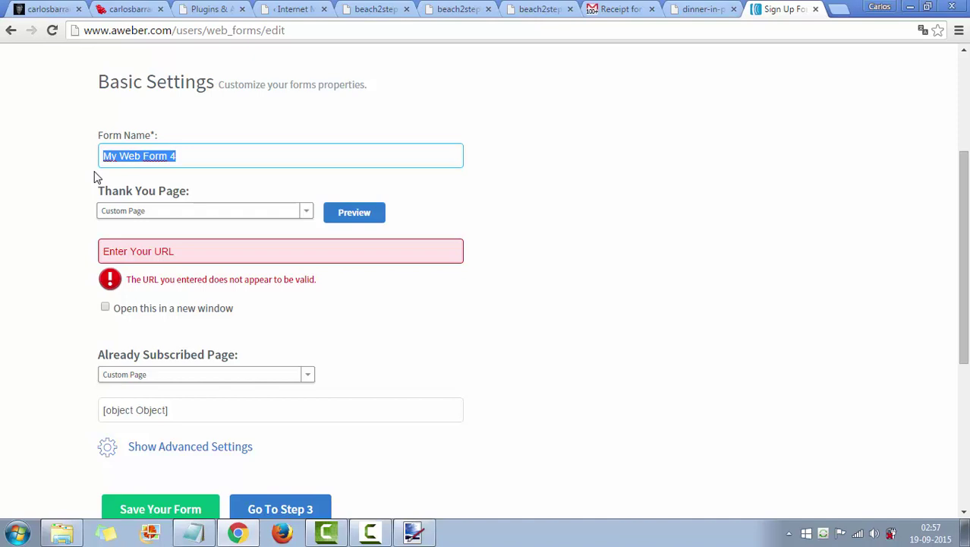
{"action": "type", "text": "pagina teste"}
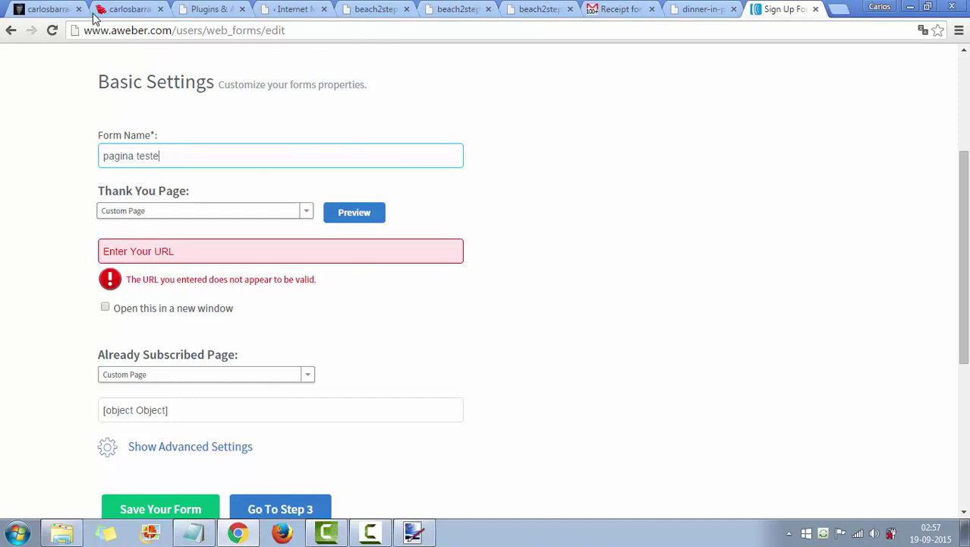
Step: Open the Lazy Millionaires League website in a new browser tab and log in to its backoffice with the saved credentials
{"action": "left_click", "coordinate": [123, 14]}
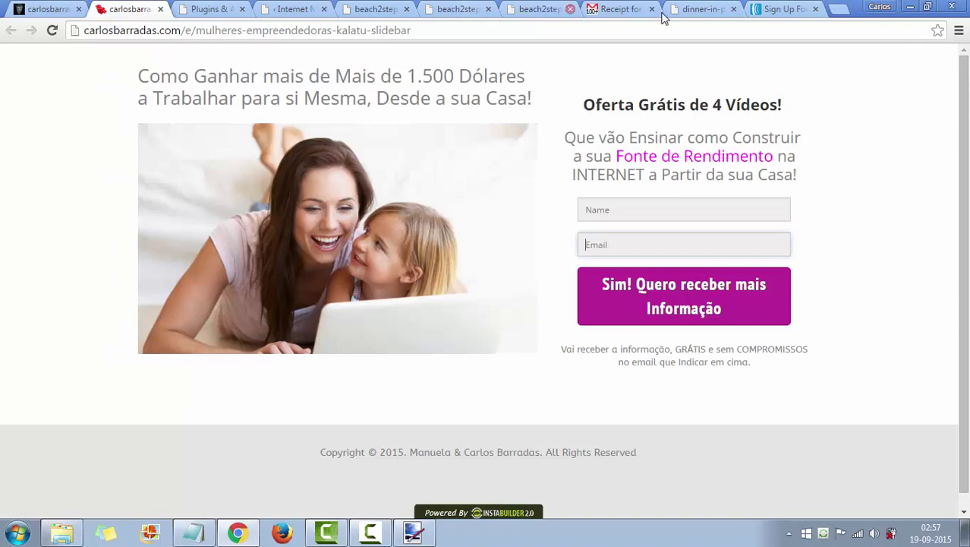
{"action": "left_click", "coordinate": [835, 10]}
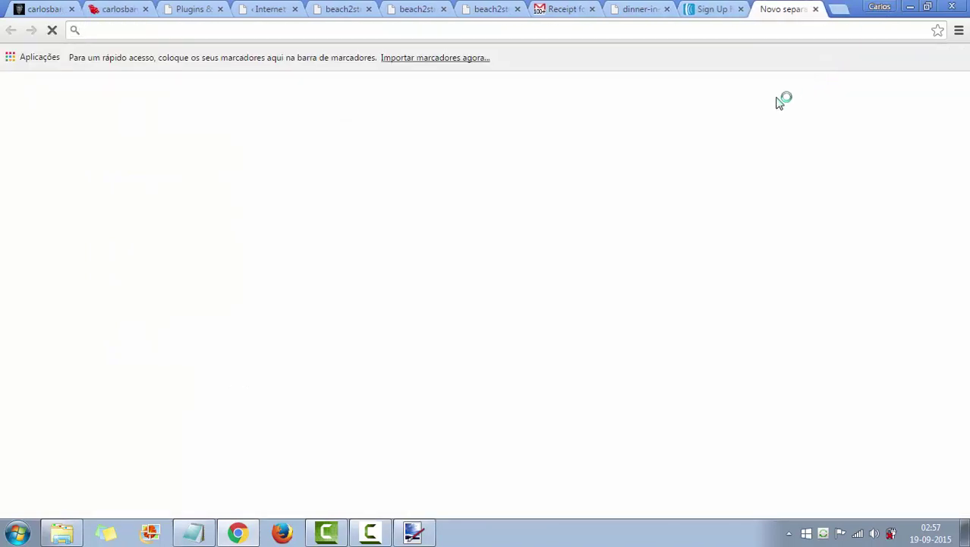
{"action": "type", "text": "lazy"}
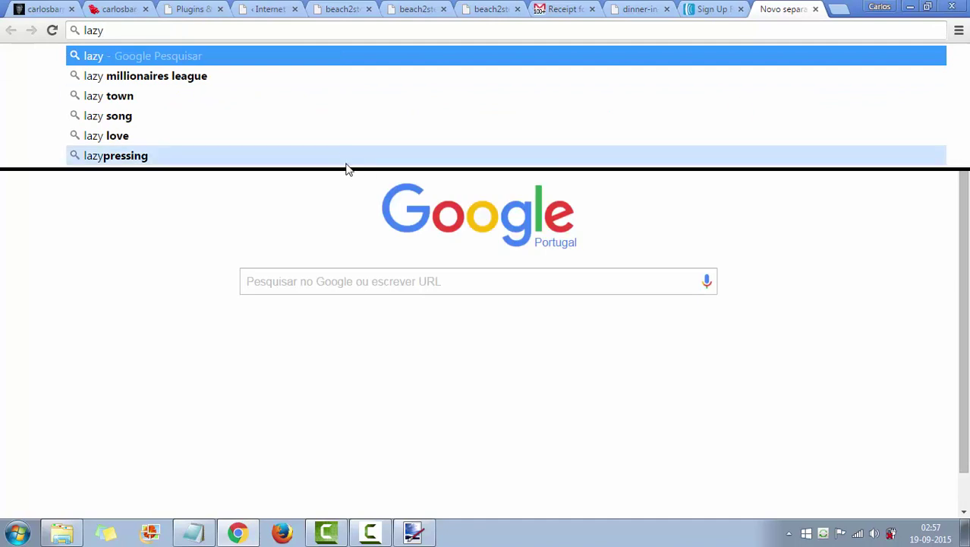
{"action": "left_click", "coordinate": [269, 86]}
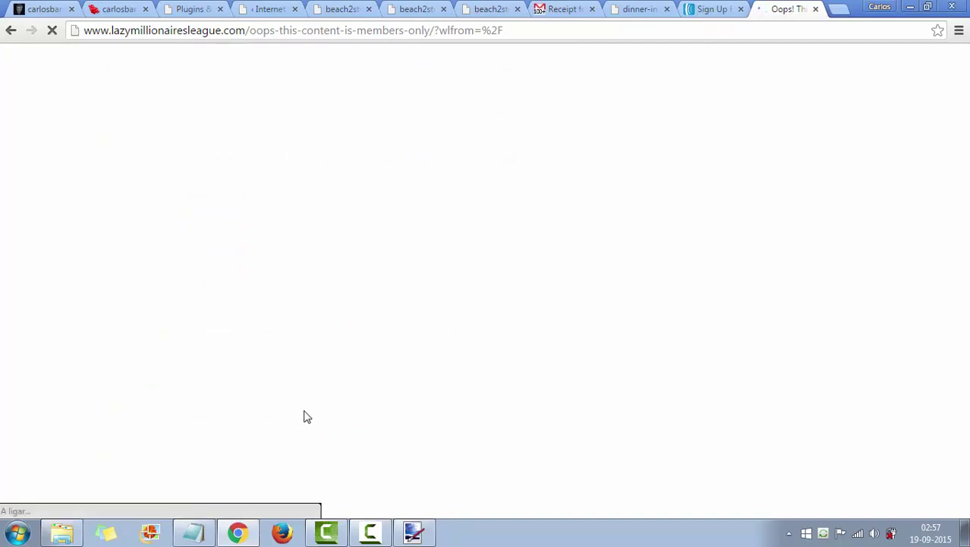
{"action": "scroll", "coordinate": [396, 275], "scroll_direction": "down", "scroll_amount": 10}
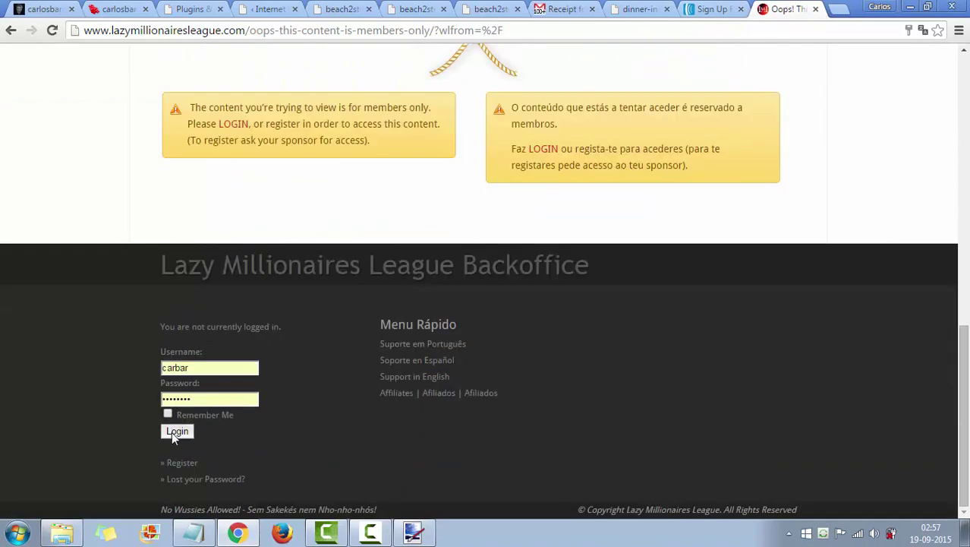
{"action": "left_click", "coordinate": [171, 431]}
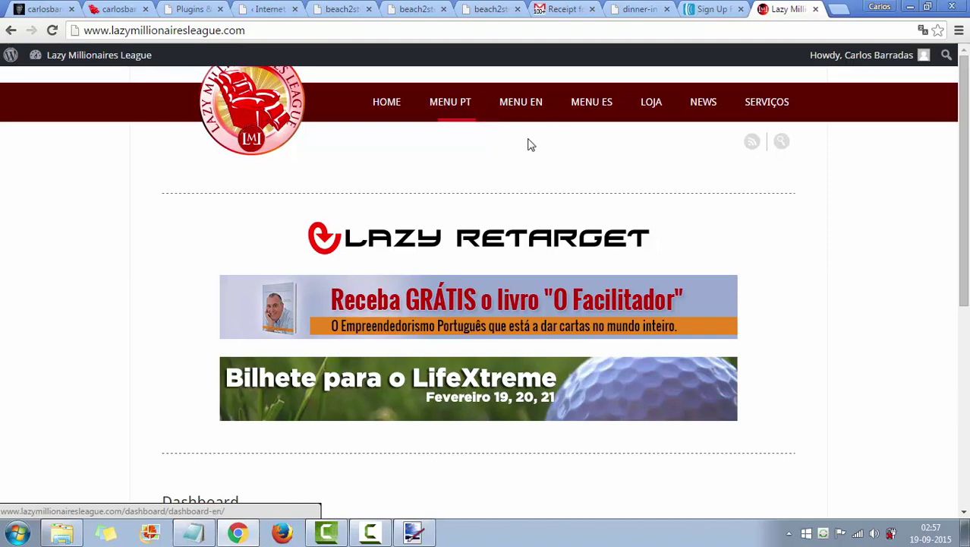
Step: Go to the backoffice's Portuguese menu page and open the Marketing Sistemas section
{"action": "left_click", "coordinate": [451, 106]}
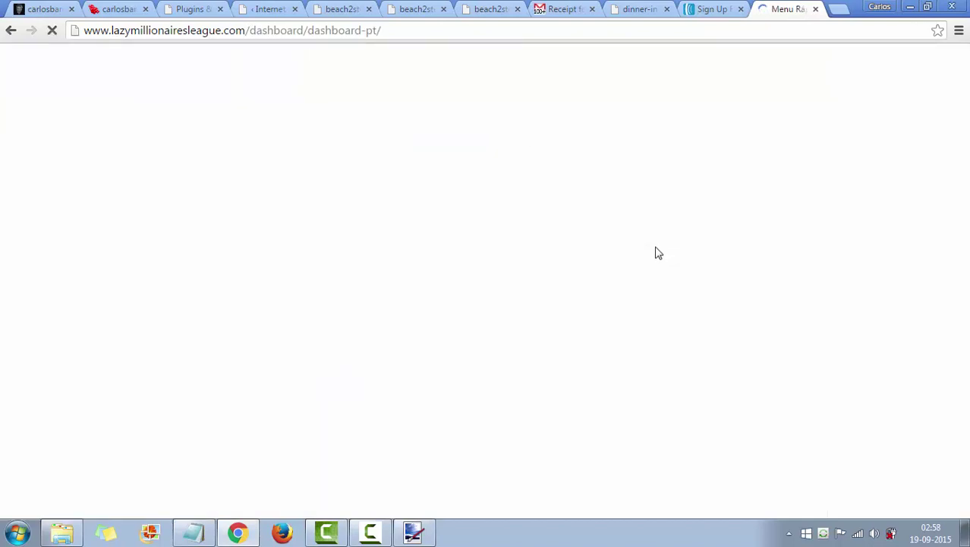
{"action": "scroll", "coordinate": [630, 243], "scroll_direction": "down", "scroll_amount": 3}
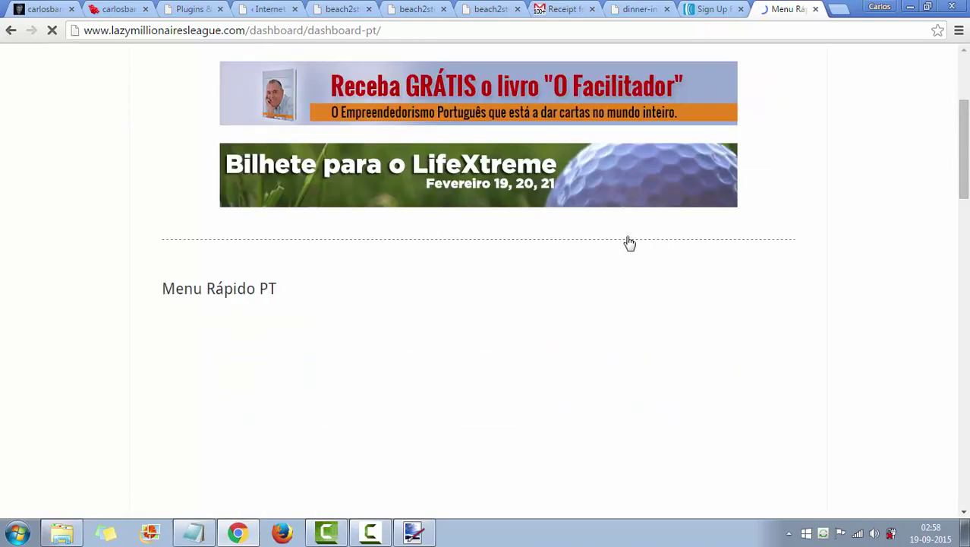
{"action": "scroll", "coordinate": [628, 244], "scroll_direction": "down", "scroll_amount": 1}
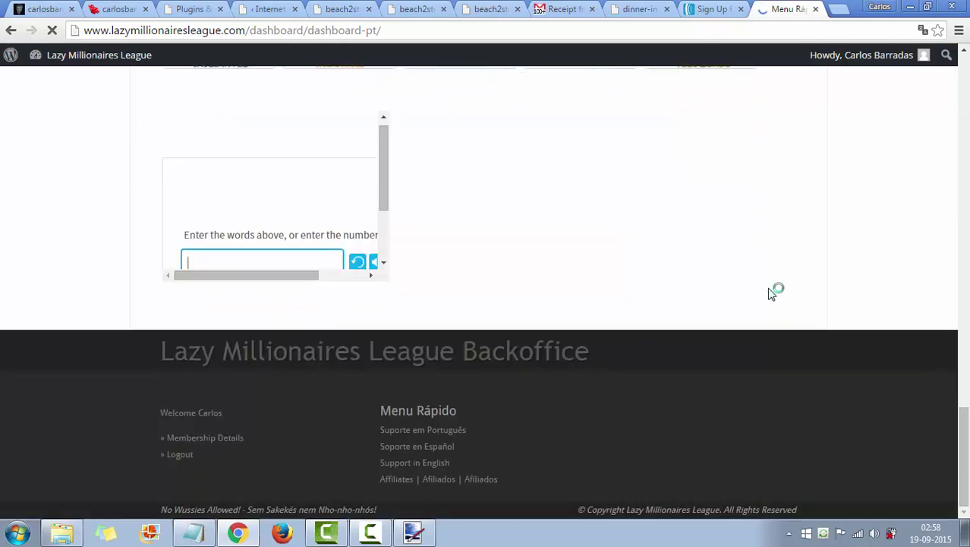
{"action": "scroll", "coordinate": [639, 269], "scroll_direction": "up", "scroll_amount": 6}
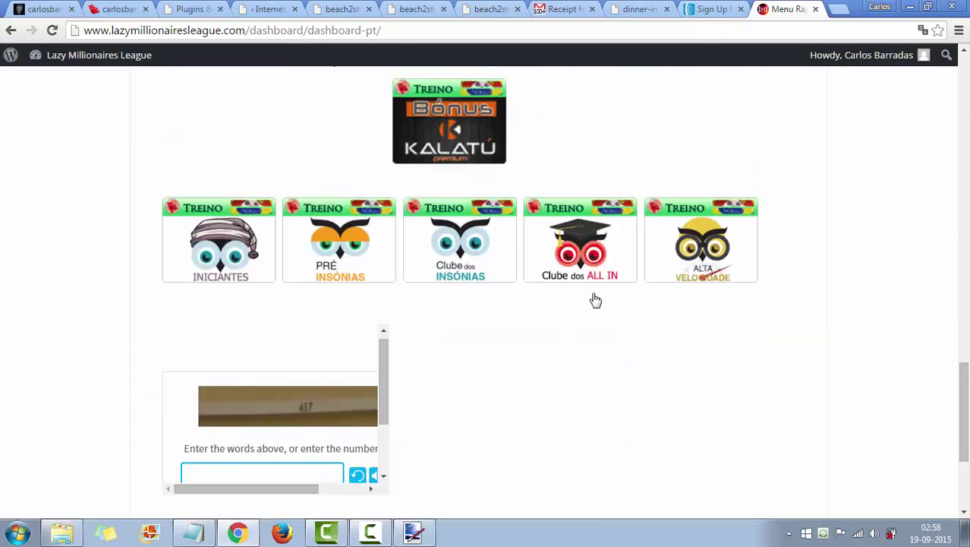
{"action": "scroll", "coordinate": [591, 295], "scroll_direction": "up", "scroll_amount": 4}
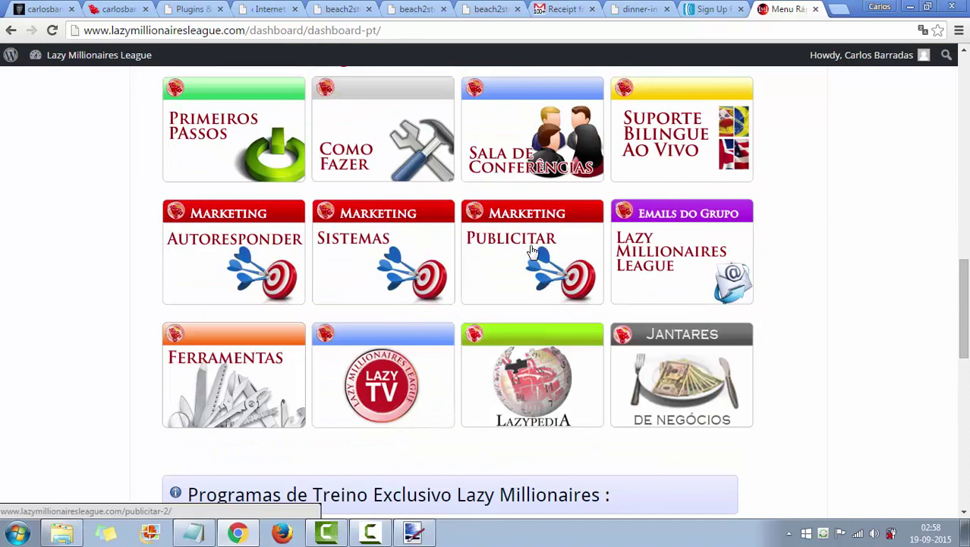
{"action": "left_click", "coordinate": [436, 284]}
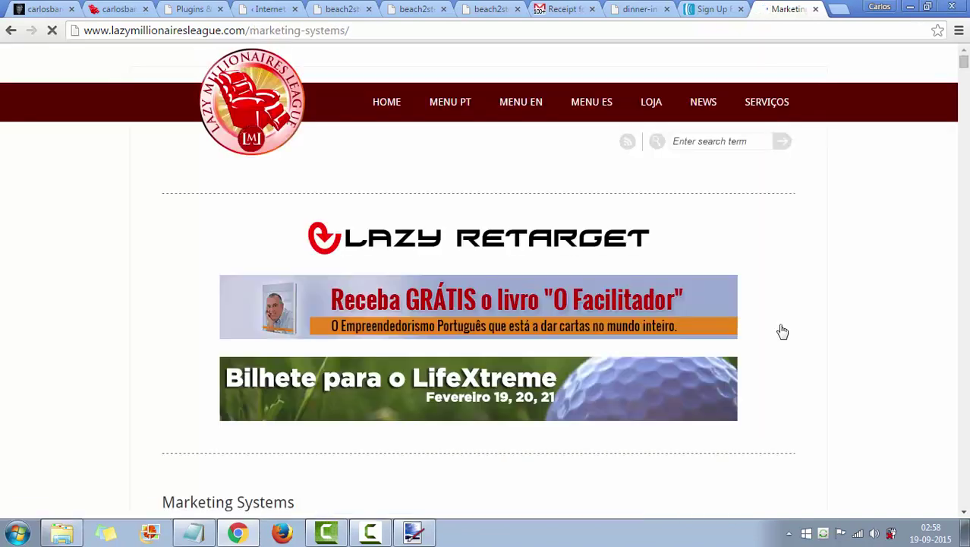
Step: Find "Personaliza o NOVO Funil de Vendas" among the Portuguese marketing systems and open its Novo Funil de Vendas page
{"action": "scroll", "coordinate": [726, 282], "scroll_direction": "down", "scroll_amount": 8}
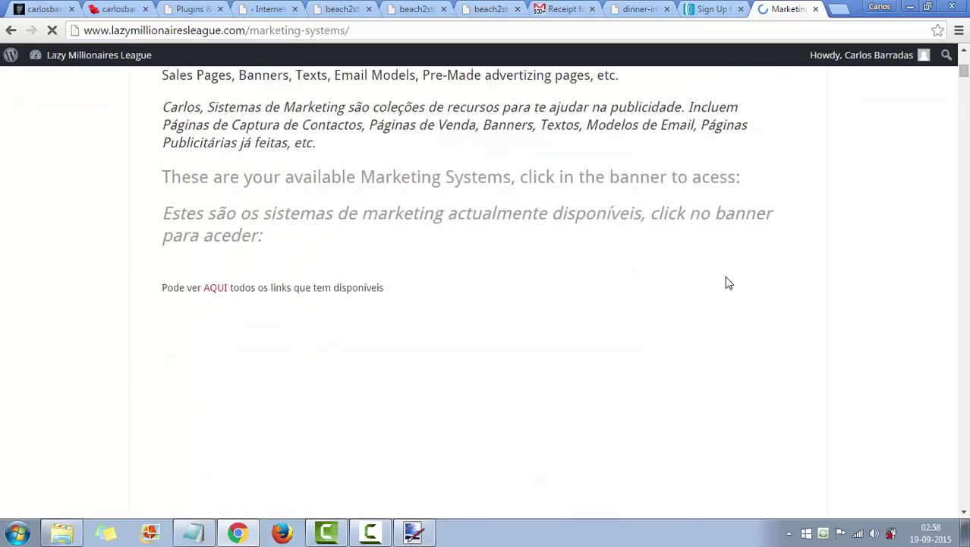
{"action": "scroll", "coordinate": [714, 281], "scroll_direction": "up", "scroll_amount": 2}
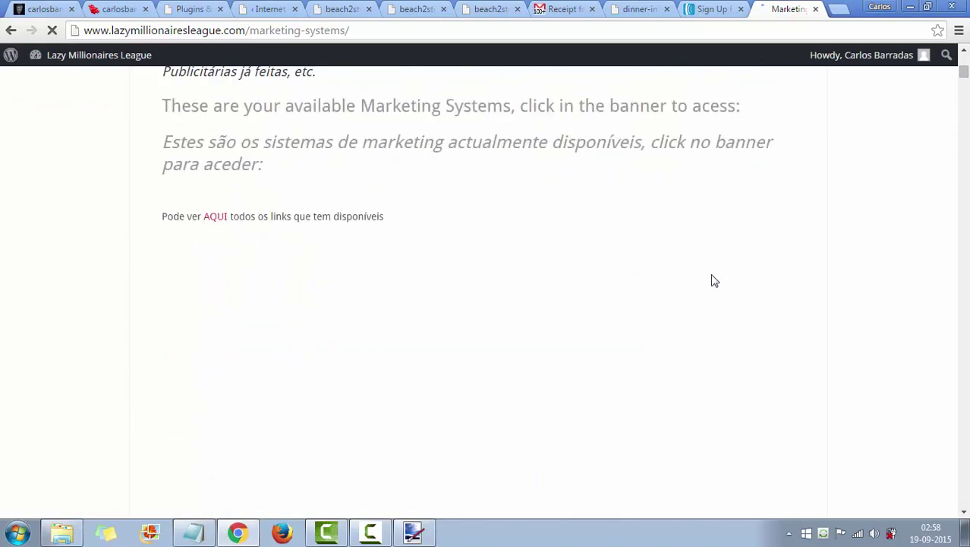
{"action": "scroll", "coordinate": [714, 281], "scroll_direction": "down", "scroll_amount": 3}
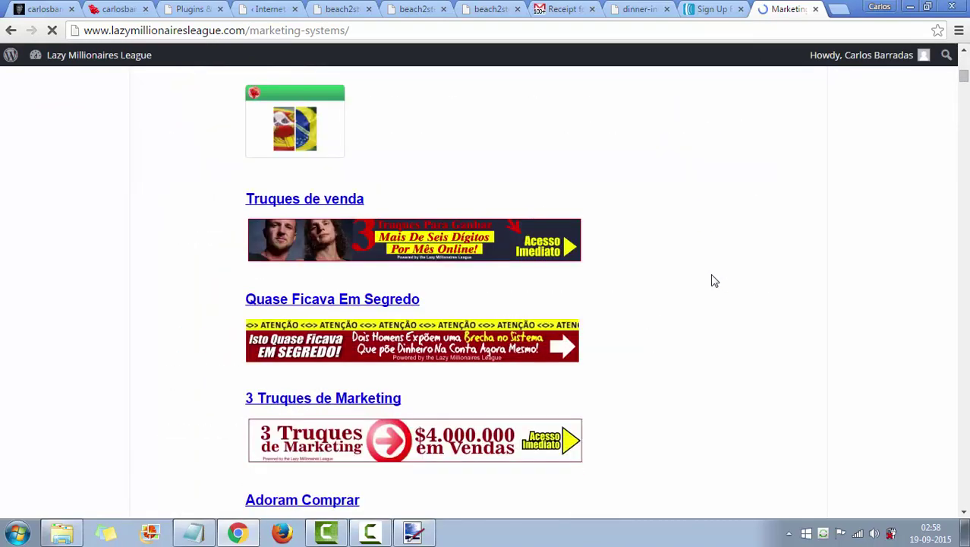
{"action": "scroll", "coordinate": [715, 281], "scroll_direction": "down", "scroll_amount": 10}
{"action": "scroll", "coordinate": [497, 259], "scroll_direction": "up", "scroll_amount": 1}
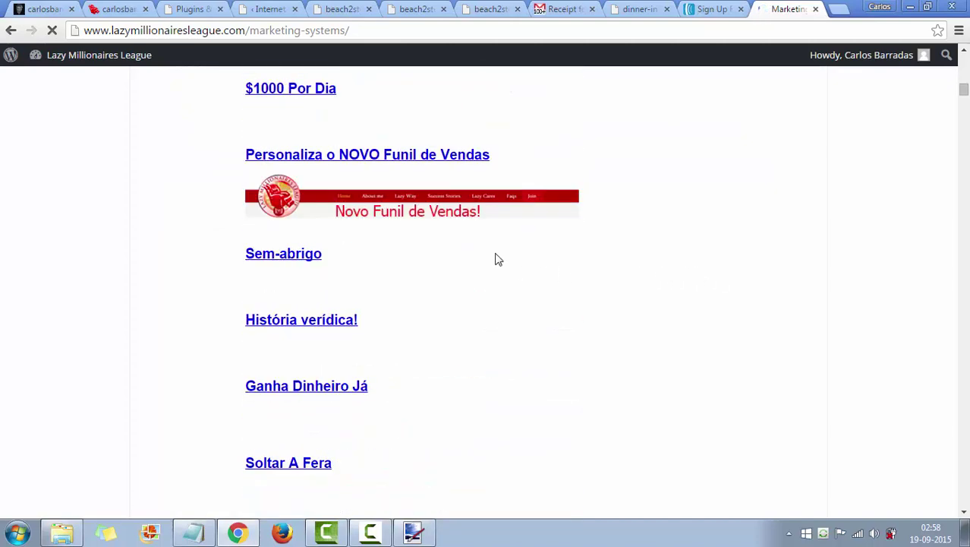
{"action": "left_click", "coordinate": [431, 205]}
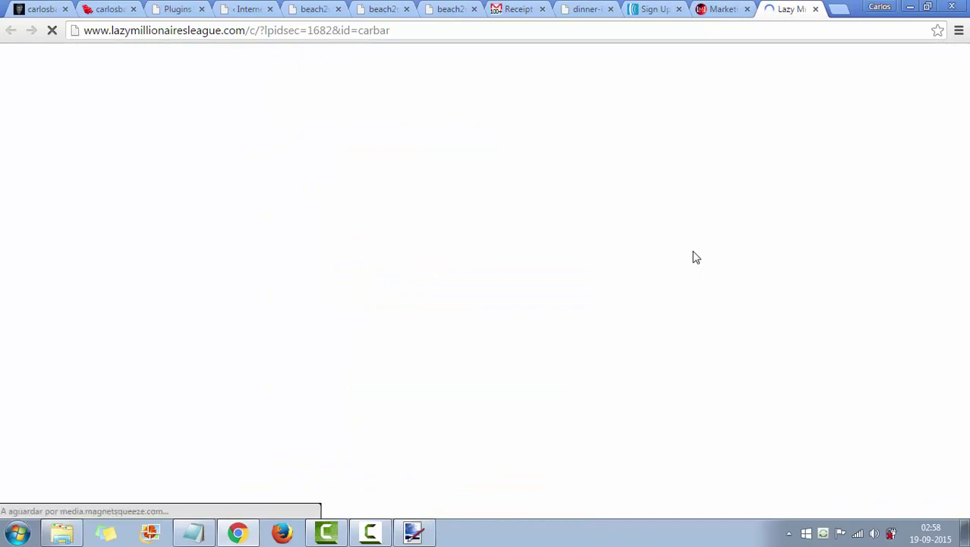
Step: Look through the new funnel's sales page preview, direct page links and customizable video titles and descriptions
{"action": "scroll", "coordinate": [690, 257], "scroll_direction": "down", "scroll_amount": 8}
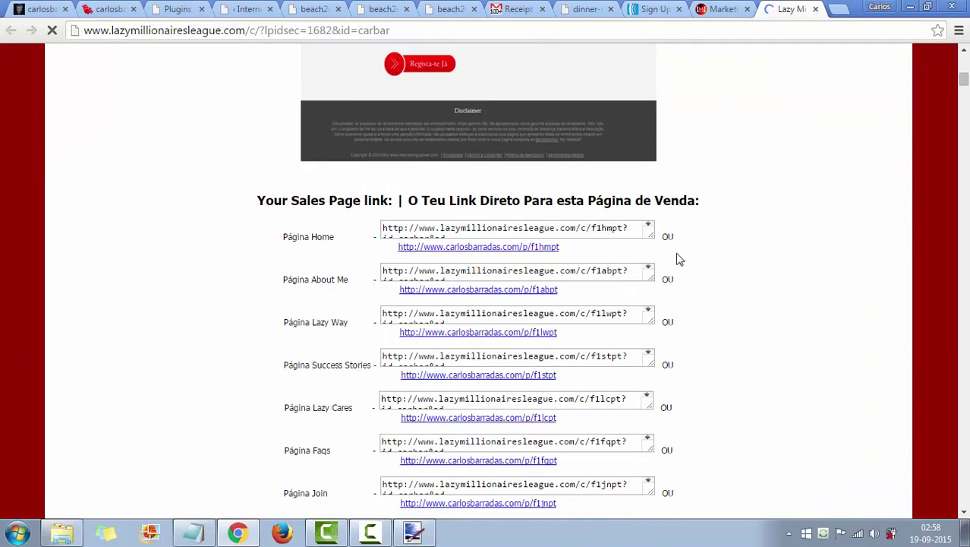
{"action": "scroll", "coordinate": [668, 262], "scroll_direction": "up", "scroll_amount": 8}
{"action": "scroll", "coordinate": [729, 334], "scroll_direction": "down", "scroll_amount": 12}
{"action": "scroll", "coordinate": [670, 357], "scroll_direction": "down", "scroll_amount": 10}
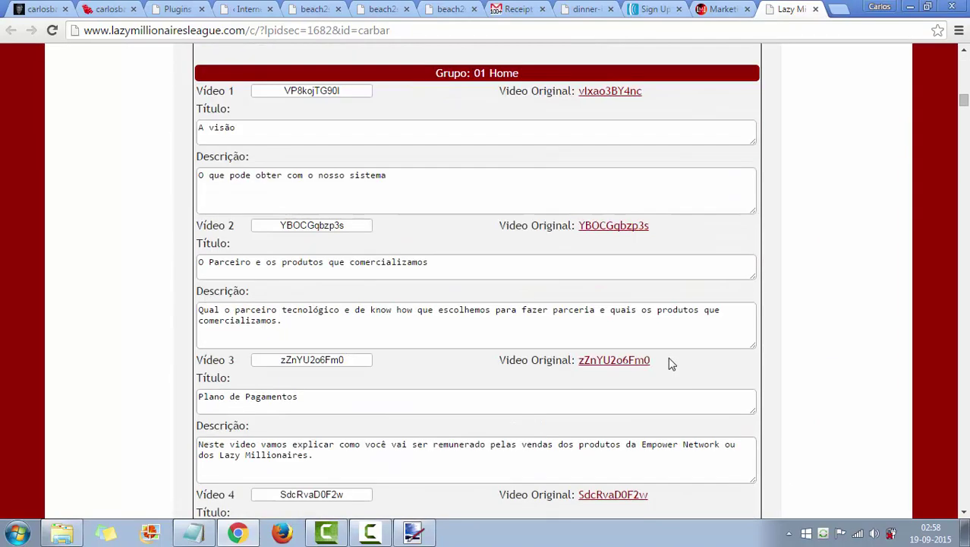
{"action": "scroll", "coordinate": [669, 357], "scroll_direction": "down", "scroll_amount": 10}
{"action": "scroll", "coordinate": [670, 357], "scroll_direction": "down", "scroll_amount": 2}
{"action": "scroll", "coordinate": [665, 359], "scroll_direction": "up", "scroll_amount": 20}
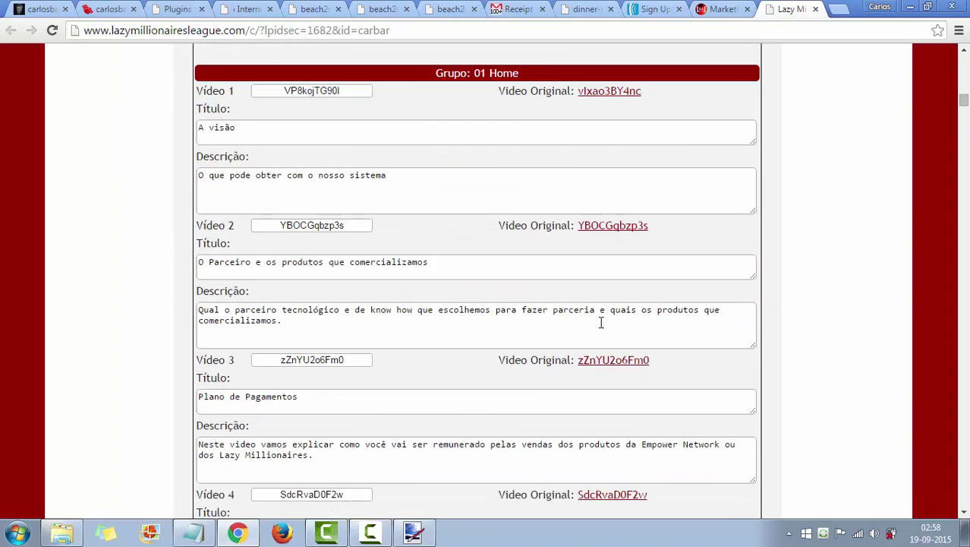
{"action": "scroll", "coordinate": [593, 288], "scroll_direction": "up", "scroll_amount": 8}
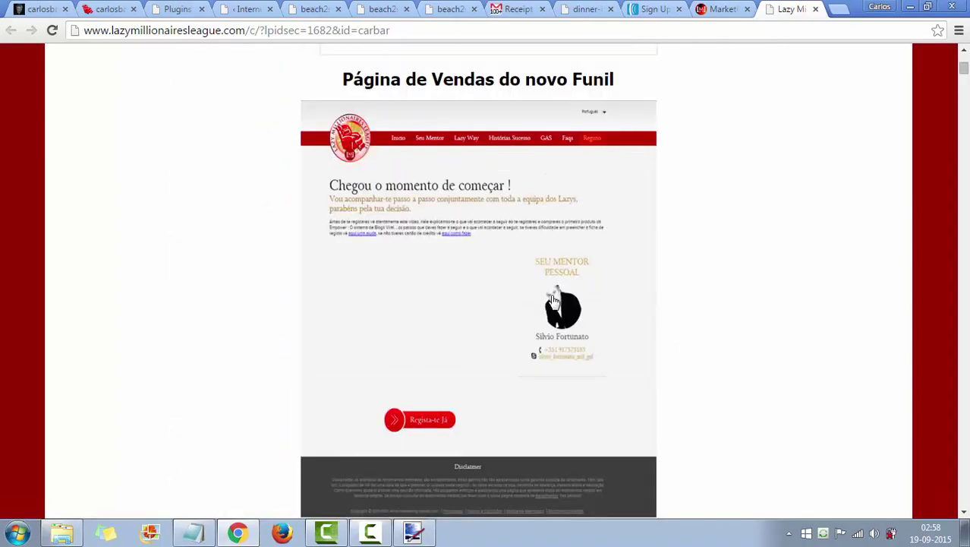
Step: Open the new funnel's live sales page from its preview image and skip the welcome video to 11:18
{"action": "left_click", "coordinate": [500, 274]}
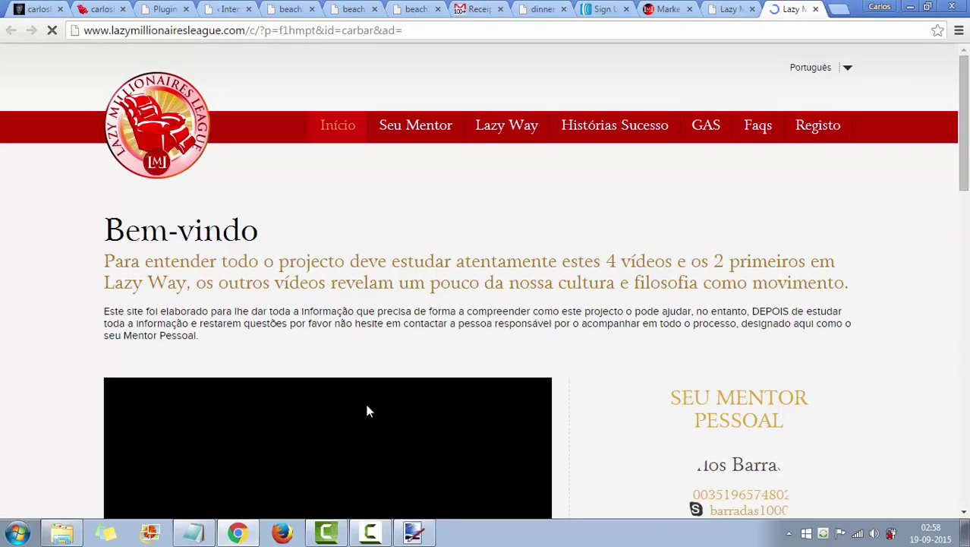
{"action": "scroll", "coordinate": [367, 411], "scroll_direction": "down", "scroll_amount": 4}
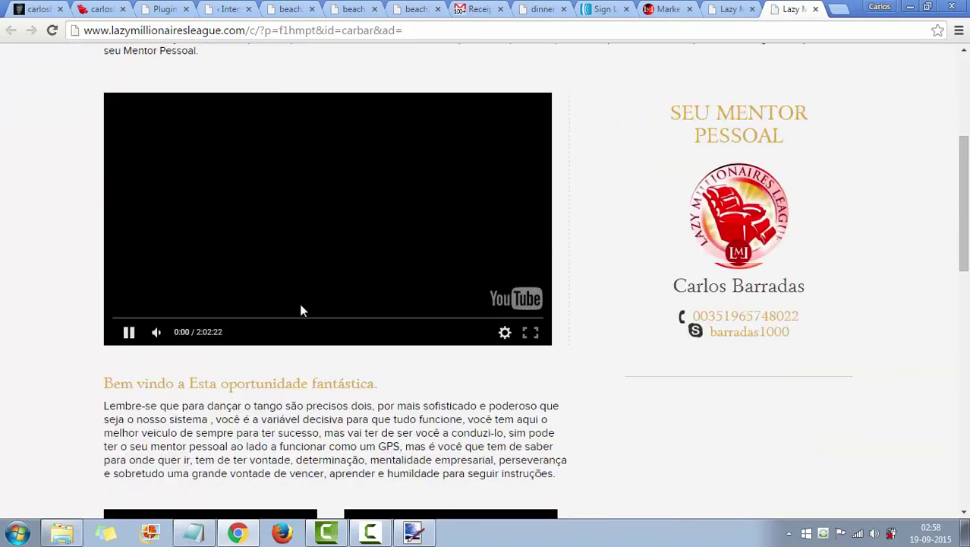
{"action": "scroll", "coordinate": [463, 277], "scroll_direction": "up", "scroll_amount": 2}
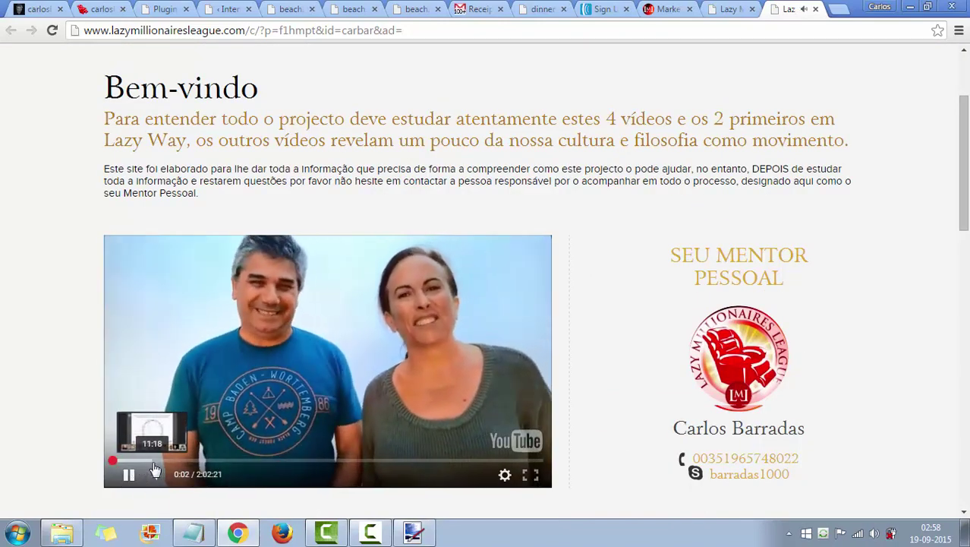
{"action": "left_click", "coordinate": [154, 461]}
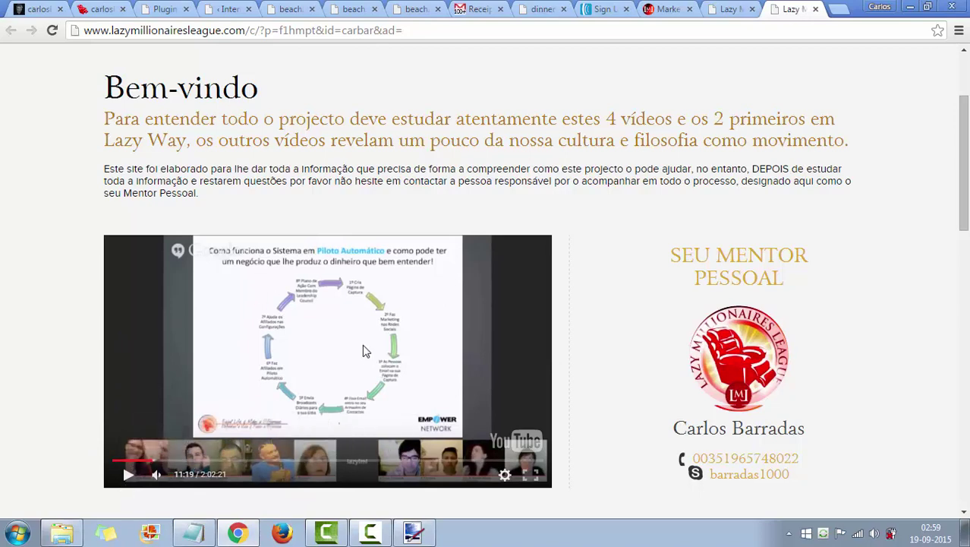
Step: Copy the funnel sales page's web address and return to the AWeber sign up form settings
{"action": "left_click", "coordinate": [412, 29]}
{"action": "key", "text": "ctrl+c"}
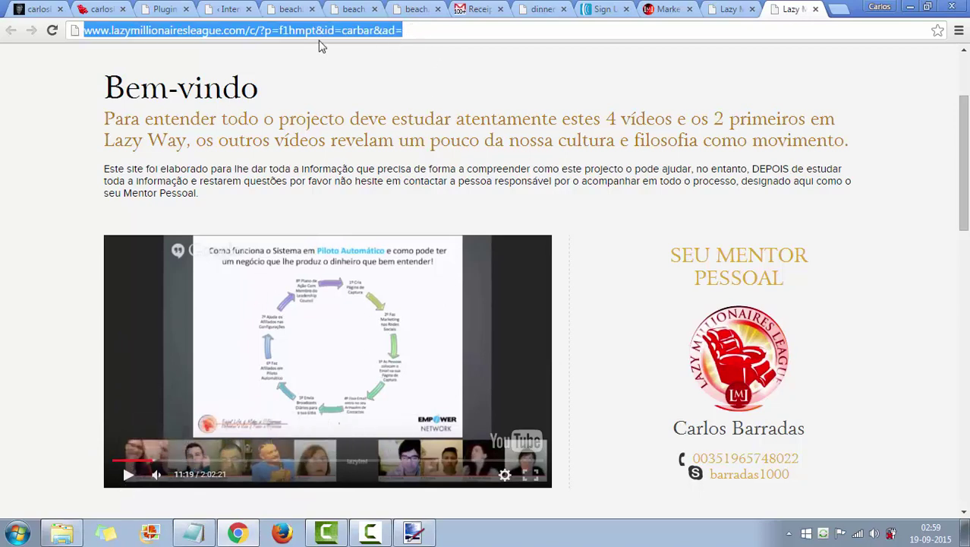
{"action": "right_click", "coordinate": [194, 36]}
{"action": "left_click", "coordinate": [256, 87]}
{"action": "left_click", "coordinate": [233, 9]}
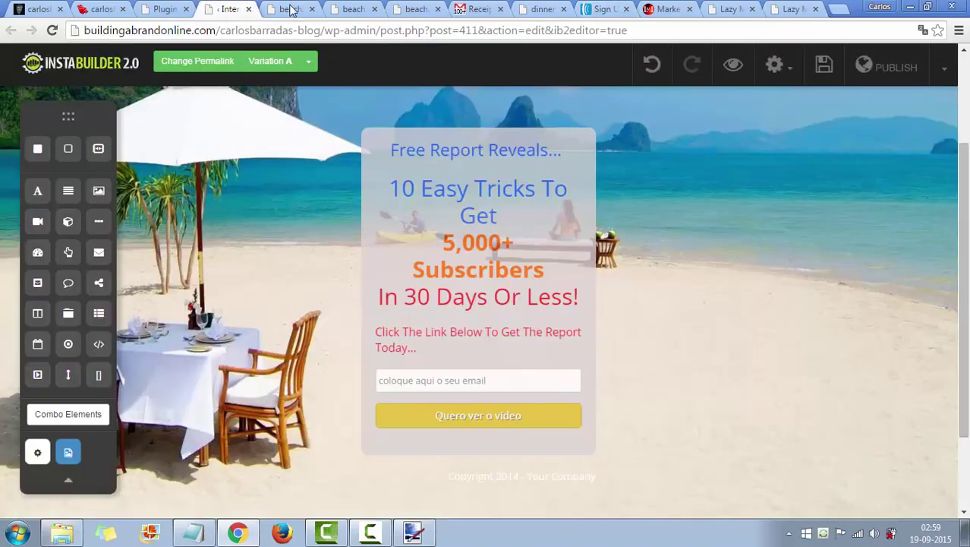
{"action": "left_click", "coordinate": [626, 16]}
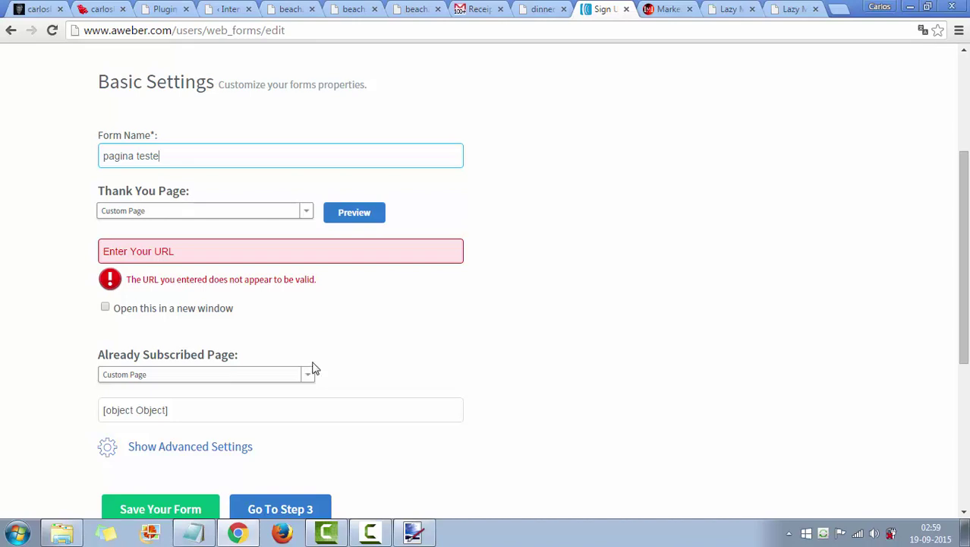
Step: Keep Custom Page for the Thank You Page and replace its placeholder URL with the copied funnel sales page address
{"action": "left_click", "coordinate": [306, 210]}
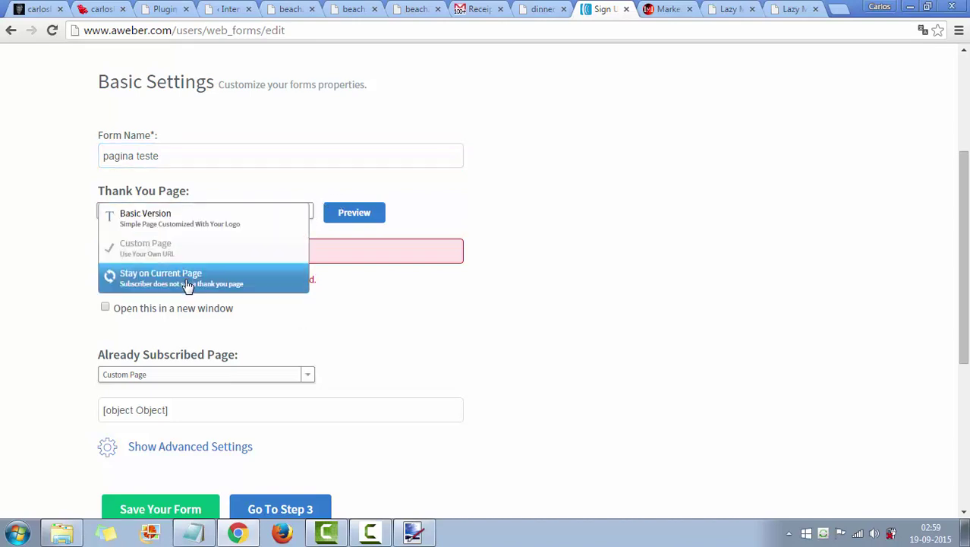
{"action": "left_click", "coordinate": [159, 251]}
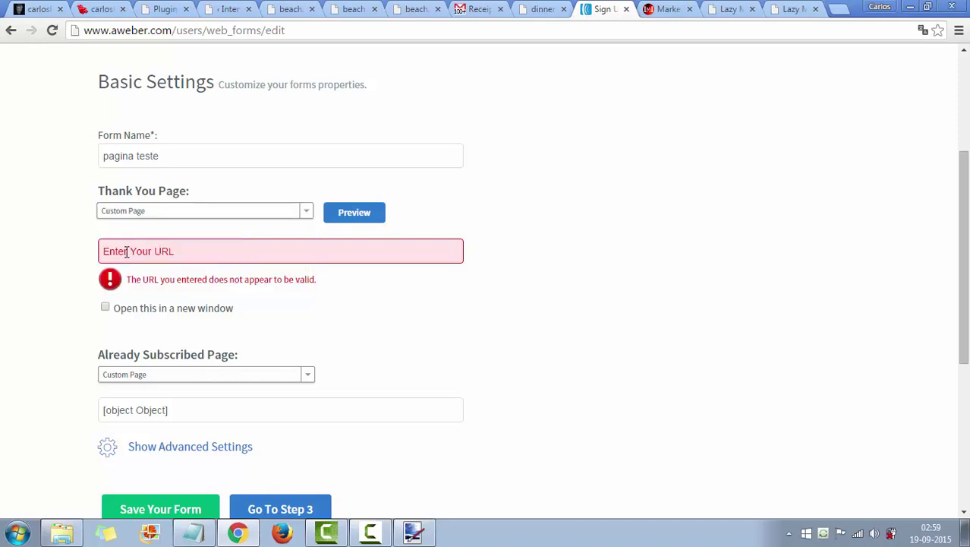
{"action": "left_click", "coordinate": [125, 251]}
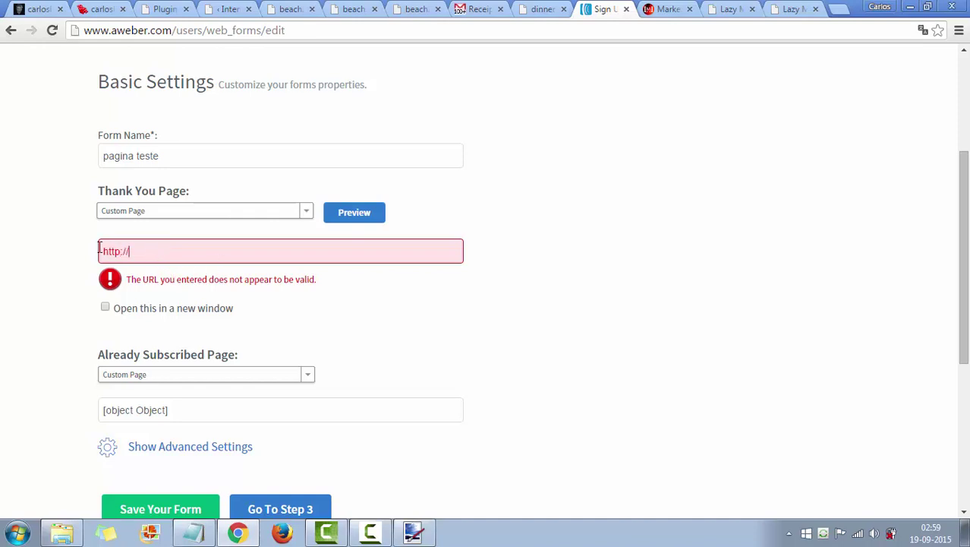
{"action": "triple_click", "coordinate": [99, 249]}
{"action": "key", "text": "ctrl+v"}
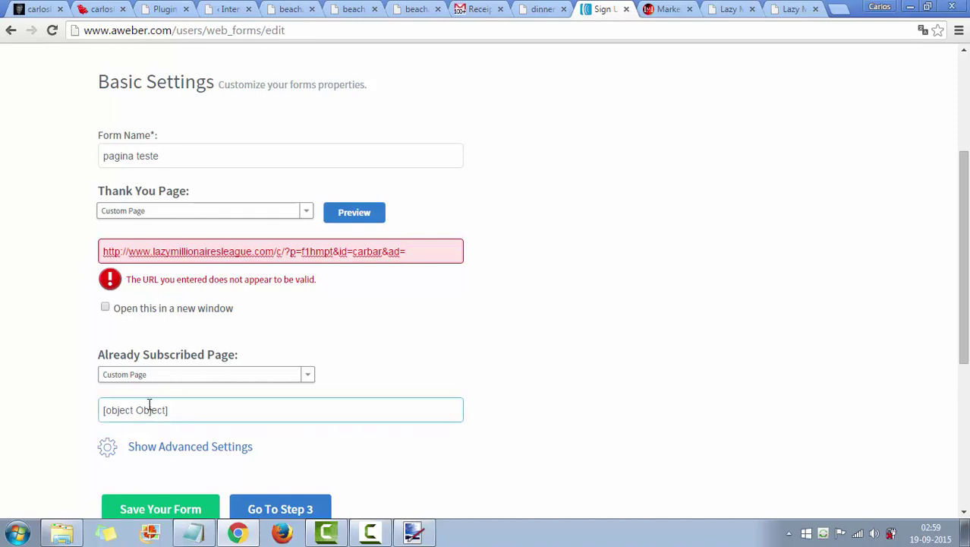
Step: Keep Custom Page for the Already Subscribed Page and replace its URL text with the same copied sales page address
{"action": "left_click", "coordinate": [308, 378]}
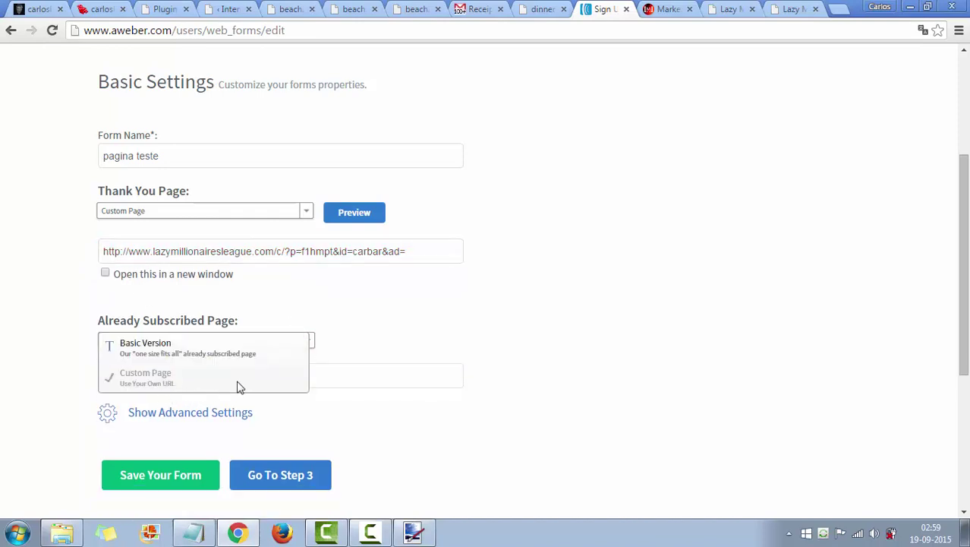
{"action": "left_click", "coordinate": [336, 378]}
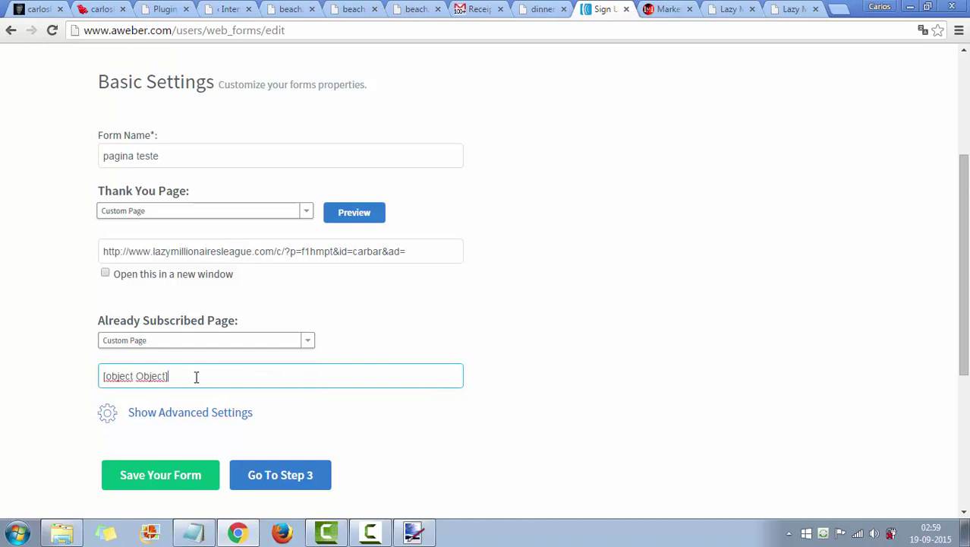
{"action": "left_click_drag", "start_coordinate": [195, 377], "coordinate": [73, 377]}
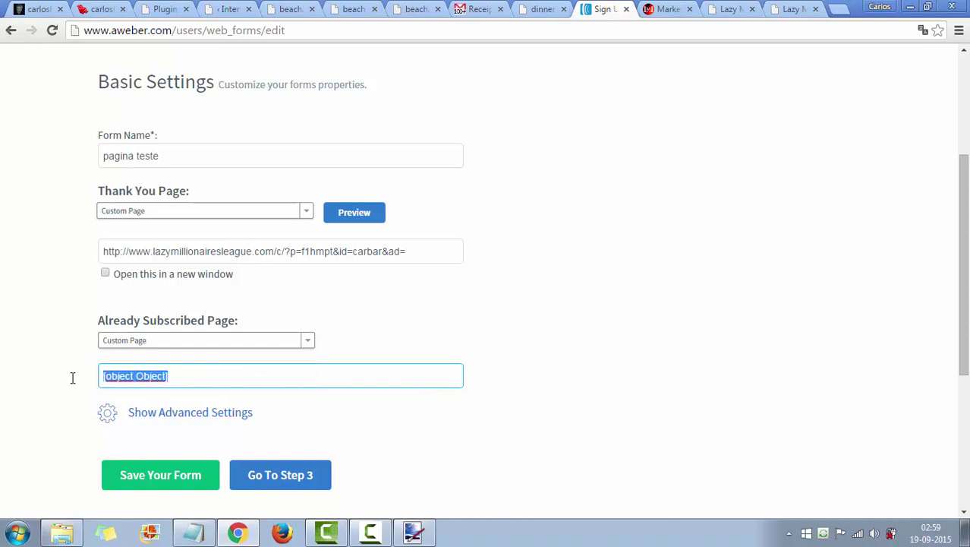
{"action": "right_click", "coordinate": [207, 377]}
{"action": "left_click", "coordinate": [271, 207]}
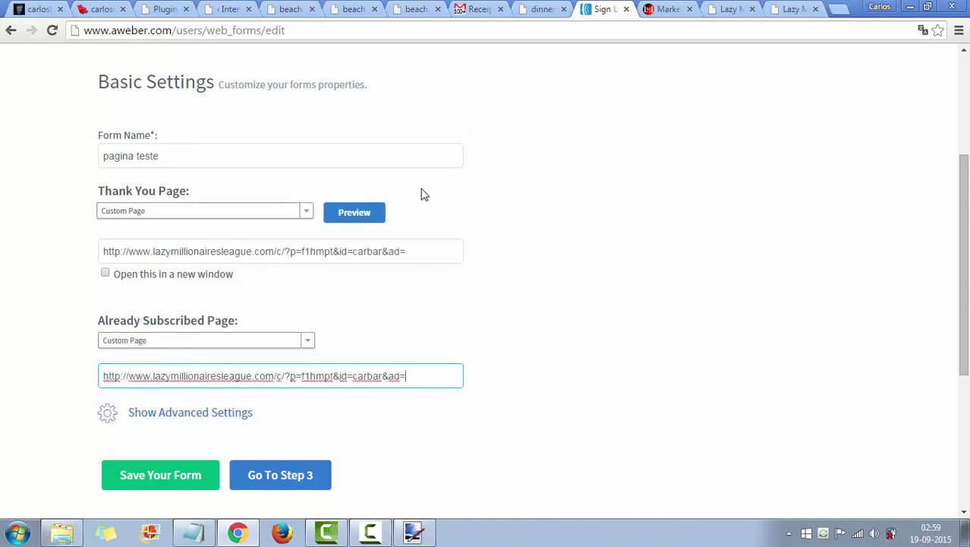
Step: Set the Thank You Page to open in a new window and save the form
{"action": "left_click", "coordinate": [106, 274]}
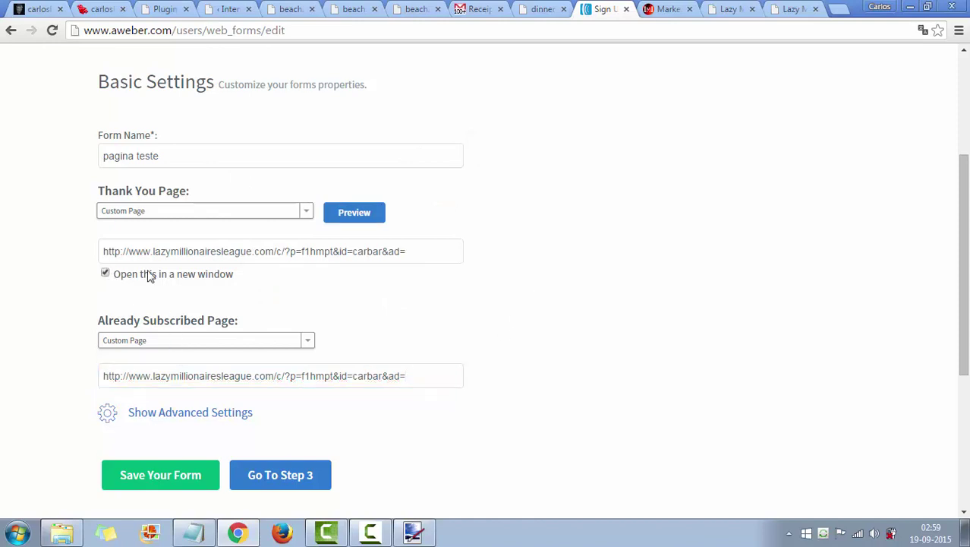
{"action": "left_click", "coordinate": [179, 475]}
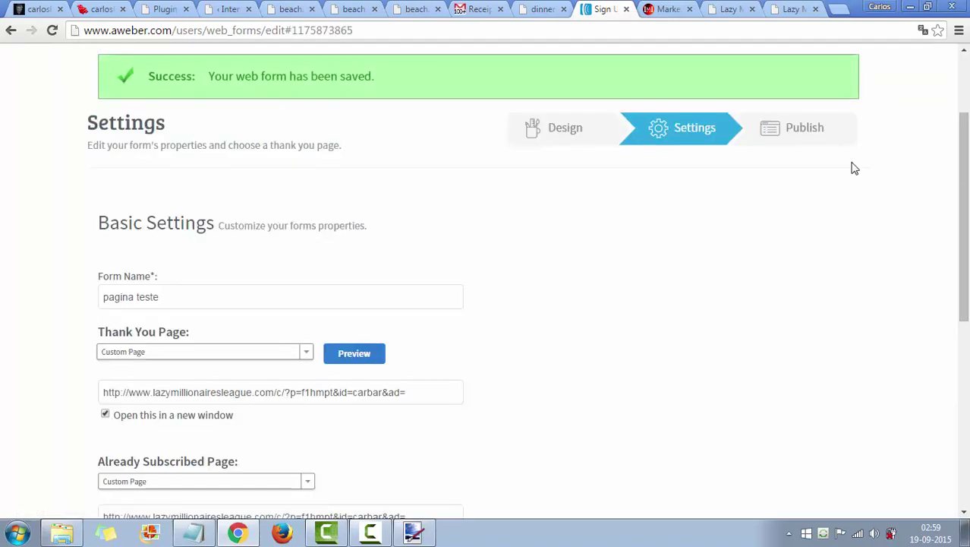
{"action": "scroll", "coordinate": [481, 314], "scroll_direction": "down", "scroll_amount": 2}
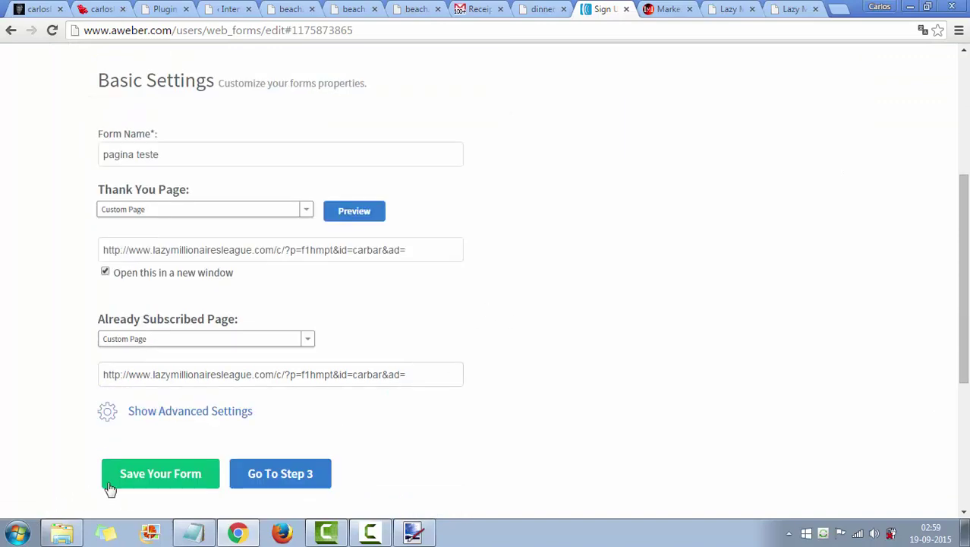
{"action": "scroll", "coordinate": [155, 480], "scroll_direction": "down", "scroll_amount": 1}
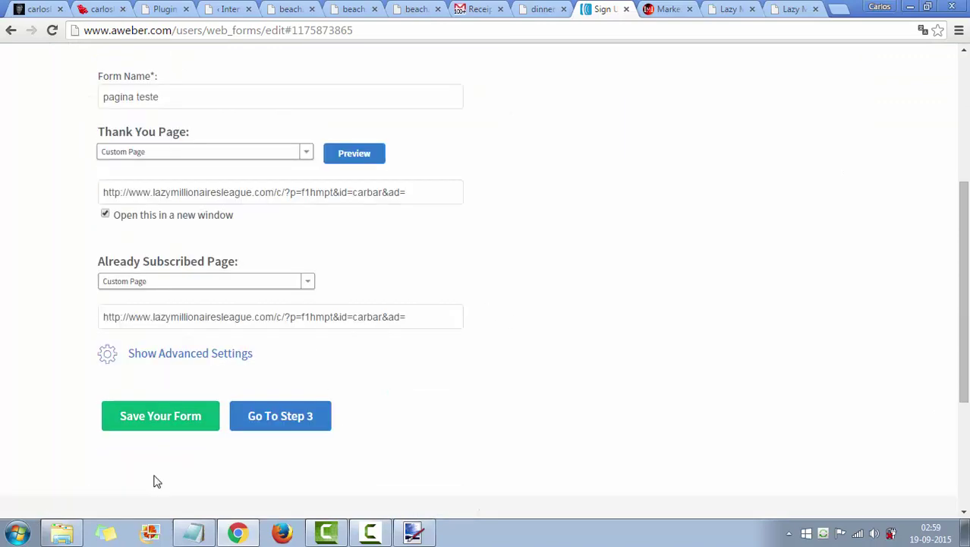
{"action": "left_click", "coordinate": [172, 423]}
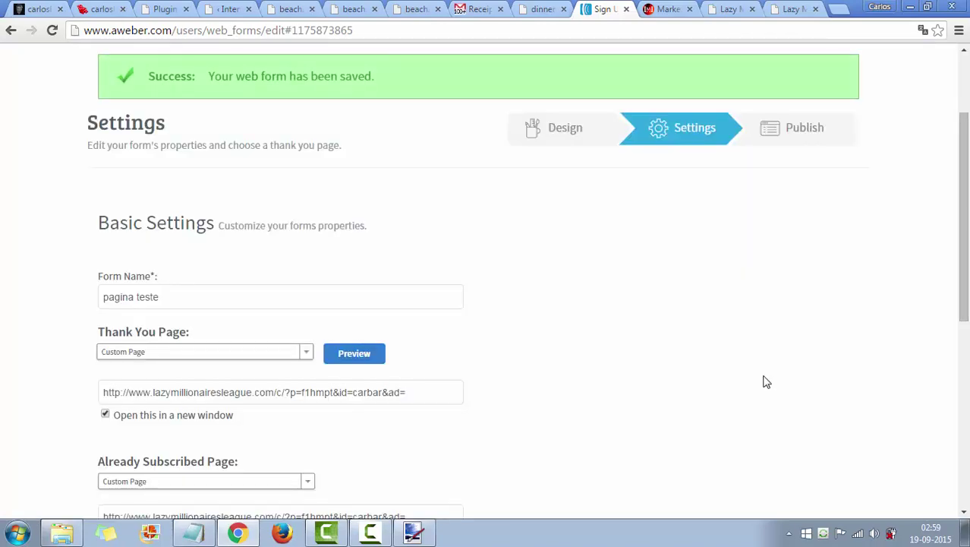
Step: Go to the form's Publish stage, choose I Will Install My Form and show the Raw HTML Version of the code
{"action": "left_click", "coordinate": [815, 129]}
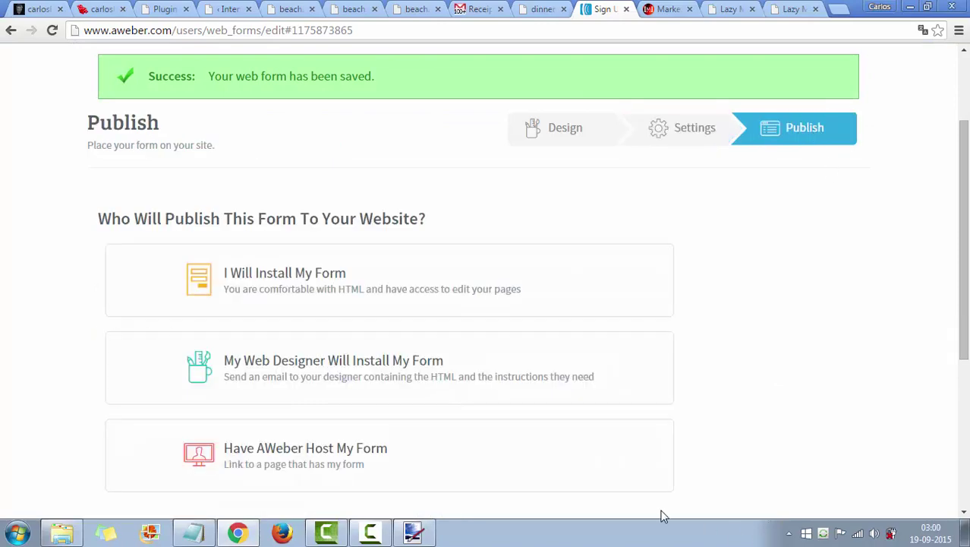
{"action": "scroll", "coordinate": [530, 393], "scroll_direction": "down", "scroll_amount": 2}
{"action": "scroll", "coordinate": [485, 282], "scroll_direction": "up", "scroll_amount": 2}
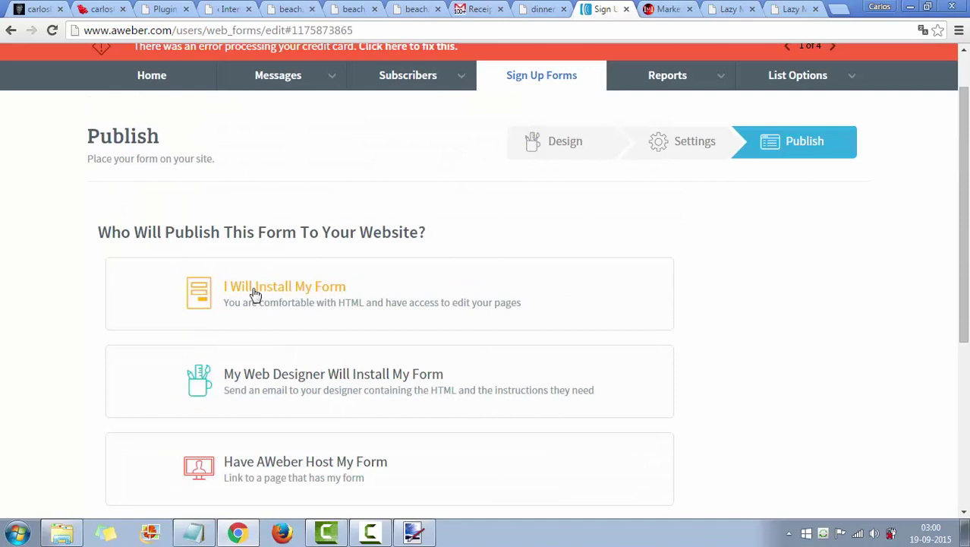
{"action": "left_click", "coordinate": [303, 298]}
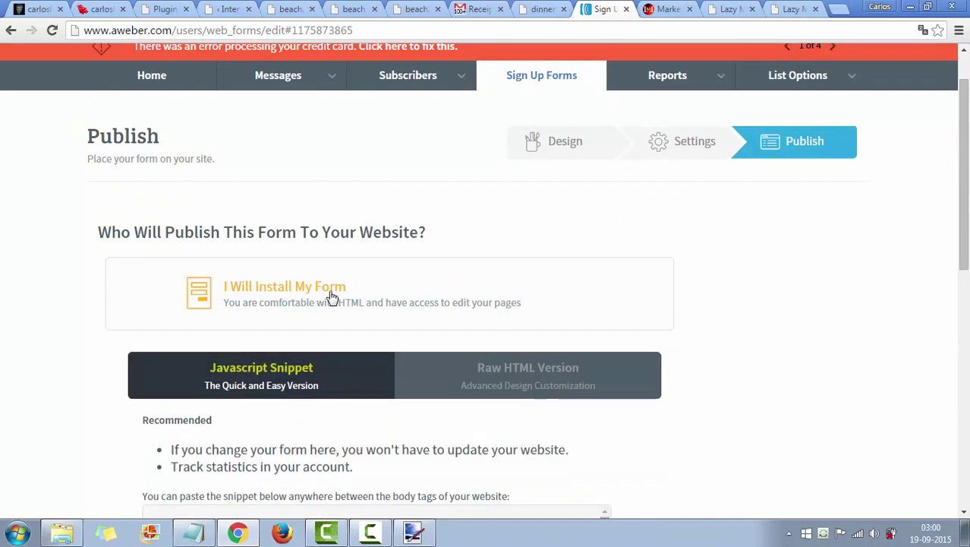
{"action": "scroll", "coordinate": [678, 348], "scroll_direction": "down", "scroll_amount": 1}
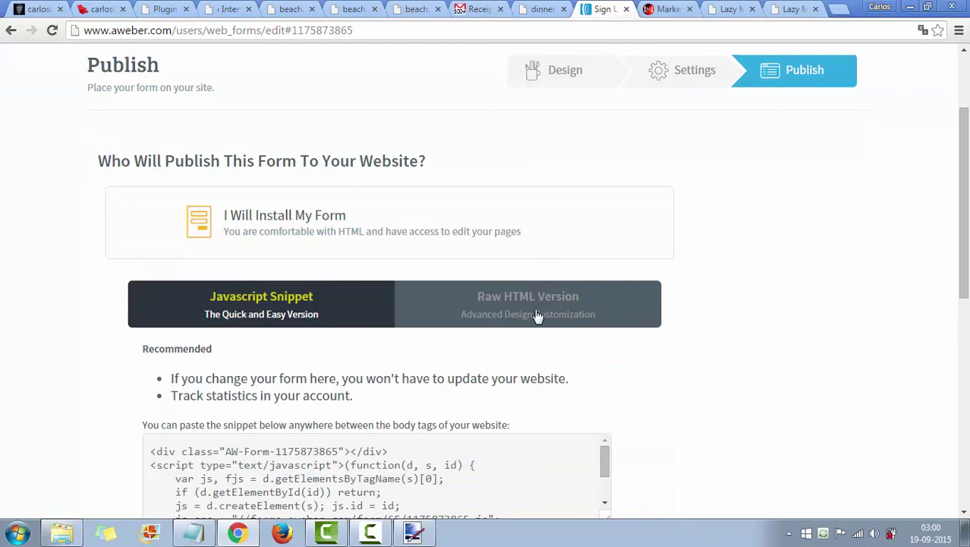
{"action": "scroll", "coordinate": [688, 369], "scroll_direction": "down", "scroll_amount": 1}
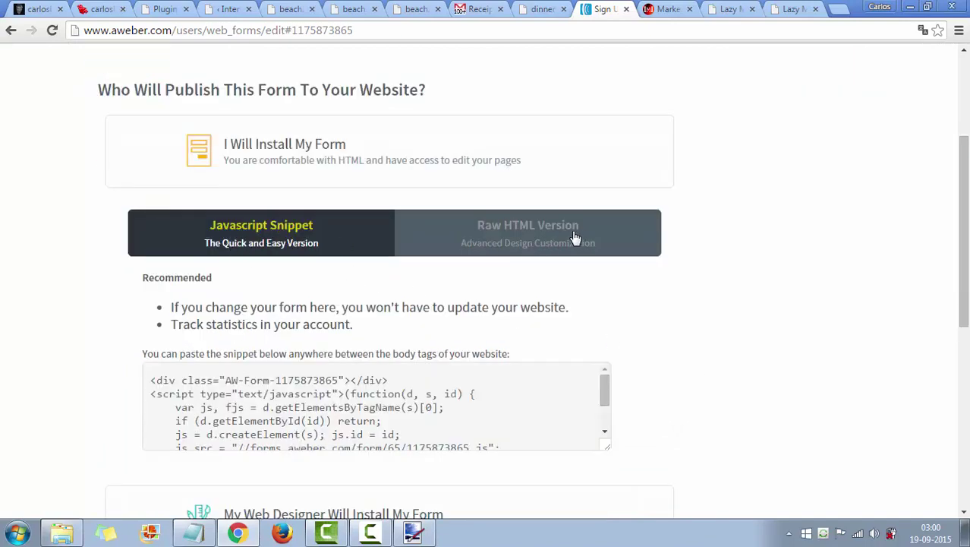
{"action": "left_click_drag", "start_coordinate": [565, 234], "coordinate": [573, 236]}
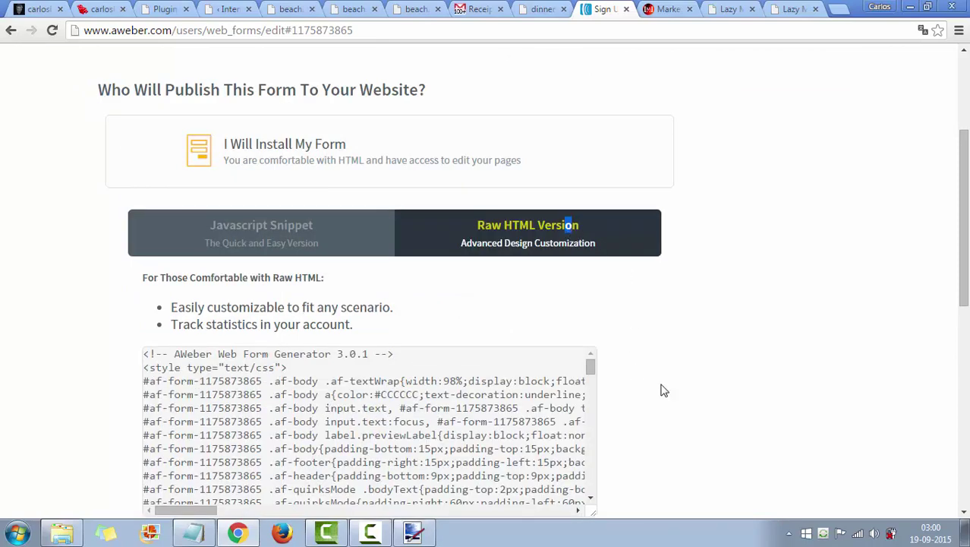
Step: Select all of the raw HTML form code and copy it
{"action": "scroll", "coordinate": [662, 389], "scroll_direction": "down", "scroll_amount": 2}
{"action": "left_click", "coordinate": [332, 262]}
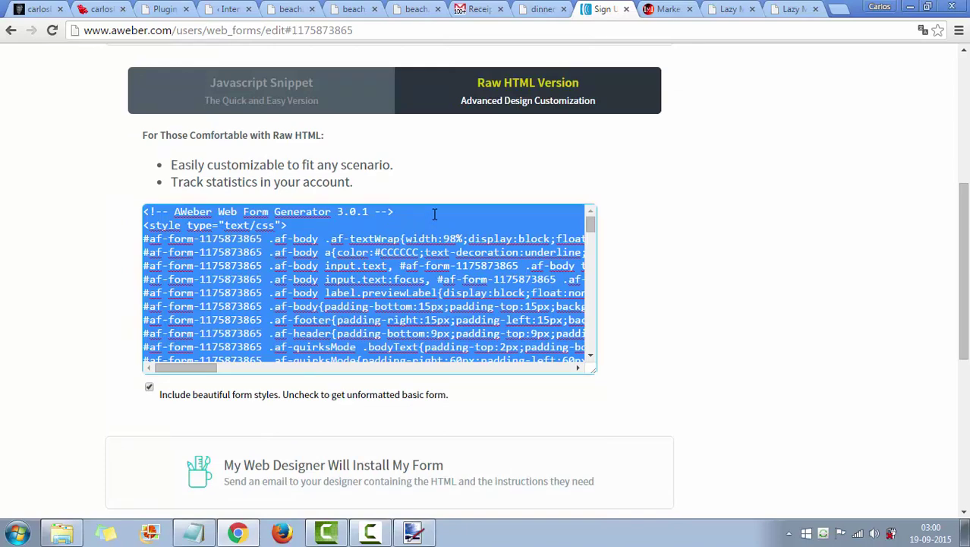
{"action": "left_click", "coordinate": [435, 217]}
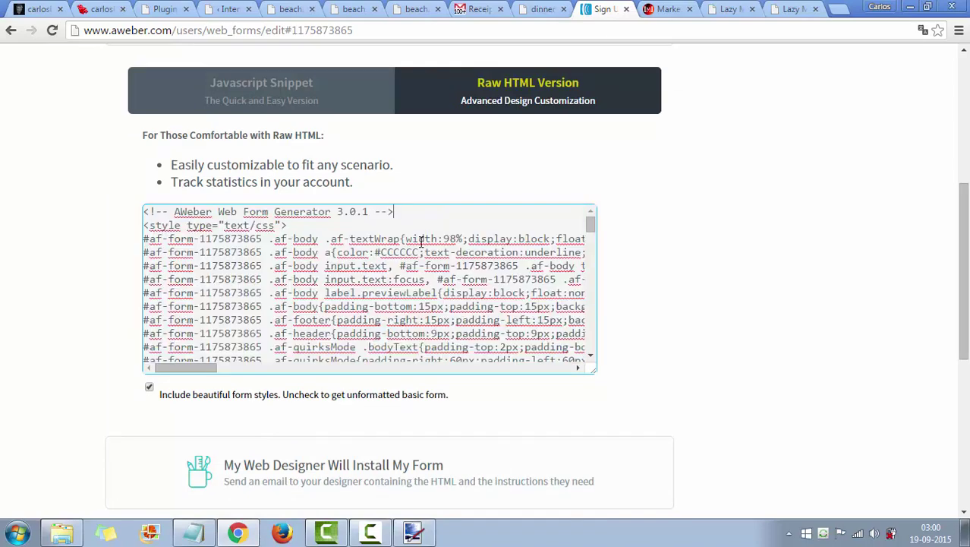
{"action": "left_click", "coordinate": [419, 226]}
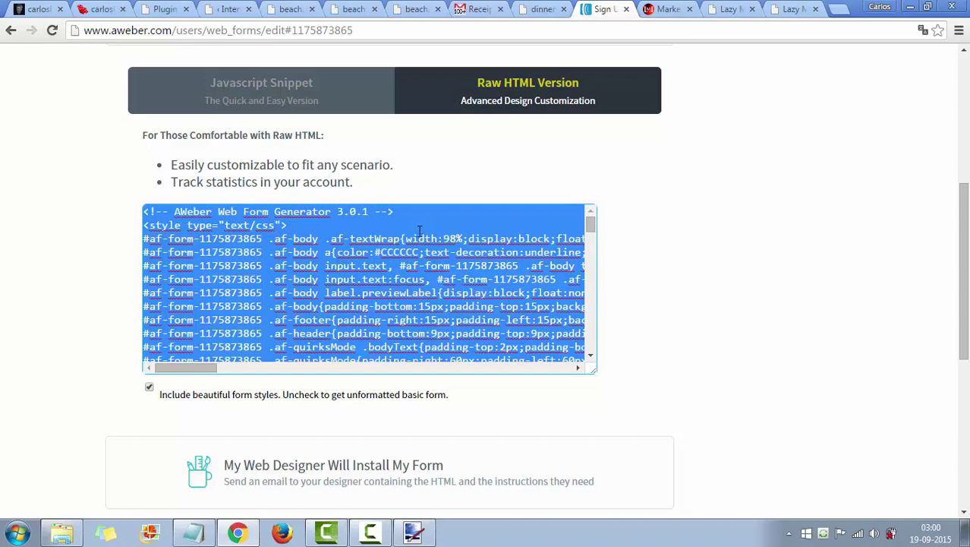
{"action": "left_click", "coordinate": [420, 235]}
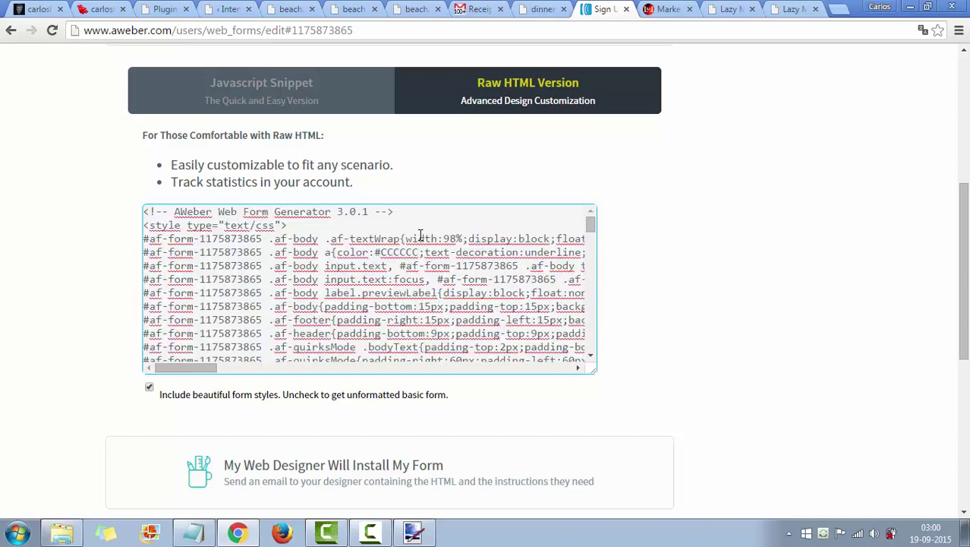
{"action": "left_click", "coordinate": [420, 236]}
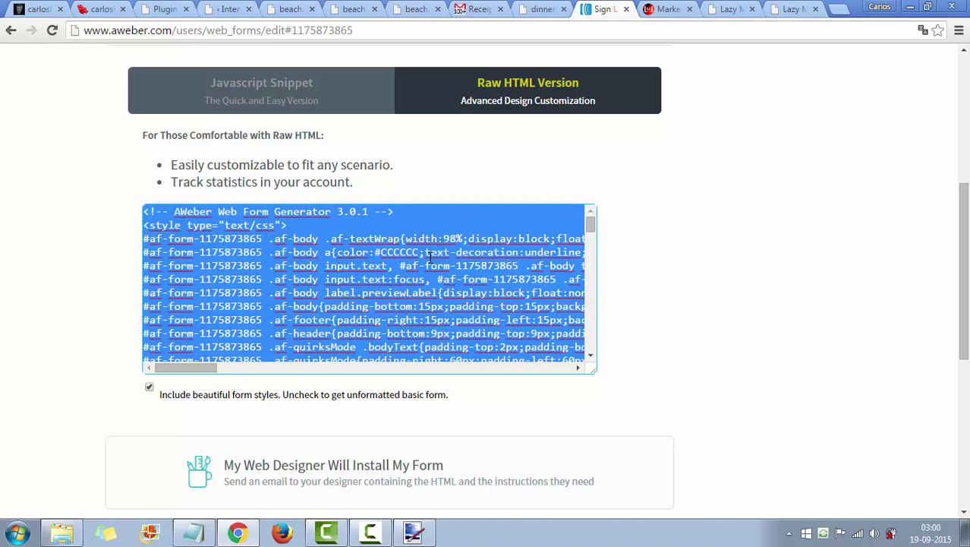
{"action": "right_click", "coordinate": [430, 237]}
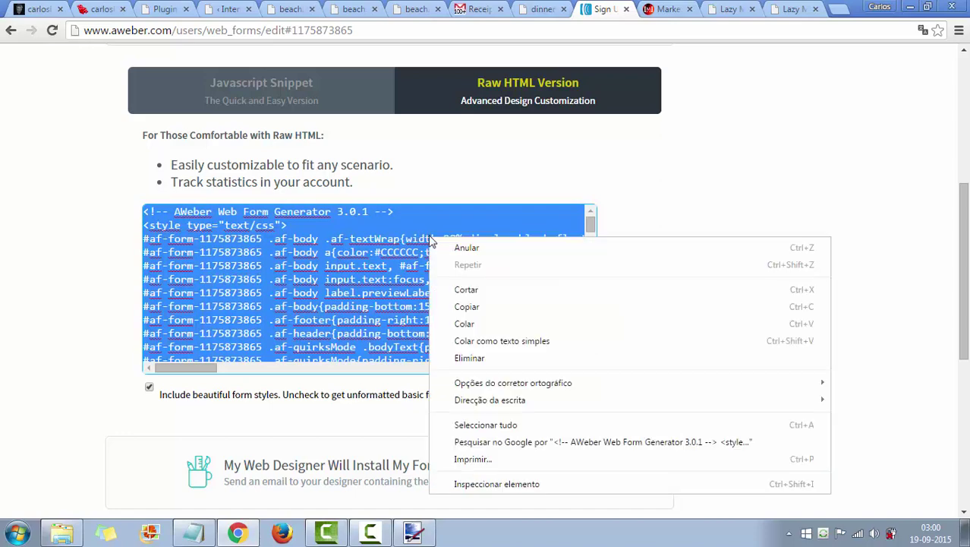
{"action": "left_click", "coordinate": [482, 308]}
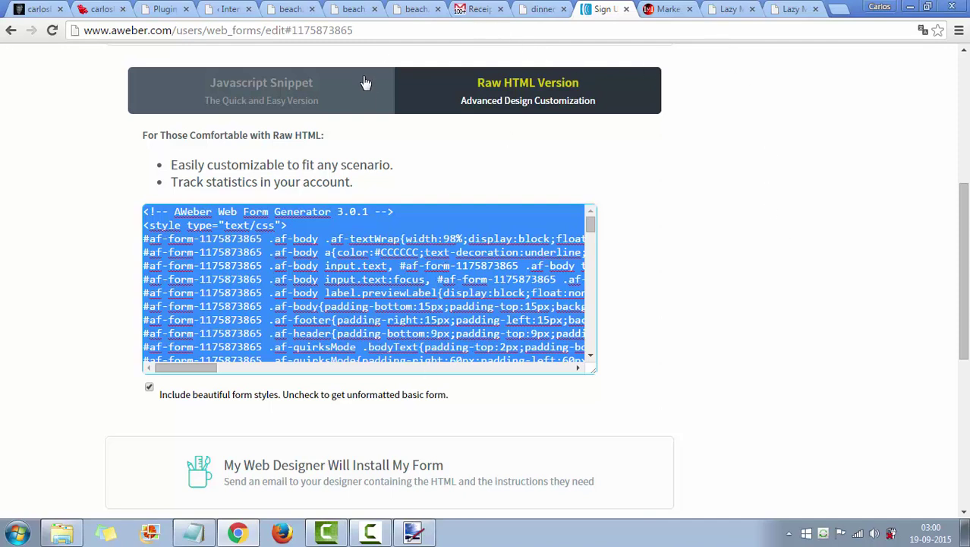
Step: Return to the InstaBuilder page editor and open the Opt-In Form HTML Code settings of the email opt-in form
{"action": "left_click", "coordinate": [164, 9]}
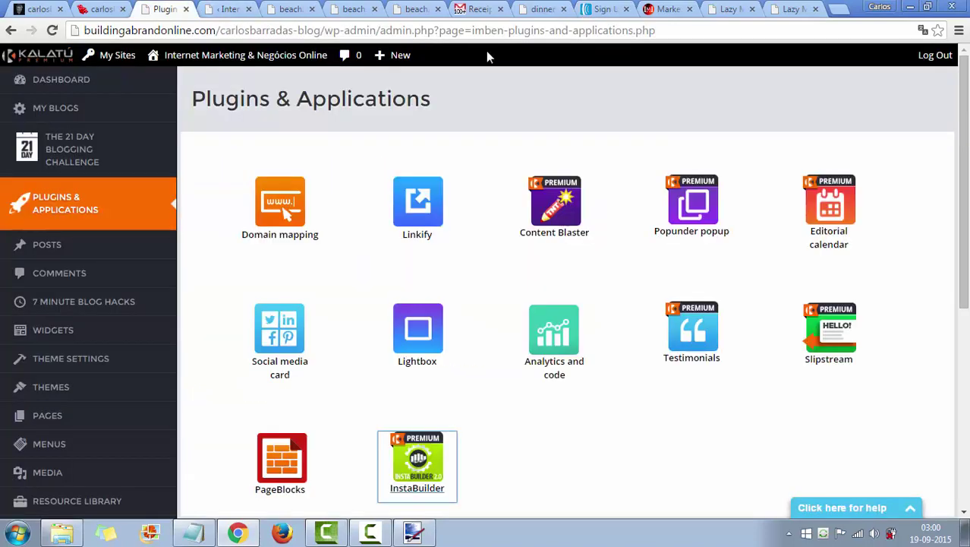
{"action": "left_click", "coordinate": [228, 9]}
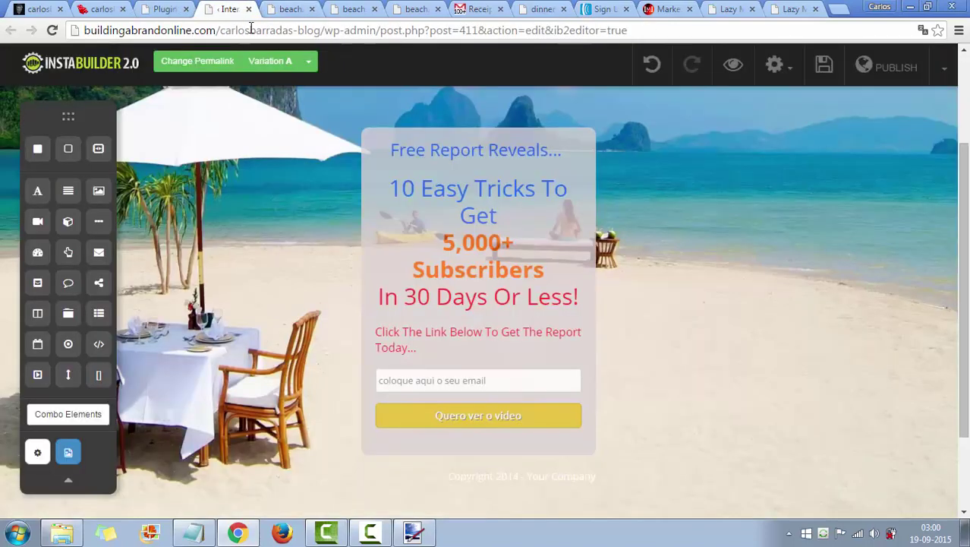
{"action": "left_click", "coordinate": [288, 10]}
{"action": "left_click", "coordinate": [229, 9]}
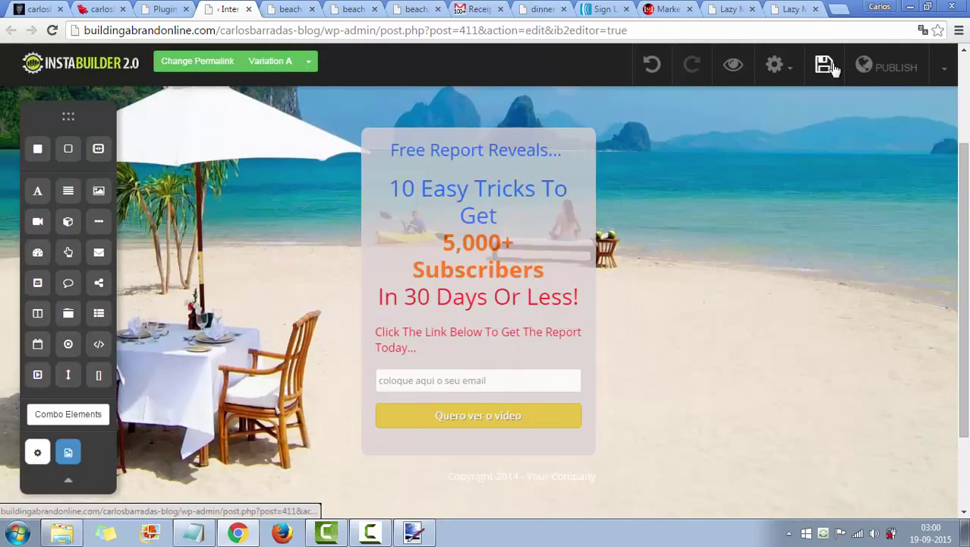
{"action": "left_click", "coordinate": [788, 73]}
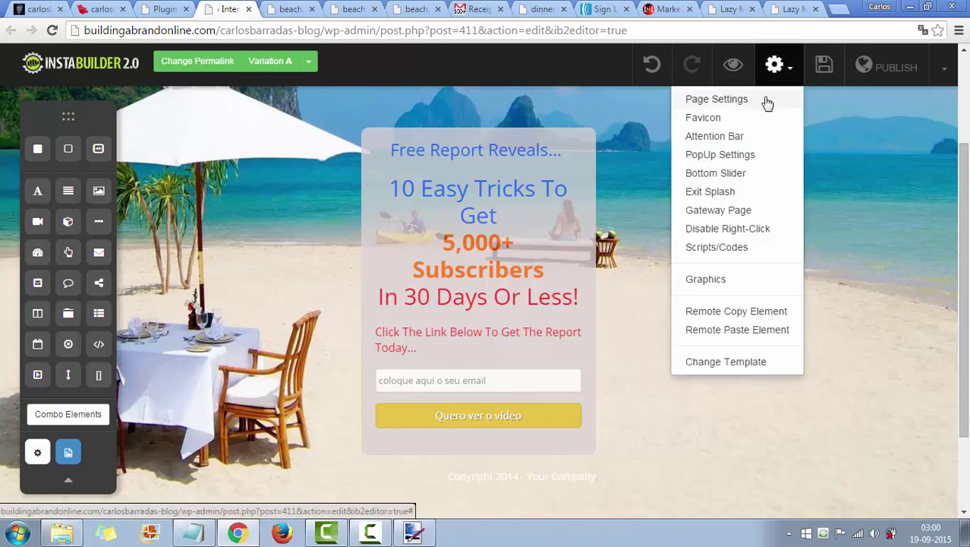
{"action": "left_click", "coordinate": [744, 100]}
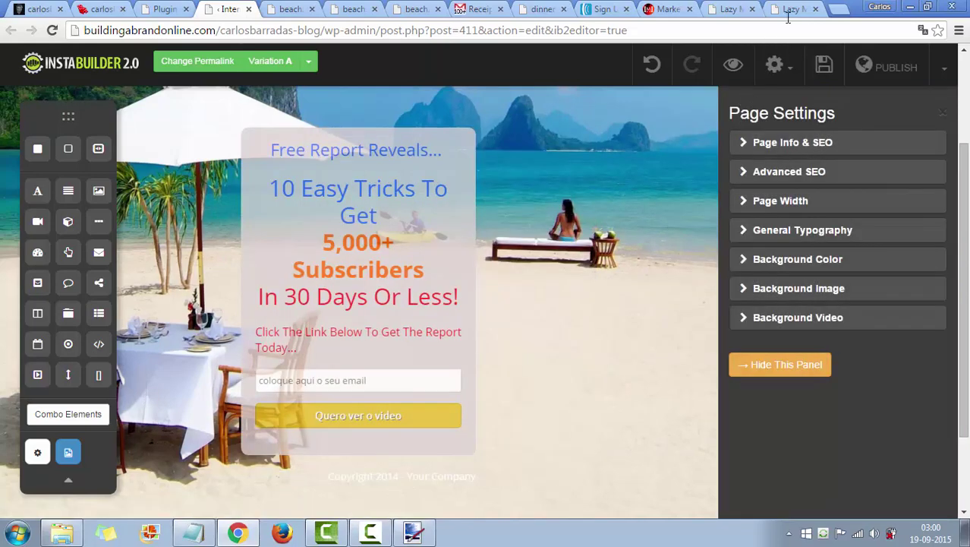
{"action": "left_click", "coordinate": [406, 388]}
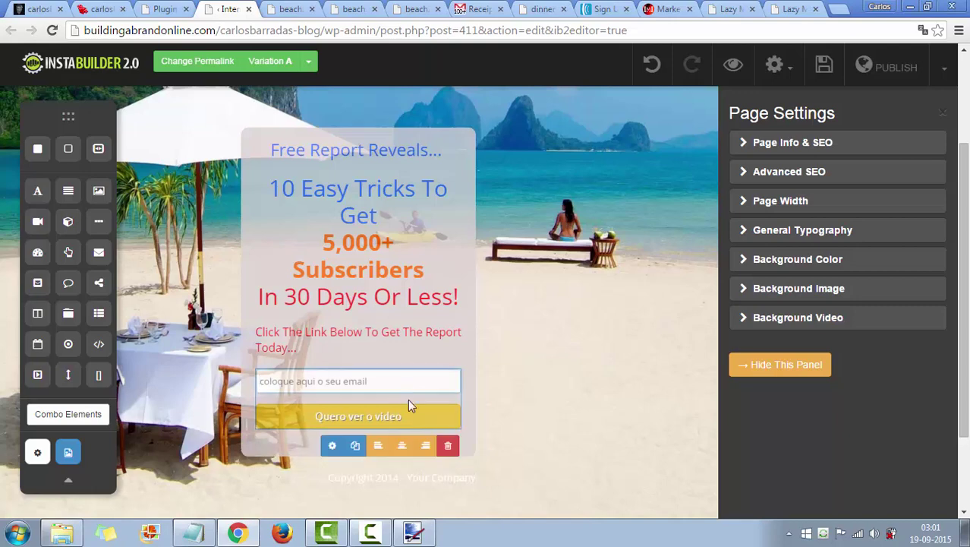
{"action": "left_click", "coordinate": [332, 446]}
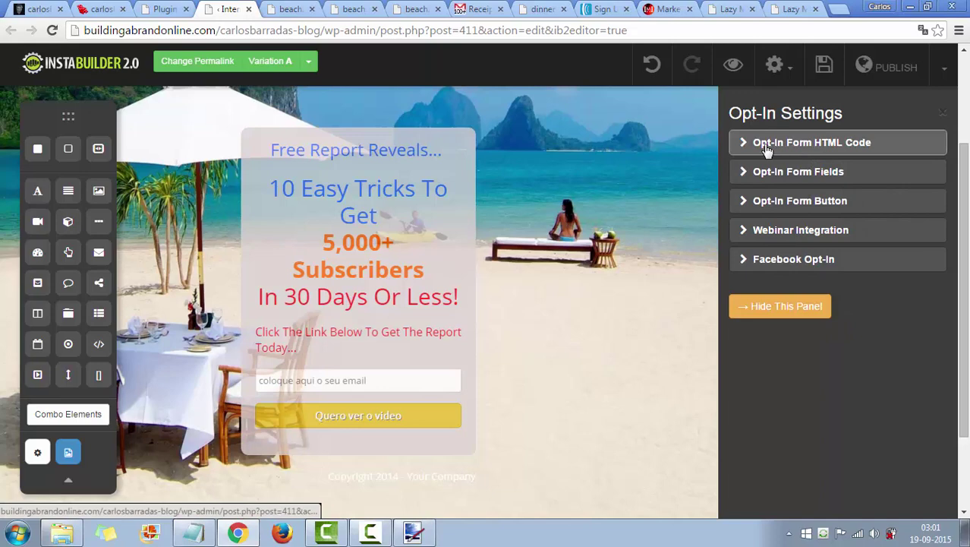
{"action": "left_click", "coordinate": [849, 144]}
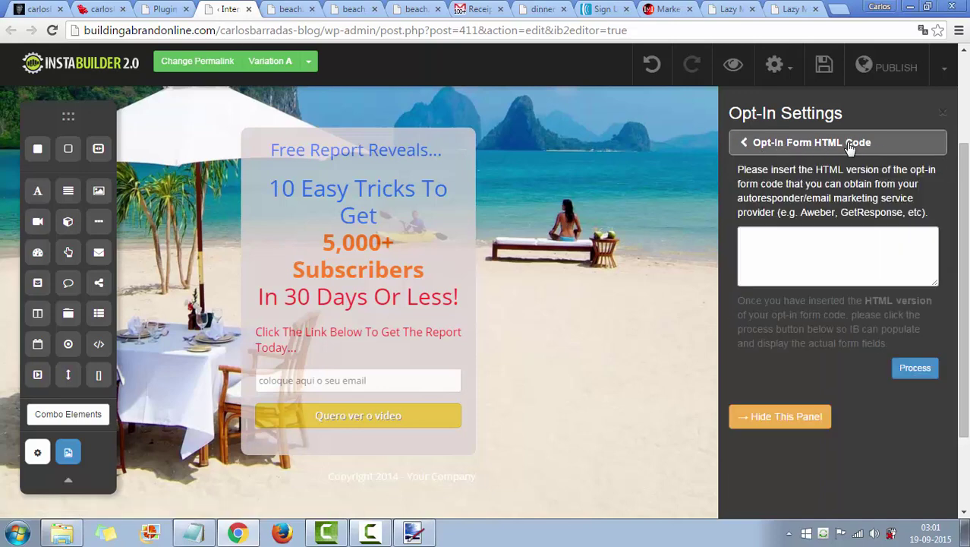
Step: Paste the copied AWeber code into the opt-in form's HTML code field, process it and hide the settings panel
{"action": "left_click", "coordinate": [755, 243]}
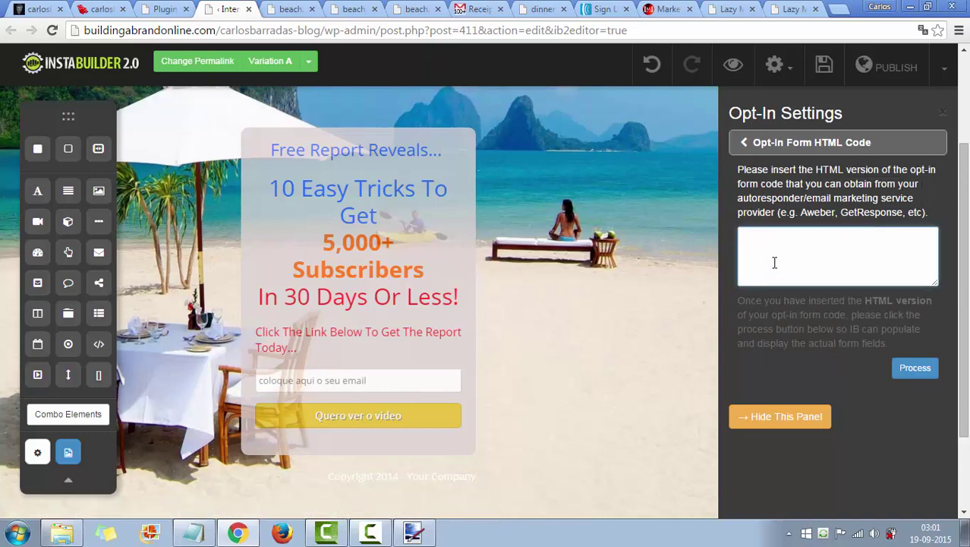
{"action": "right_click", "coordinate": [775, 258]}
{"action": "left_click", "coordinate": [797, 346]}
{"action": "mouse_move", "coordinate": [931, 268]}
{"action": "left_mouse_down"}
{"action": "mouse_move", "coordinate": [932, 249]}
{"action": "mouse_move", "coordinate": [932, 262]}
{"action": "left_mouse_up"}
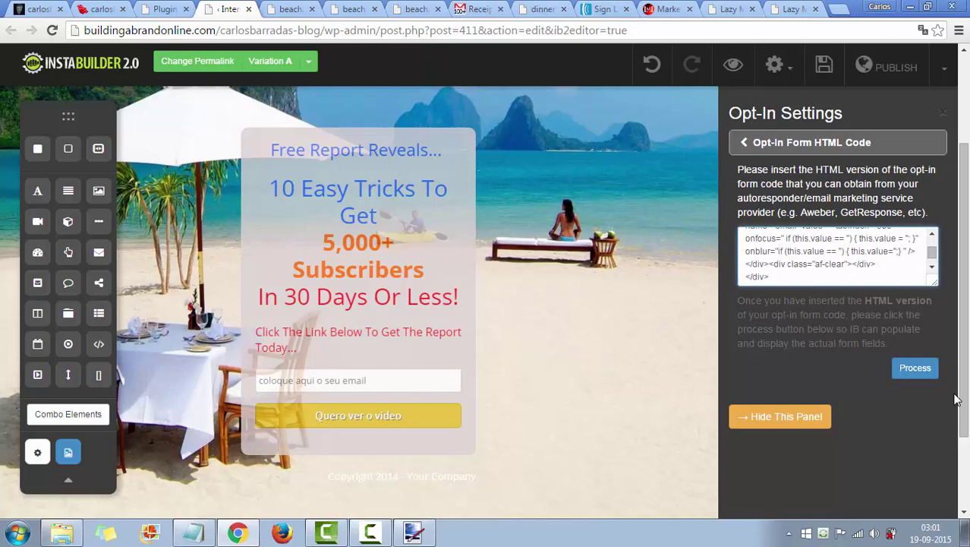
{"action": "left_click", "coordinate": [916, 369]}
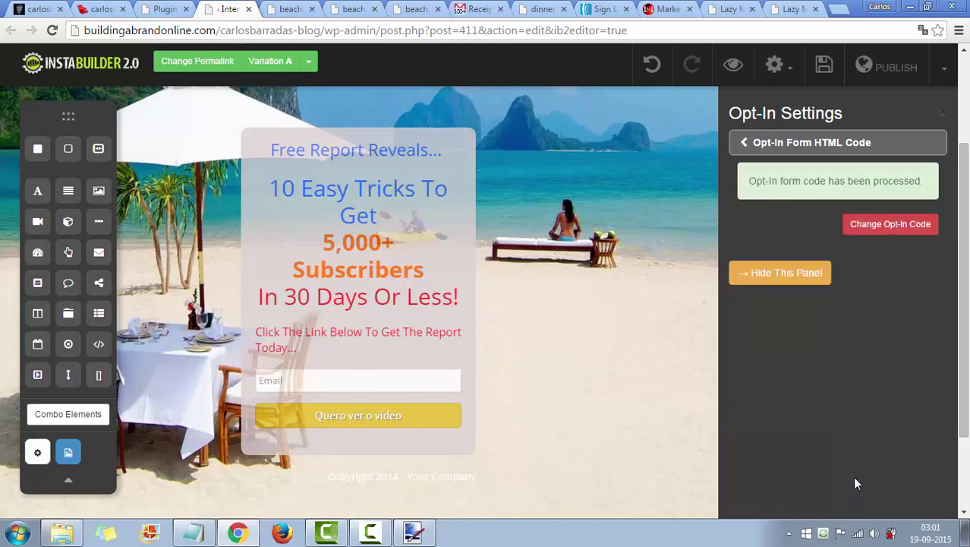
{"action": "left_click", "coordinate": [787, 278]}
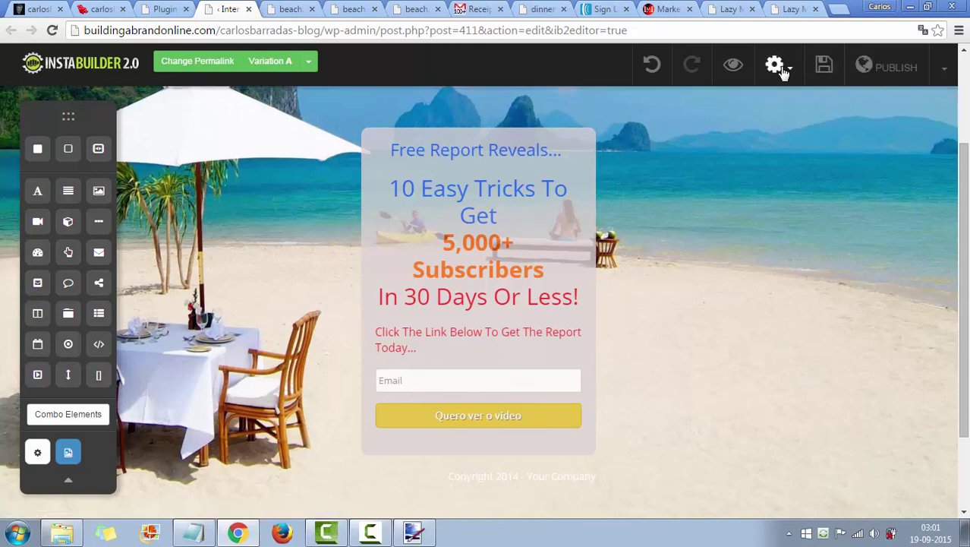
Step: Save the landing page, preview Variation A and return to the editor
{"action": "left_click", "coordinate": [830, 69]}
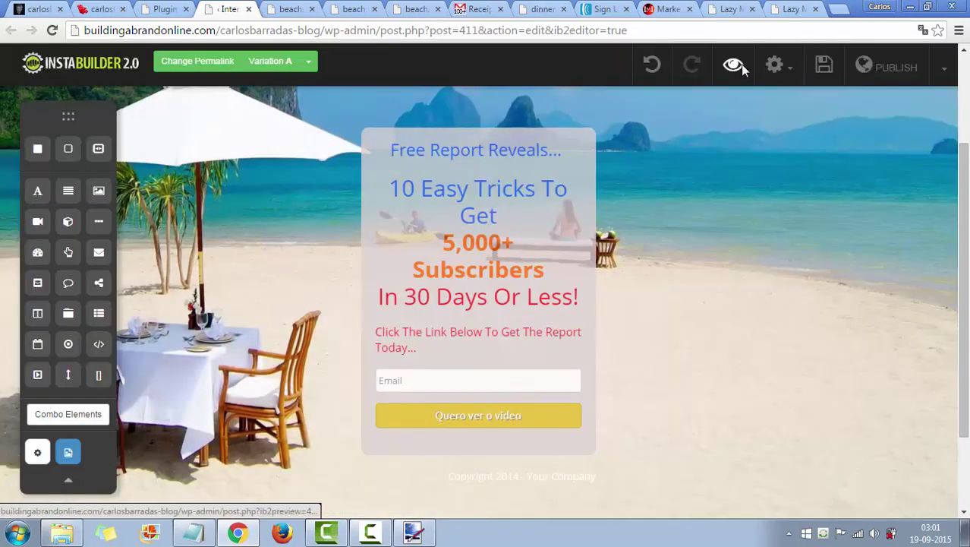
{"action": "left_click", "coordinate": [743, 68]}
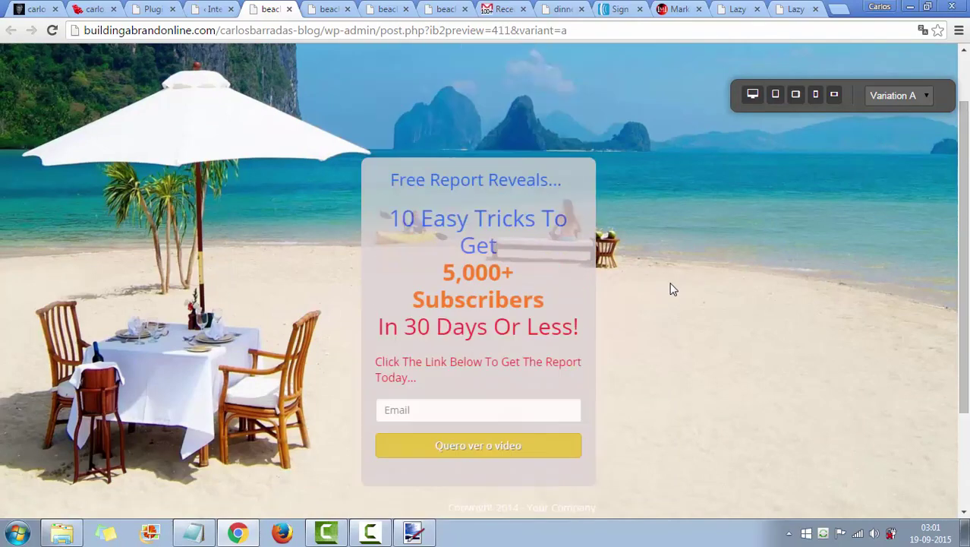
{"action": "left_click", "coordinate": [206, 9]}
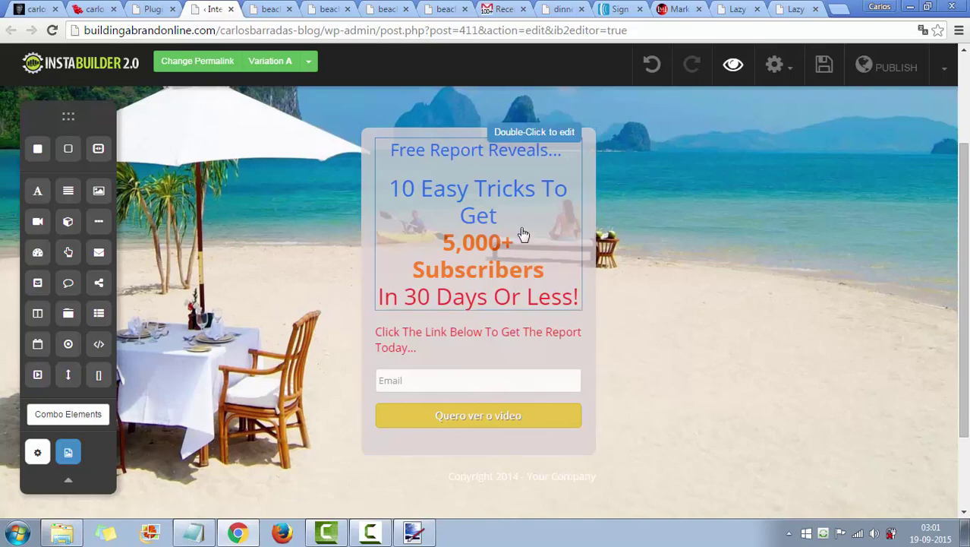
Step: Widen the page section that contains the opt-in box so the box moves toward the right side of the beach background
{"action": "left_click", "coordinate": [584, 346]}
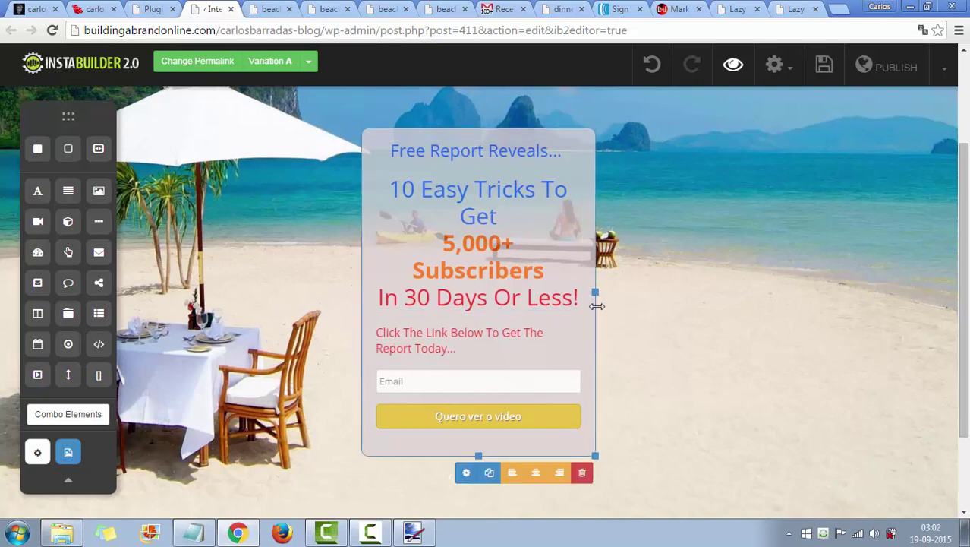
{"action": "left_click", "coordinate": [659, 303]}
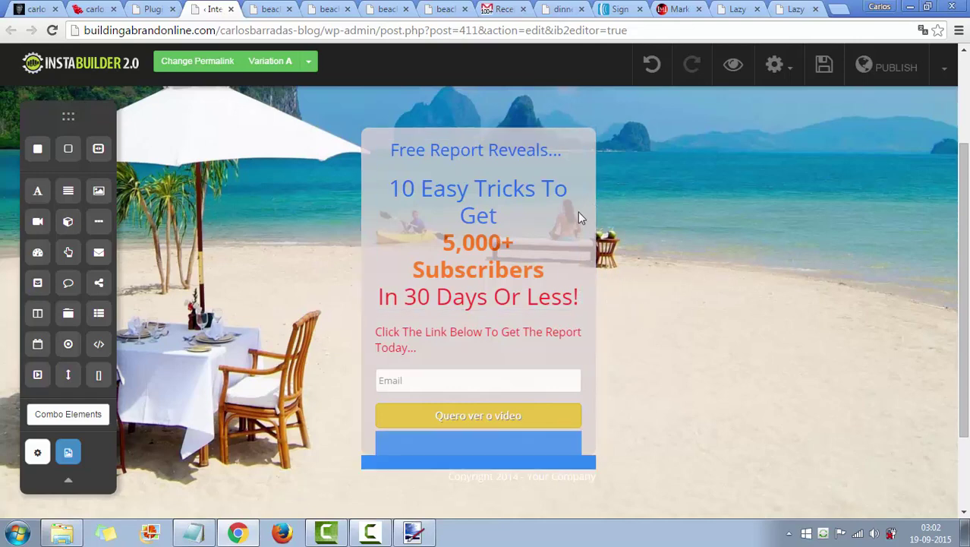
{"action": "left_click", "coordinate": [620, 410]}
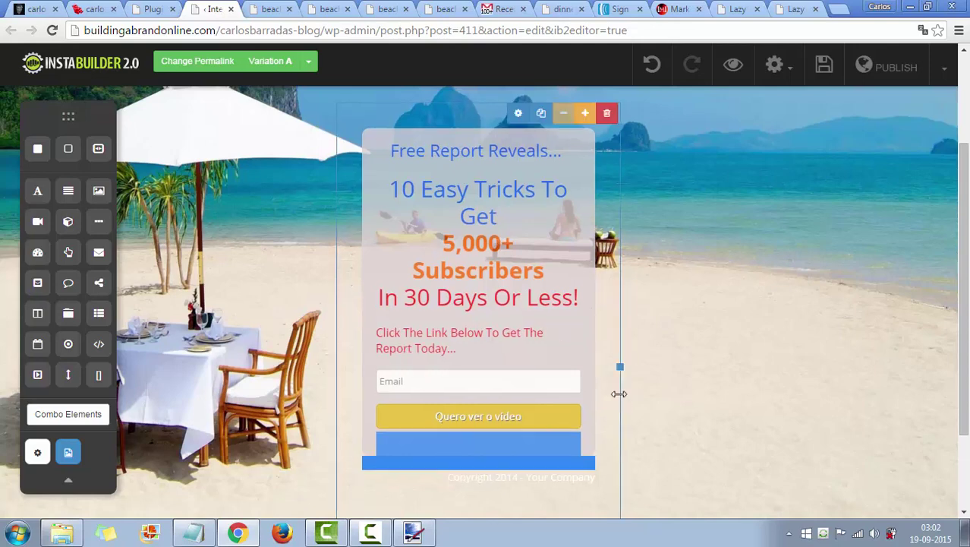
{"action": "left_click_drag", "start_coordinate": [620, 369], "coordinate": [793, 390]}
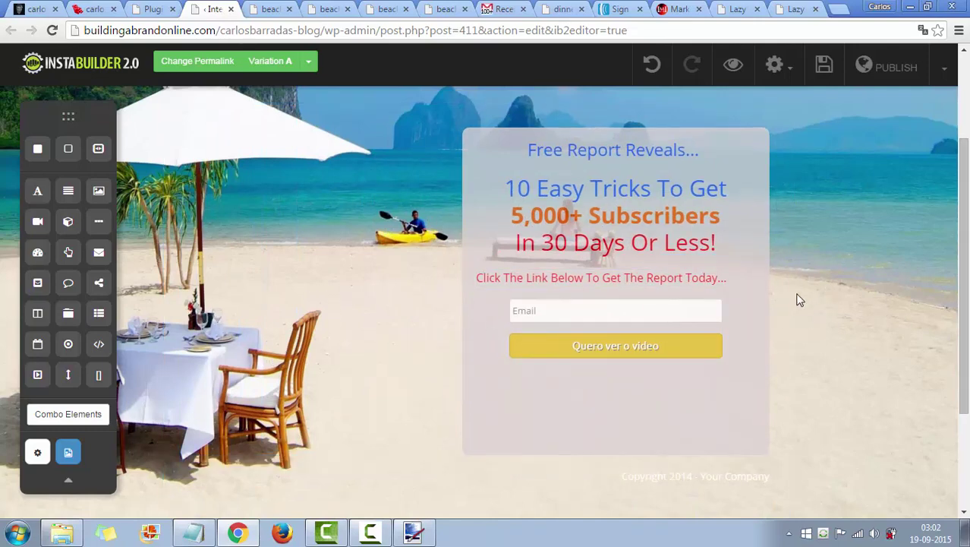
Step: Narrow the opt-in box within the widened section, keeping the red Click The Link Below text on one line
{"action": "mouse_move", "coordinate": [763, 303]}
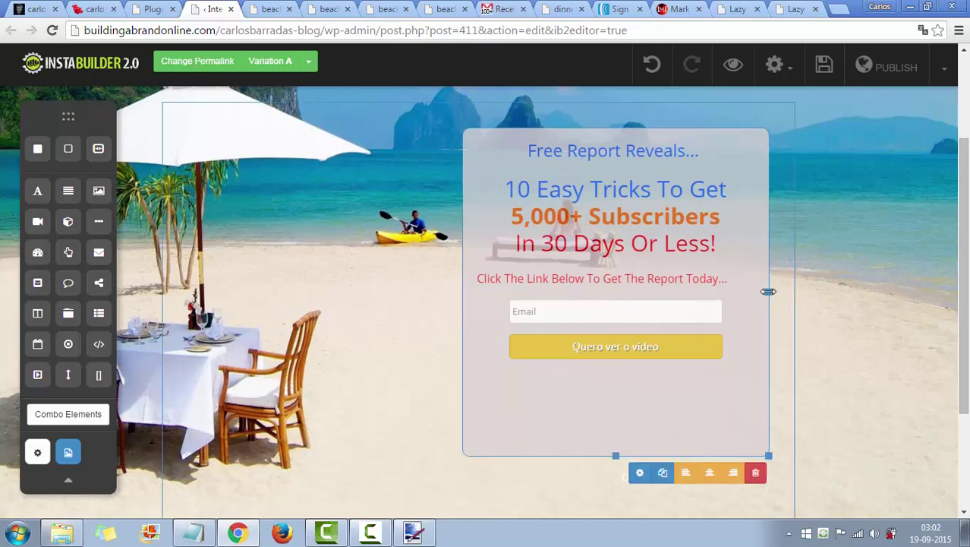
{"action": "left_click_drag", "start_coordinate": [769, 292], "coordinate": [719, 301]}
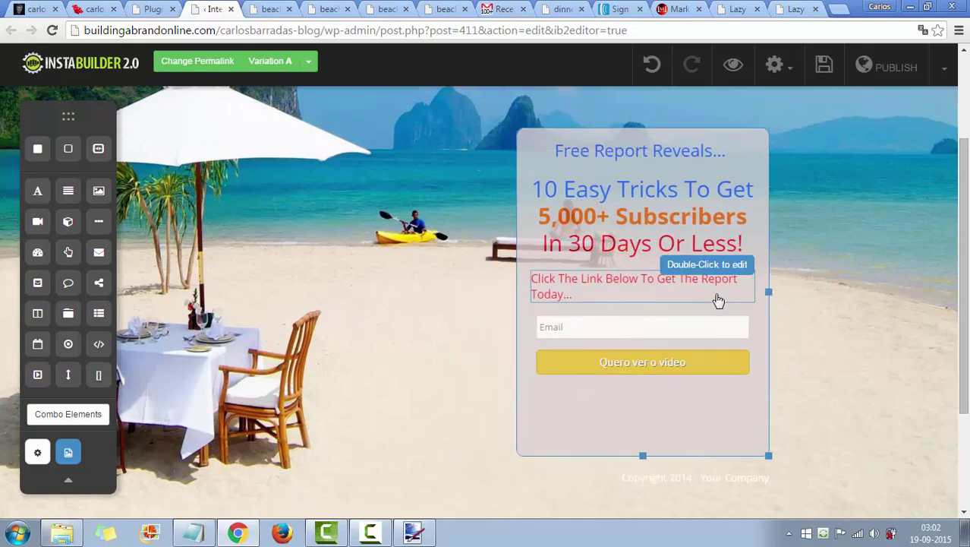
{"action": "left_click_drag", "start_coordinate": [766, 298], "coordinate": [747, 291]}
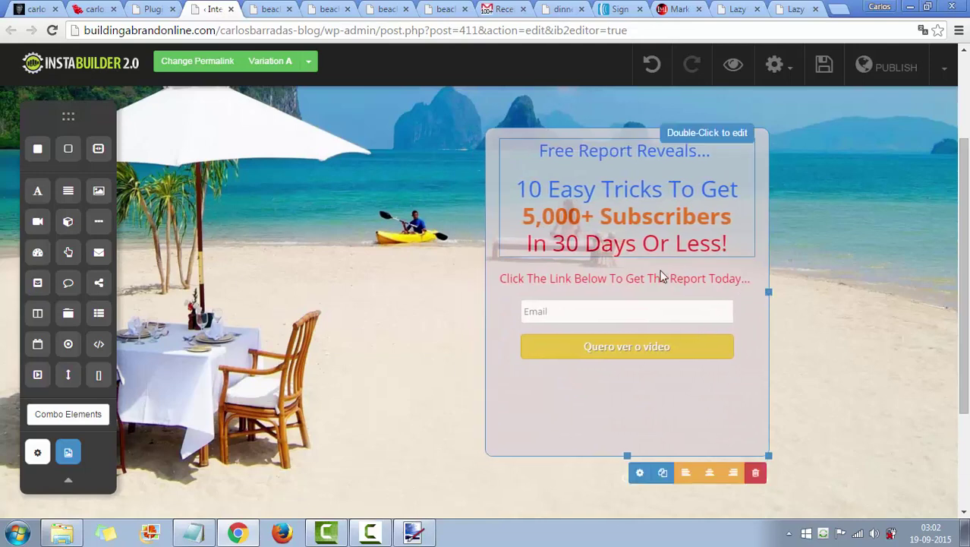
Step: Widen the page section around the opt-in box further so the box shifts toward the right edge of the beach background
{"action": "left_click", "coordinate": [835, 341]}
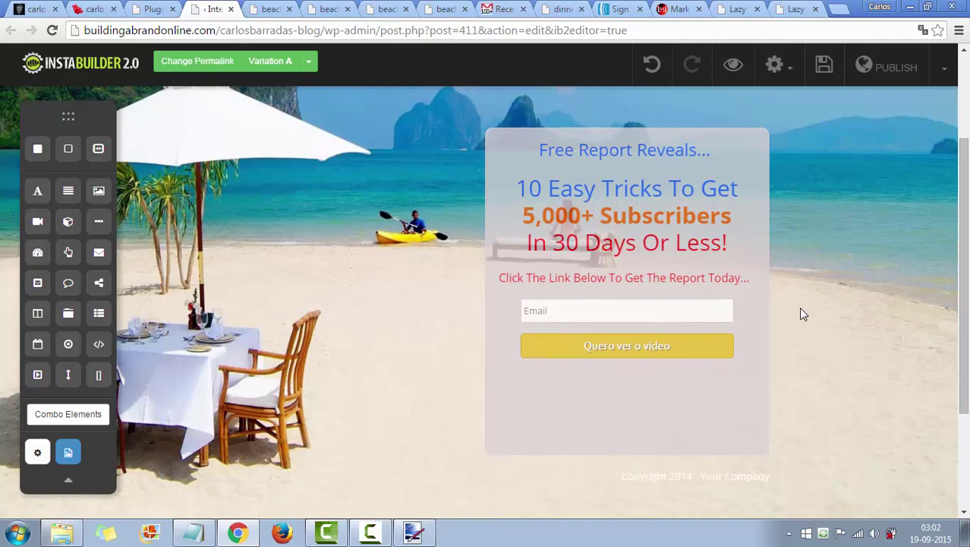
{"action": "left_click_drag", "start_coordinate": [802, 313], "coordinate": [322, 328]}
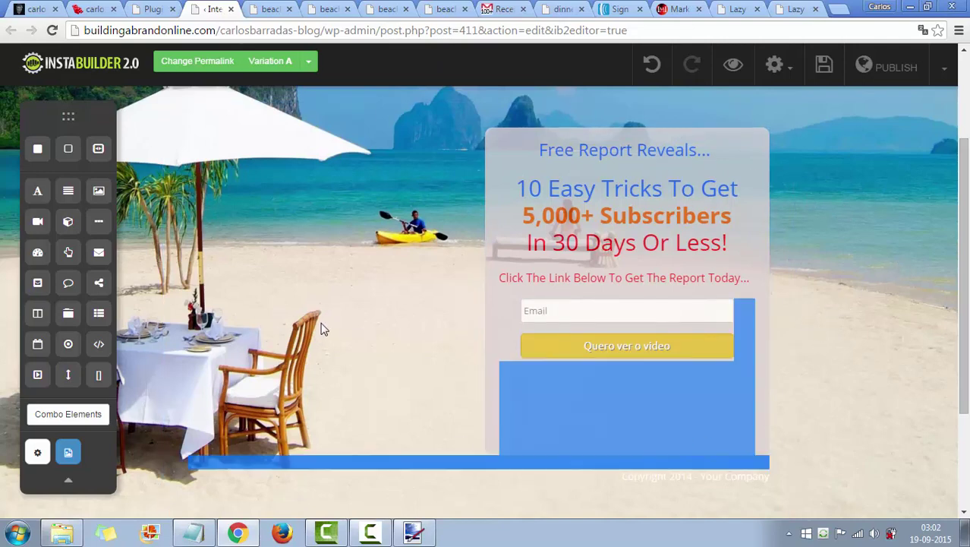
{"action": "left_click_drag", "start_coordinate": [141, 402], "coordinate": [171, 410]}
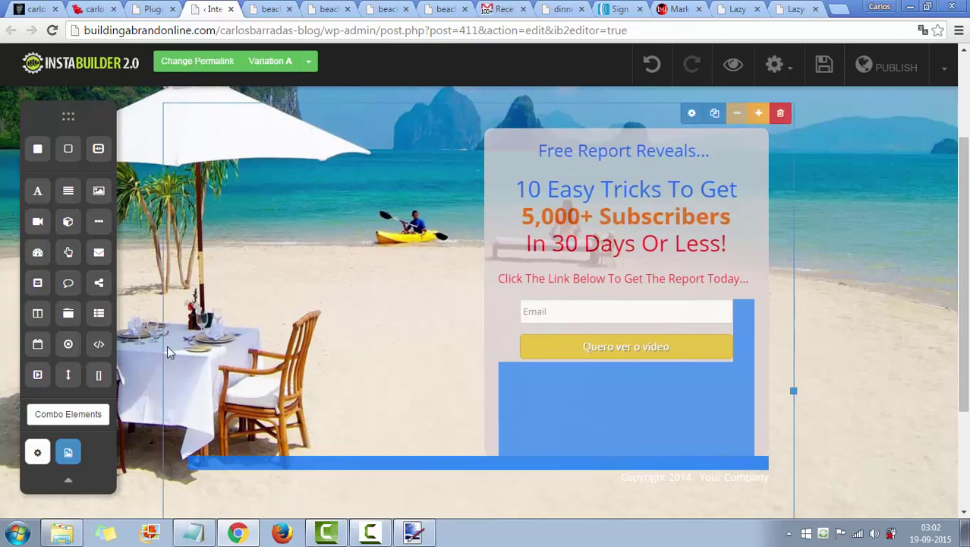
{"action": "left_click_drag", "start_coordinate": [164, 331], "coordinate": [225, 107]}
{"action": "left_click_drag", "start_coordinate": [794, 393], "coordinate": [941, 389]}
{"action": "left_click_drag", "start_coordinate": [875, 414], "coordinate": [879, 412]}
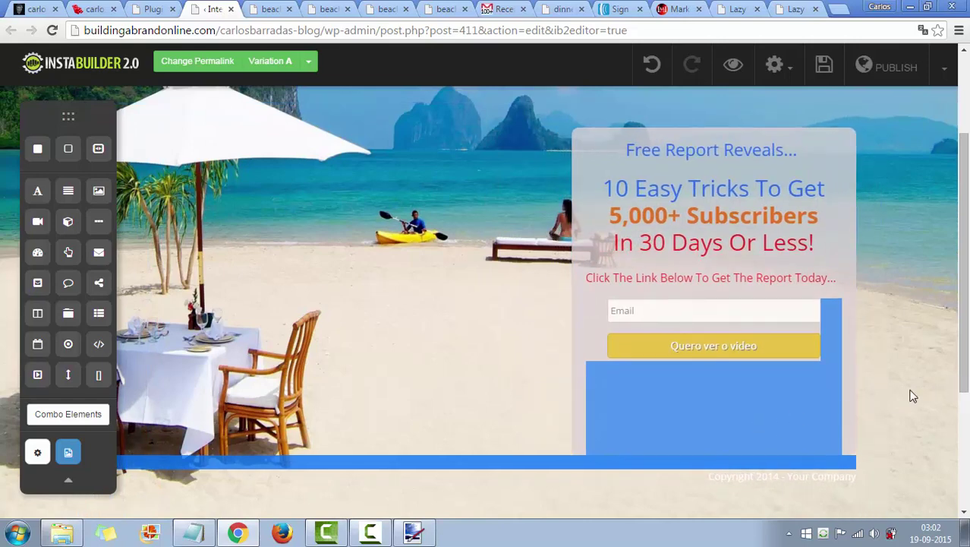
Step: Narrow the opt-in box slightly so its left edge clears the seated woman in the background photo
{"action": "left_click", "coordinate": [792, 323]}
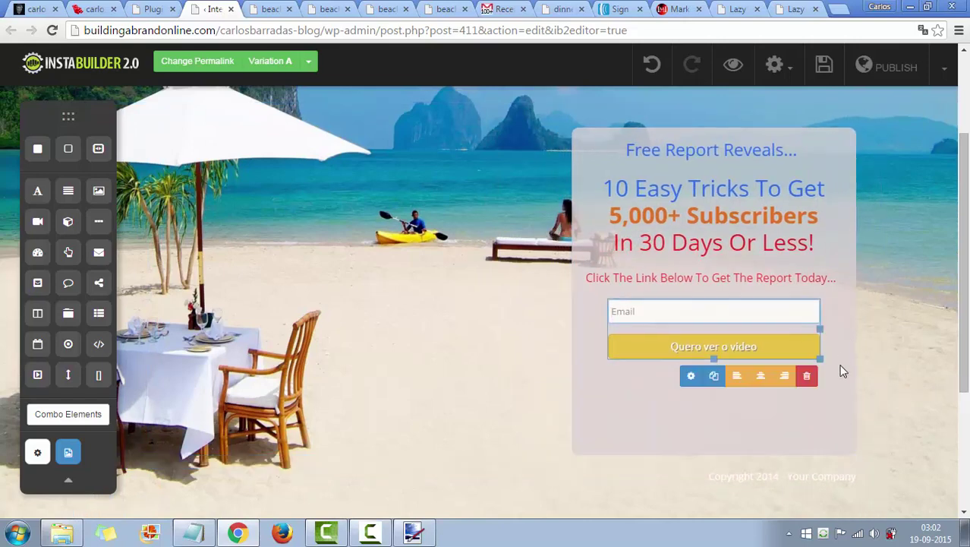
{"action": "left_click", "coordinate": [842, 426]}
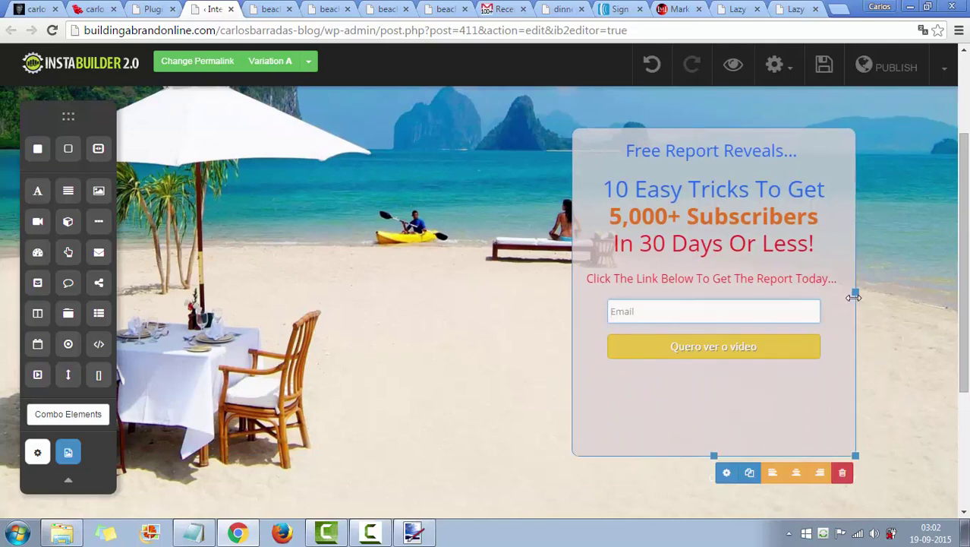
{"action": "mouse_move", "coordinate": [851, 297]}
{"action": "left_mouse_down"}
{"action": "mouse_move", "coordinate": [795, 297]}
{"action": "mouse_move", "coordinate": [840, 295]}
{"action": "left_mouse_up"}
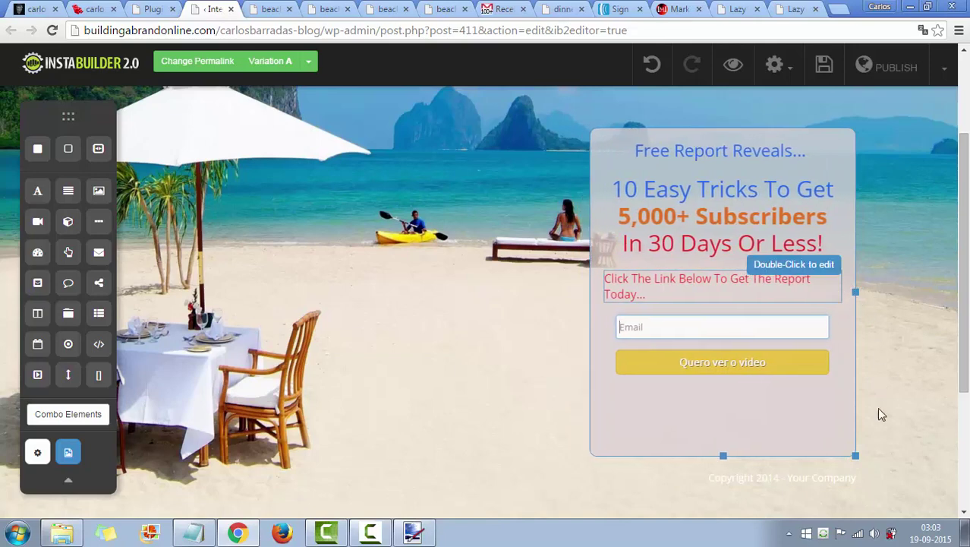
Step: Adjust the opt-in box's rounded corners, setting the top corners to 11 px and fine-tuning the bottom corners
{"action": "left_click", "coordinate": [653, 412]}
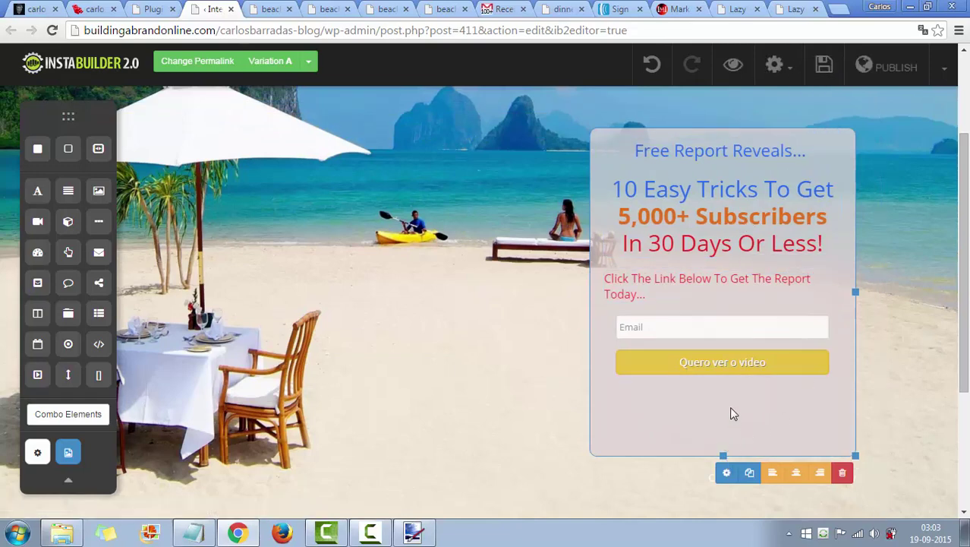
{"action": "left_click", "coordinate": [728, 474]}
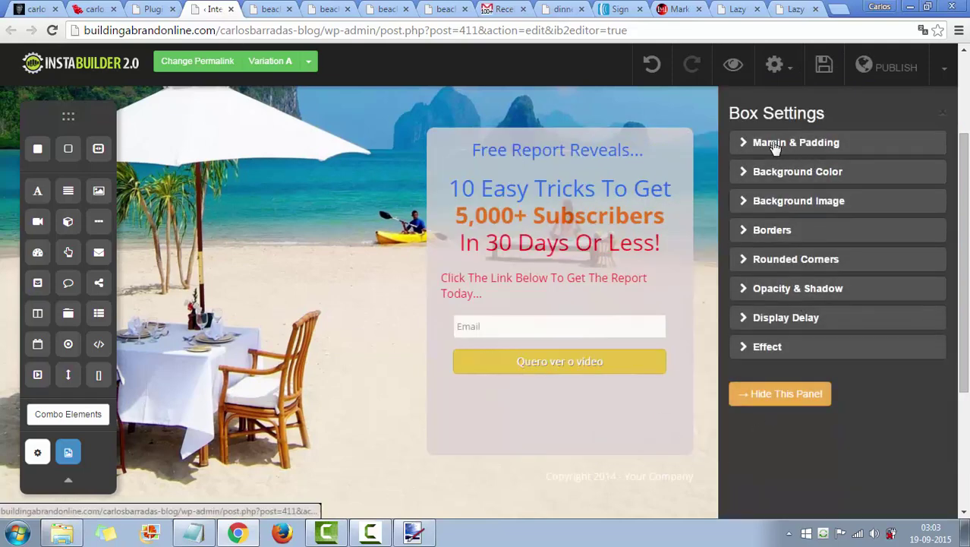
{"action": "left_click", "coordinate": [797, 262]}
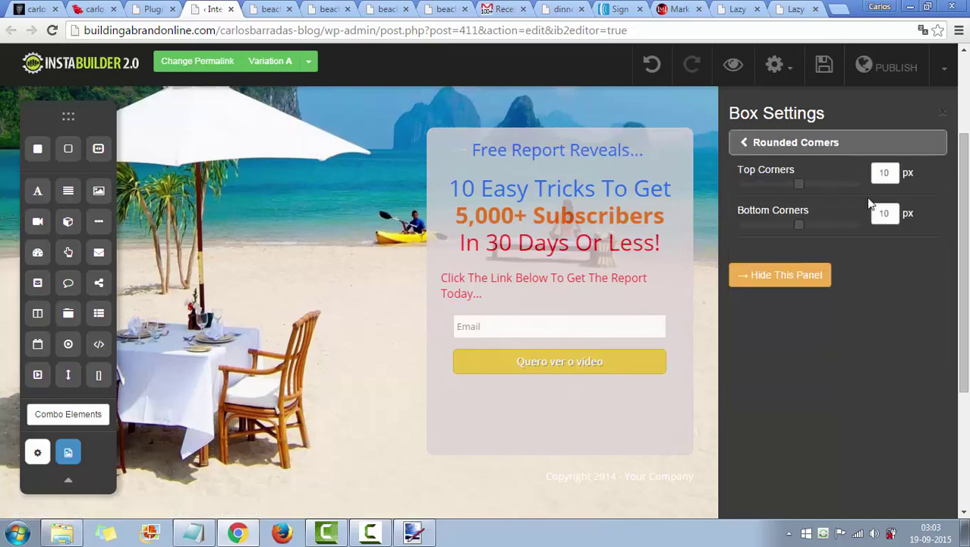
{"action": "left_click_drag", "start_coordinate": [800, 185], "coordinate": [763, 182]}
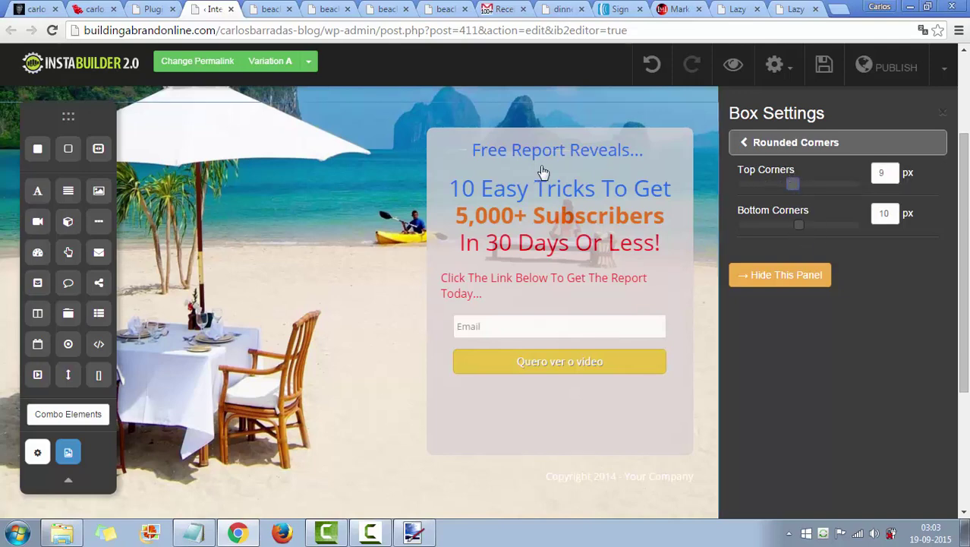
{"action": "left_click", "coordinate": [684, 163]}
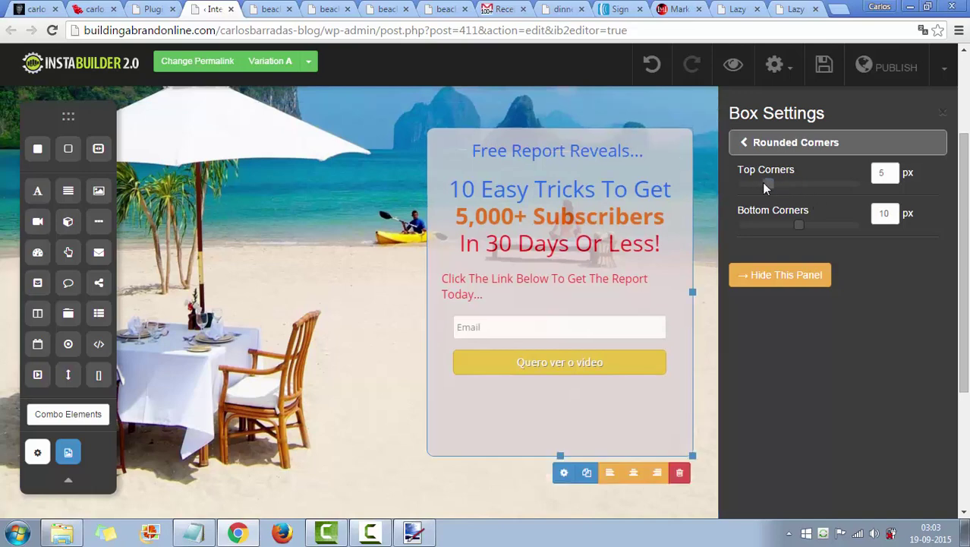
{"action": "left_click_drag", "start_coordinate": [764, 183], "coordinate": [770, 224]}
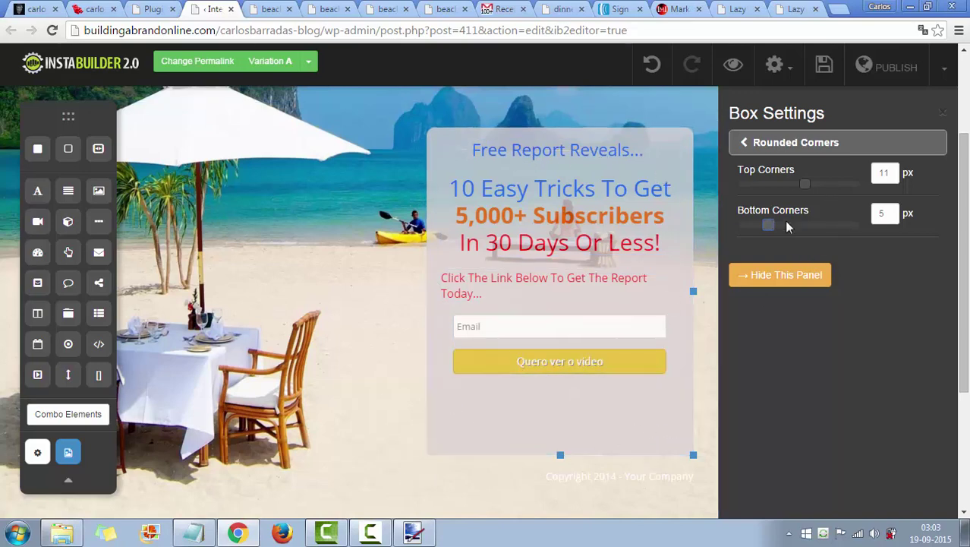
{"action": "left_click_drag", "start_coordinate": [766, 227], "coordinate": [790, 217]}
{"action": "left_click", "coordinate": [746, 145]}
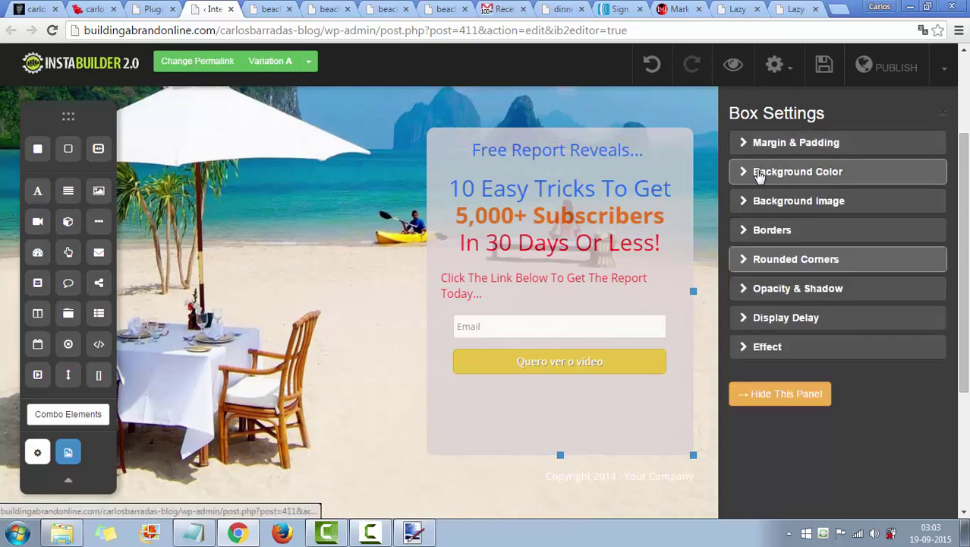
Step: Change the opt-in box's background color to the green #2bb496
{"action": "left_click", "coordinate": [759, 171]}
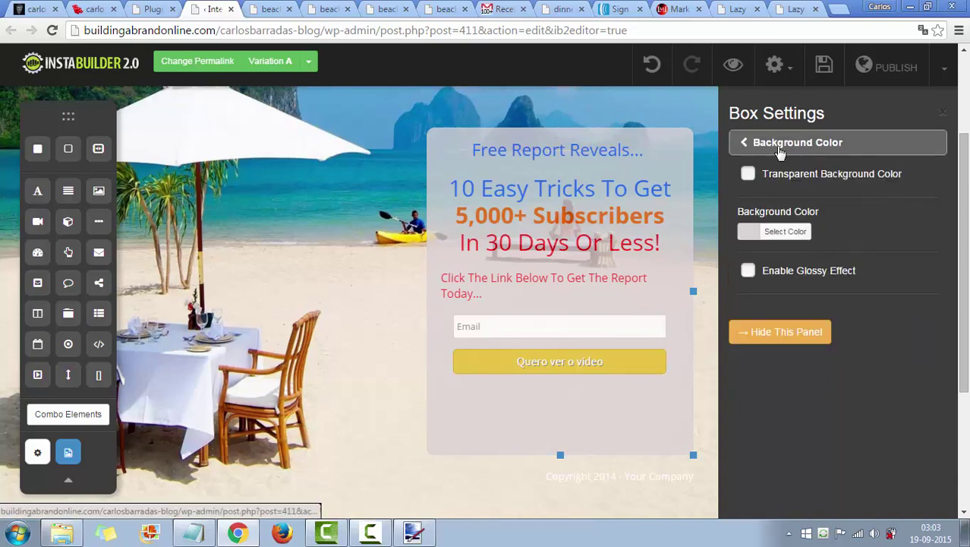
{"action": "left_click", "coordinate": [753, 232]}
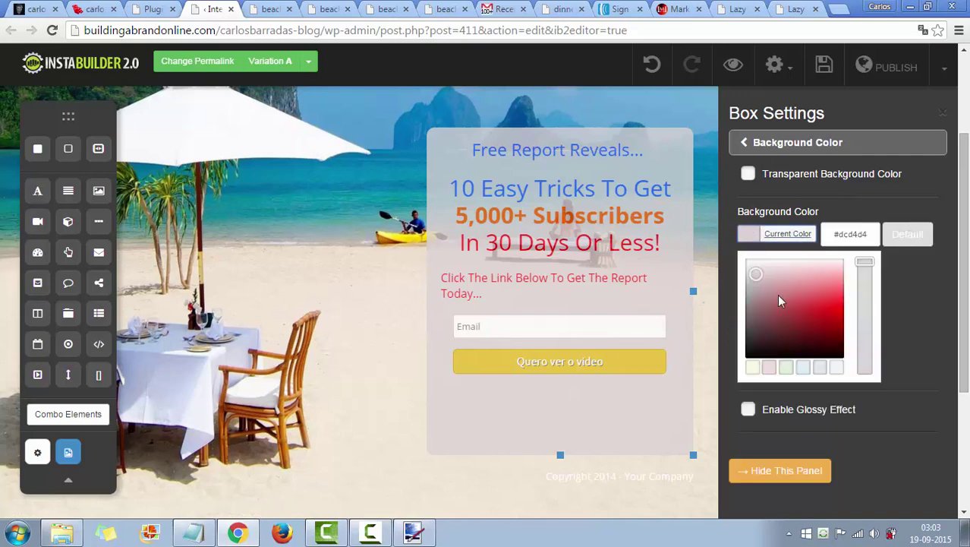
{"action": "left_click_drag", "start_coordinate": [756, 273], "coordinate": [787, 289]}
{"action": "left_click_drag", "start_coordinate": [865, 262], "coordinate": [870, 319]}
{"action": "left_click_drag", "start_coordinate": [884, 373], "coordinate": [879, 320]}
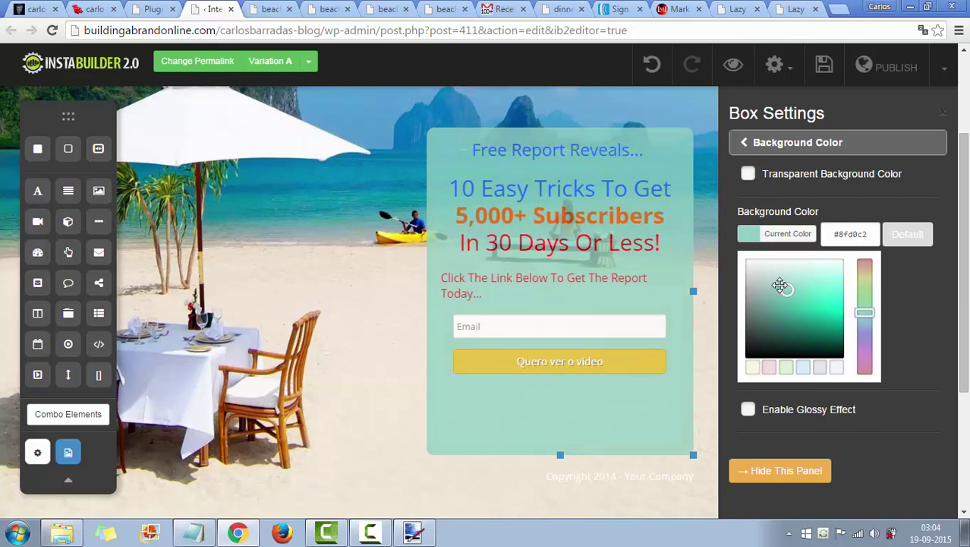
{"action": "left_click_drag", "start_coordinate": [787, 289], "coordinate": [806, 314]}
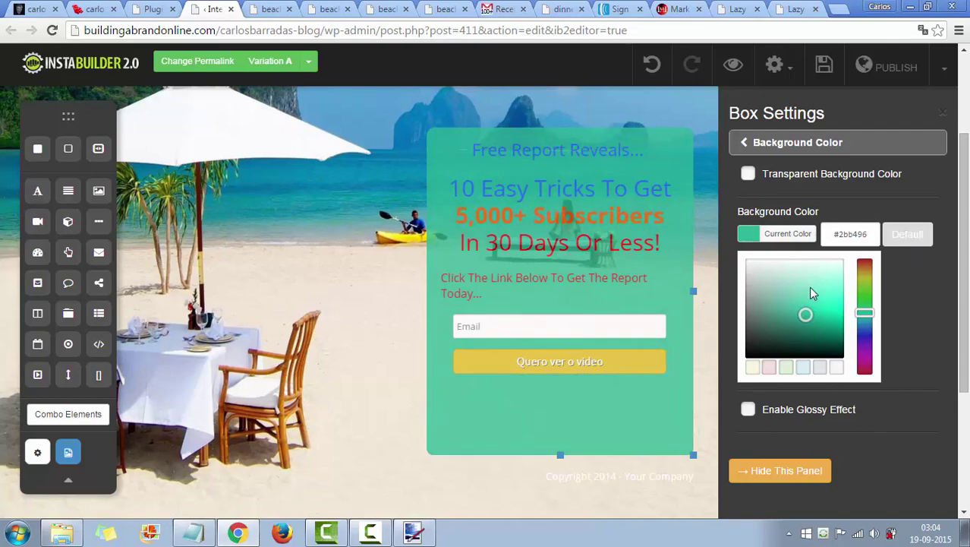
Step: Save the page, check the green opt-in box in the Variation A preview and return to the editor
{"action": "left_click", "coordinate": [851, 70]}
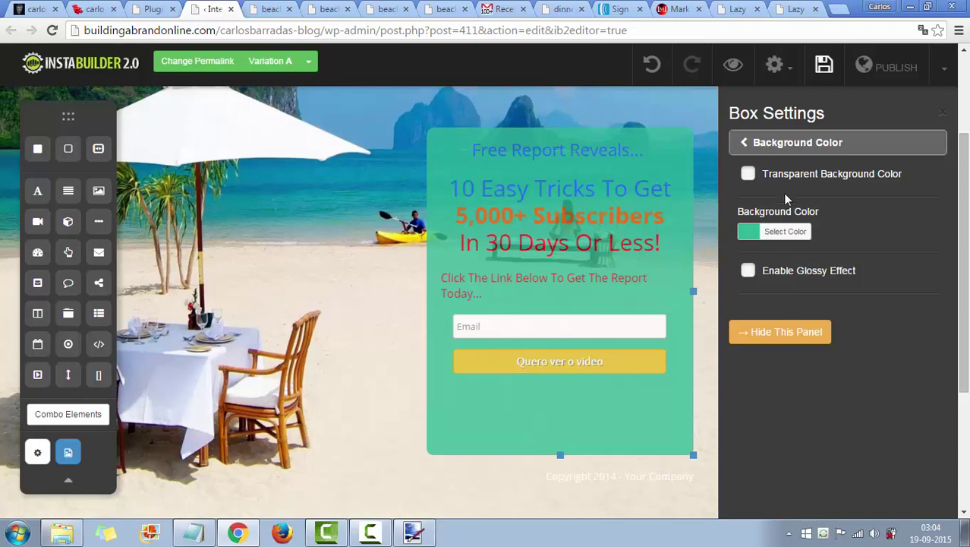
{"action": "left_click", "coordinate": [733, 69]}
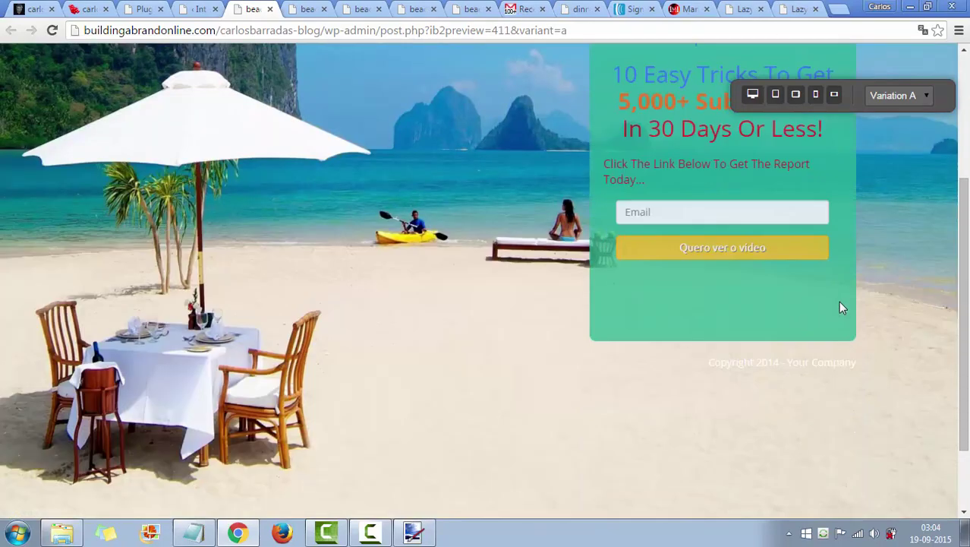
{"action": "scroll", "coordinate": [841, 306], "scroll_direction": "down", "scroll_amount": 1}
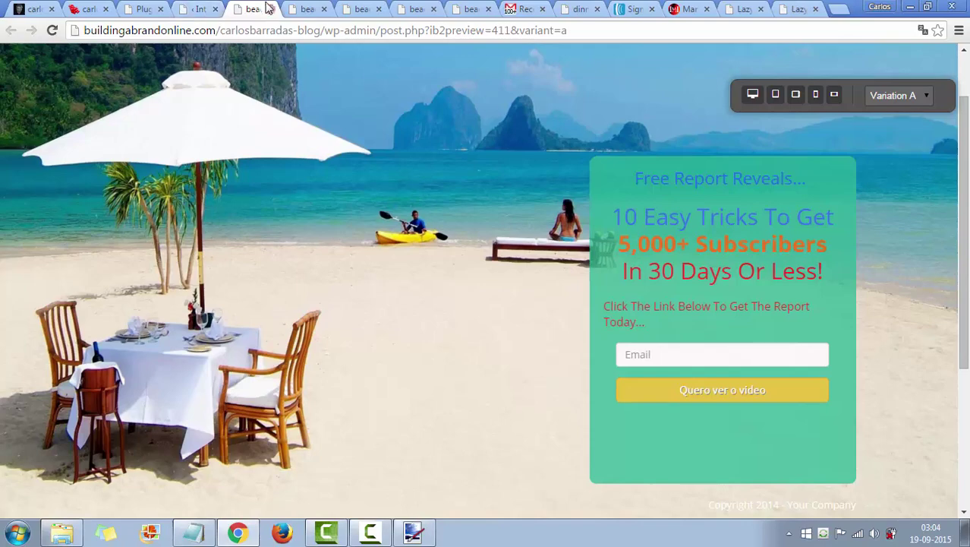
{"action": "scroll", "coordinate": [598, 293], "scroll_direction": "down", "scroll_amount": 3}
{"action": "scroll", "coordinate": [490, 313], "scroll_direction": "up", "scroll_amount": 4}
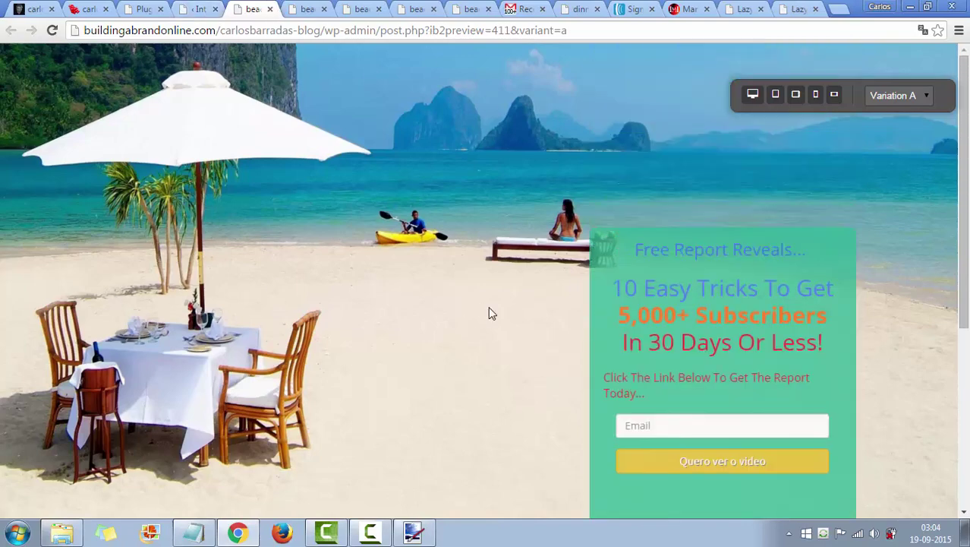
{"action": "scroll", "coordinate": [594, 342], "scroll_direction": "down", "scroll_amount": 4}
{"action": "scroll", "coordinate": [640, 355], "scroll_direction": "up", "scroll_amount": 2}
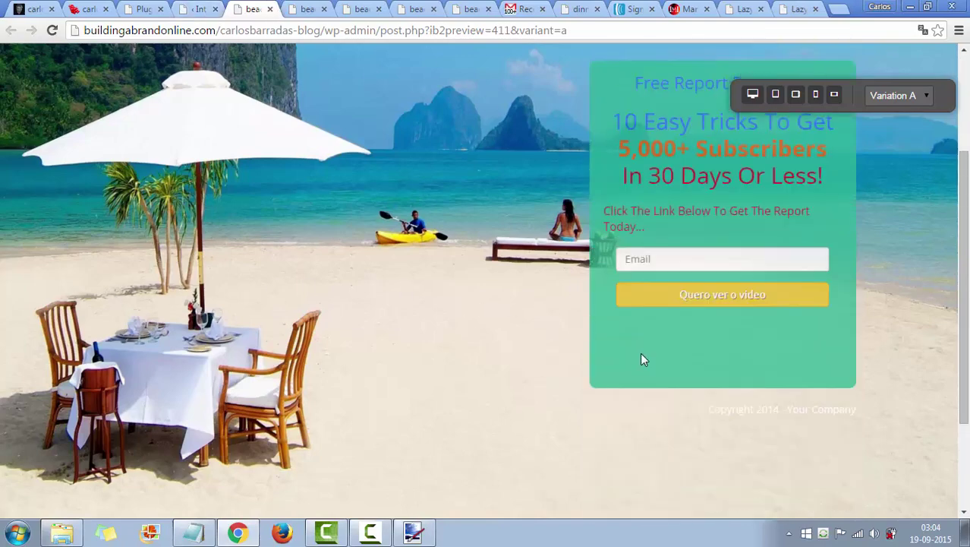
{"action": "scroll", "coordinate": [640, 356], "scroll_direction": "down", "scroll_amount": 2}
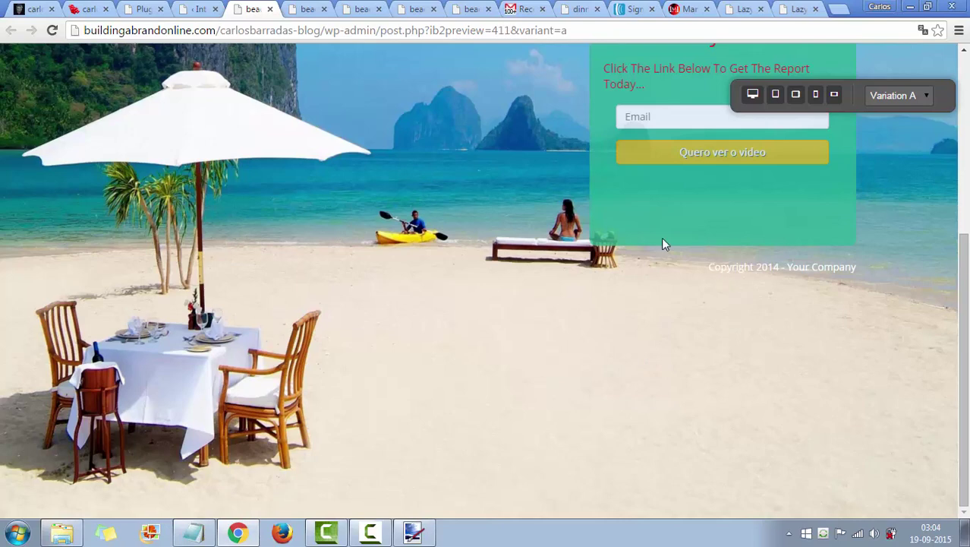
{"action": "left_click", "coordinate": [196, 9]}
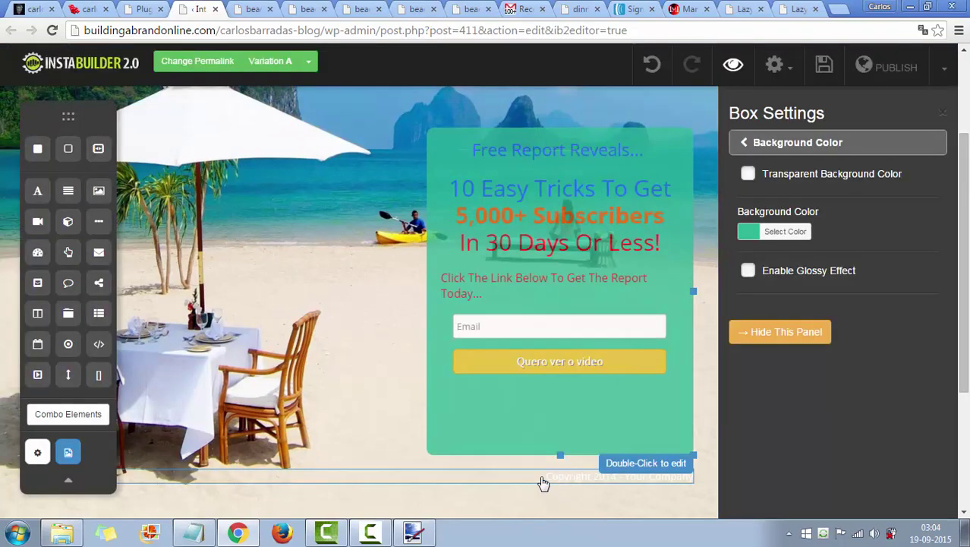
Step: Color the footer line "Copyright 2014 - Your Company" orange and close its text editing
{"action": "left_click", "coordinate": [542, 481]}
{"action": "left_click", "coordinate": [589, 500]}
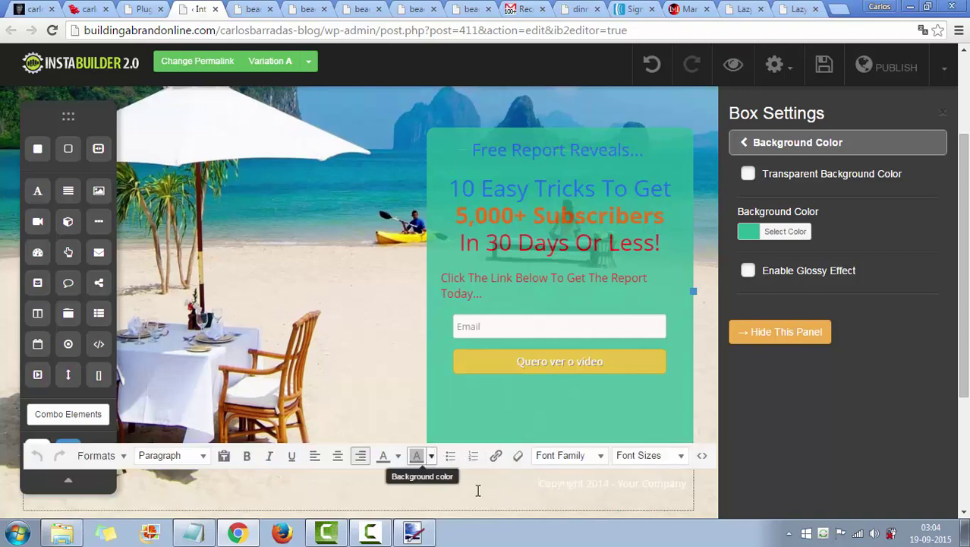
{"action": "left_click_drag", "start_coordinate": [458, 483], "coordinate": [687, 490]}
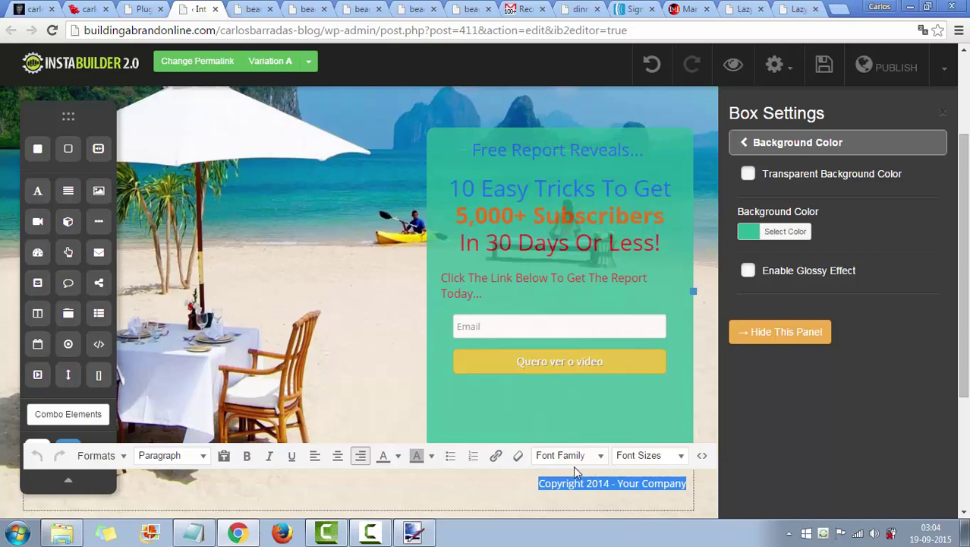
{"action": "left_click", "coordinate": [398, 455]}
{"action": "left_click", "coordinate": [397, 497]}
{"action": "left_click", "coordinate": [494, 500]}
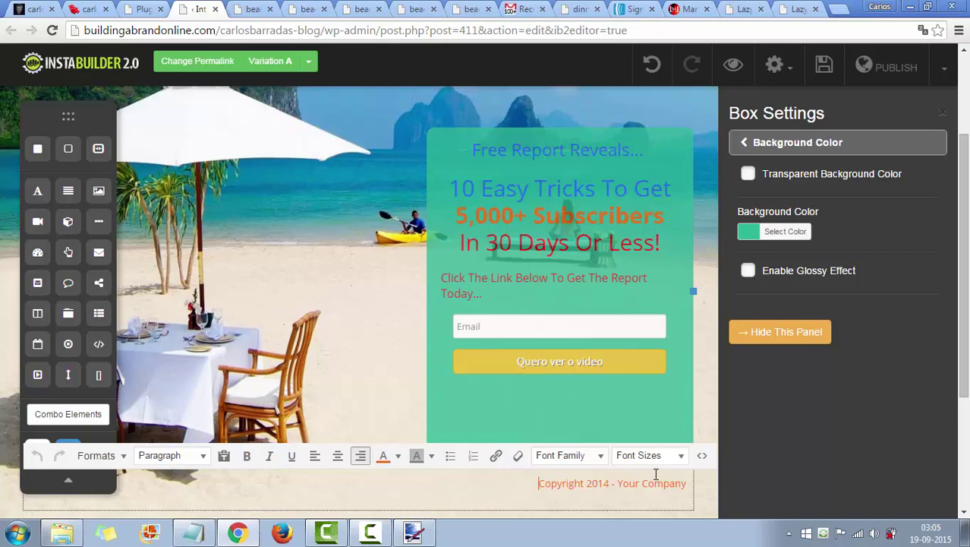
{"action": "left_click", "coordinate": [388, 369]}
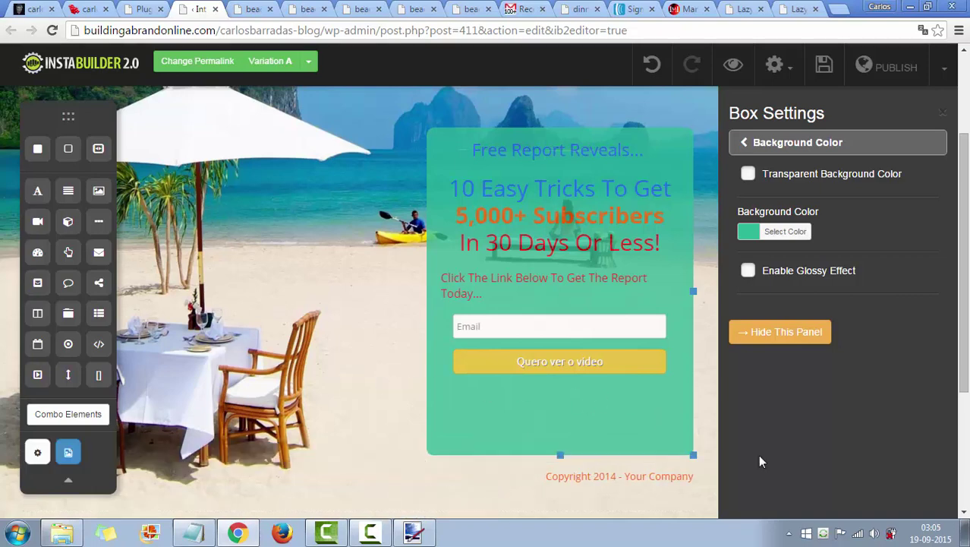
{"action": "left_click", "coordinate": [564, 478]}
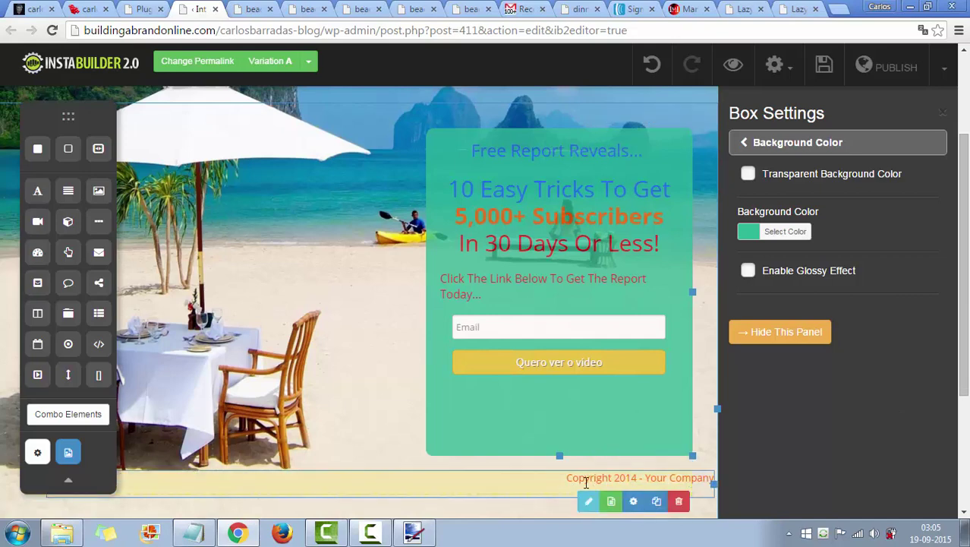
{"action": "left_click", "coordinate": [589, 502]}
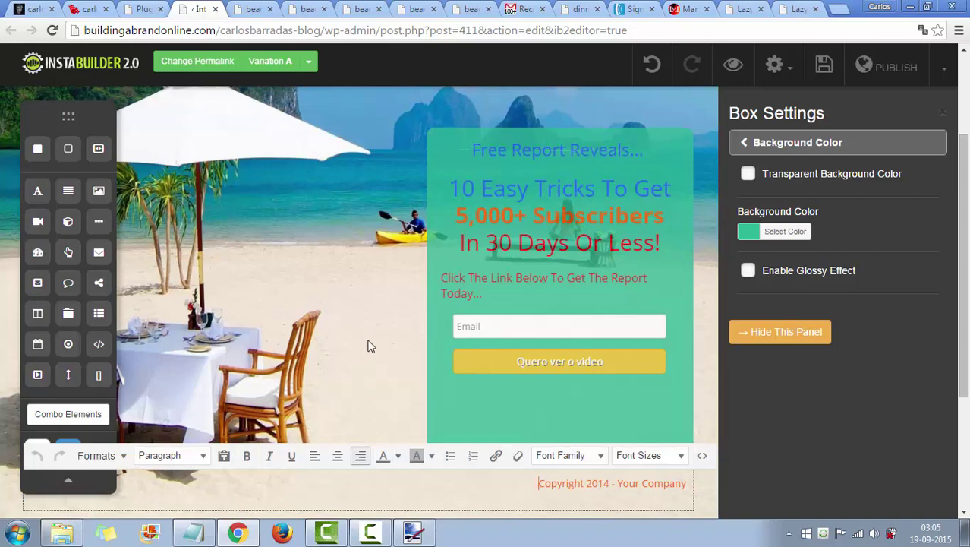
{"action": "left_click", "coordinate": [505, 343]}
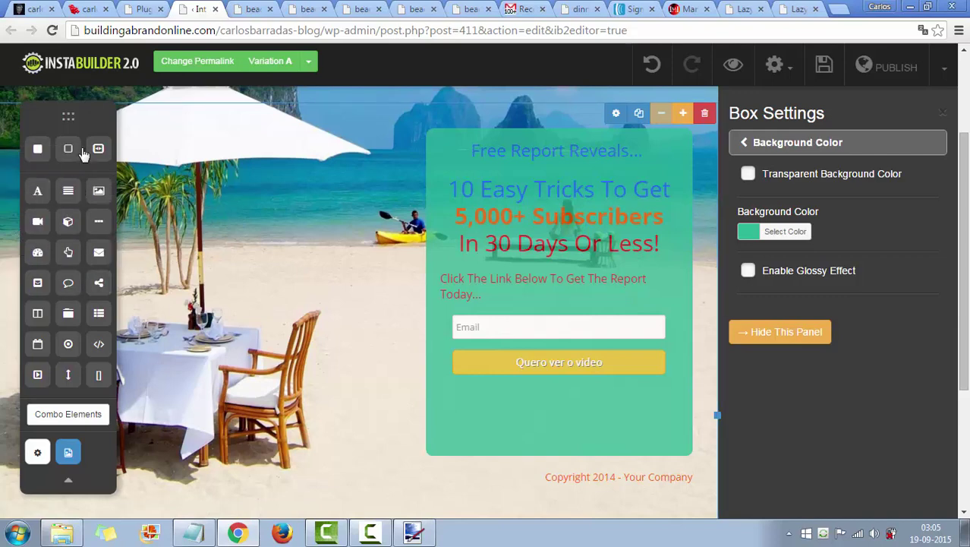
Step: Add a video element to the page section above the opt-in box
{"action": "left_click_drag", "start_coordinate": [68, 148], "coordinate": [448, 232]}
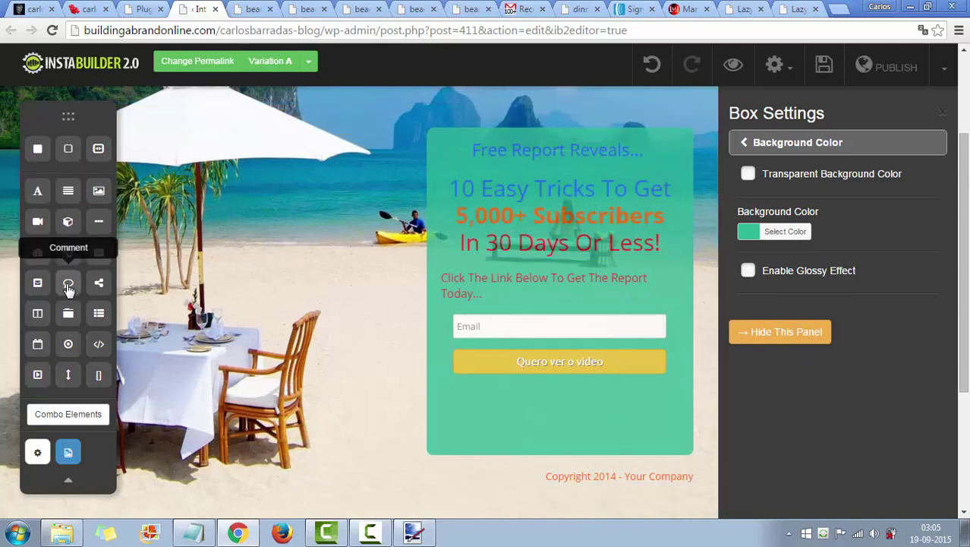
{"action": "left_click_drag", "start_coordinate": [38, 222], "coordinate": [319, 251]}
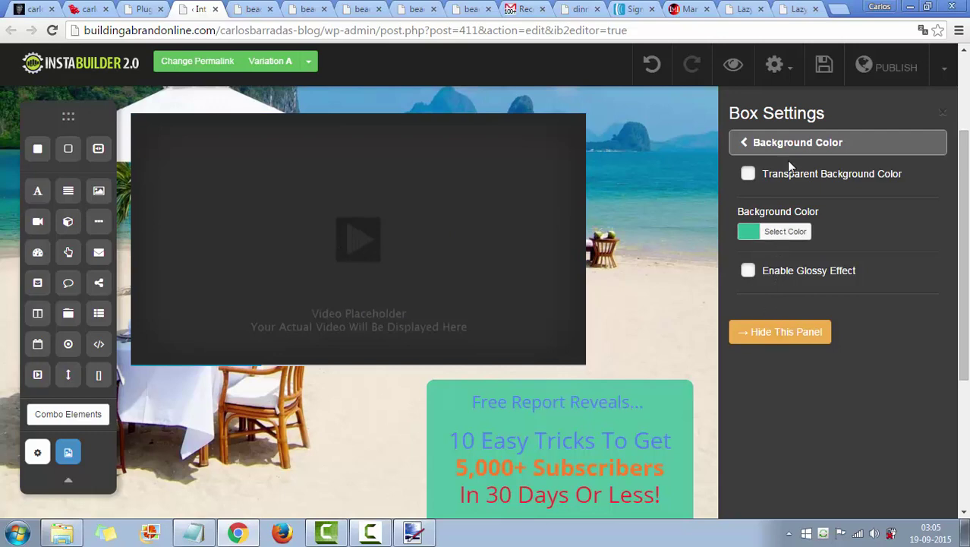
{"action": "mouse_move", "coordinate": [460, 217]}
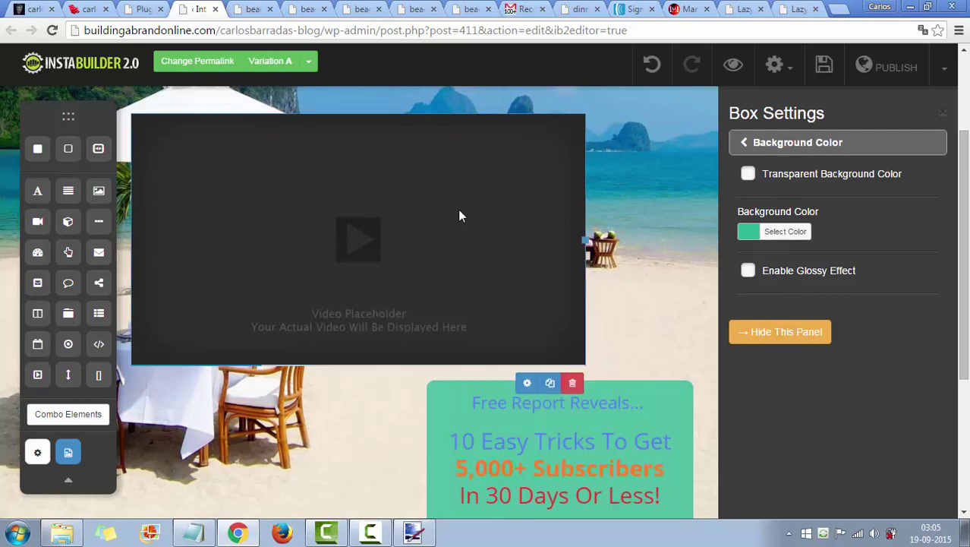
Step: Keep YouTube as the video element's type and set its top margin to 47 px
{"action": "left_click", "coordinate": [527, 383]}
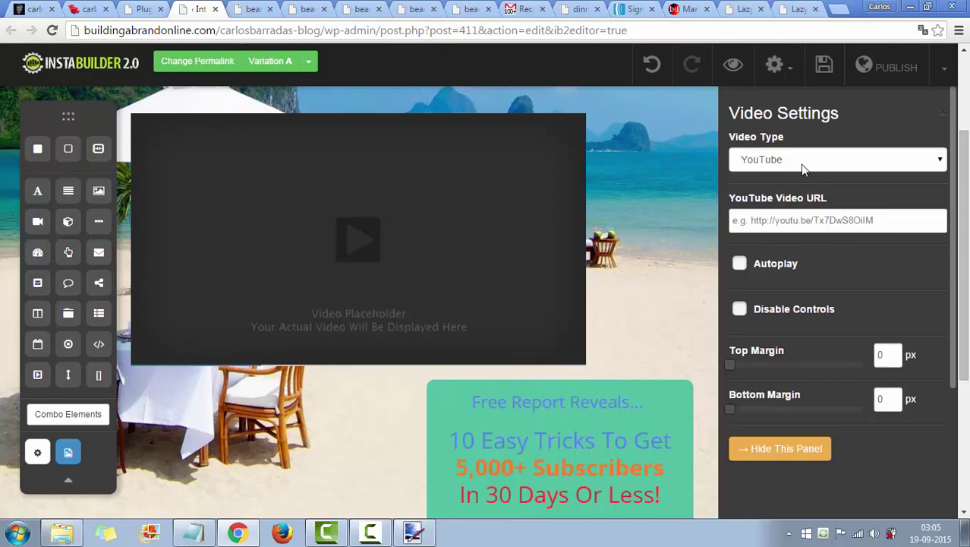
{"action": "left_click", "coordinate": [939, 161]}
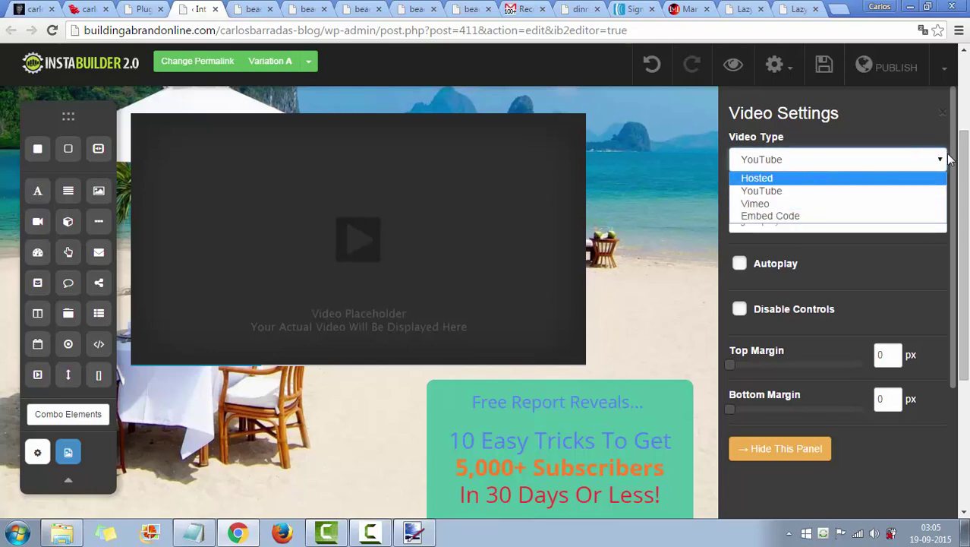
{"action": "left_click", "coordinate": [941, 185]}
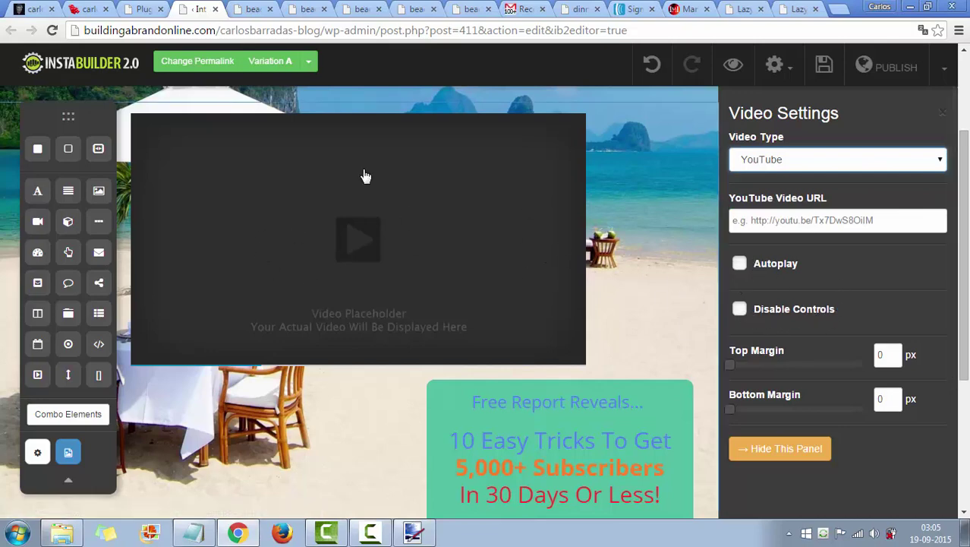
{"action": "left_click", "coordinate": [731, 366]}
{"action": "left_click_drag", "start_coordinate": [787, 363], "coordinate": [759, 363]}
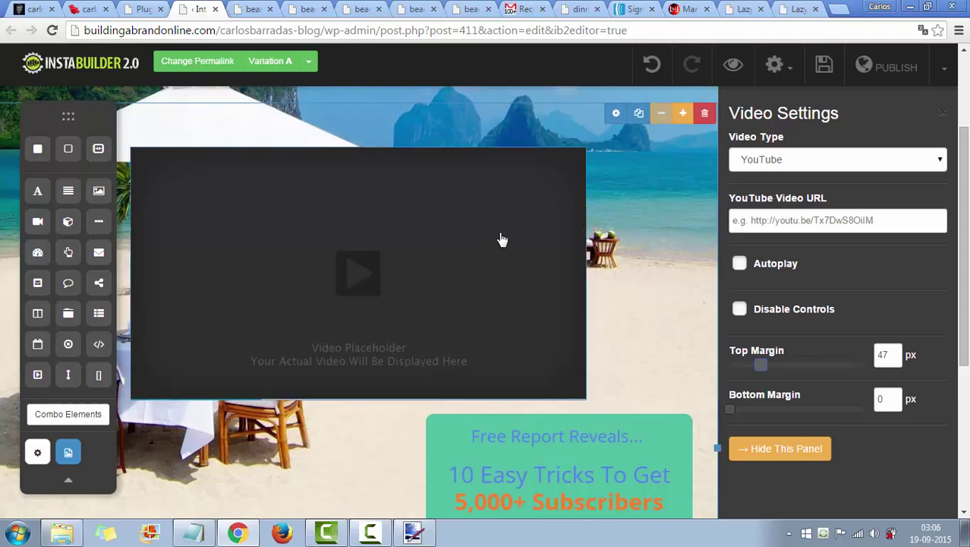
Step: Delete the video element and add a title element in its place above the opt-in box
{"action": "mouse_move", "coordinate": [499, 232]}
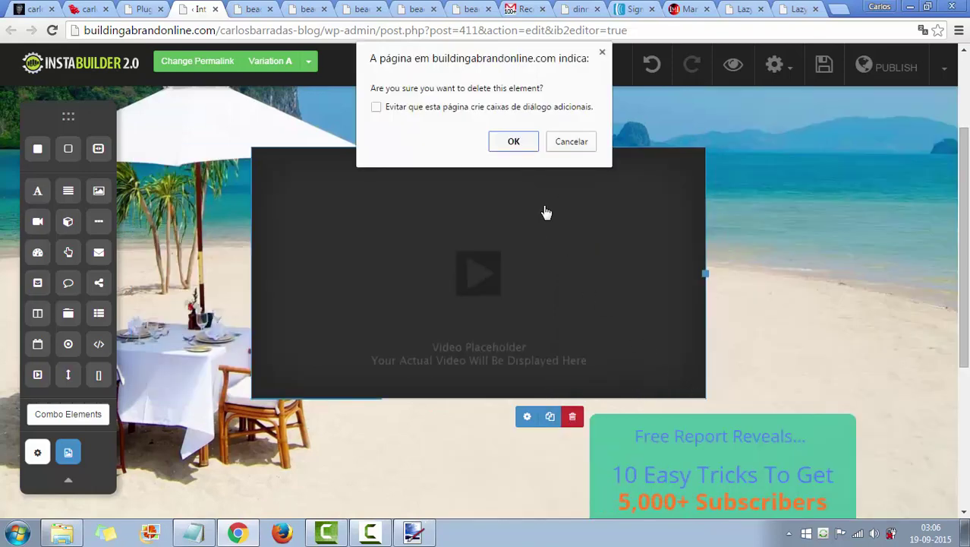
{"action": "left_click", "coordinate": [513, 143]}
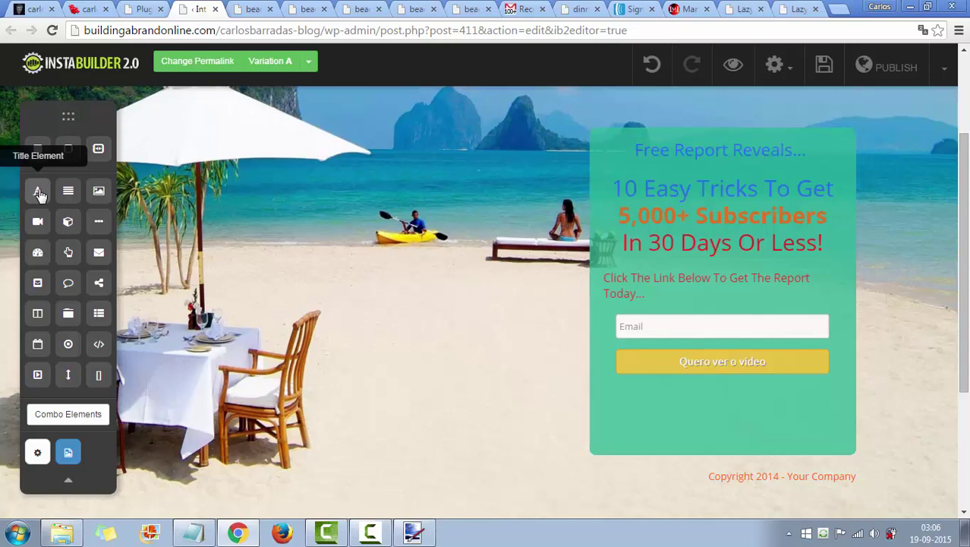
{"action": "left_click_drag", "start_coordinate": [38, 190], "coordinate": [394, 134]}
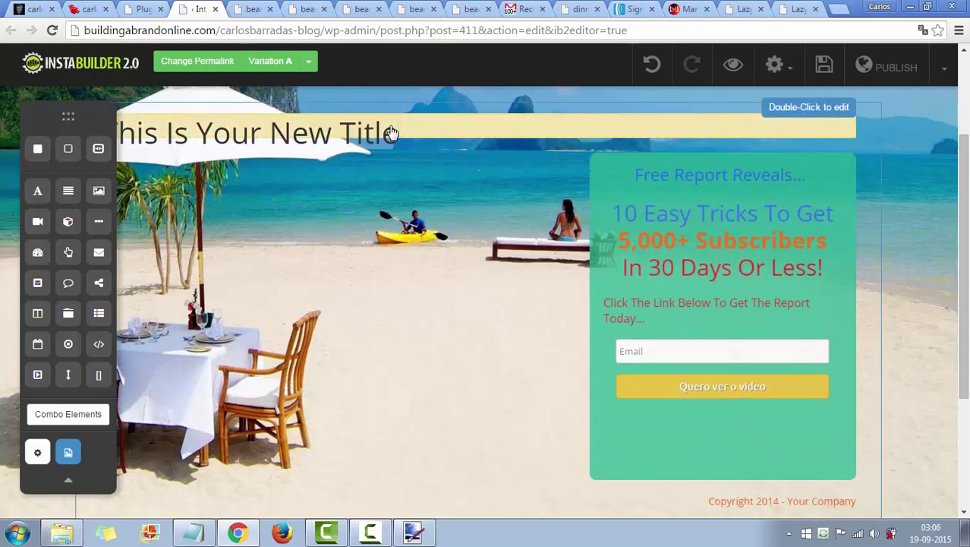
Step: Color the title text "This Is Your New Title" white and close its text editing
{"action": "double_click", "coordinate": [378, 142]}
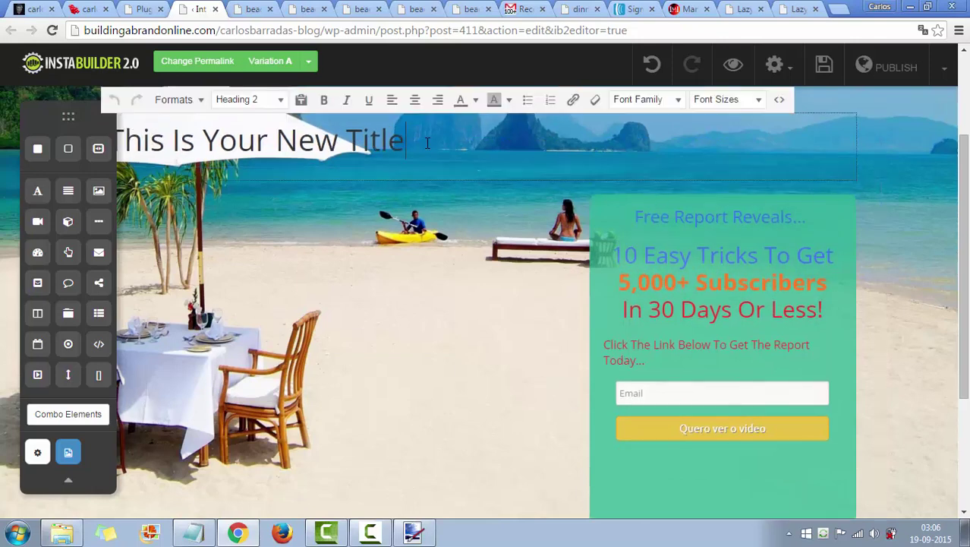
{"action": "left_click_drag", "start_coordinate": [426, 143], "coordinate": [114, 142]}
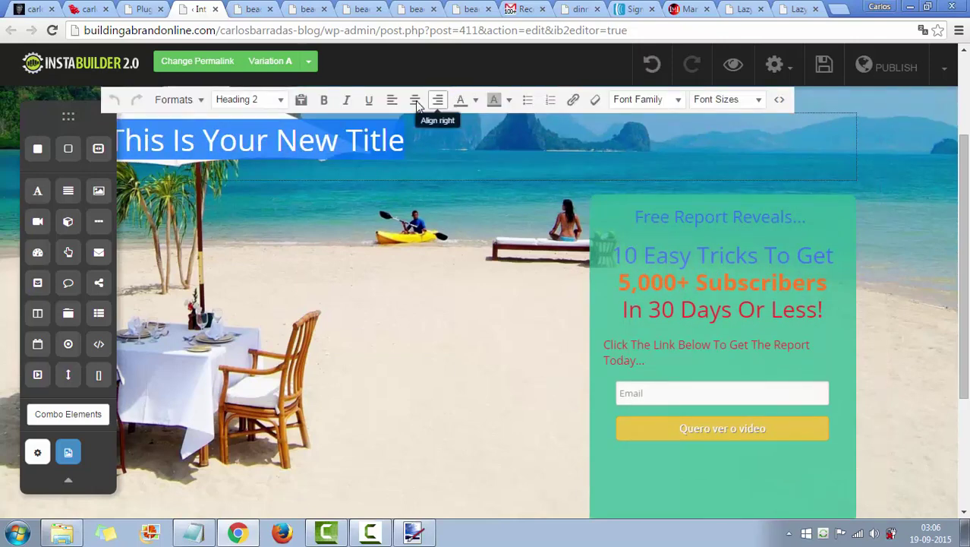
{"action": "left_click", "coordinate": [477, 101]}
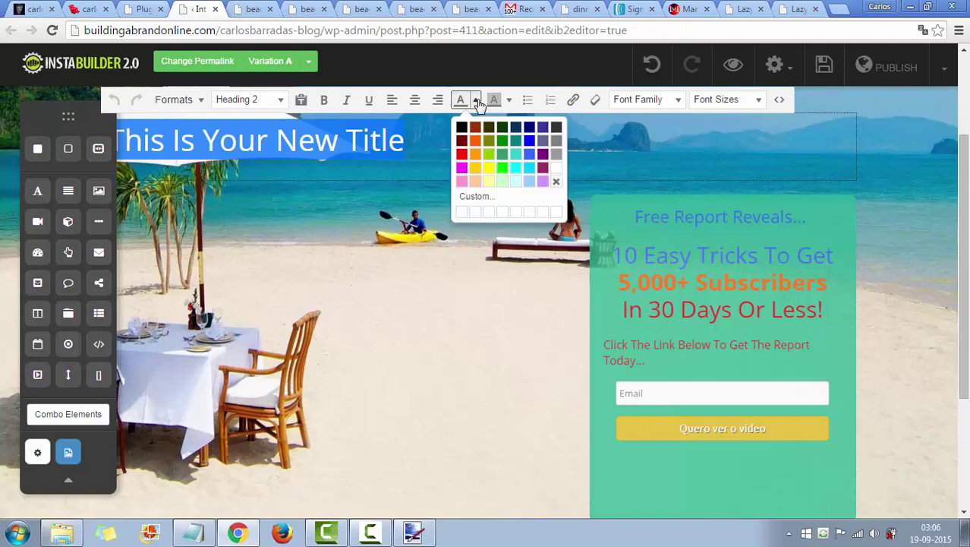
{"action": "left_click", "coordinate": [556, 168]}
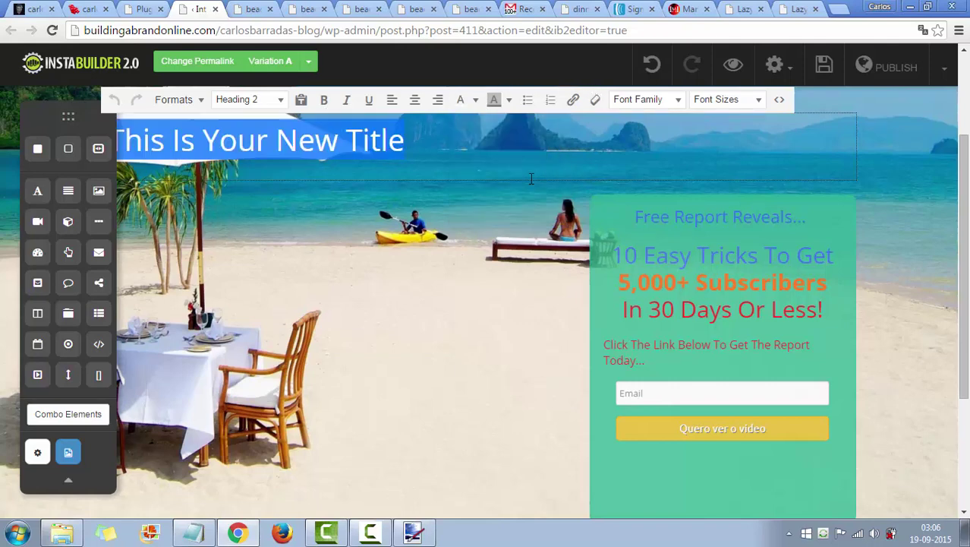
{"action": "left_click", "coordinate": [372, 179]}
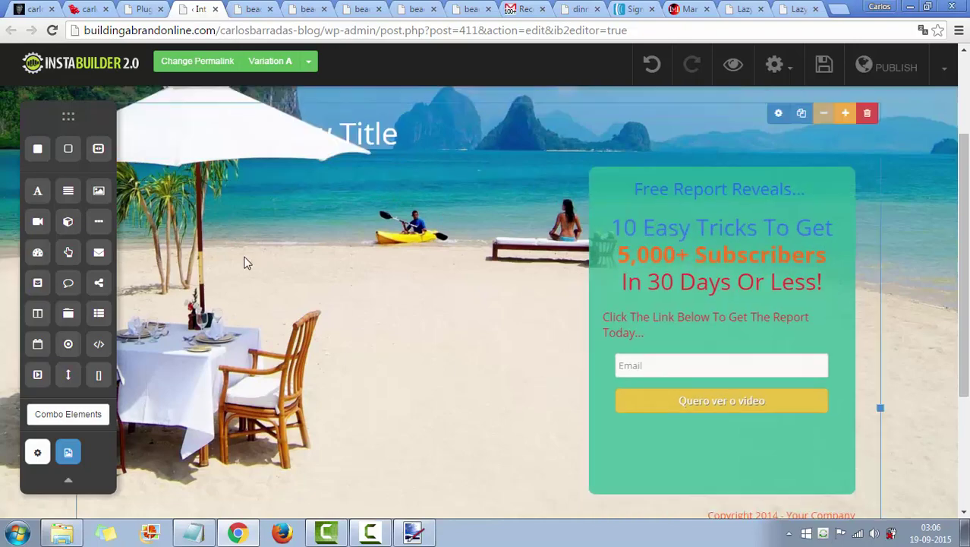
Step: Save the page, check the new title in the Variation A preview and return to the editor
{"action": "left_click", "coordinate": [824, 64]}
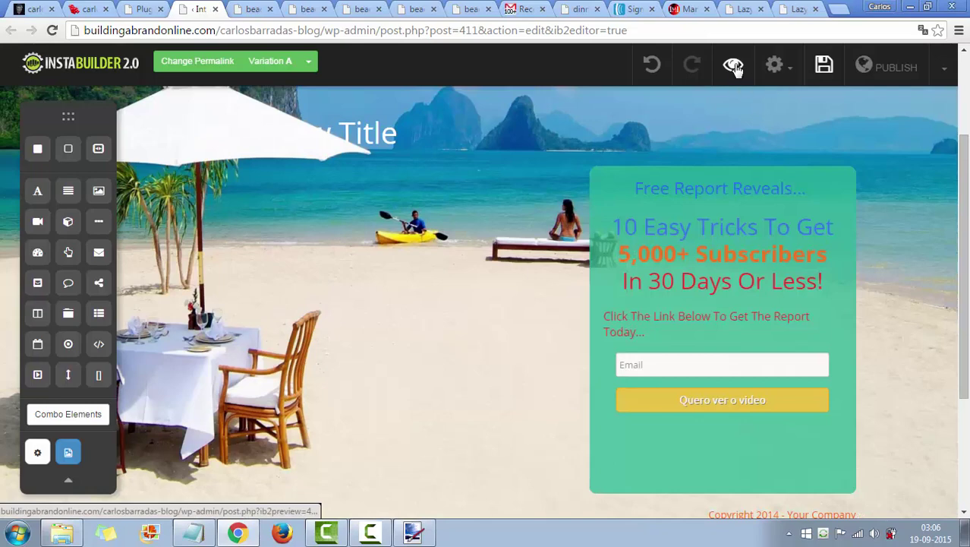
{"action": "left_click", "coordinate": [733, 65]}
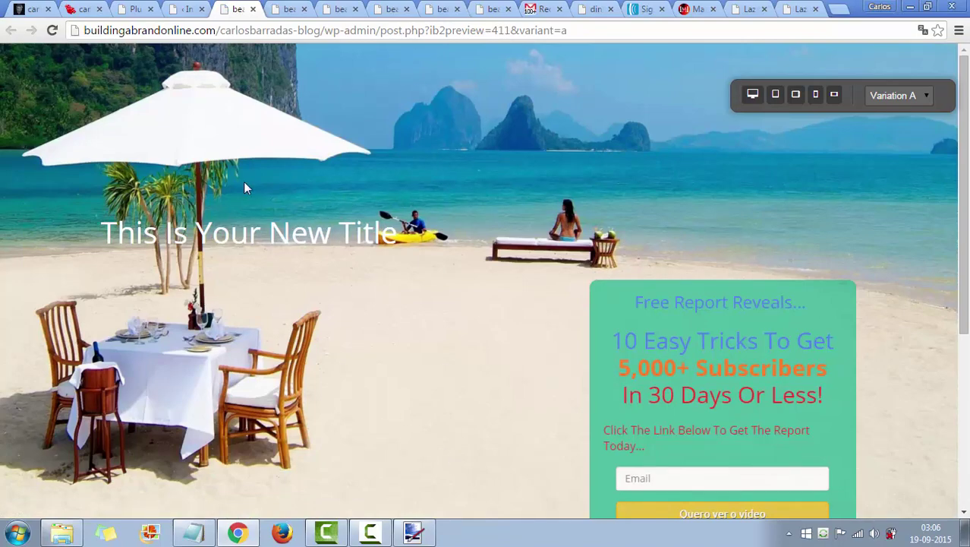
{"action": "scroll", "coordinate": [542, 319], "scroll_direction": "down", "scroll_amount": 3}
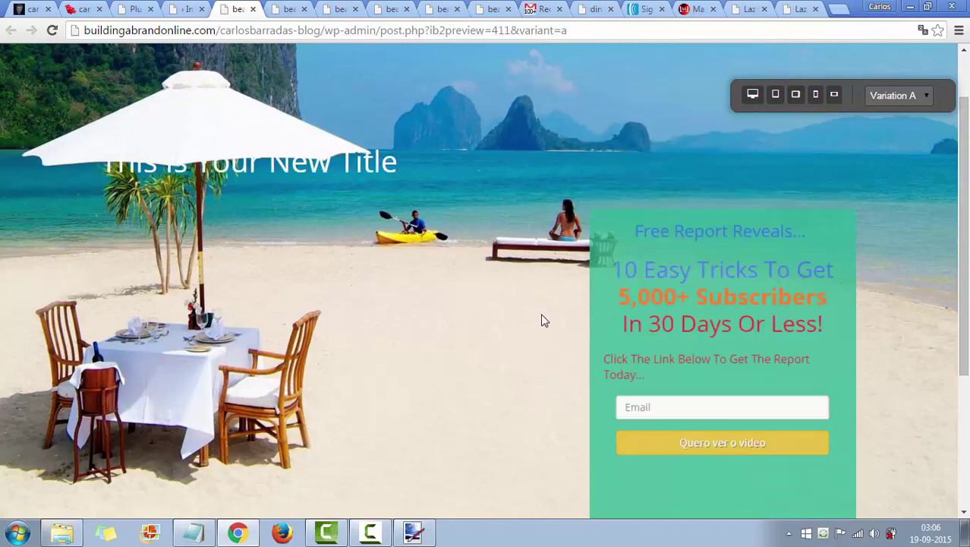
{"action": "scroll", "coordinate": [542, 314], "scroll_direction": "down", "scroll_amount": 5}
{"action": "scroll", "coordinate": [542, 309], "scroll_direction": "up", "scroll_amount": 5}
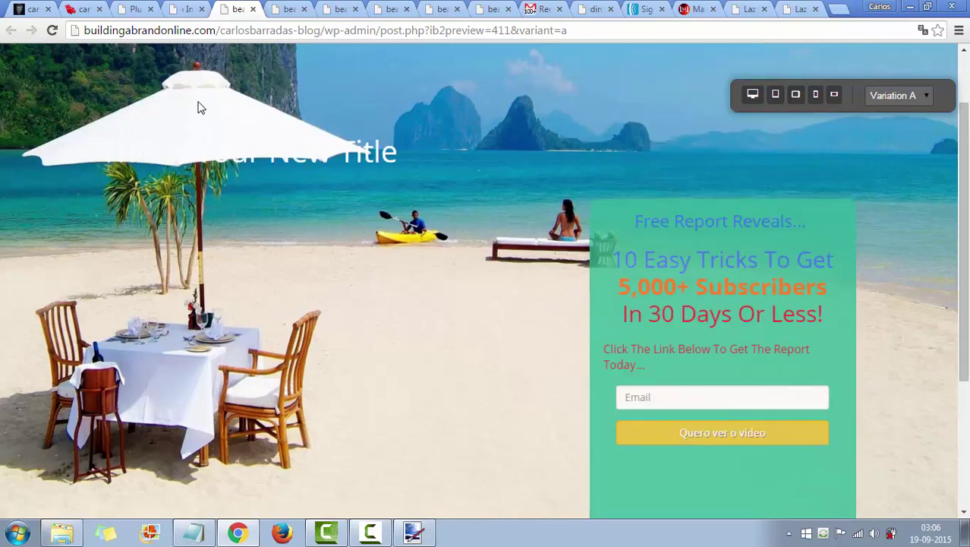
{"action": "left_click", "coordinate": [184, 9]}
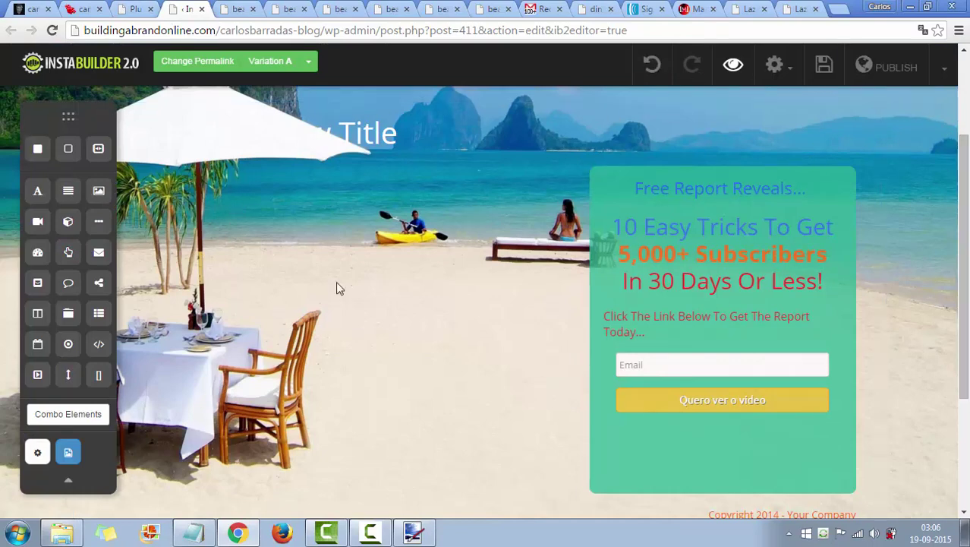
Step: Change the normal-state color of the opt-in form's "Quero ver o video" button to the blue #3a87ad
{"action": "scroll", "coordinate": [340, 288], "scroll_direction": "down", "scroll_amount": 2}
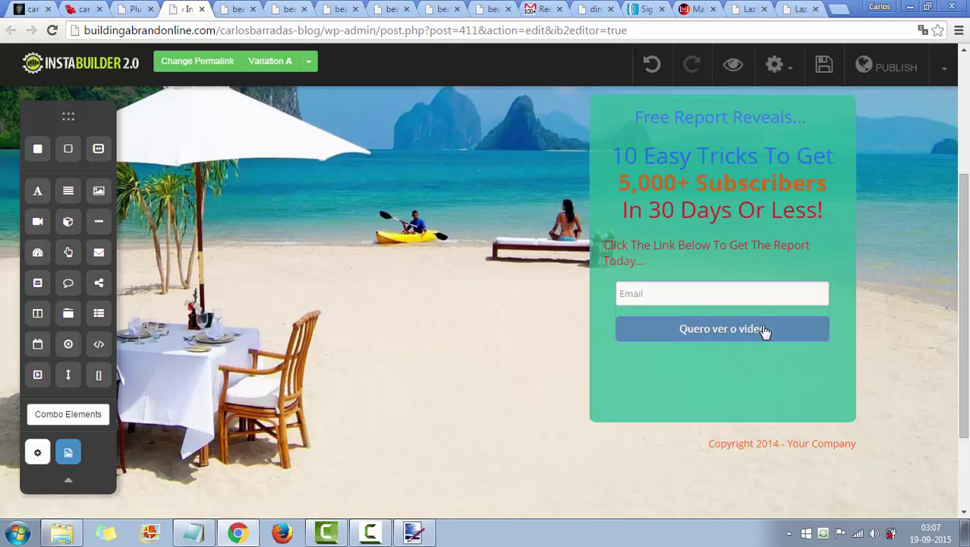
{"action": "mouse_move", "coordinate": [765, 331]}
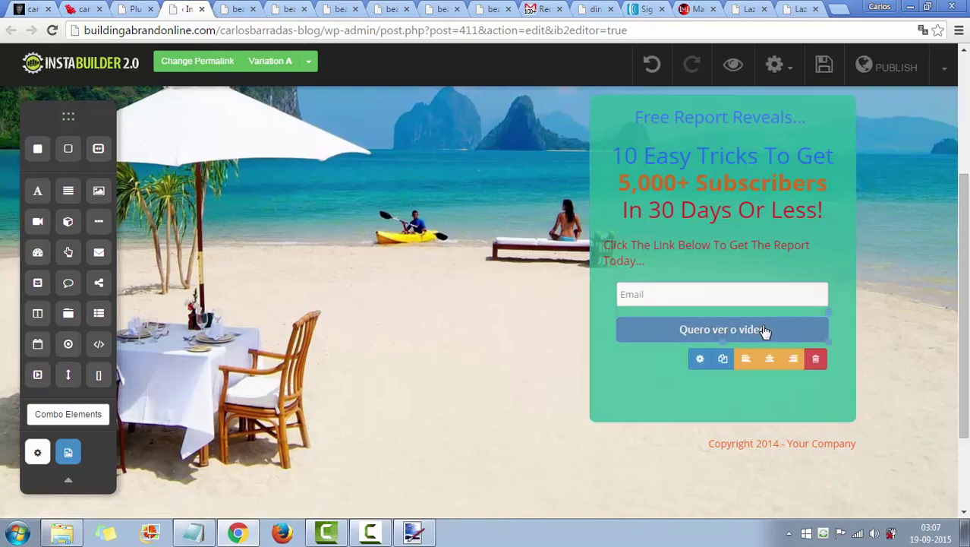
{"action": "left_click", "coordinate": [702, 361]}
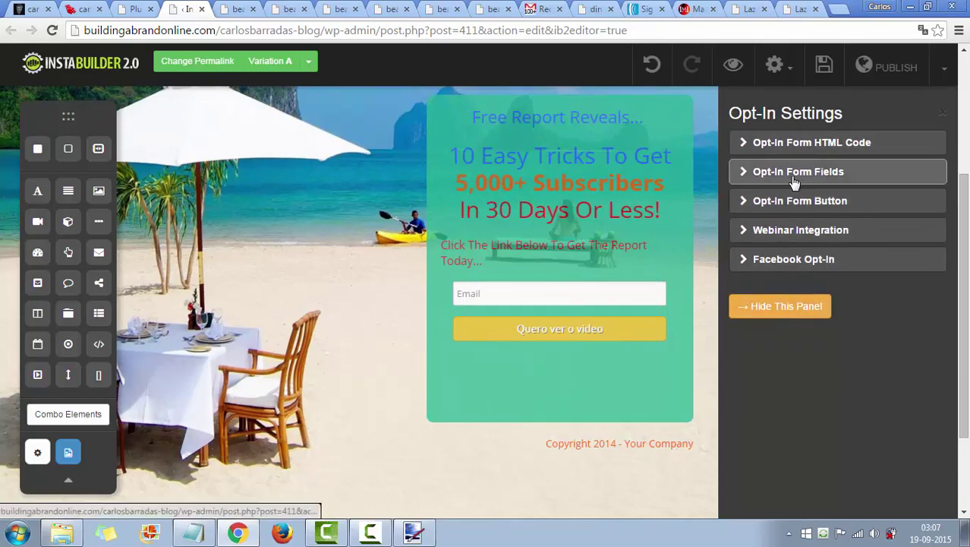
{"action": "left_click", "coordinate": [803, 202]}
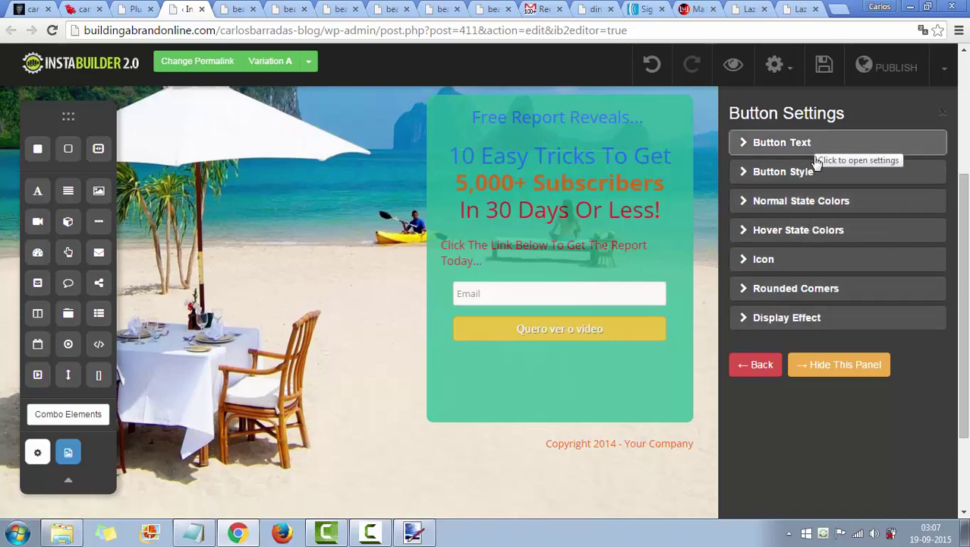
{"action": "left_click", "coordinate": [807, 204]}
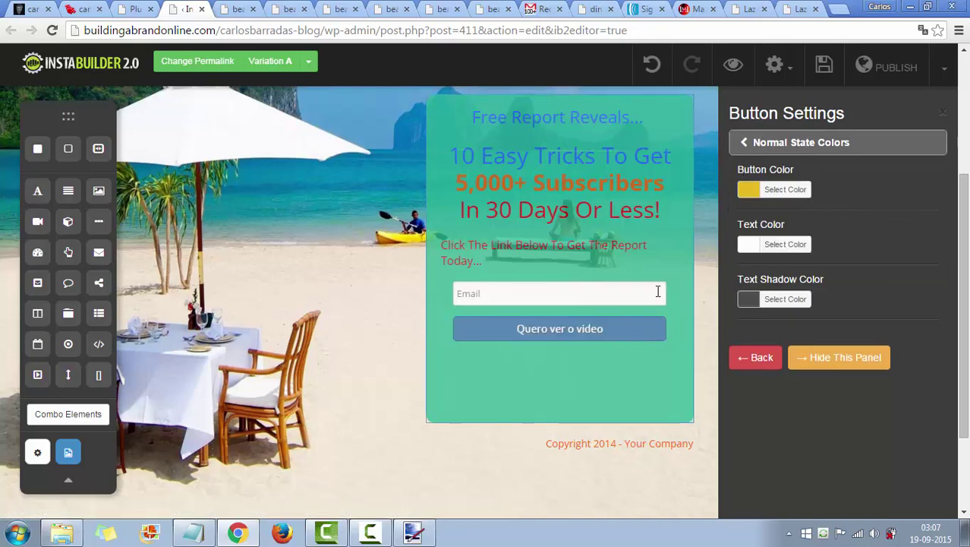
{"action": "left_click", "coordinate": [748, 192]}
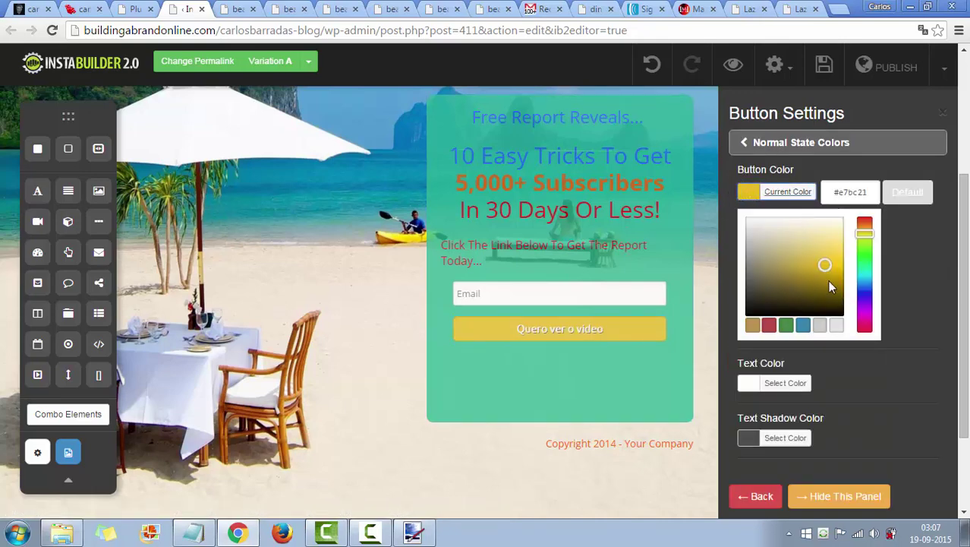
{"action": "left_click_drag", "start_coordinate": [799, 293], "coordinate": [769, 230]}
{"action": "left_click_drag", "start_coordinate": [764, 264], "coordinate": [813, 277]}
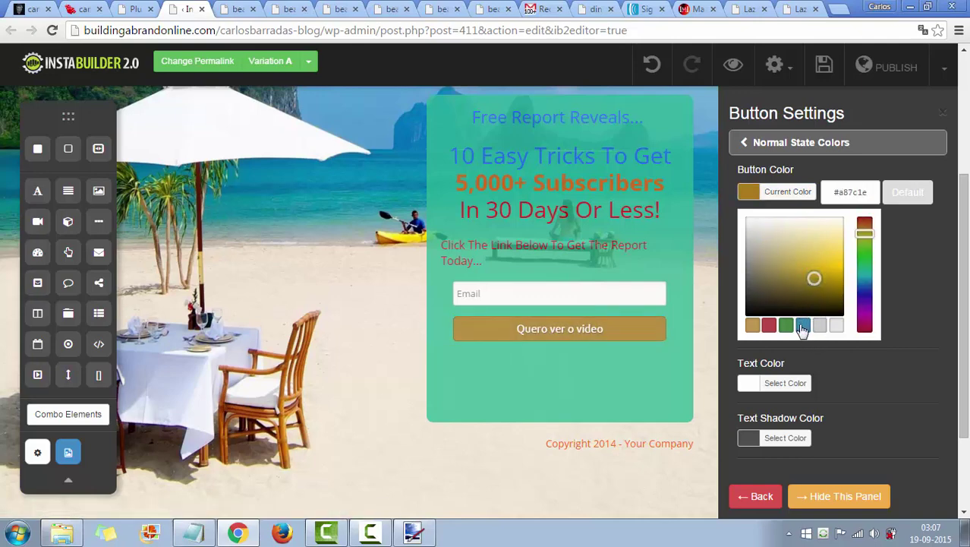
{"action": "left_click", "coordinate": [803, 328]}
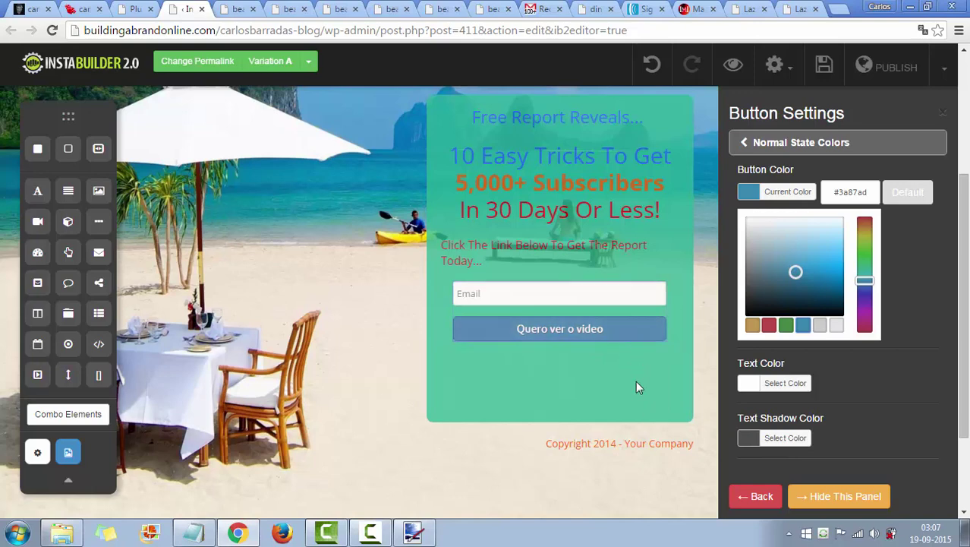
Step: Set the opt-in button's normal-state text shadow color to the red #e15f5f
{"action": "left_click", "coordinate": [750, 440]}
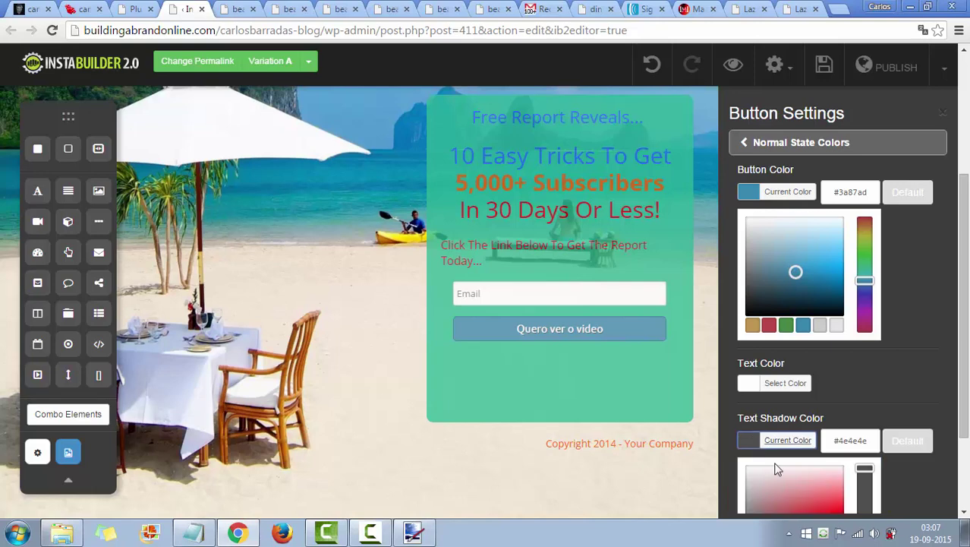
{"action": "scroll", "coordinate": [776, 469], "scroll_direction": "down", "scroll_amount": 2}
{"action": "mouse_move", "coordinate": [754, 387]}
{"action": "left_mouse_down"}
{"action": "mouse_move", "coordinate": [747, 381]}
{"action": "mouse_move", "coordinate": [808, 368]}
{"action": "mouse_move", "coordinate": [820, 338]}
{"action": "left_mouse_up"}
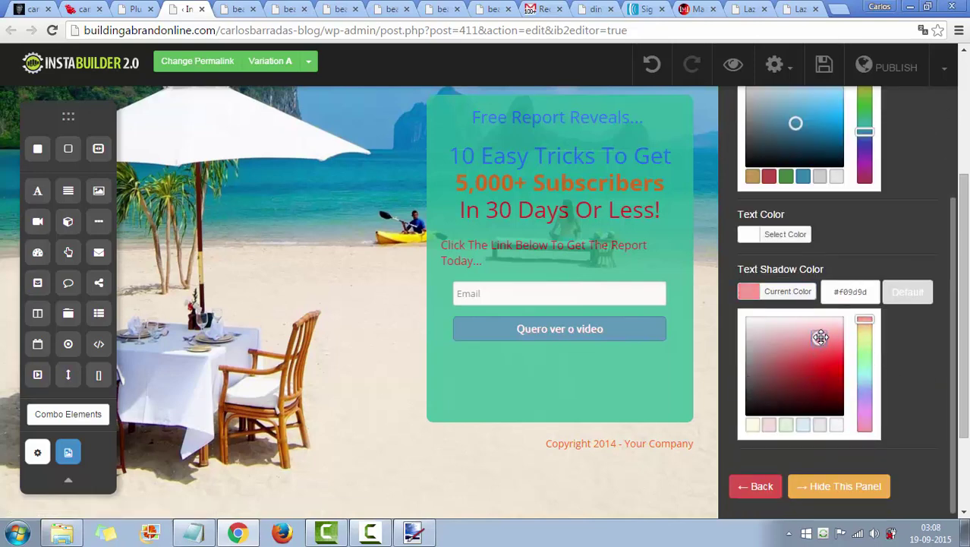
{"action": "left_click", "coordinate": [816, 391]}
{"action": "left_click", "coordinate": [816, 354]}
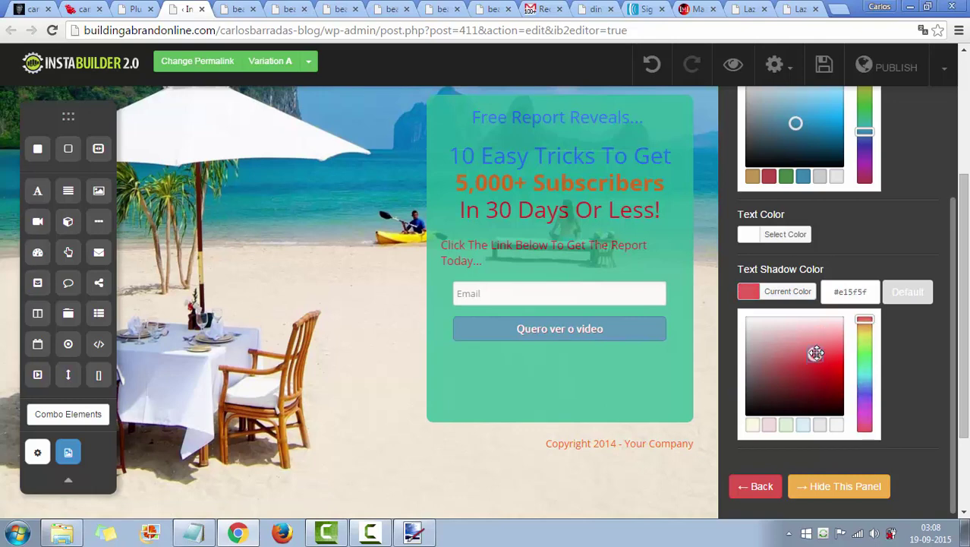
Step: Set the opt-in button's normal-state text color to the light gray #e4e1e1
{"action": "left_click", "coordinate": [753, 237]}
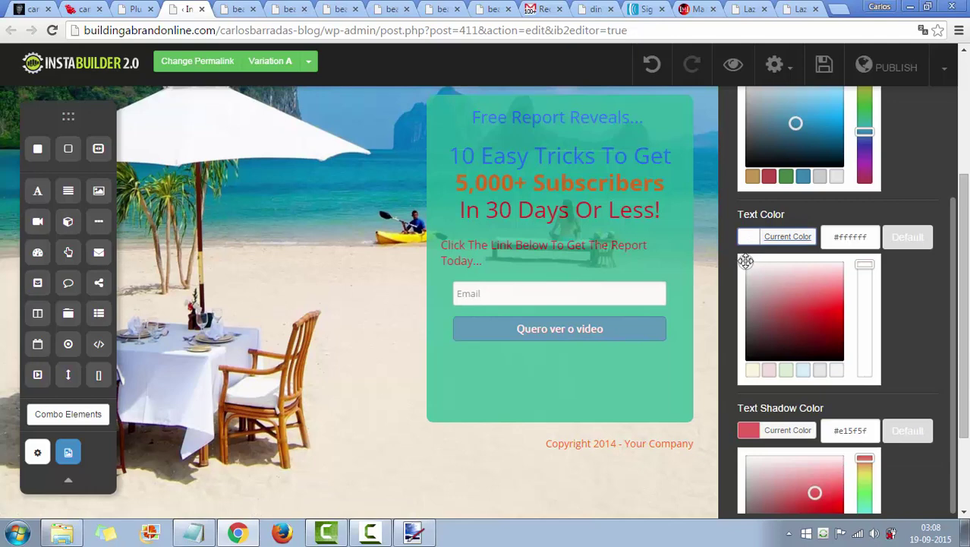
{"action": "mouse_move", "coordinate": [784, 284]}
{"action": "left_mouse_down"}
{"action": "mouse_move", "coordinate": [794, 316]}
{"action": "mouse_move", "coordinate": [795, 294]}
{"action": "mouse_move", "coordinate": [749, 272]}
{"action": "left_mouse_up"}
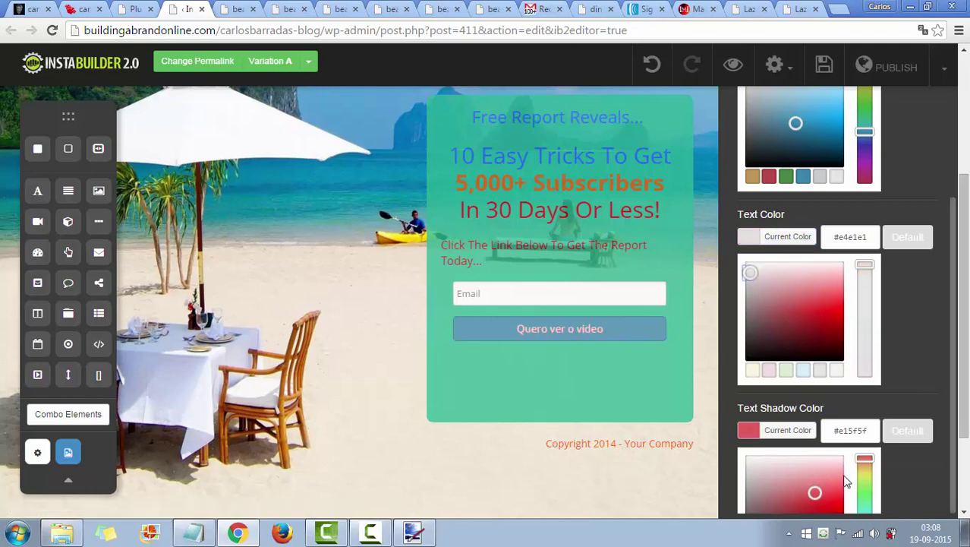
{"action": "scroll", "coordinate": [914, 346], "scroll_direction": "down", "scroll_amount": 2}
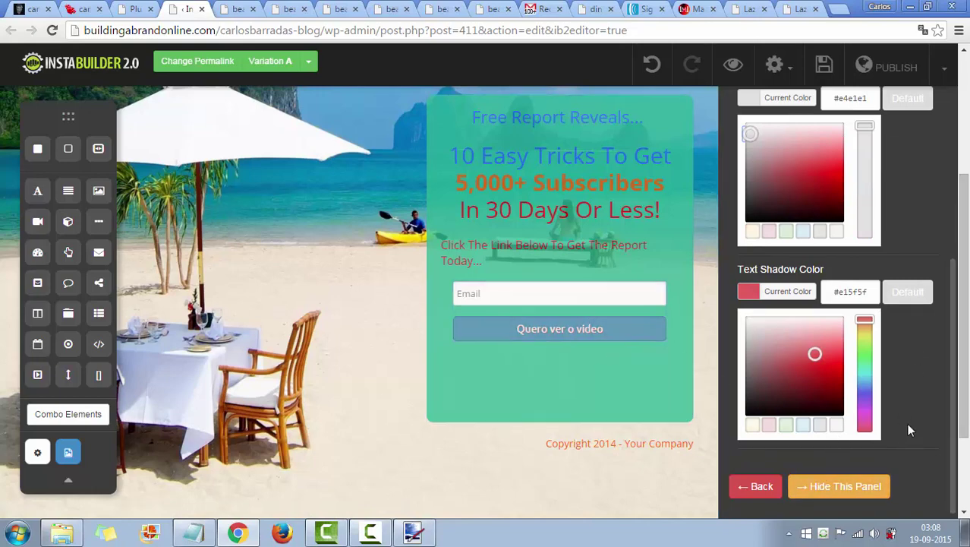
{"action": "scroll", "coordinate": [923, 398], "scroll_direction": "up", "scroll_amount": 2}
{"action": "scroll", "coordinate": [933, 374], "scroll_direction": "up", "scroll_amount": 2}
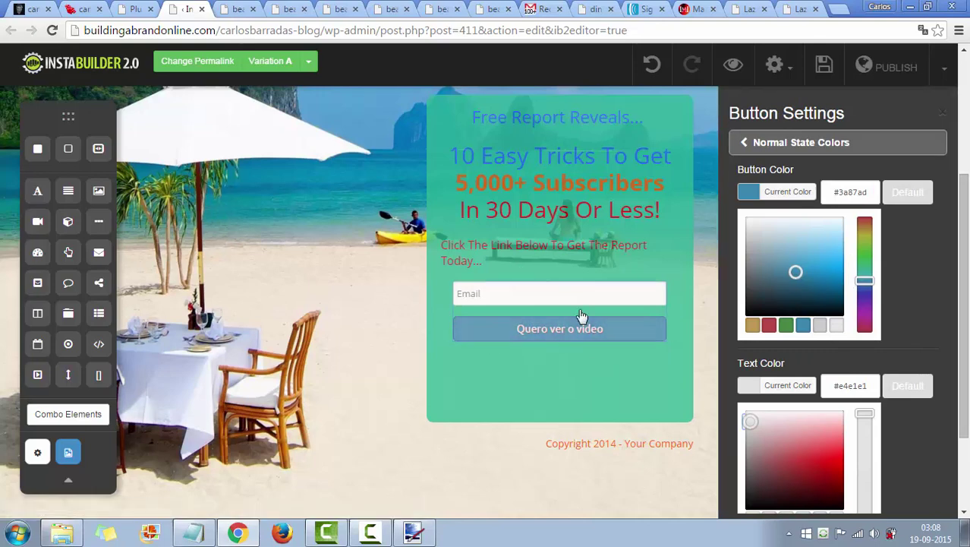
Step: Set the "Quero ver o video" opt-in button's rounded corners to 10 px
{"action": "left_click", "coordinate": [509, 334]}
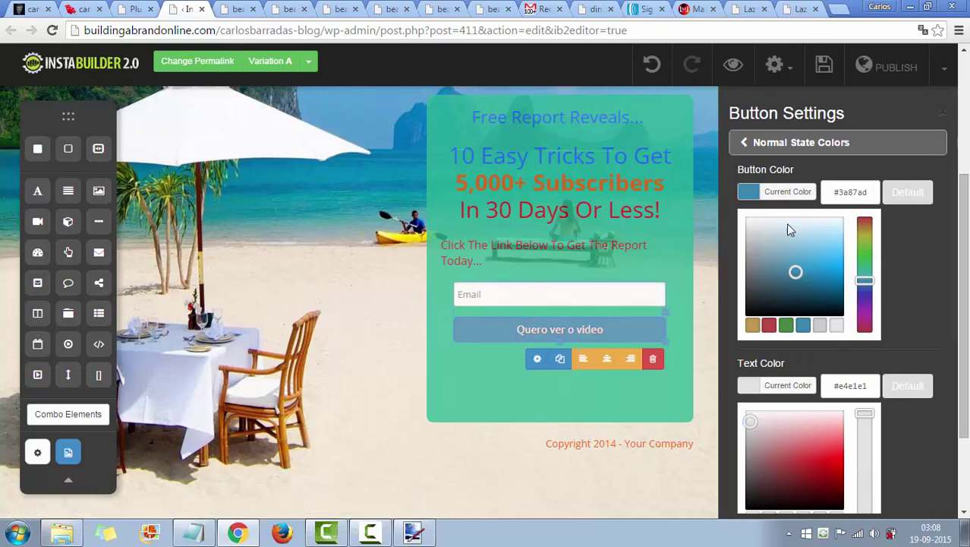
{"action": "left_click", "coordinate": [754, 144]}
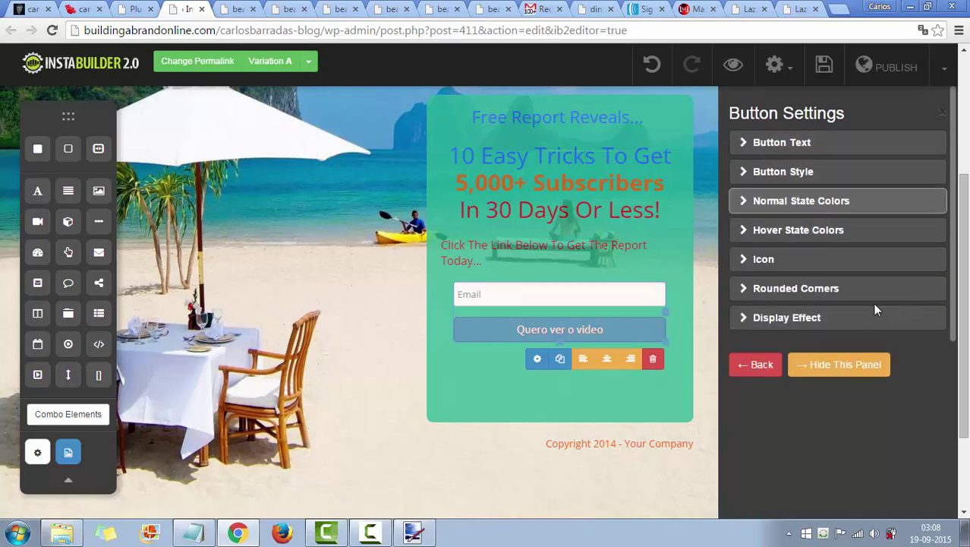
{"action": "left_click", "coordinate": [809, 293]}
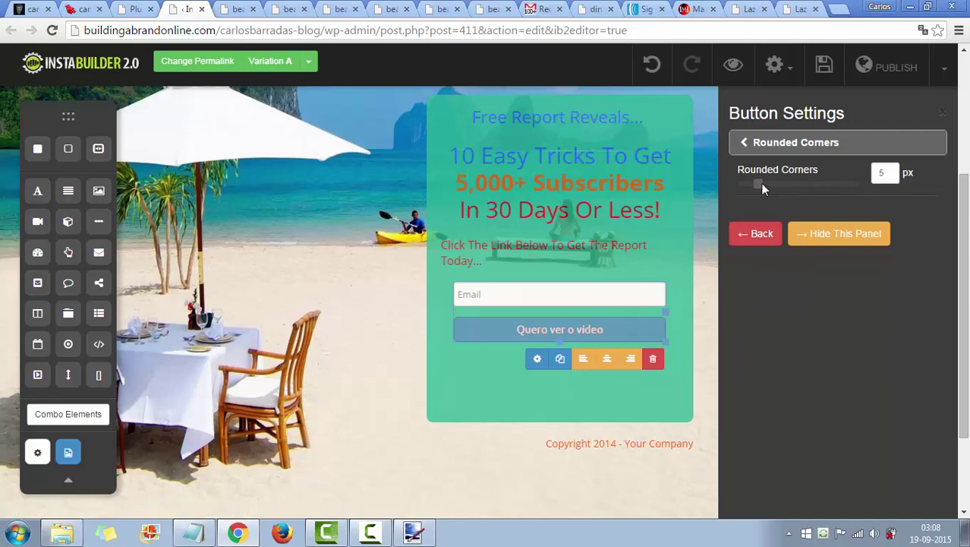
{"action": "left_click_drag", "start_coordinate": [759, 183], "coordinate": [782, 180]}
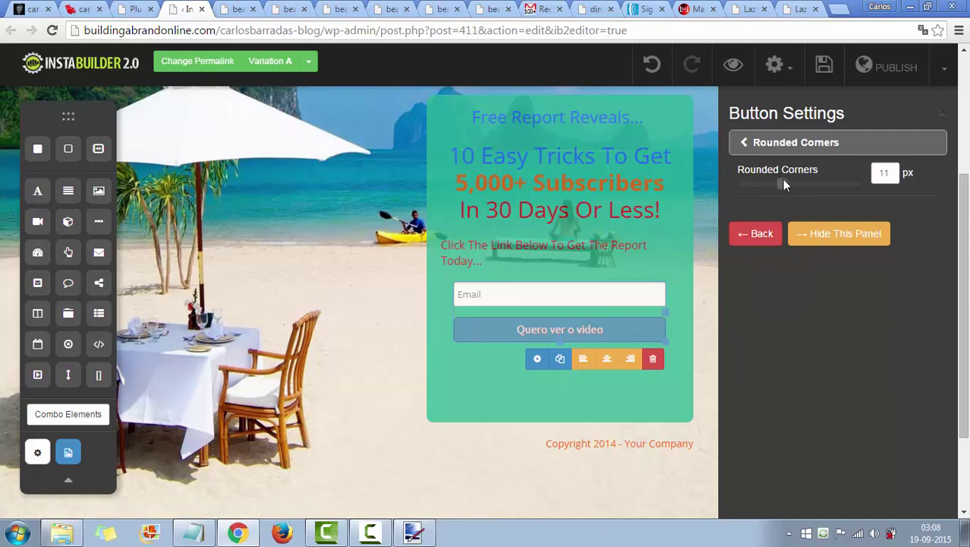
{"action": "left_click", "coordinate": [832, 183]}
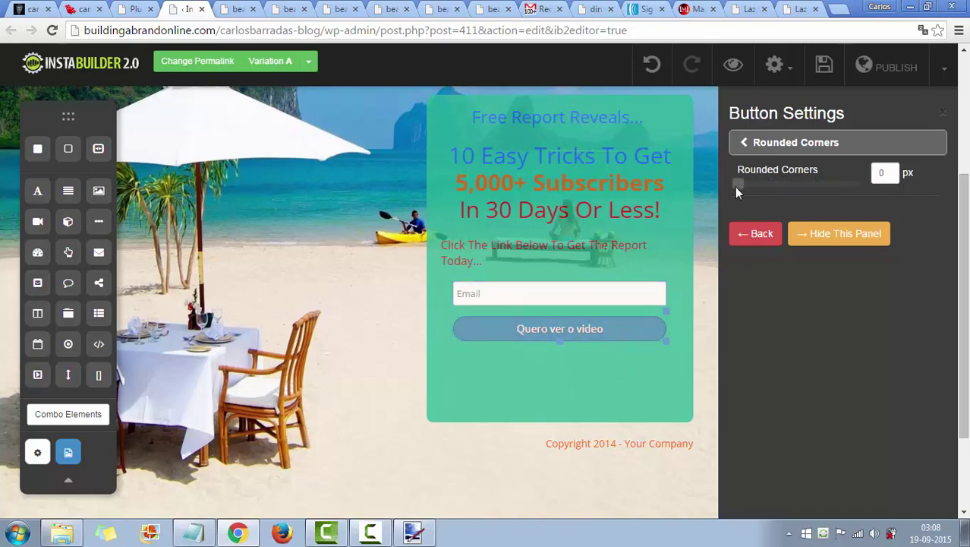
{"action": "left_click_drag", "start_coordinate": [733, 192], "coordinate": [735, 188]}
{"action": "left_click_drag", "start_coordinate": [795, 184], "coordinate": [779, 186]}
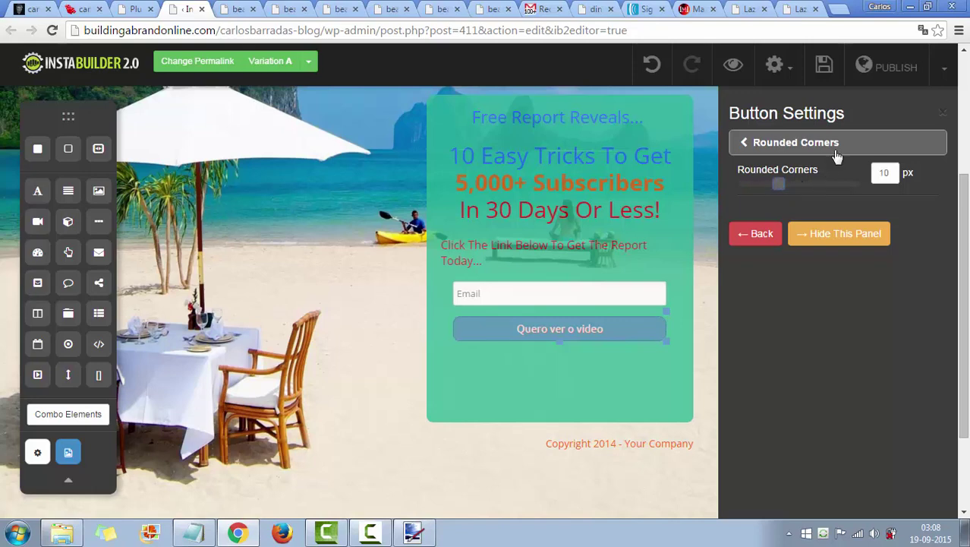
{"action": "left_click", "coordinate": [742, 144]}
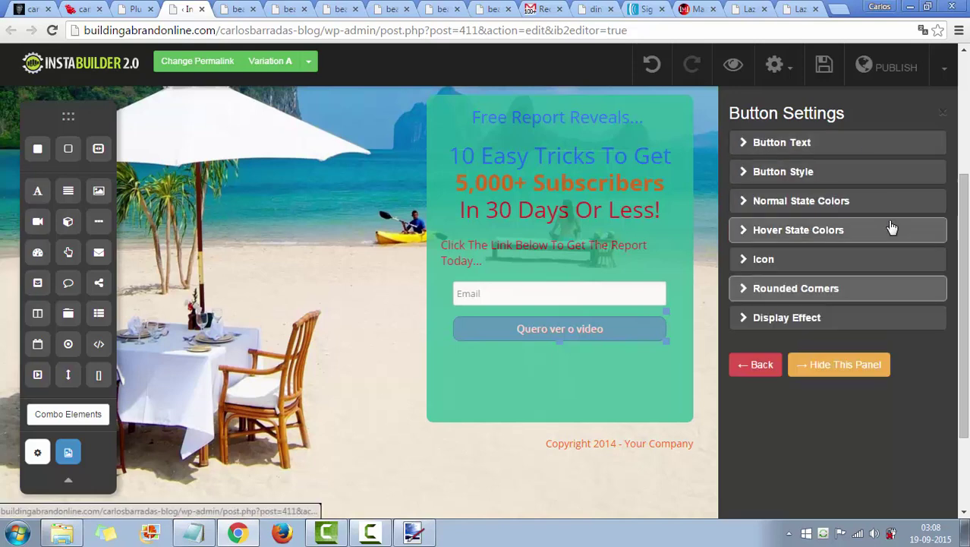
Step: Change the "Quero ver o video" button's style to Glossy
{"action": "left_click", "coordinate": [817, 173]}
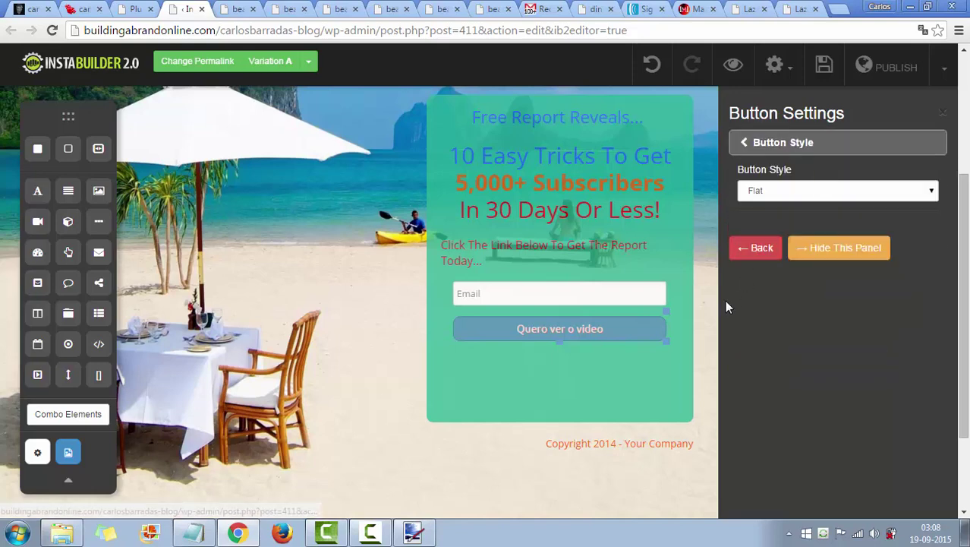
{"action": "left_click", "coordinate": [932, 193]}
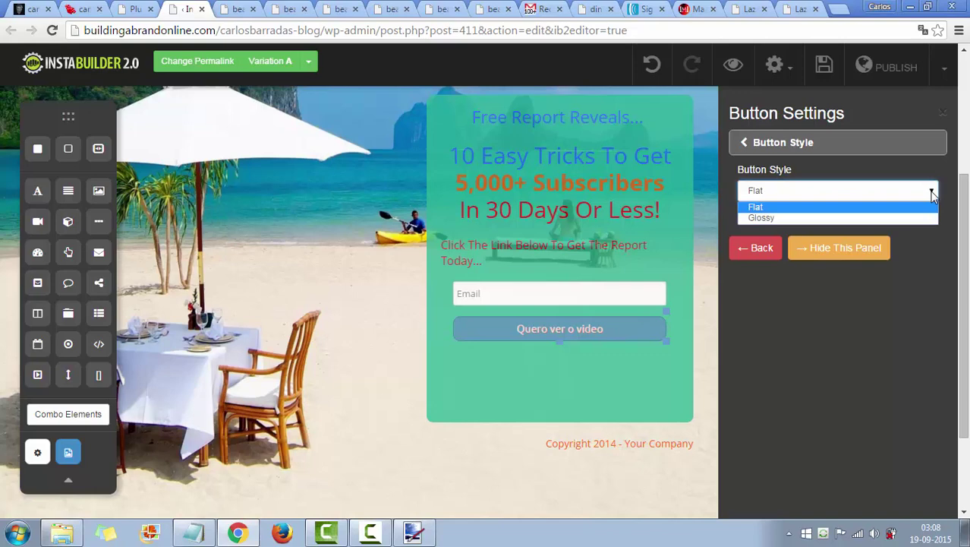
{"action": "left_click", "coordinate": [881, 218]}
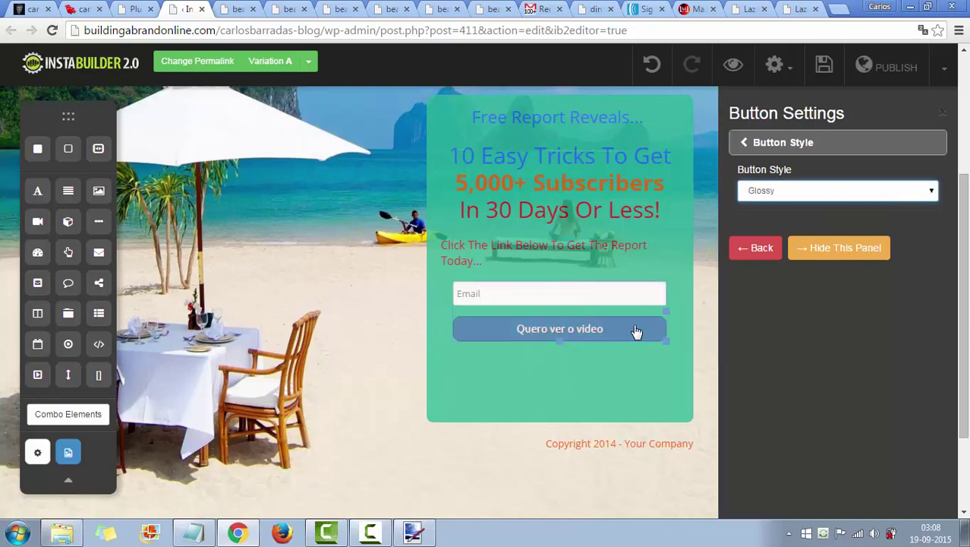
{"action": "left_click", "coordinate": [933, 192]}
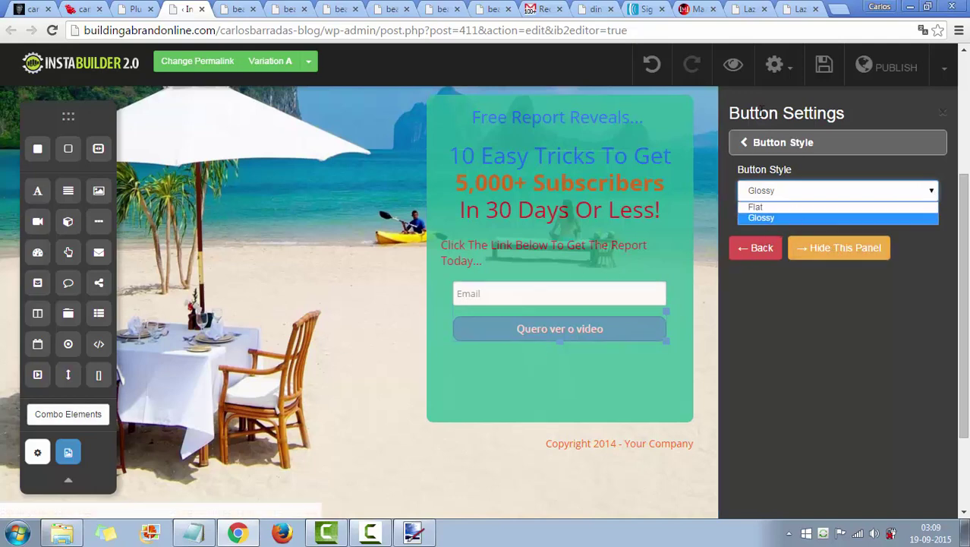
{"action": "left_click", "coordinate": [742, 144]}
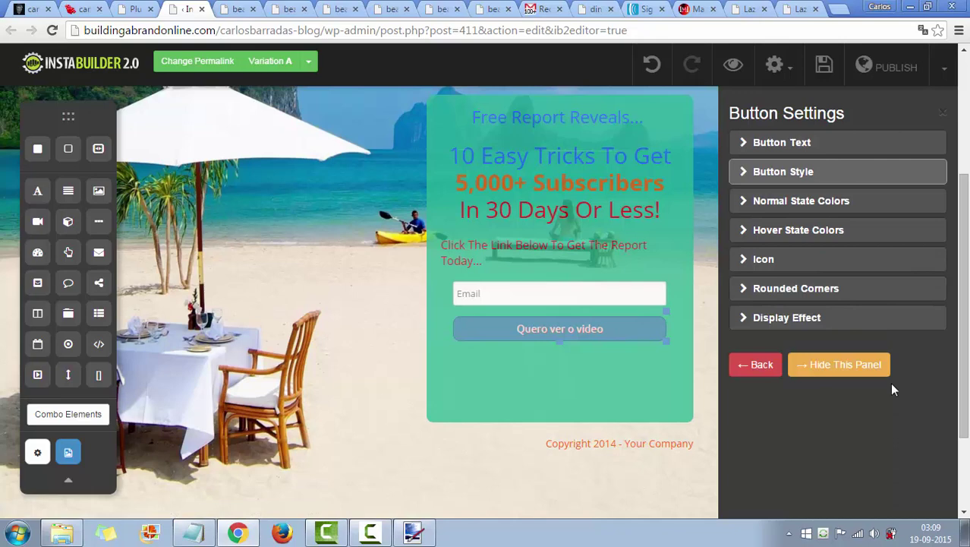
Step: Set the opt-in button's display animation to Drop
{"action": "left_click", "coordinate": [772, 319]}
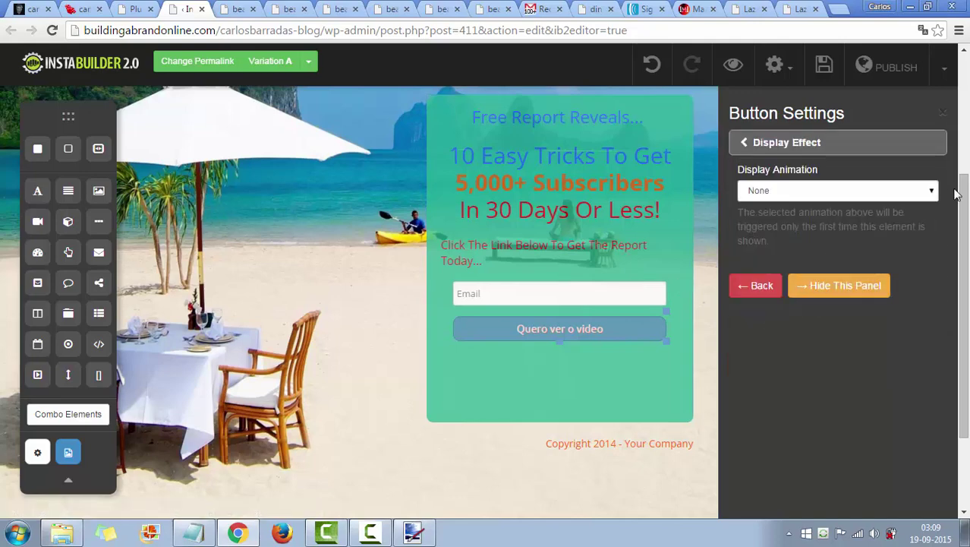
{"action": "left_click", "coordinate": [933, 191]}
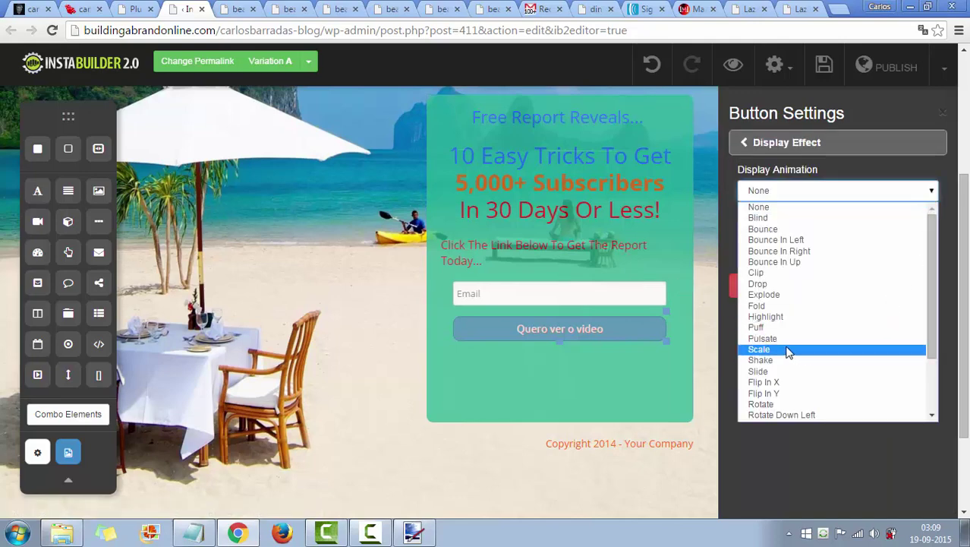
{"action": "left_click", "coordinate": [797, 285]}
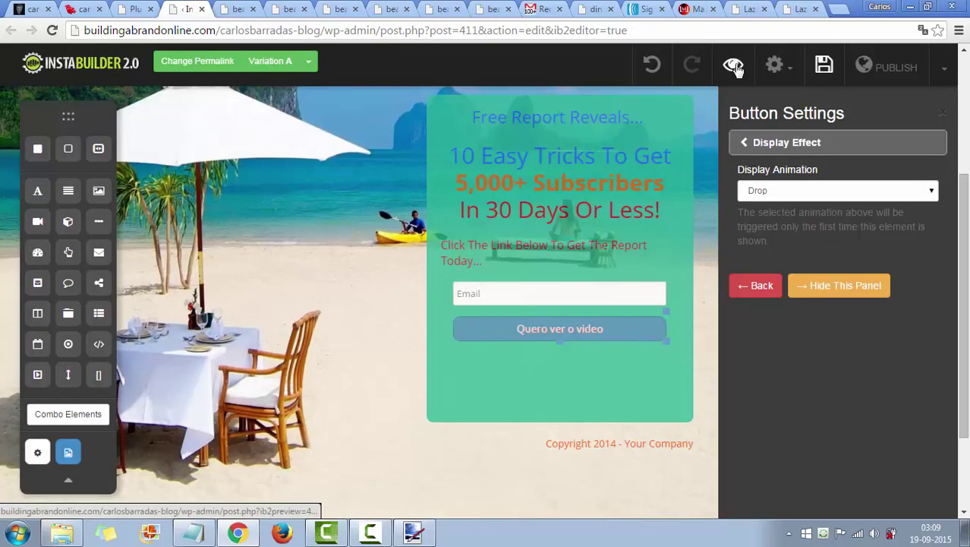
Step: Preview Variation A, reload it to check the opt-in button's animation, and return to the editor
{"action": "left_click", "coordinate": [734, 66]}
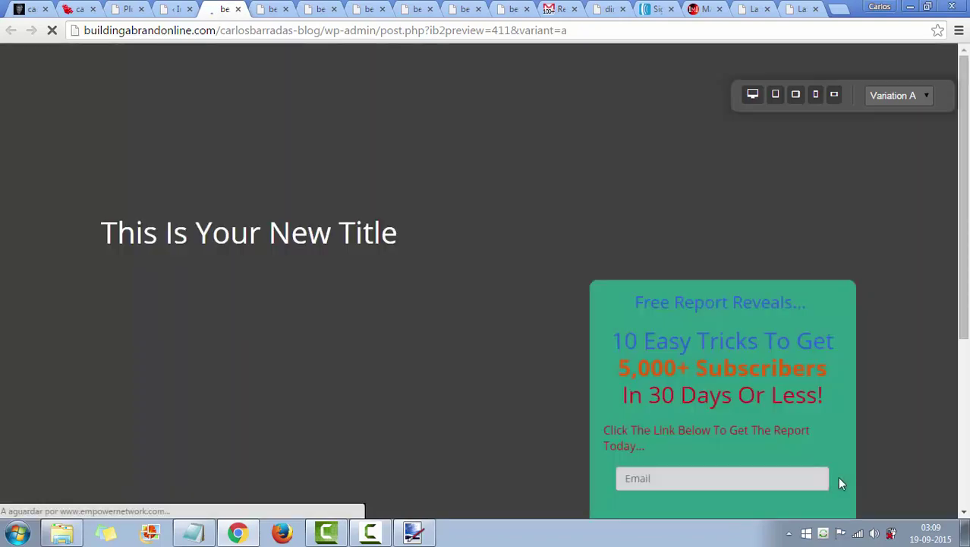
{"action": "scroll", "coordinate": [874, 243], "scroll_direction": "down", "scroll_amount": 3}
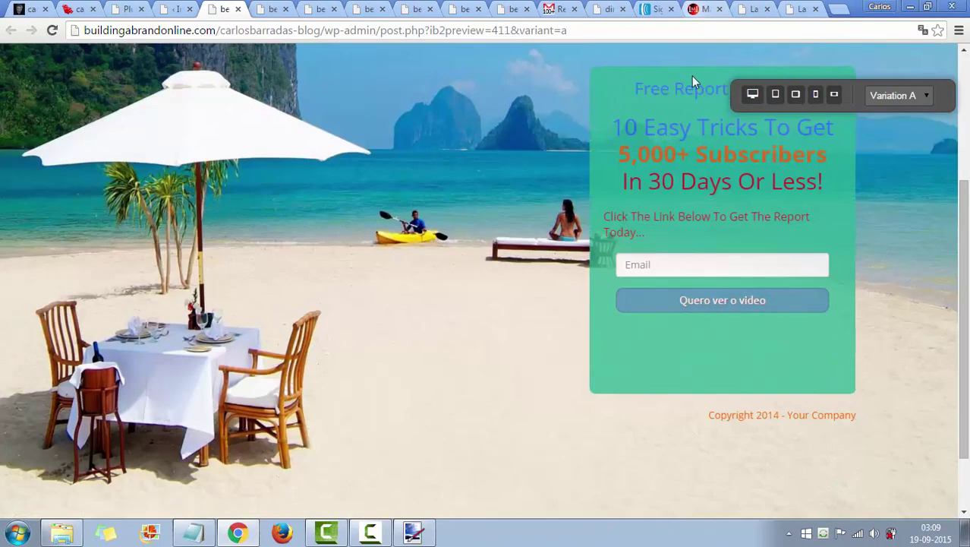
{"action": "left_click", "coordinate": [52, 31]}
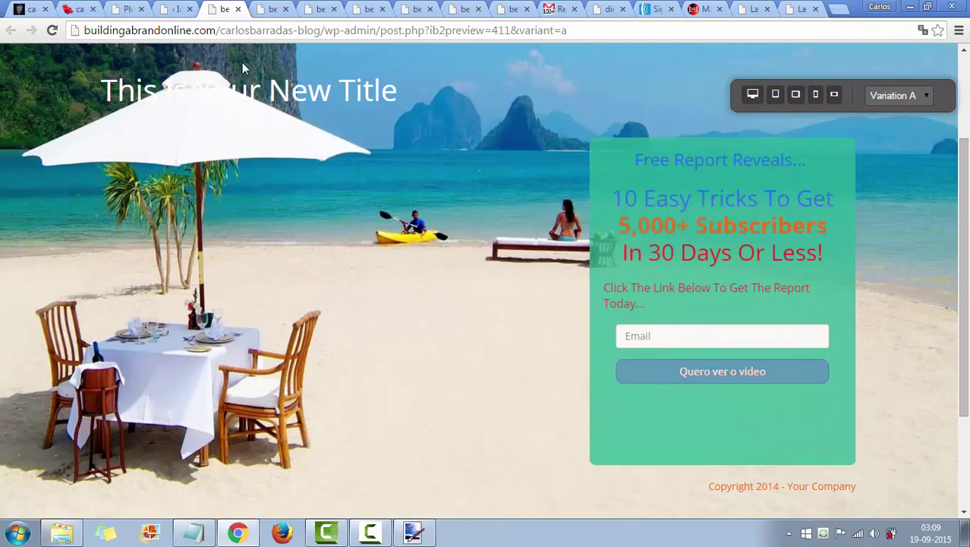
{"action": "left_click", "coordinate": [173, 9]}
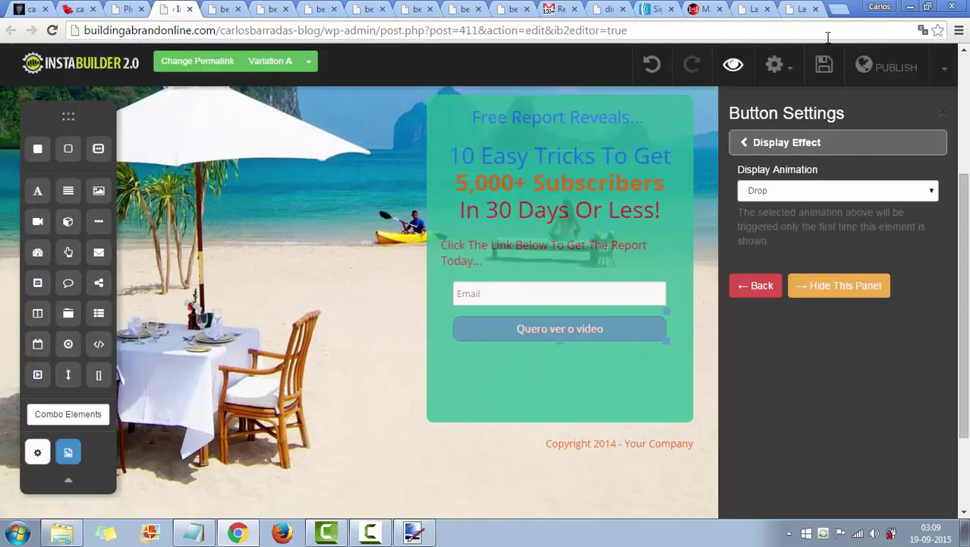
Step: Publish the landing page and exit the editor to the InstaBuilder dashboard
{"action": "left_click", "coordinate": [890, 68]}
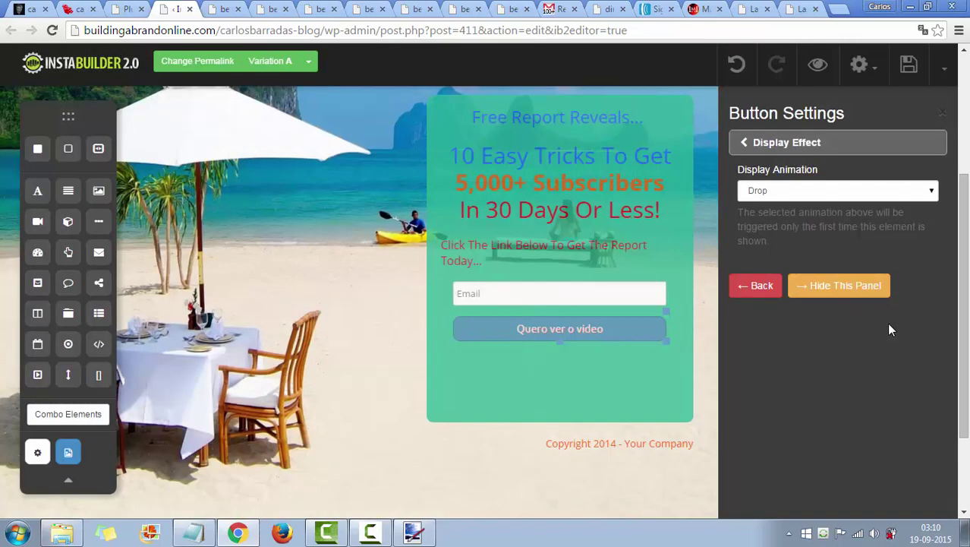
{"action": "left_click", "coordinate": [479, 292]}
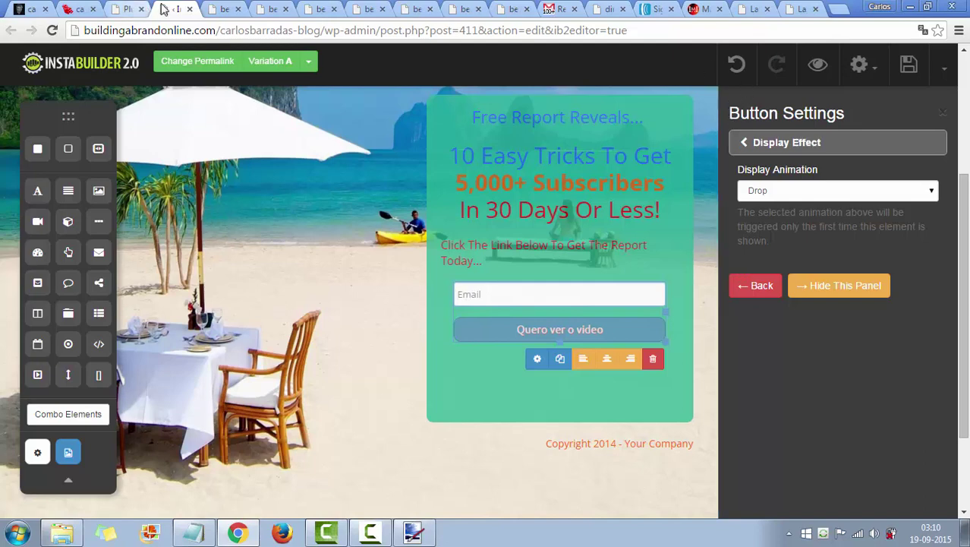
{"action": "left_click", "coordinate": [947, 69]}
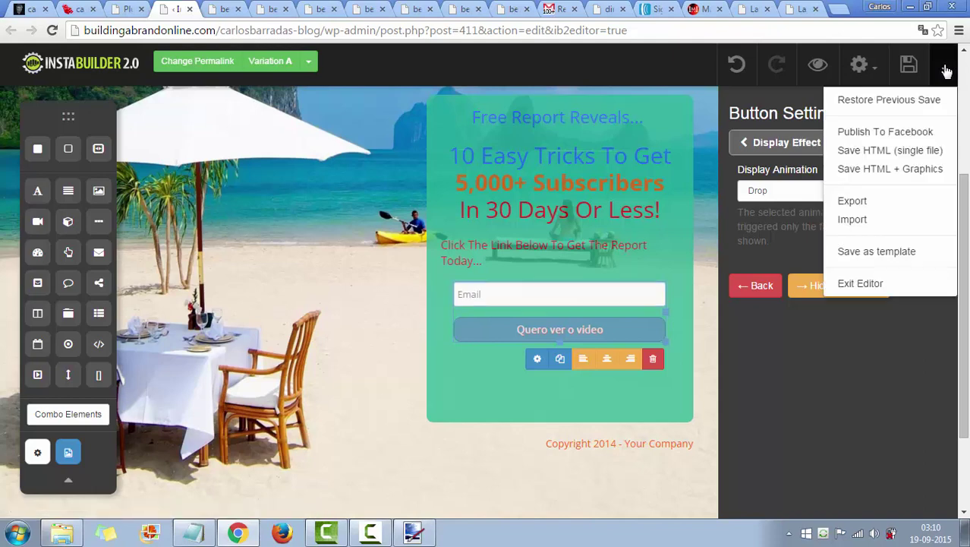
{"action": "left_click", "coordinate": [876, 285]}
{"action": "left_click", "coordinate": [439, 182]}
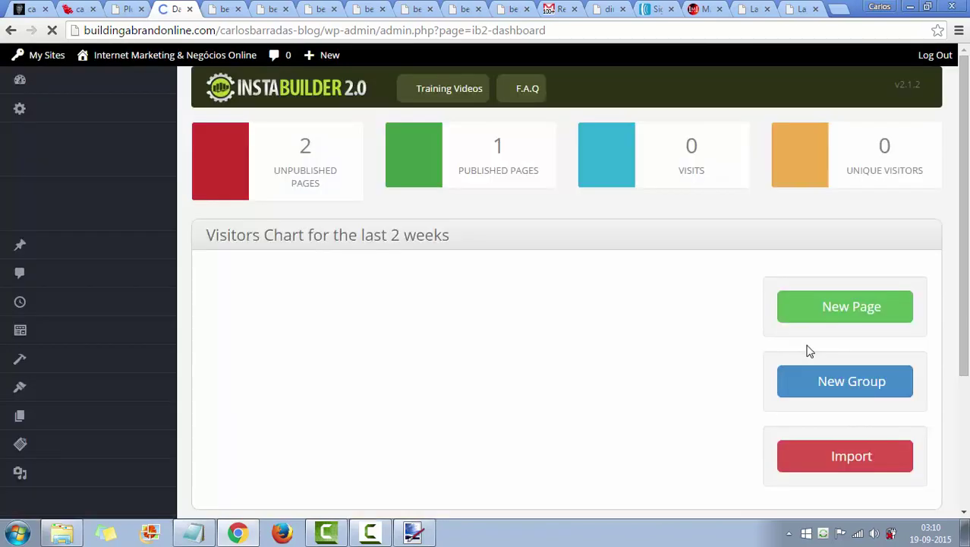
Step: Change the permalink of the published beach2stepsoptin page in Ungrouped Pages to praia-tropical
{"action": "scroll", "coordinate": [700, 322], "scroll_direction": "down", "scroll_amount": 2}
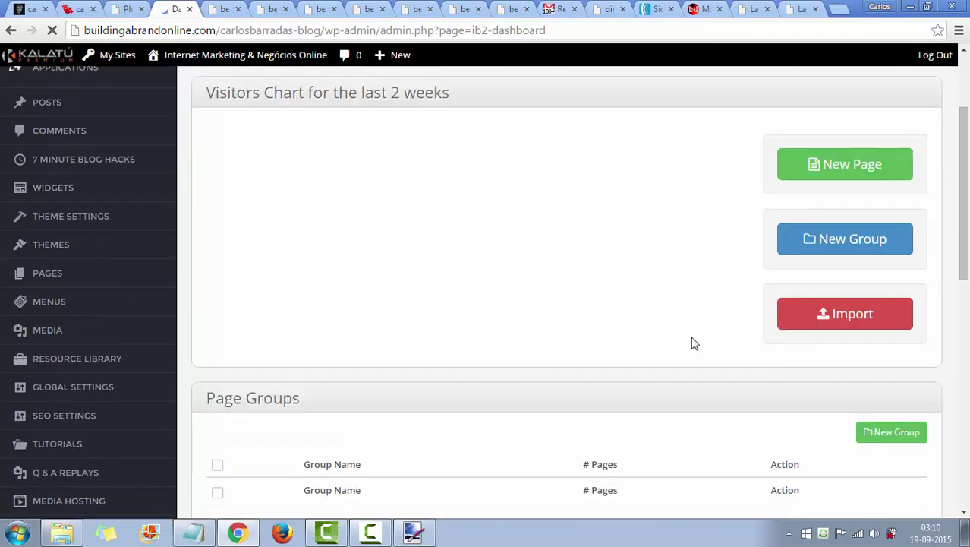
{"action": "scroll", "coordinate": [642, 343], "scroll_direction": "down", "scroll_amount": 5}
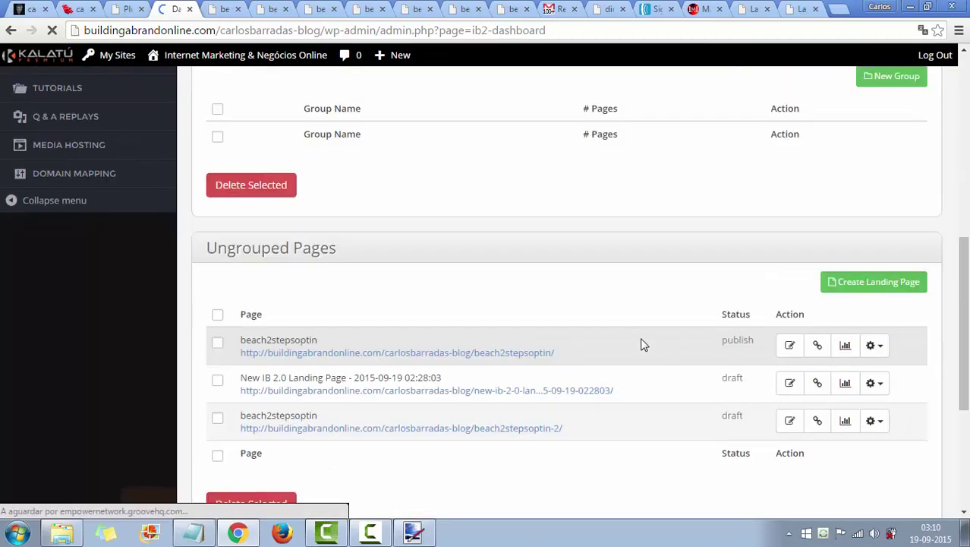
{"action": "scroll", "coordinate": [642, 343], "scroll_direction": "down", "scroll_amount": 3}
{"action": "scroll", "coordinate": [526, 344], "scroll_direction": "up", "scroll_amount": 2}
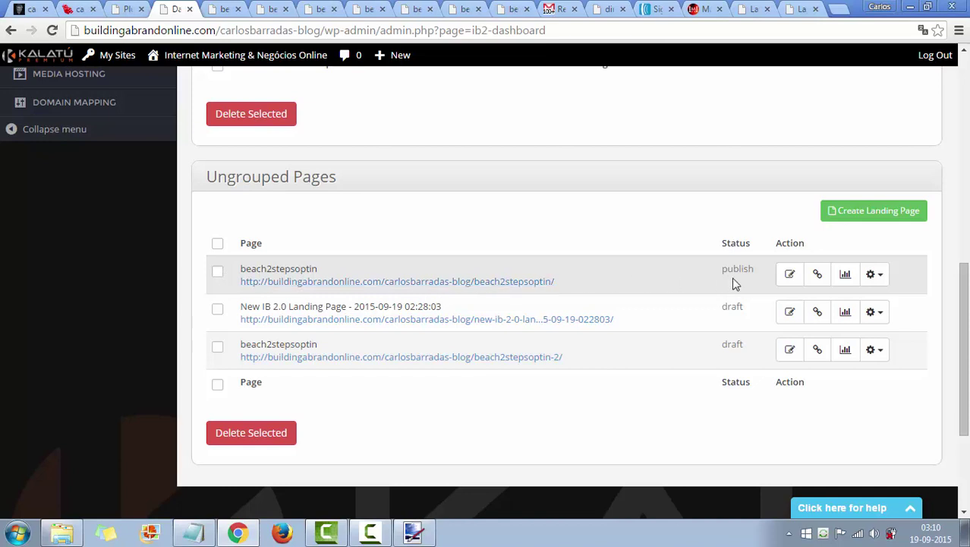
{"action": "left_click", "coordinate": [789, 274]}
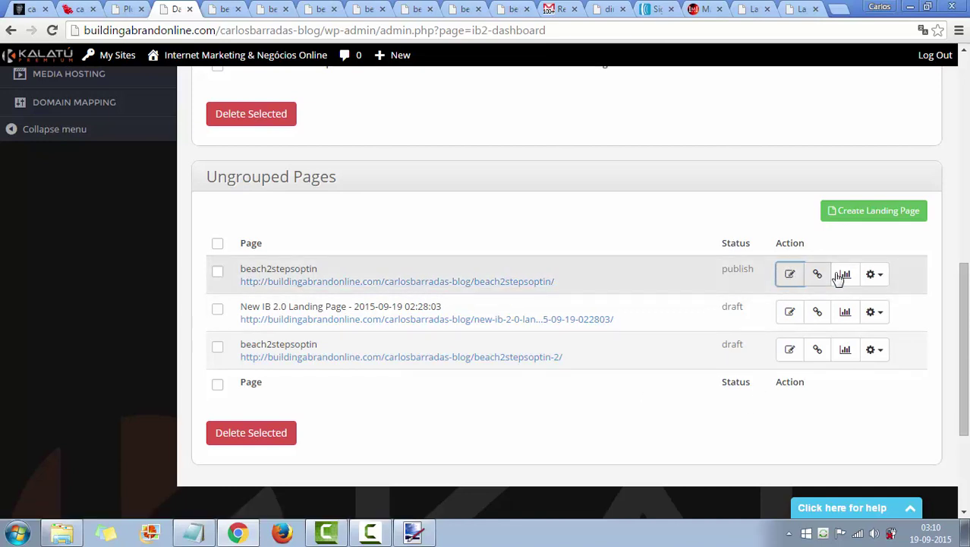
{"action": "left_click", "coordinate": [819, 275]}
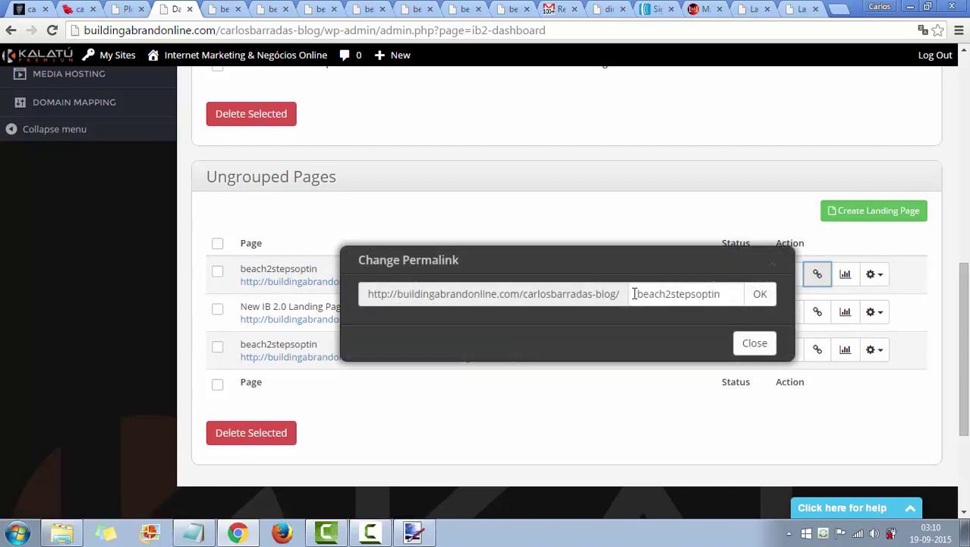
{"action": "left_click_drag", "start_coordinate": [637, 296], "coordinate": [735, 293]}
{"action": "type", "text": "praia-"}
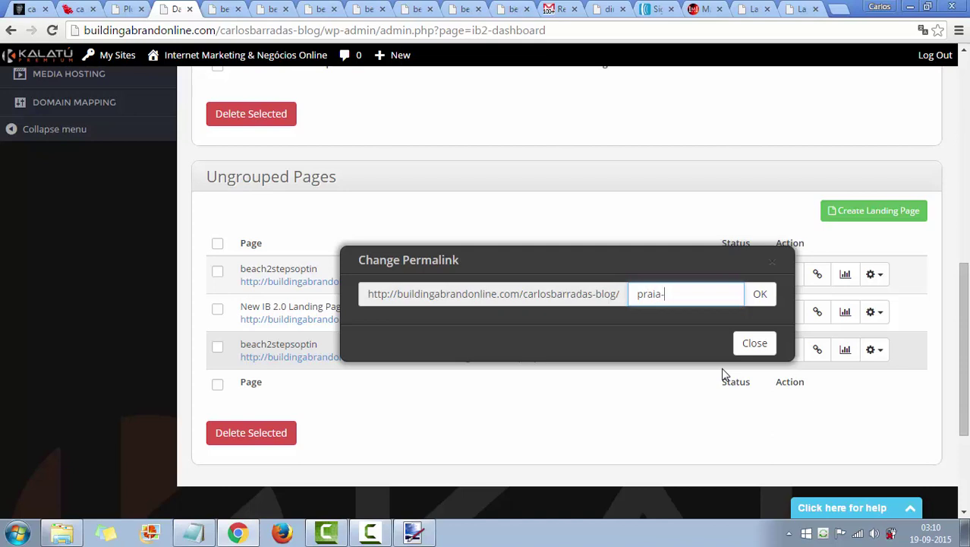
{"action": "type", "text": "tropical"}
{"action": "left_click", "coordinate": [763, 293]}
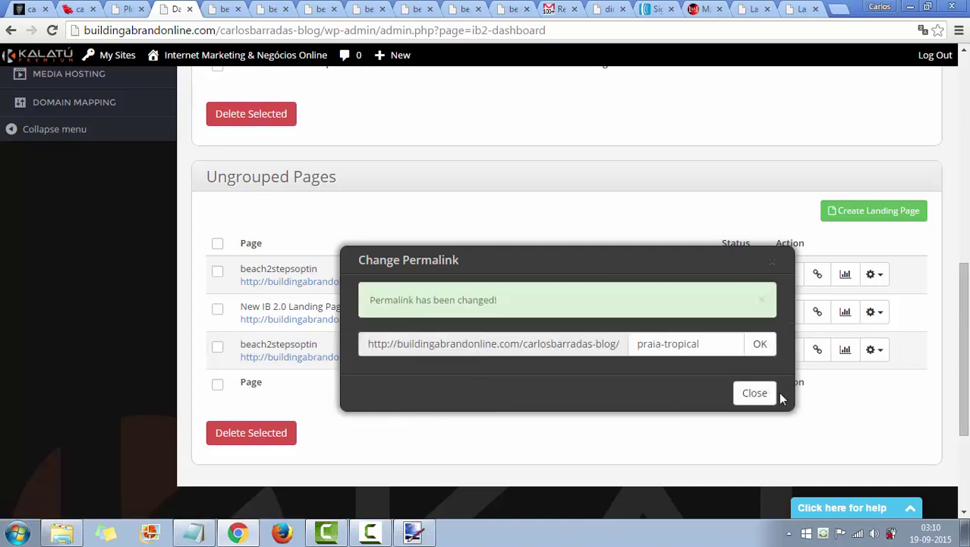
{"action": "left_click", "coordinate": [762, 395]}
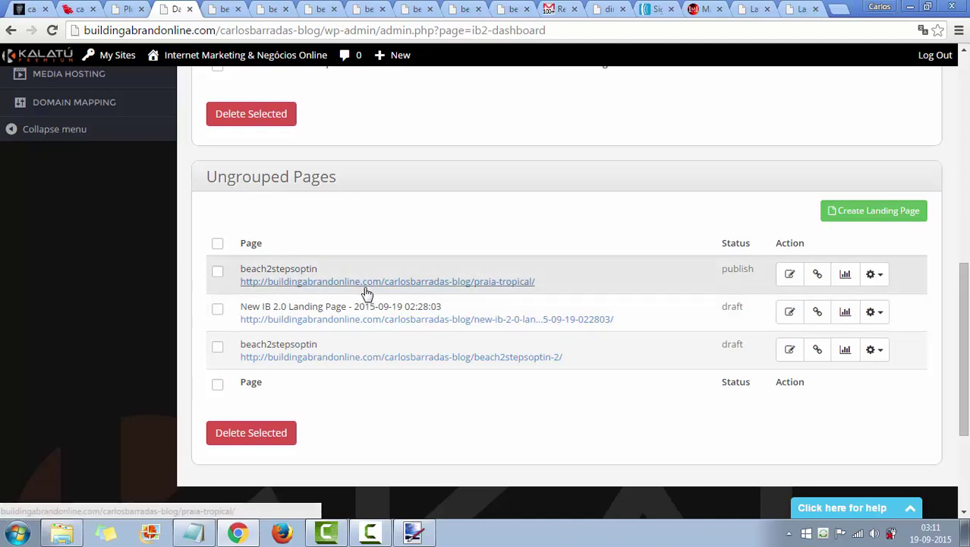
Step: Open the published praia-tropical page and look over its title, background and opt-in form
{"action": "left_click", "coordinate": [390, 280]}
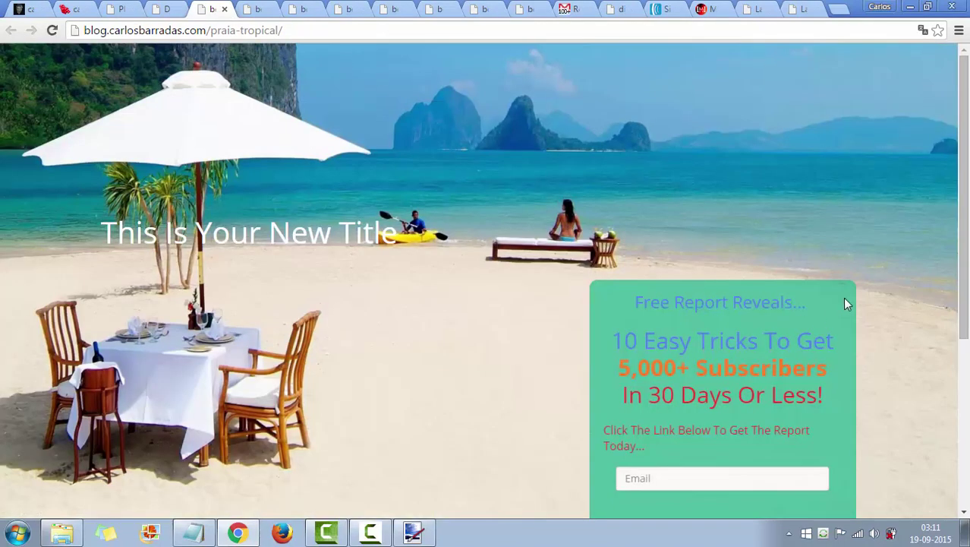
{"action": "scroll", "coordinate": [846, 302], "scroll_direction": "down", "scroll_amount": 2}
{"action": "scroll", "coordinate": [846, 303], "scroll_direction": "up", "scroll_amount": 2}
{"action": "scroll", "coordinate": [846, 303], "scroll_direction": "down", "scroll_amount": 2}
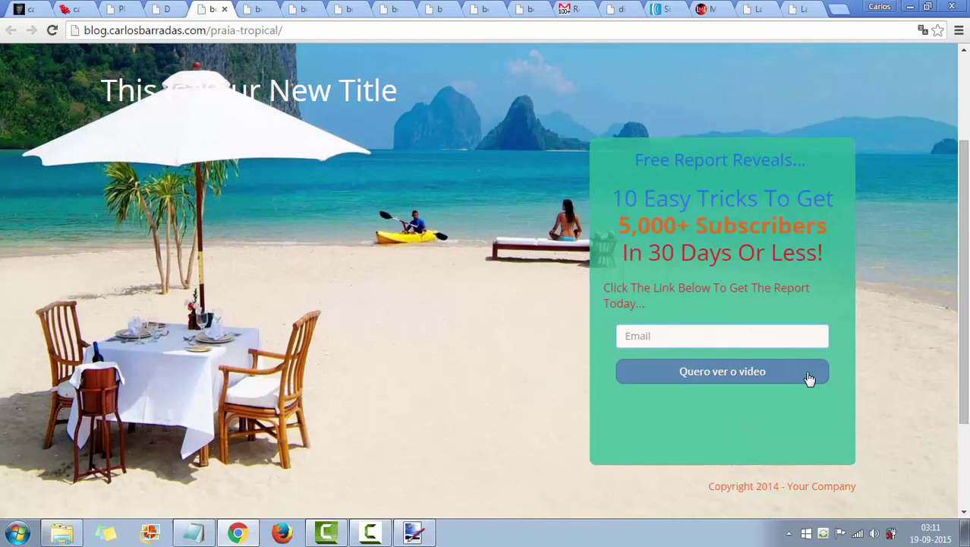
Step: Subscribe through the opt-in form with the test e-mail address and look over the page it redirects to
{"action": "type", "text": "car"}
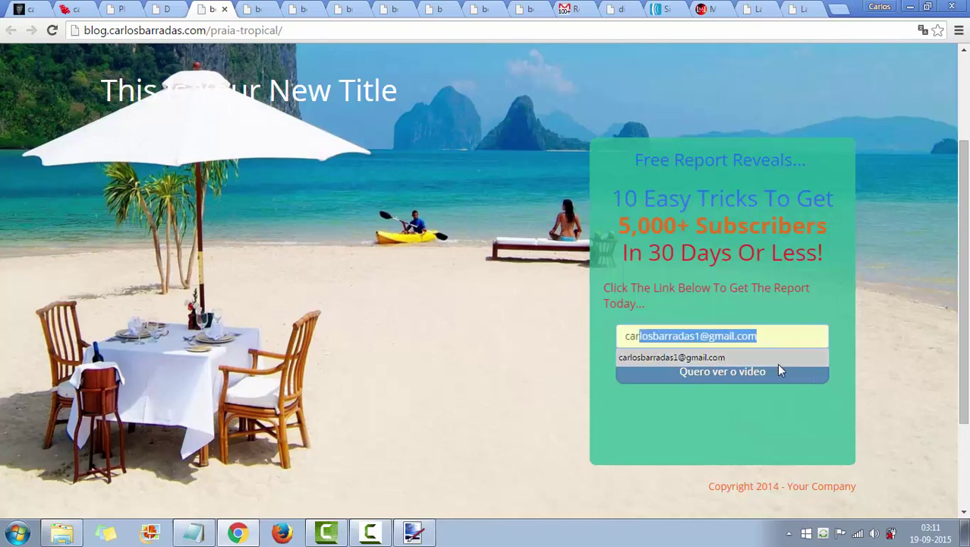
{"action": "left_click", "coordinate": [709, 356]}
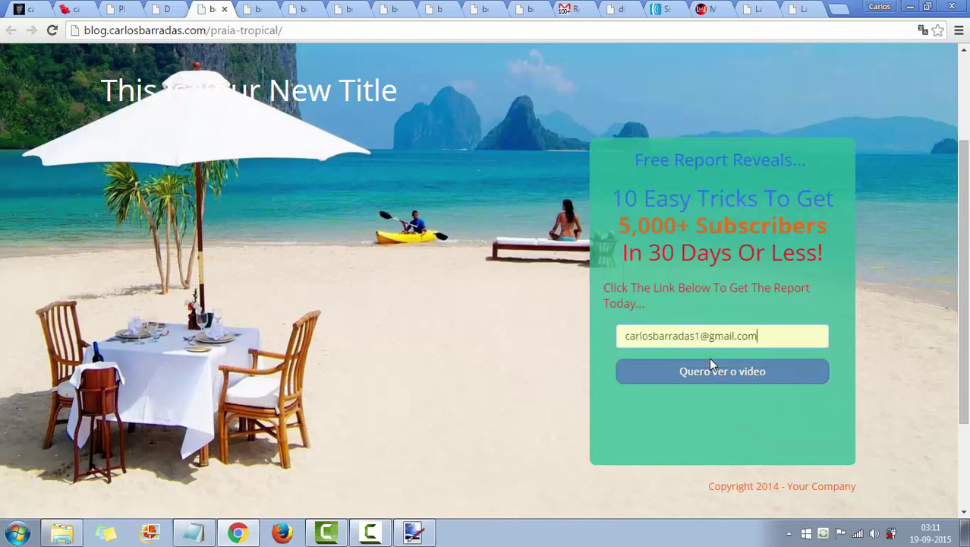
{"action": "left_click", "coordinate": [749, 378]}
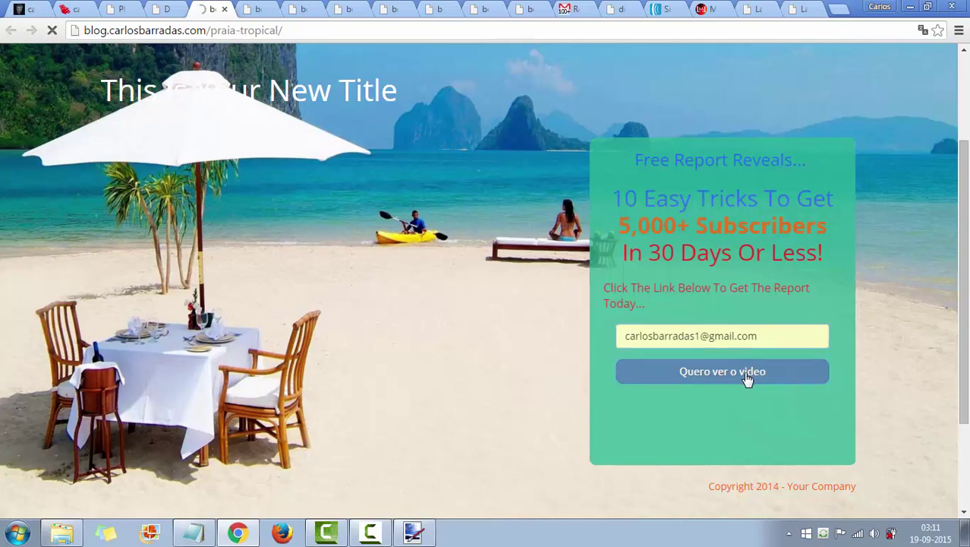
{"action": "scroll", "coordinate": [403, 227], "scroll_direction": "down", "scroll_amount": 1}
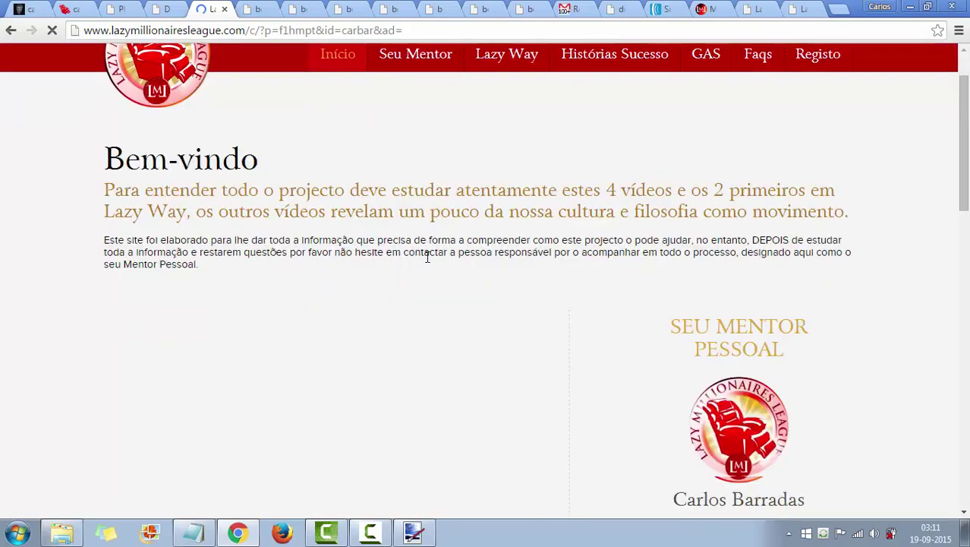
{"action": "scroll", "coordinate": [433, 266], "scroll_direction": "down", "scroll_amount": 3}
{"action": "scroll", "coordinate": [453, 292], "scroll_direction": "up", "scroll_amount": 3}
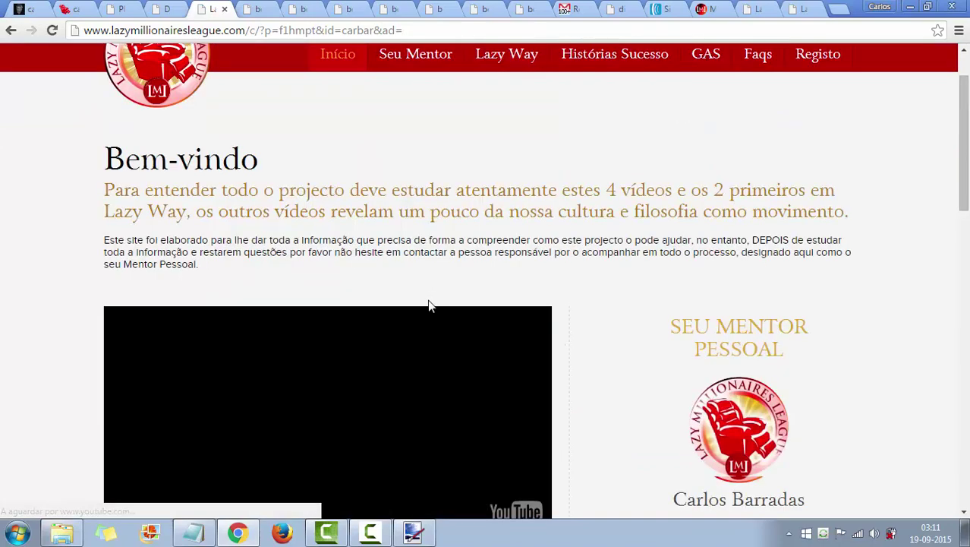
{"action": "scroll", "coordinate": [429, 305], "scroll_direction": "up", "scroll_amount": 1}
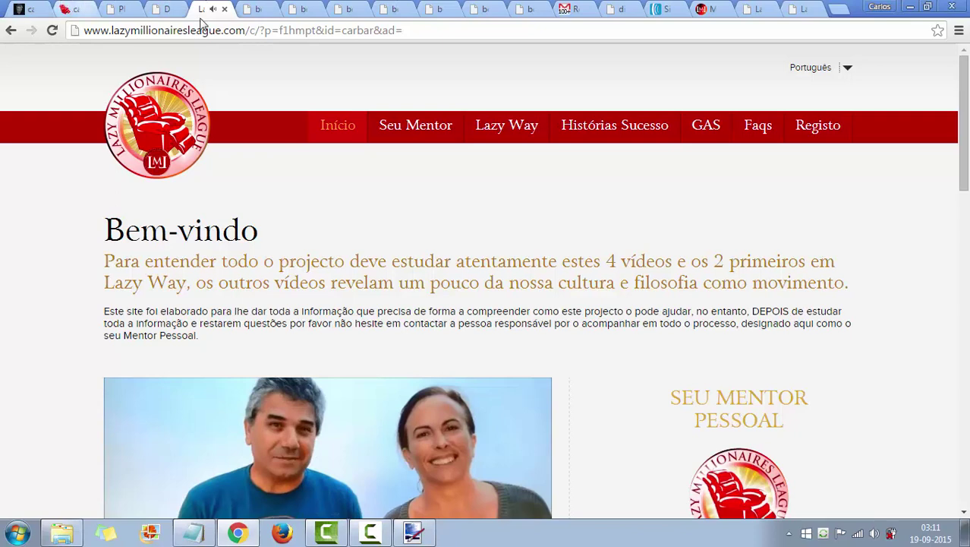
Step: Switch to Gmail and read the AWeber new-subscriber notification in the inbox
{"action": "left_click", "coordinate": [567, 8]}
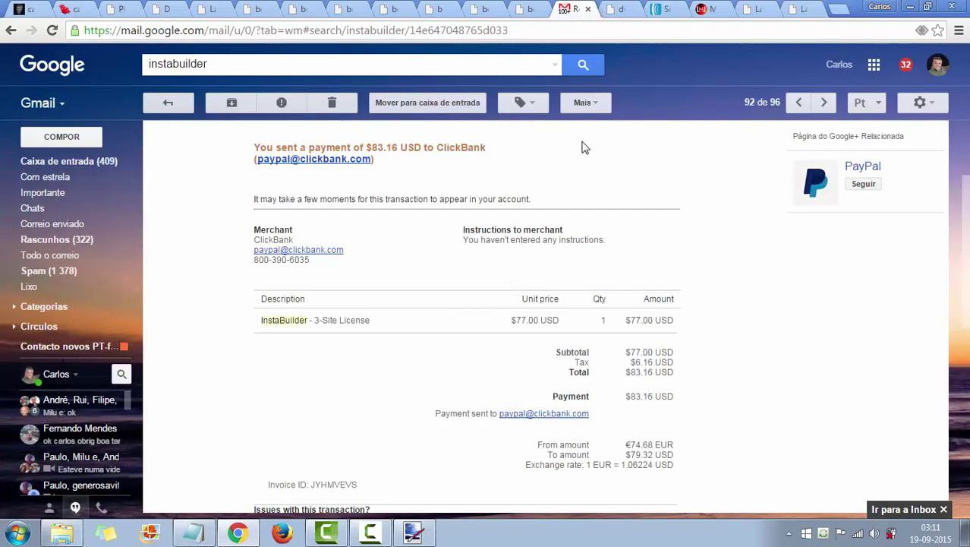
{"action": "left_click", "coordinate": [68, 161]}
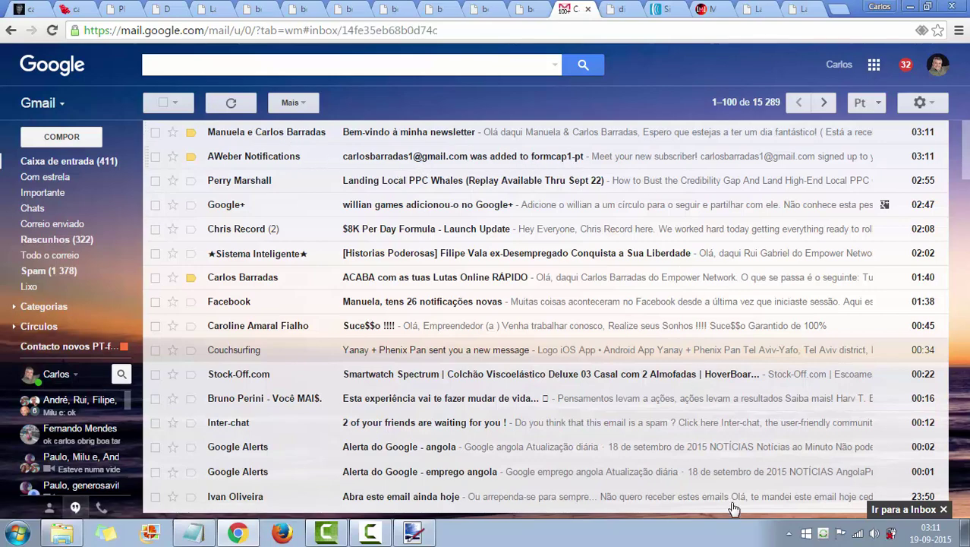
{"action": "scroll", "coordinate": [521, 388], "scroll_direction": "down", "scroll_amount": 2}
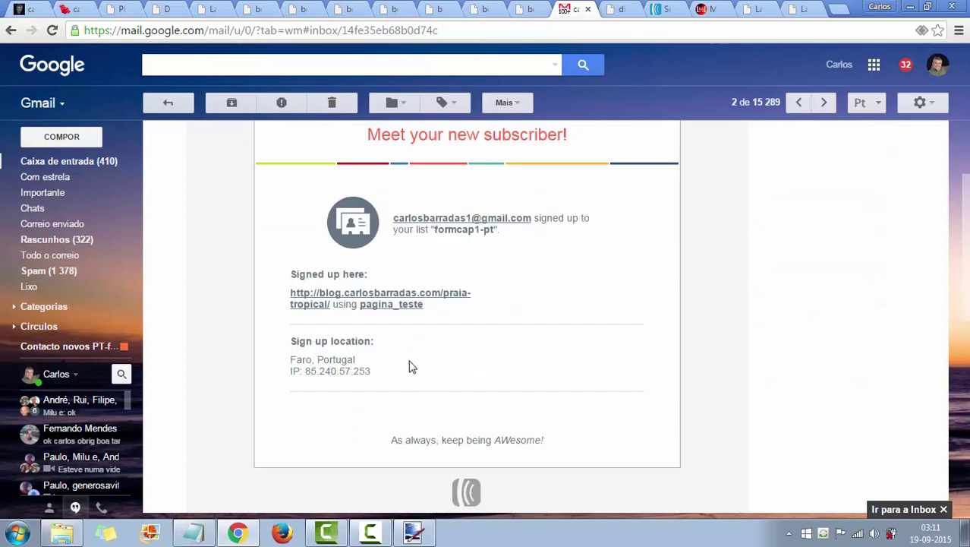